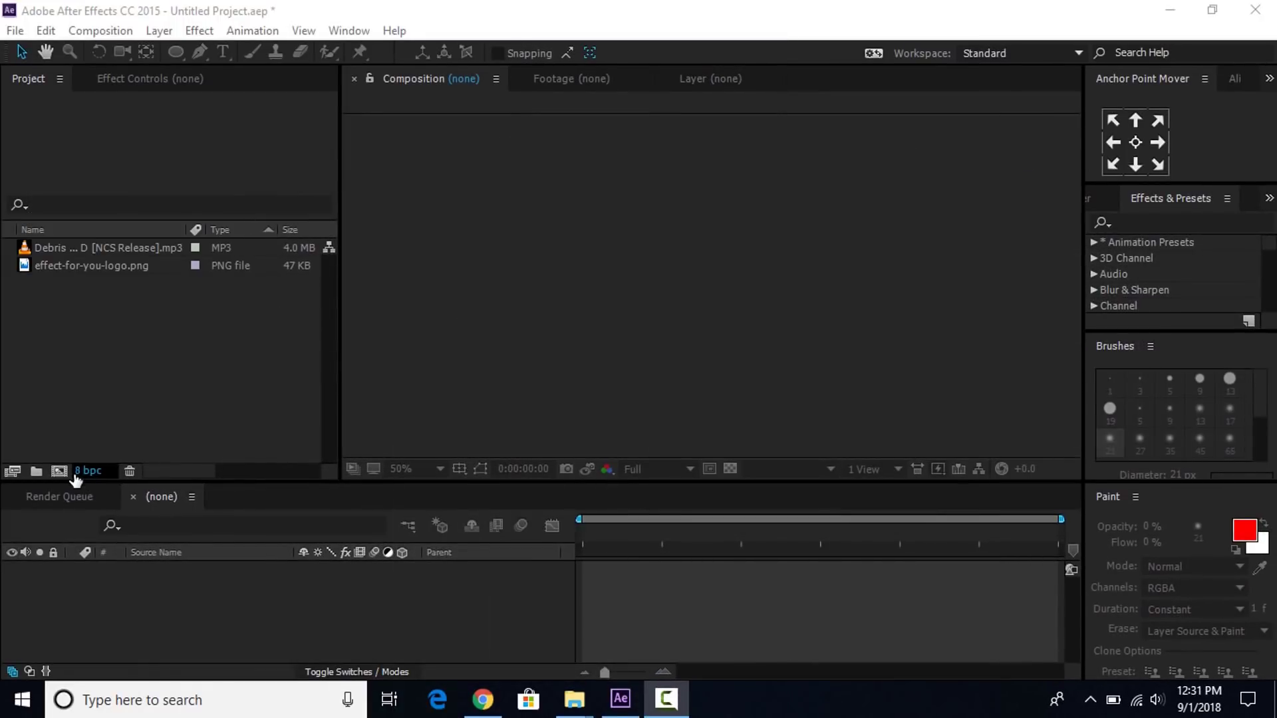
# Create a new 1000 × 1000 px composition named shape.
pyautogui.click(58, 471)
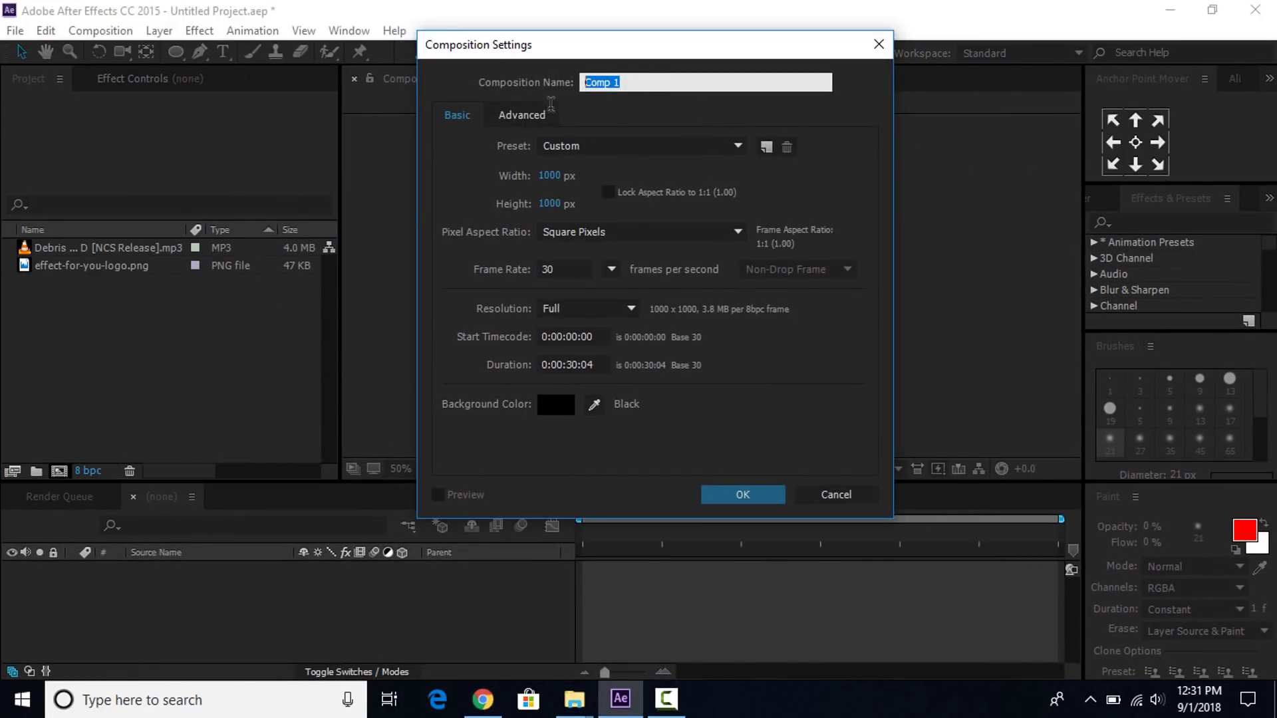
pyautogui.write('shape')
pyautogui.press('Return')
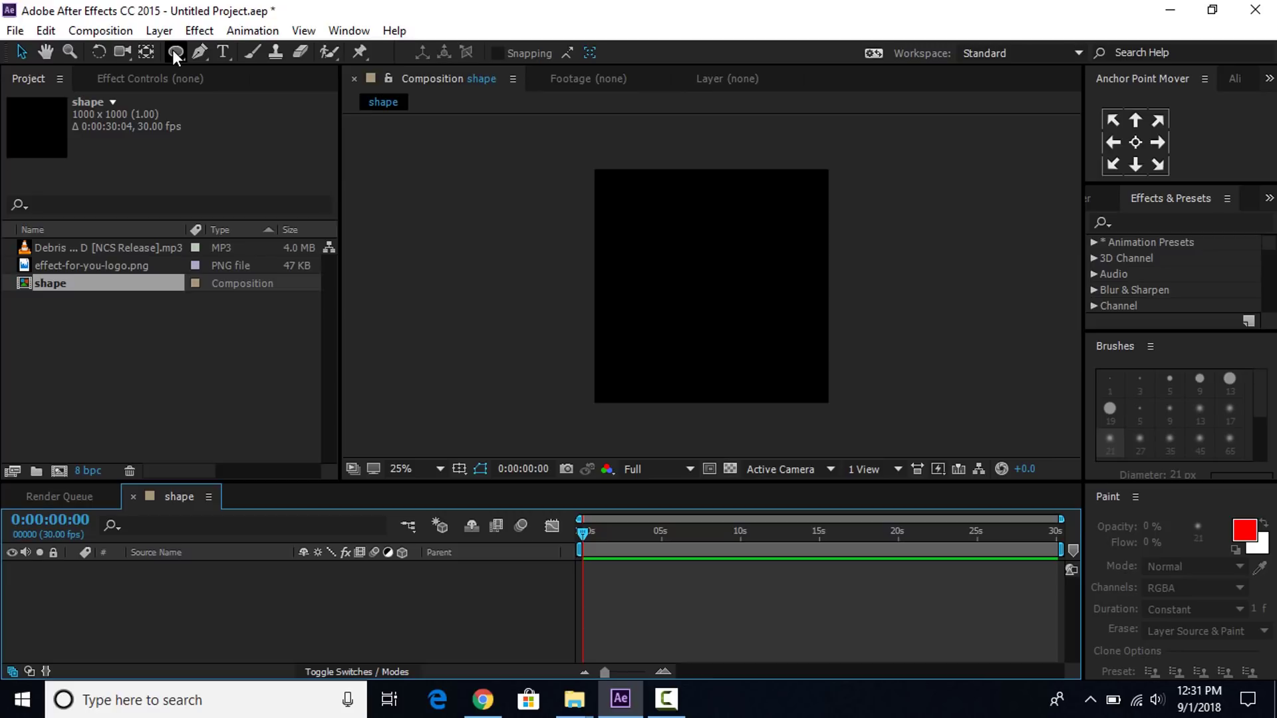
# Draw an unfilled circle with a white 13 px stroke near the composition's center, about half the frame wide, using the Ellipse tool.
pyautogui.moveTo(175, 52); pyautogui.dragTo(200, 78)
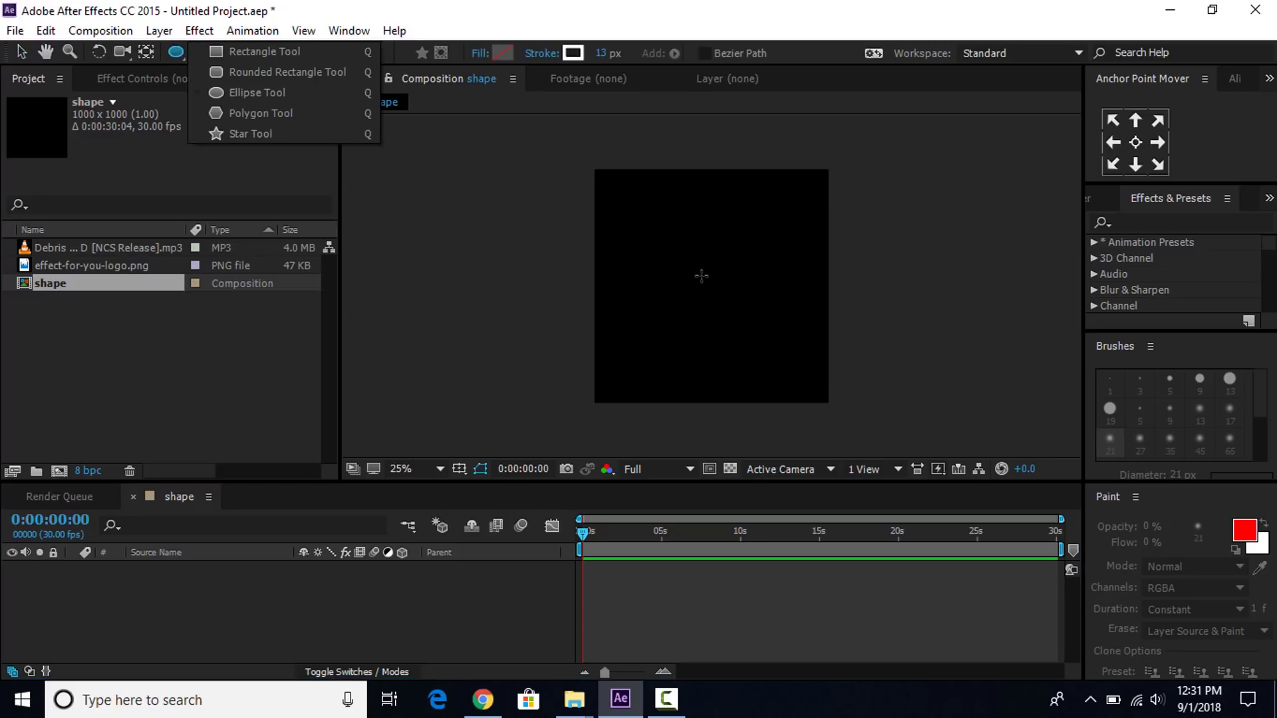
pyautogui.click(254, 83)
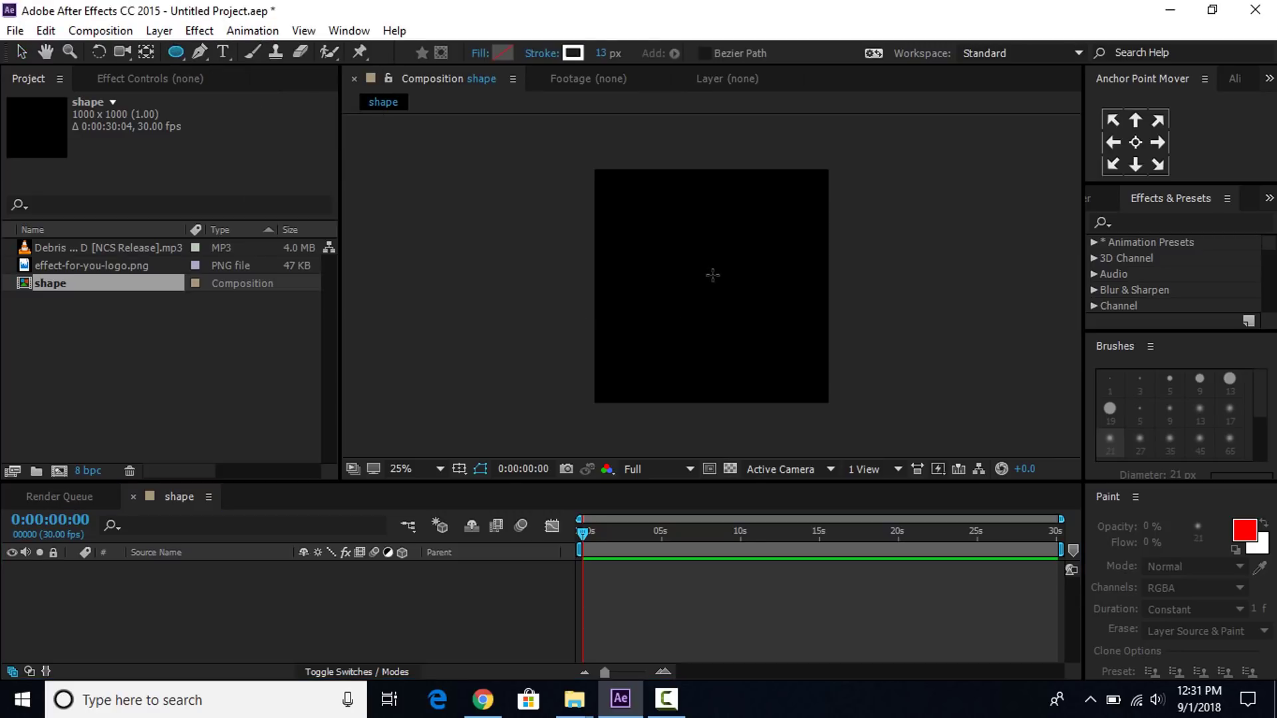
pyautogui.moveTo(719, 291); pyautogui.dragTo(769, 315)
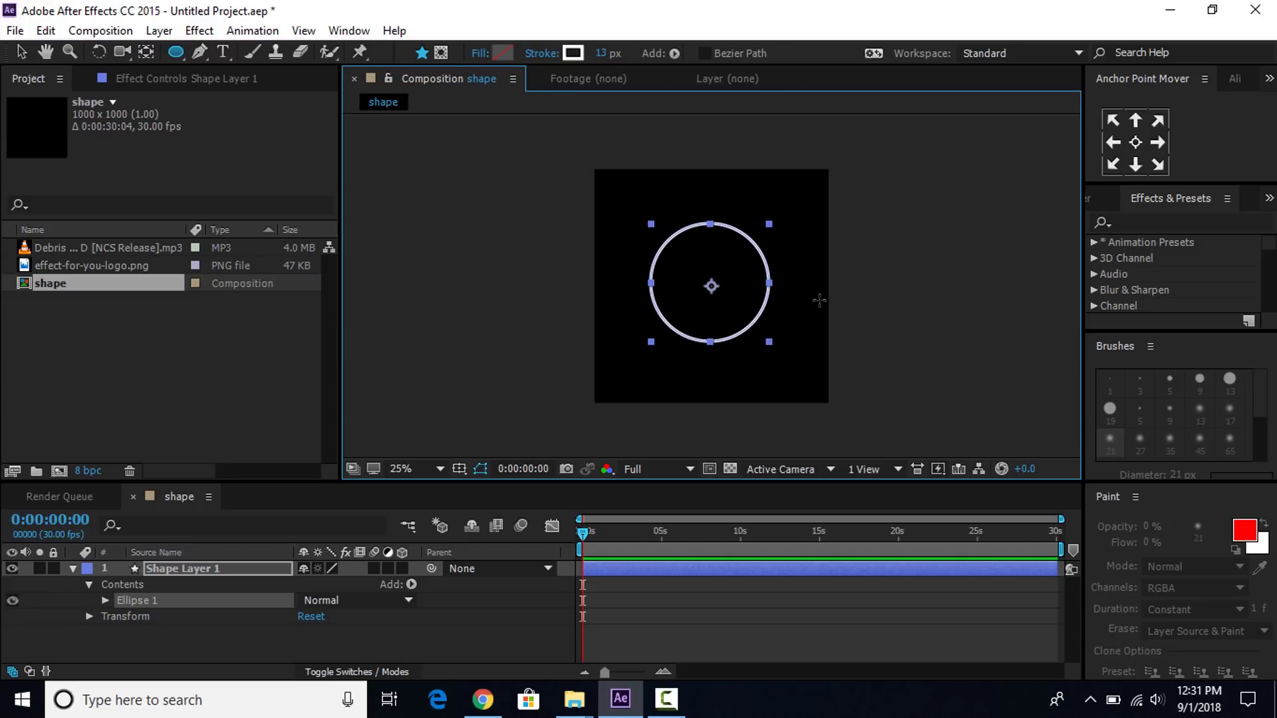
pyautogui.press('v')
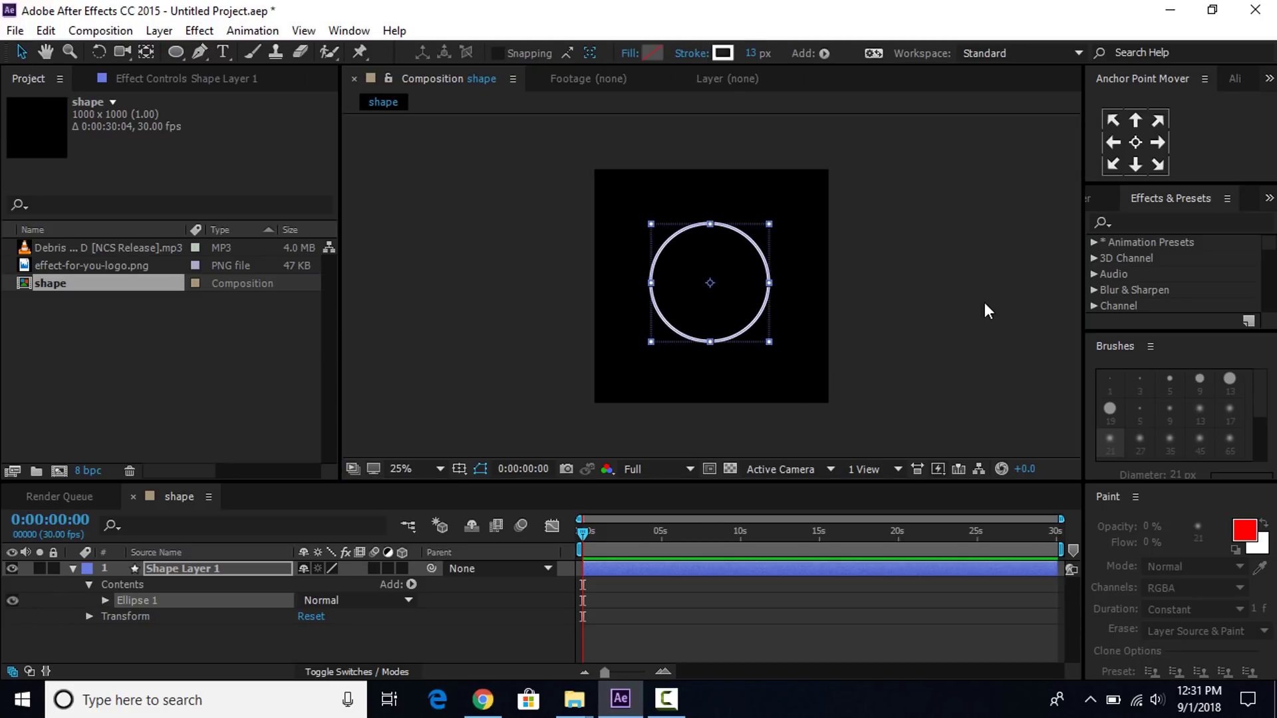
# Center the circle layer's anchor point on the shape and align the layer horizontally and vertically to the composition's center.
pyautogui.click(700, 285)
pyautogui.click(1138, 142)
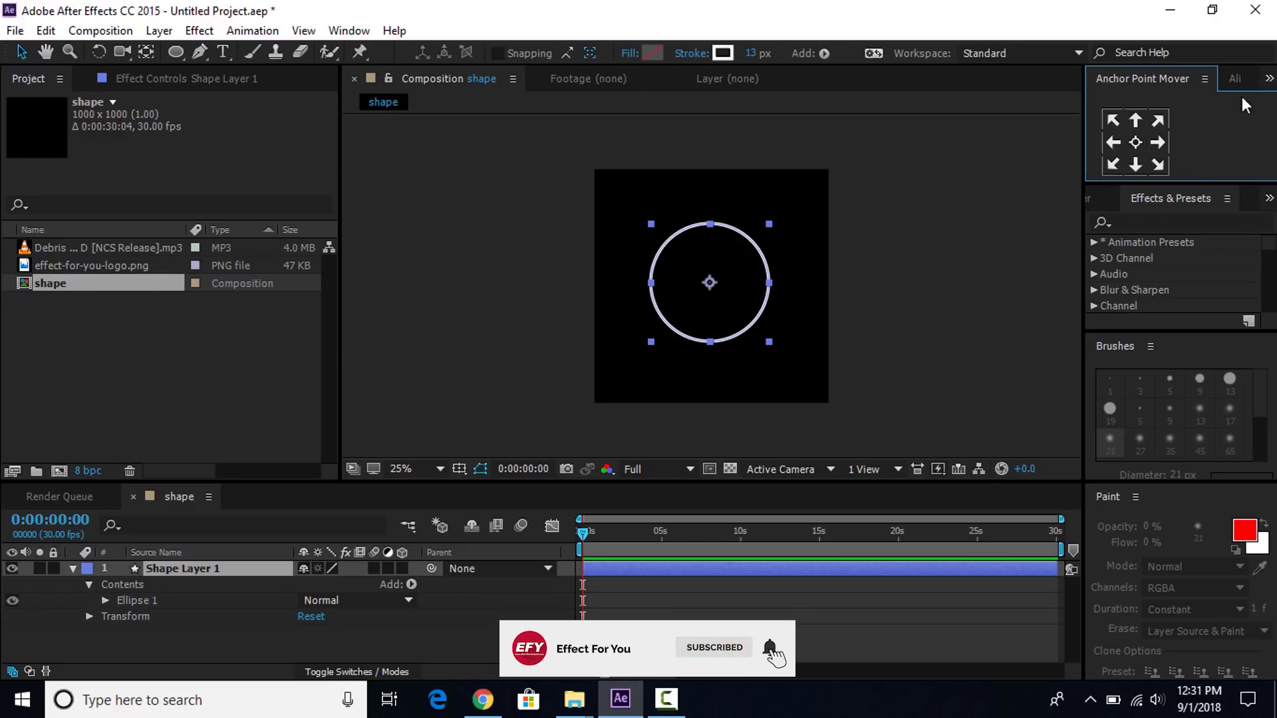
pyautogui.click(1234, 79)
pyautogui.click(1135, 127)
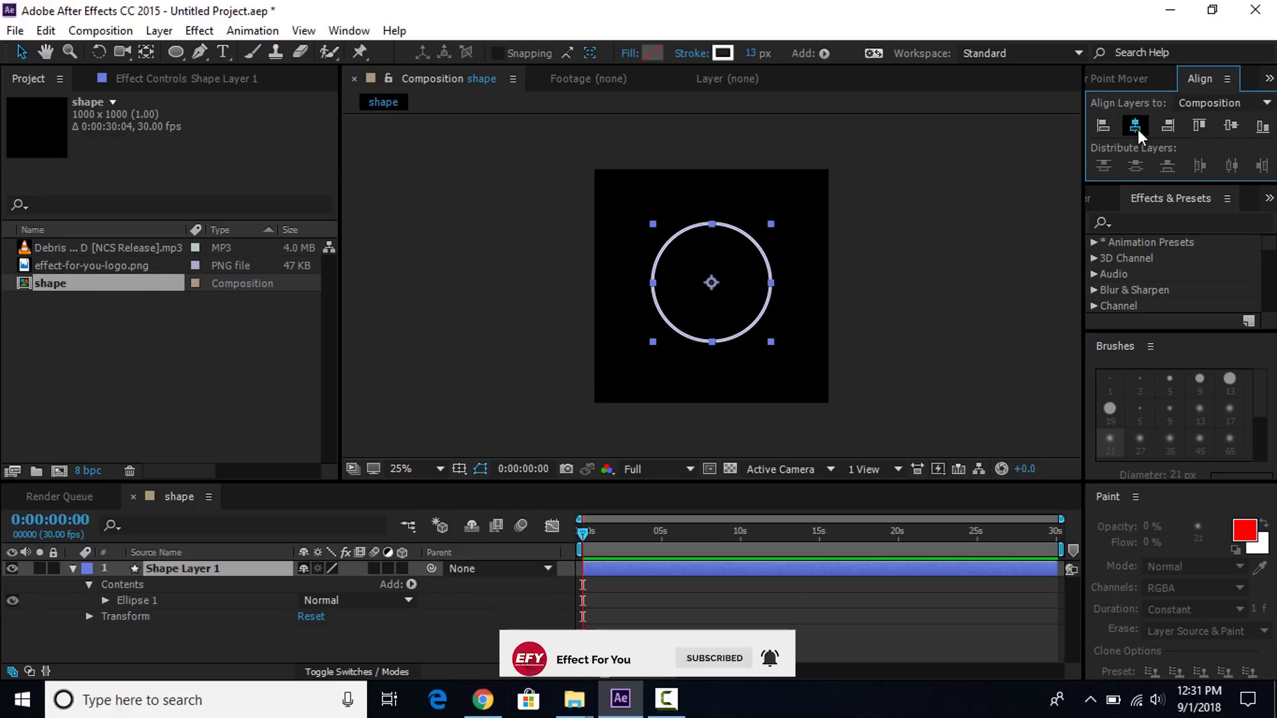
pyautogui.click(1231, 126)
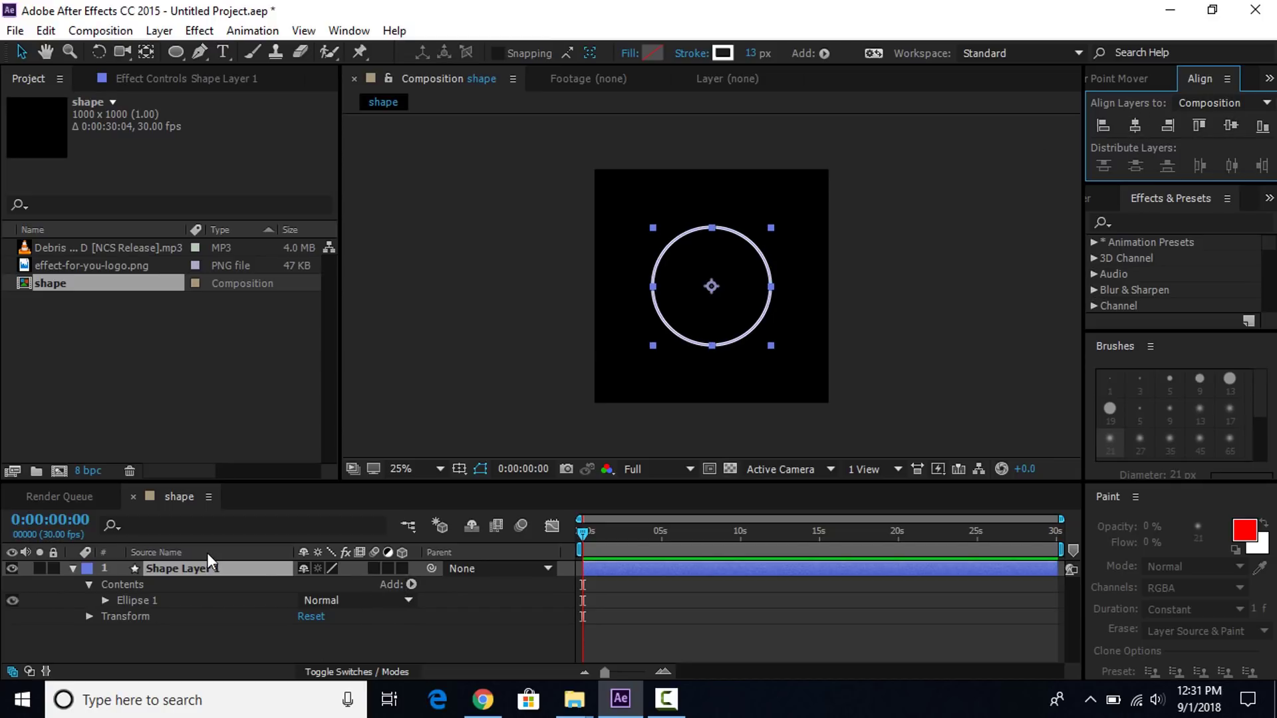
# Add Trim Paths to the circle's shape layer and set its End value to 18%.
pyautogui.click(209, 569)
pyautogui.click(411, 584)
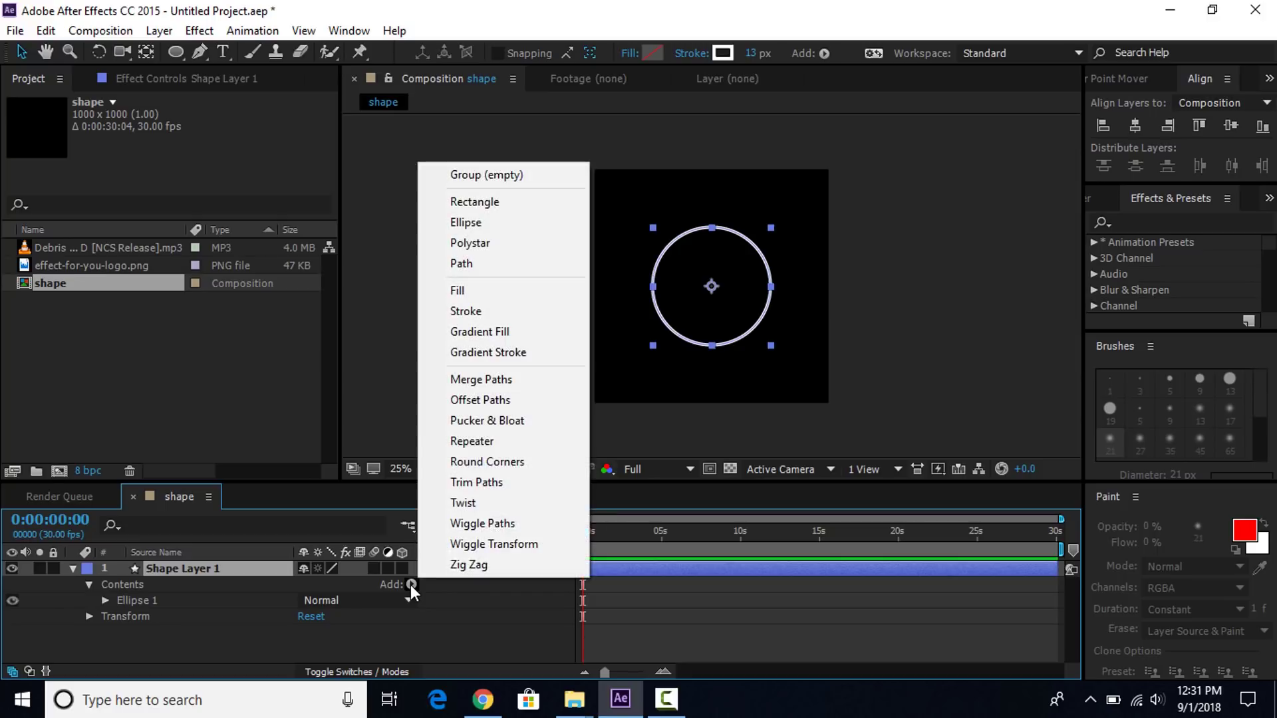
pyautogui.click(479, 484)
pyautogui.click(107, 618)
pyautogui.scroll(-1, 209, 635)
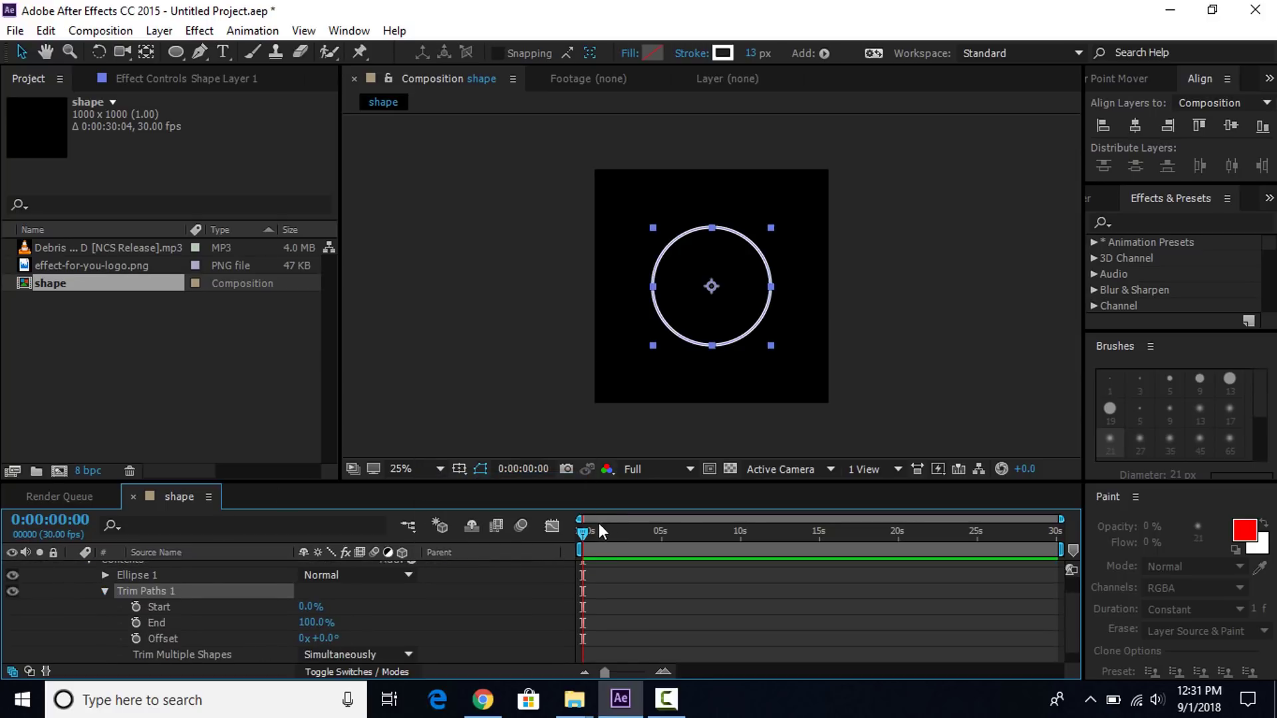
pyautogui.moveTo(303, 625); pyautogui.dragTo(244, 632)
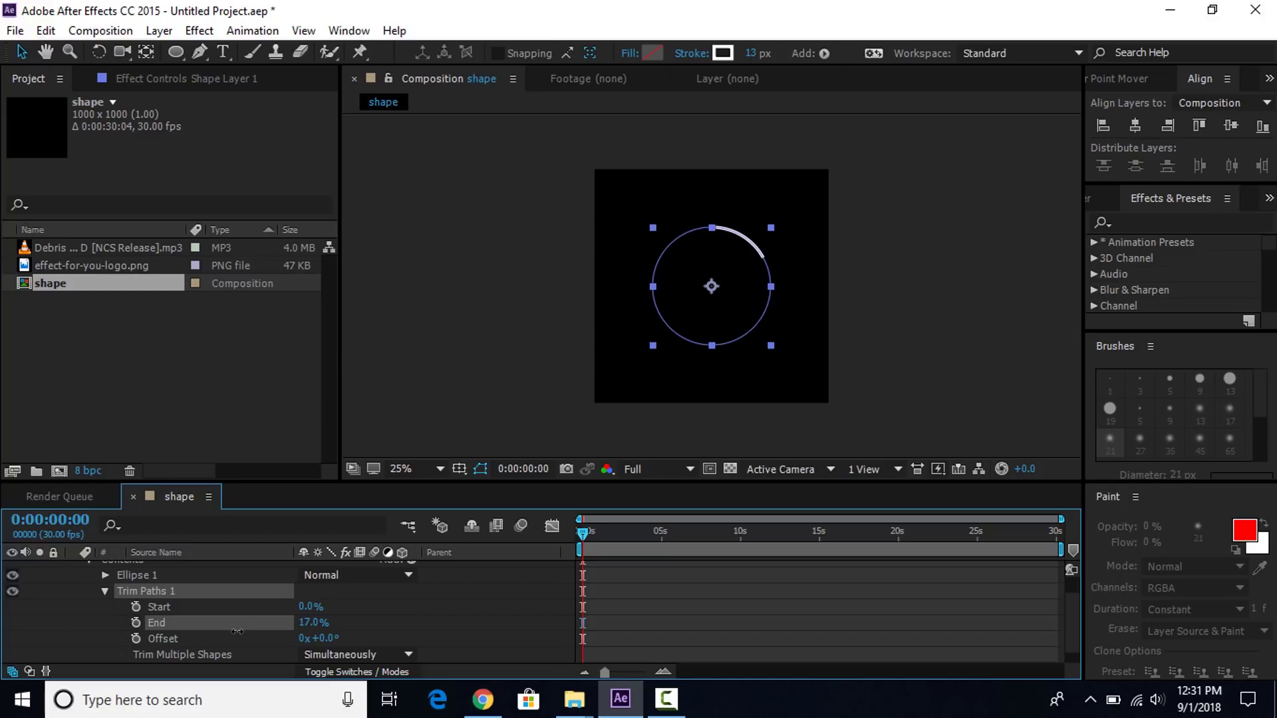
pyautogui.click(312, 623)
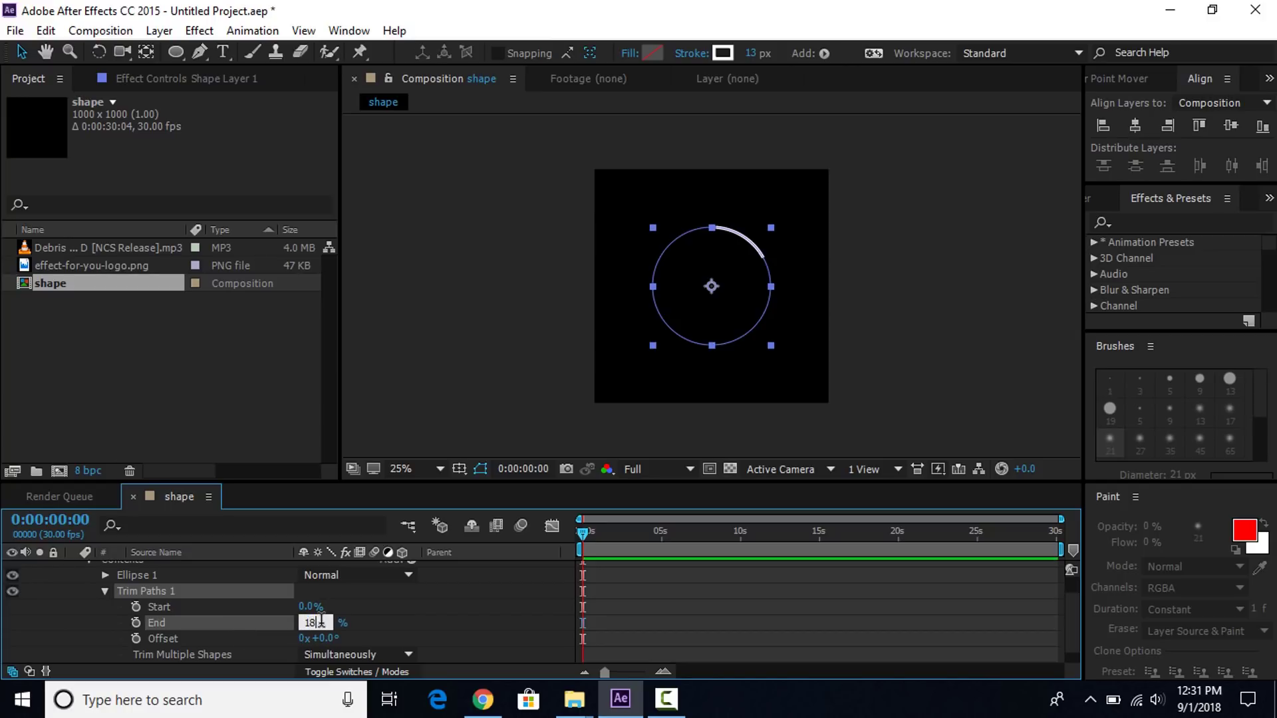
pyautogui.write('18')
pyautogui.click(402, 617)
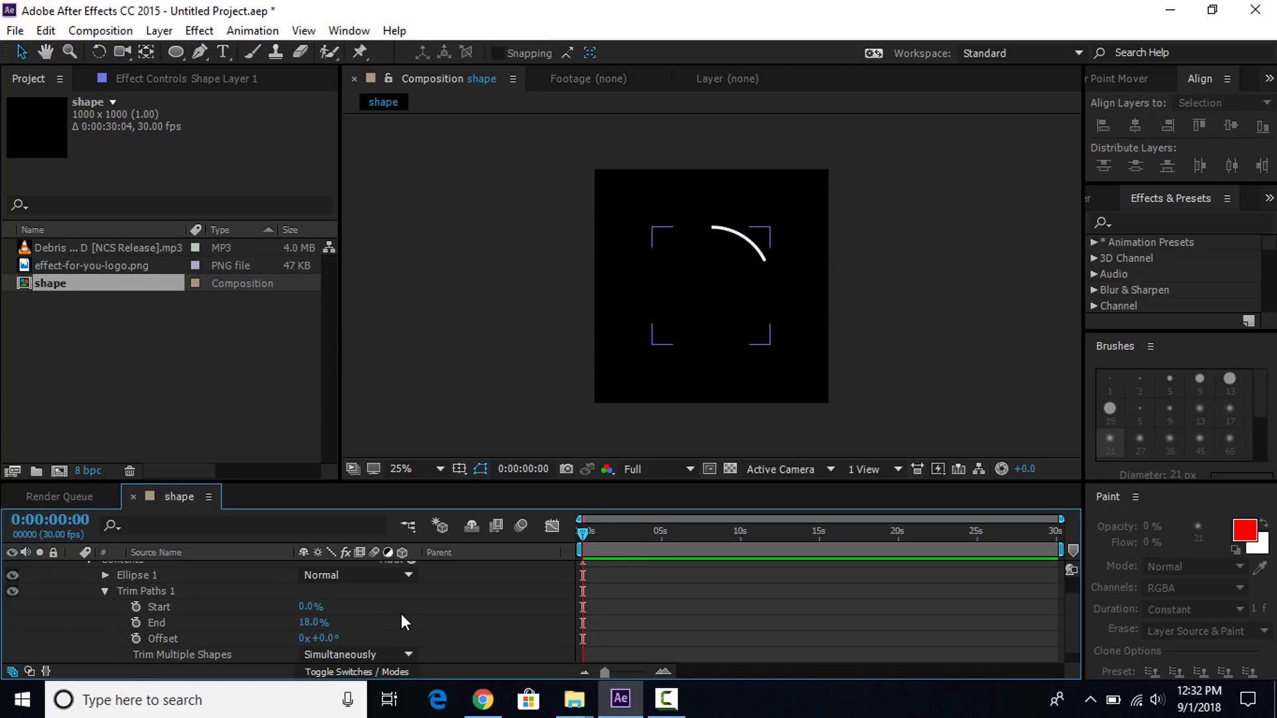
# Add a Repeater to the shape layer and set its number of copies to 5.
pyautogui.scroll(2, 401, 613)
pyautogui.click(412, 585)
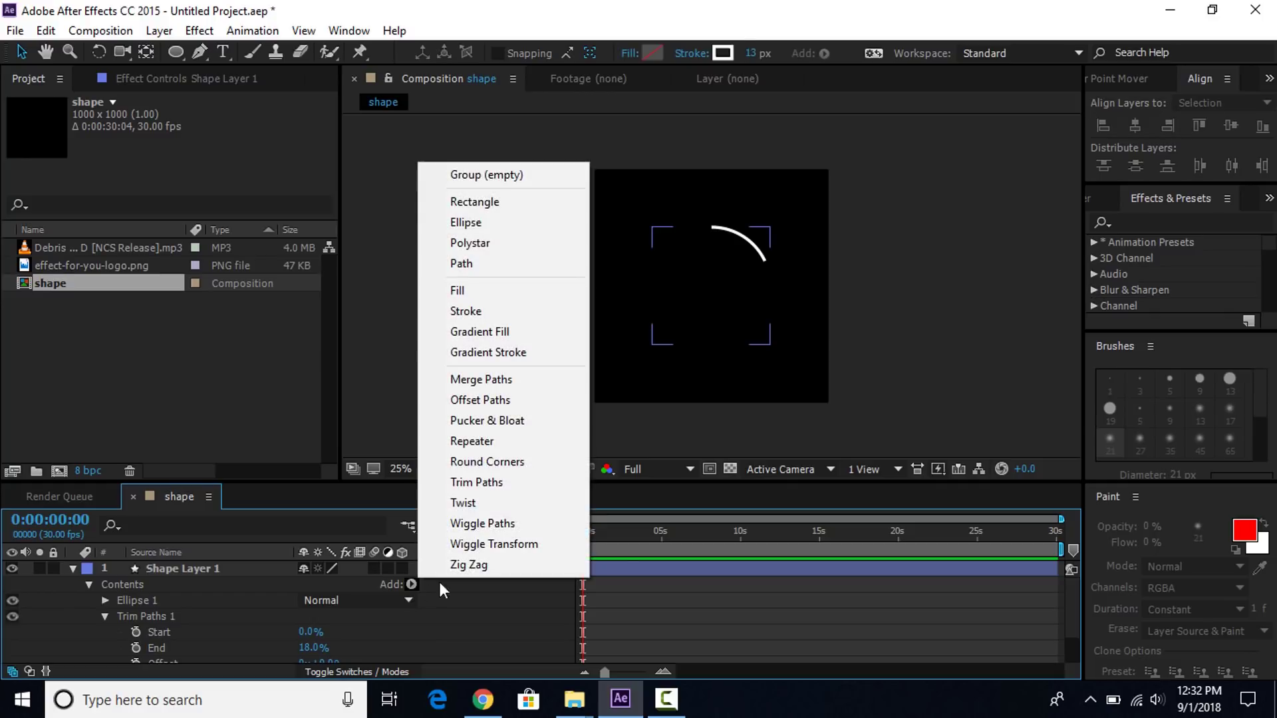
pyautogui.click(477, 442)
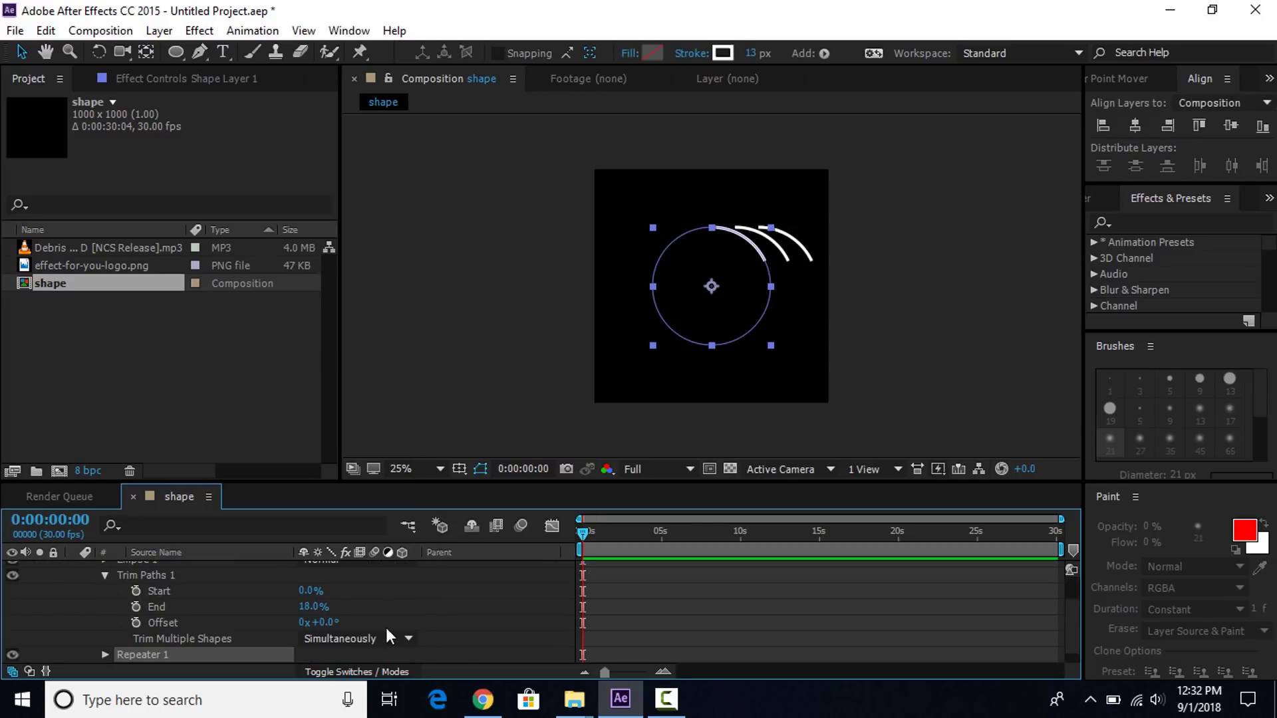
pyautogui.scroll(-1, 399, 636)
pyautogui.click(106, 638)
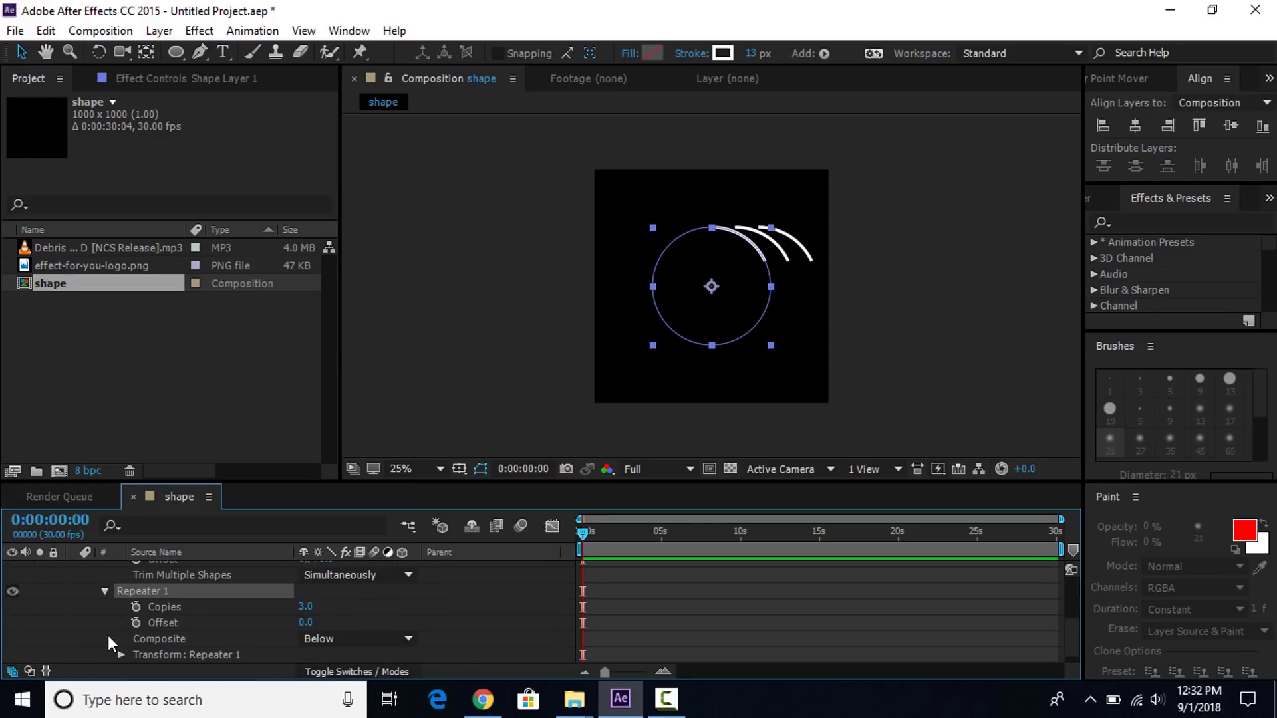
pyautogui.click(306, 606)
pyautogui.write('5')
pyautogui.press('Return')
# Set the Repeater's transform position to 0, 0 and its rotation to 70° so the arc copies form a ring.
pyautogui.scroll(-1, 359, 612)
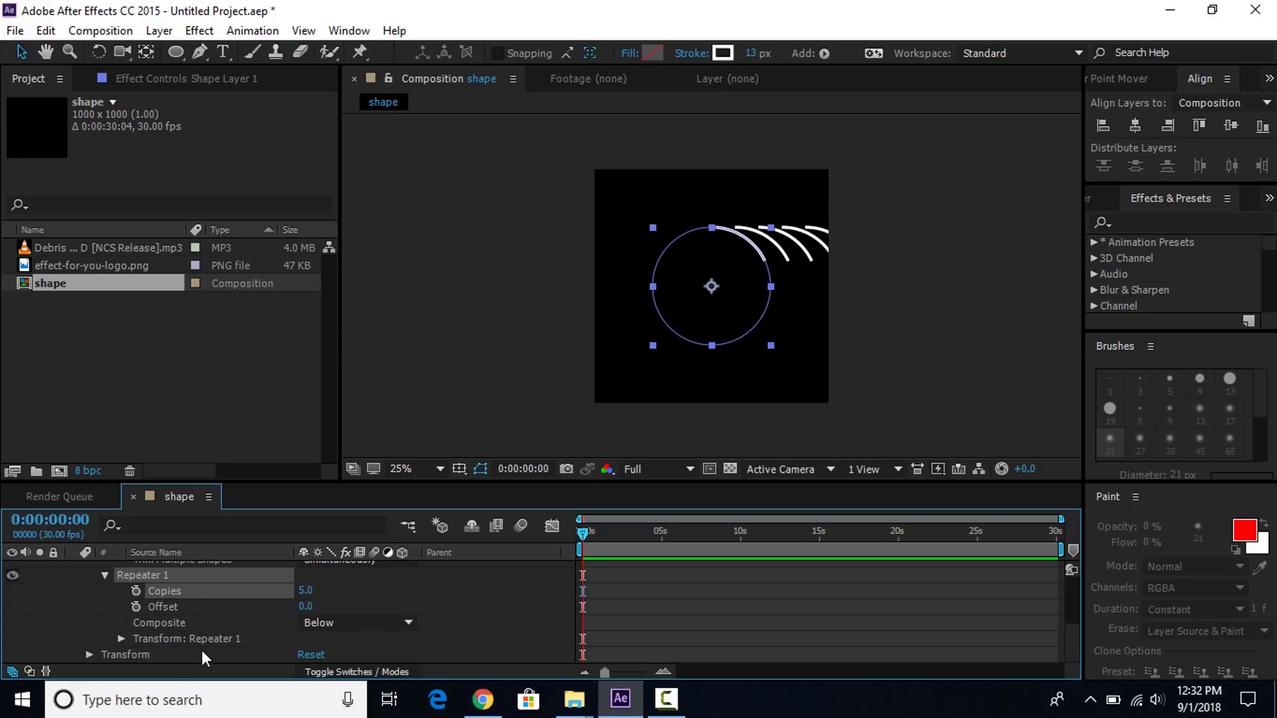
pyautogui.click(196, 639)
pyautogui.click(121, 639)
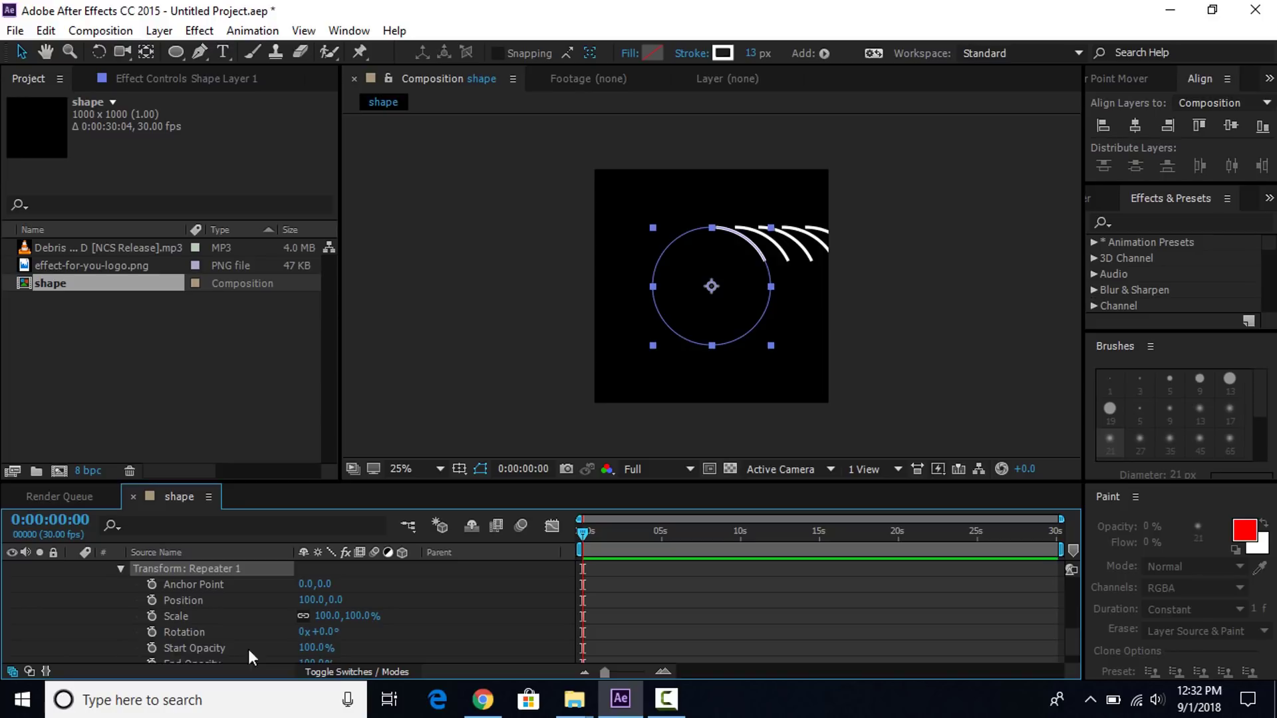
pyautogui.click(308, 600)
pyautogui.write('0')
pyautogui.press('Return')
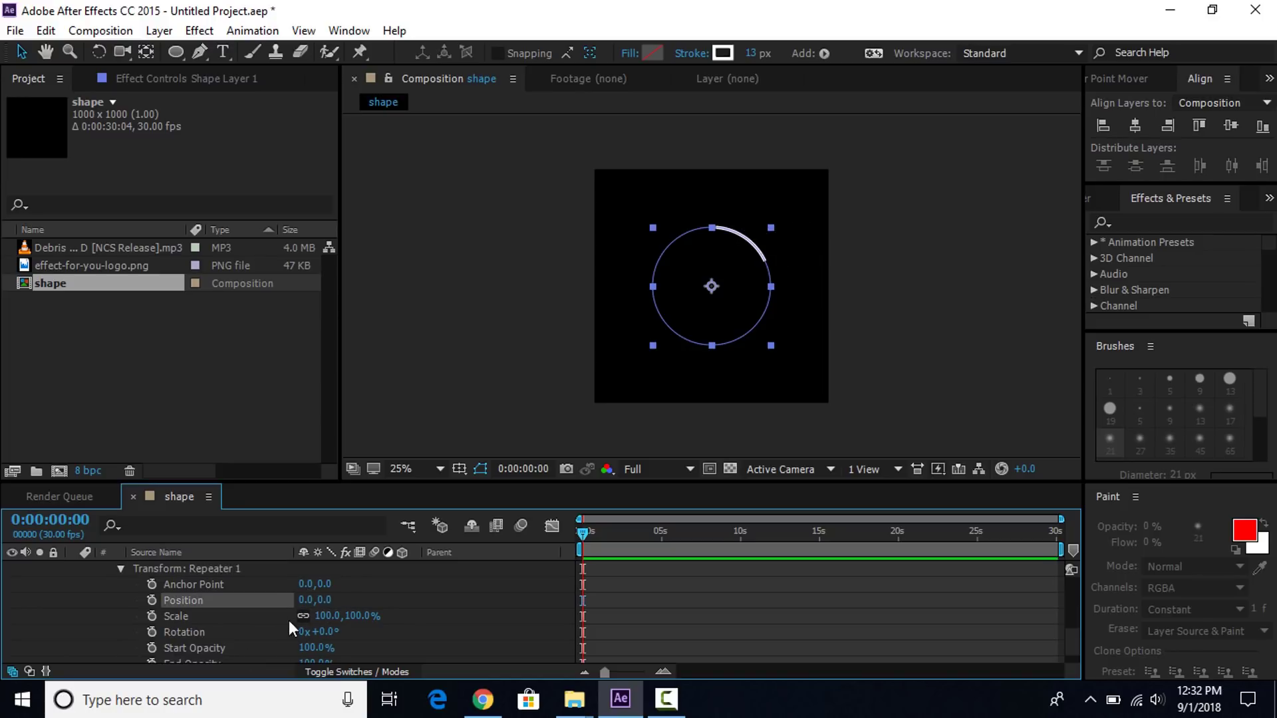
pyautogui.moveTo(332, 632); pyautogui.dragTo(410, 638)
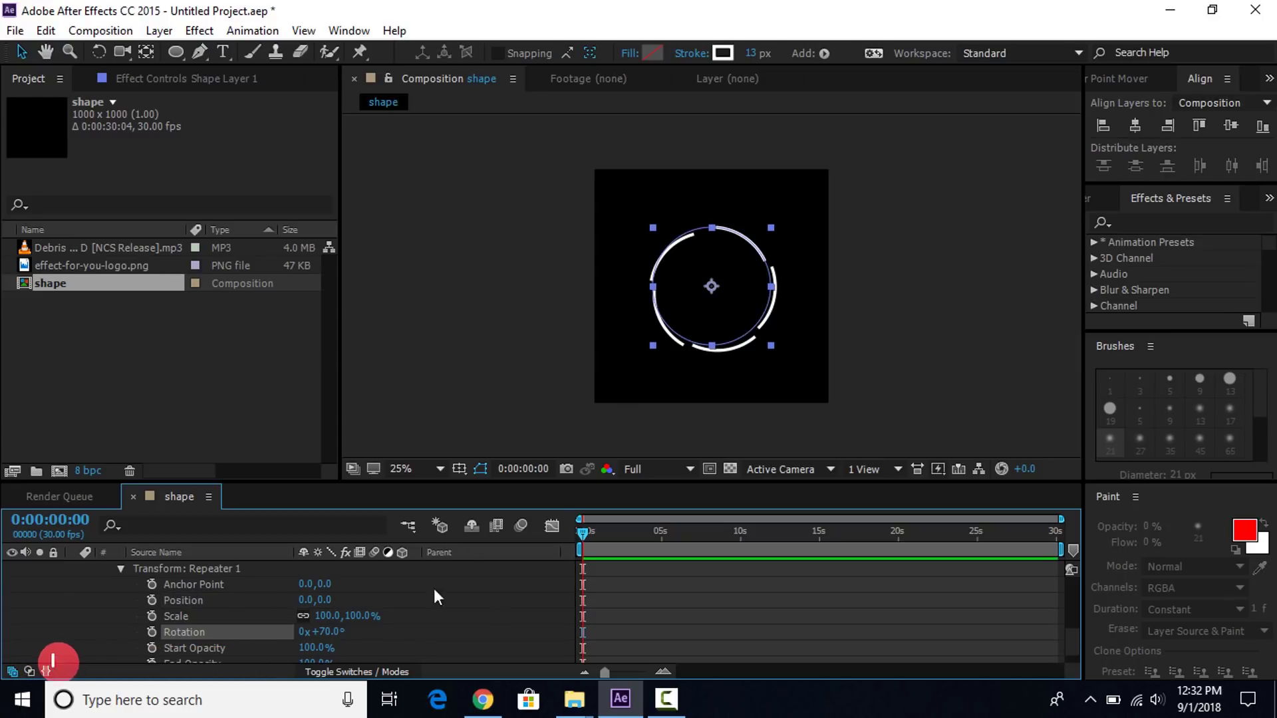
# Set the position in Ellipse 1's own transform properties to 0, 0.
pyautogui.scroll(3, 437, 631)
pyautogui.scroll(2, 437, 631)
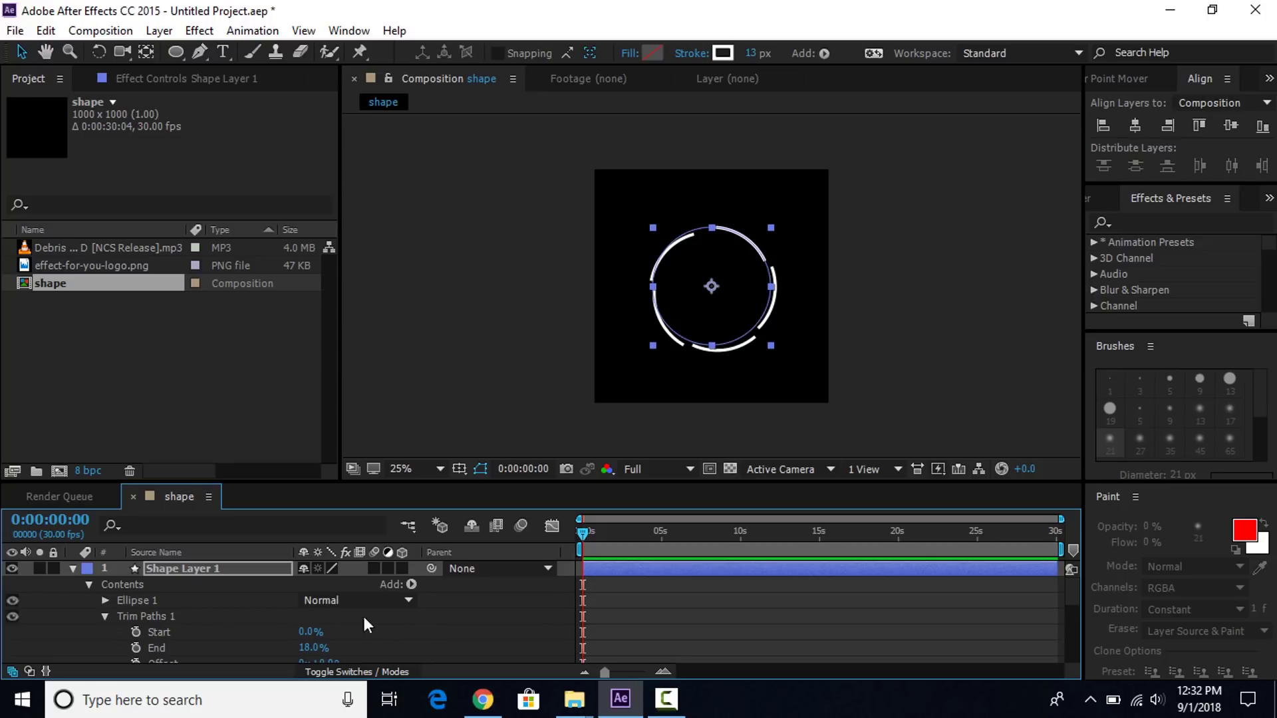
pyautogui.click(191, 602)
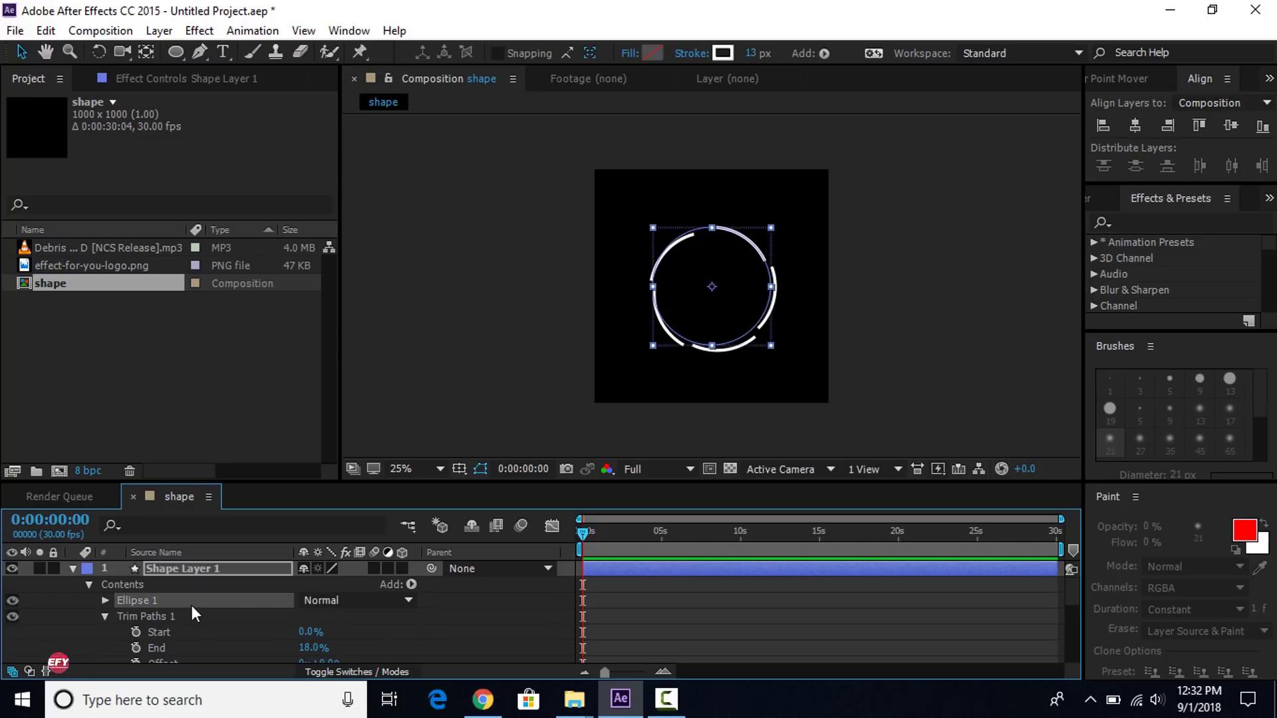
pyautogui.click(104, 601)
pyautogui.scroll(-2, 286, 612)
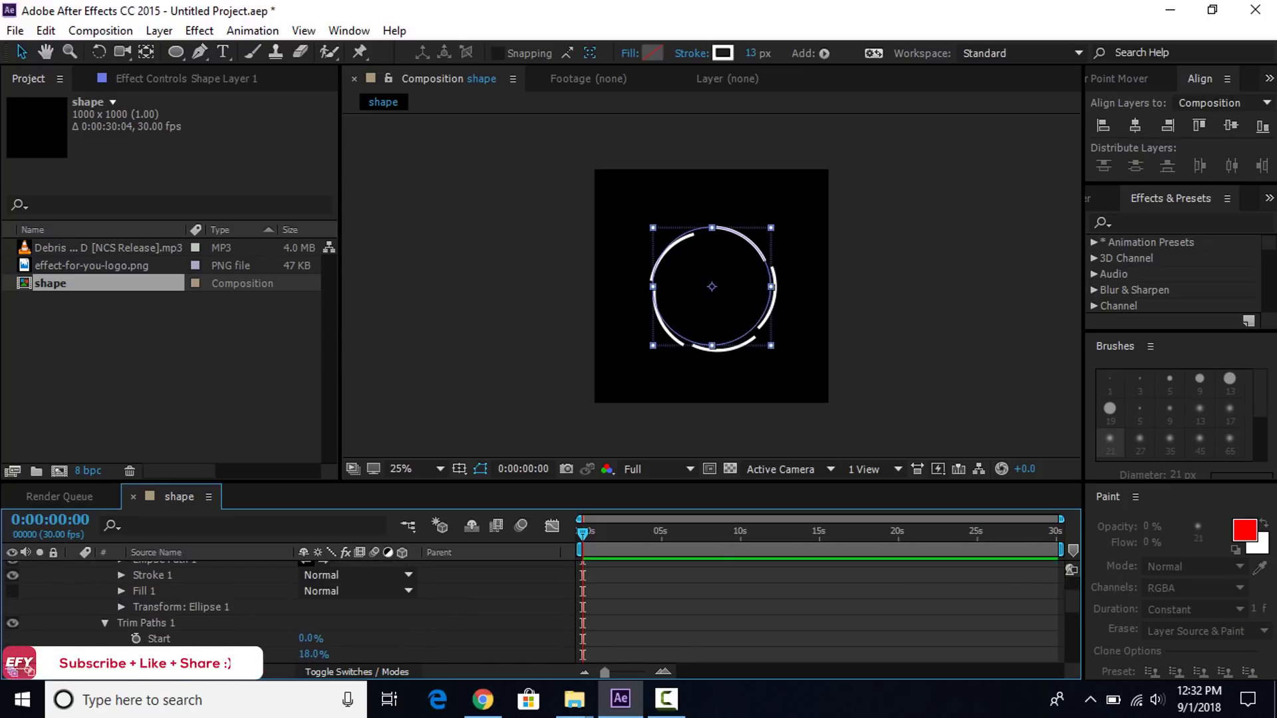
pyautogui.click(206, 610)
pyautogui.click(119, 607)
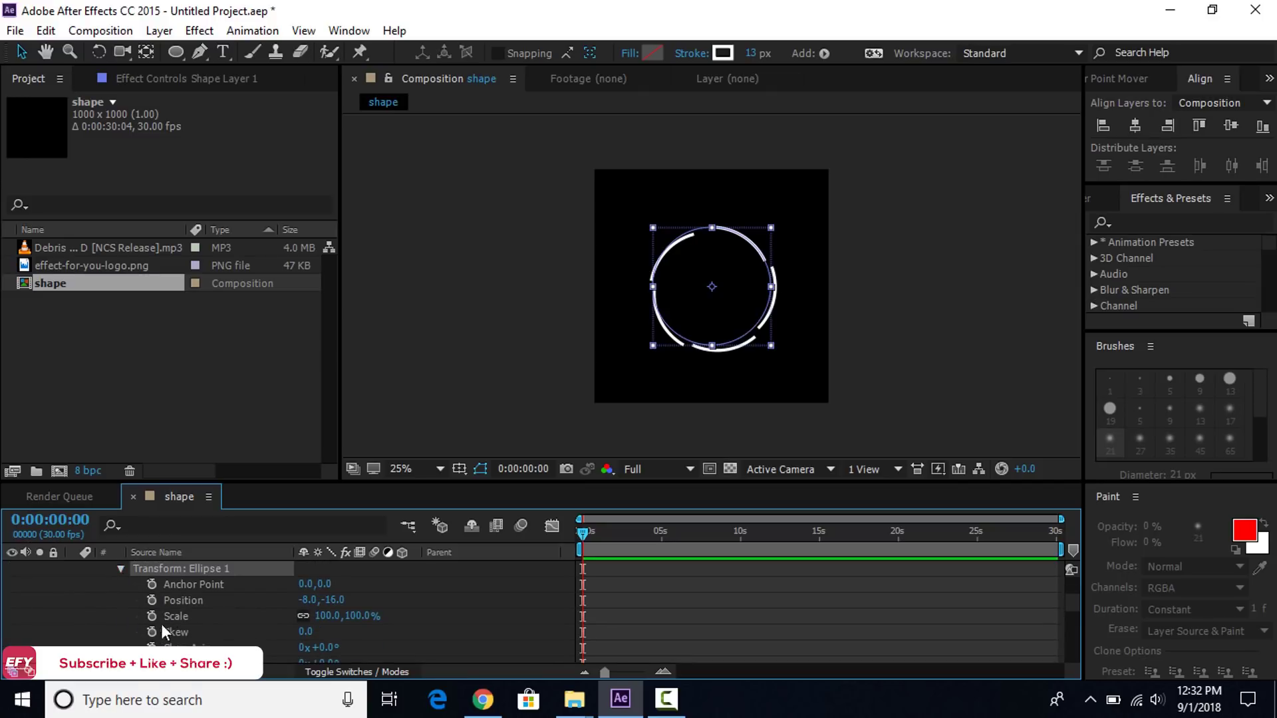
pyautogui.click(308, 602)
pyautogui.write('0')
pyautogui.press('Return')
pyautogui.click(352, 600)
pyautogui.write('0')
pyautogui.press('Return')
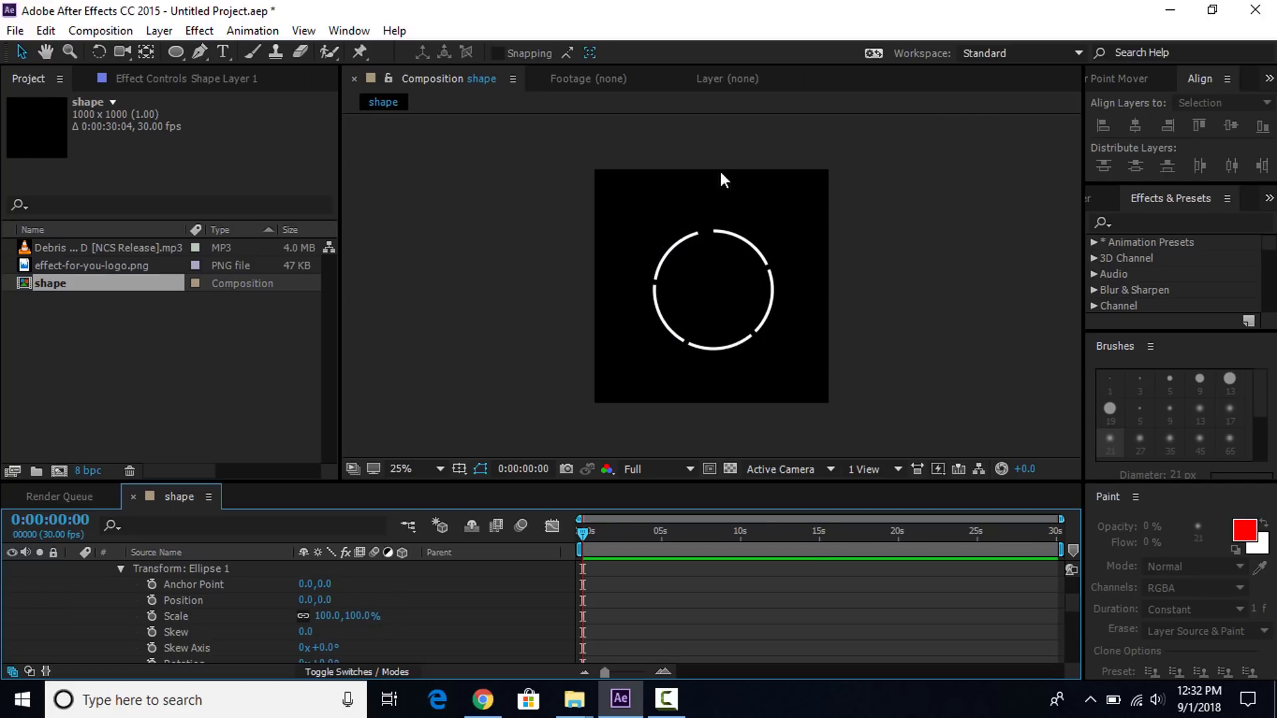
# Fine-tune the Repeater's transform rotation to 71.9° to even out the gaps between the arcs.
pyautogui.scroll(-10, 457, 640)
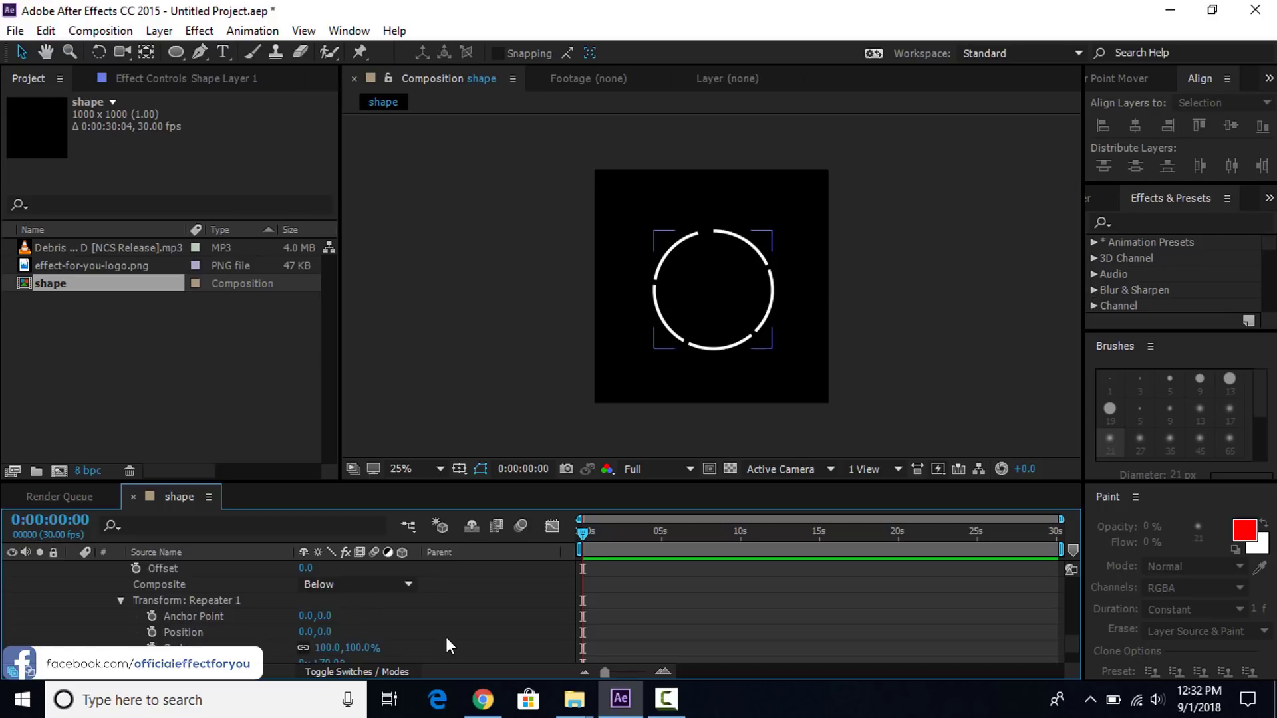
pyautogui.scroll(-1, 445, 639)
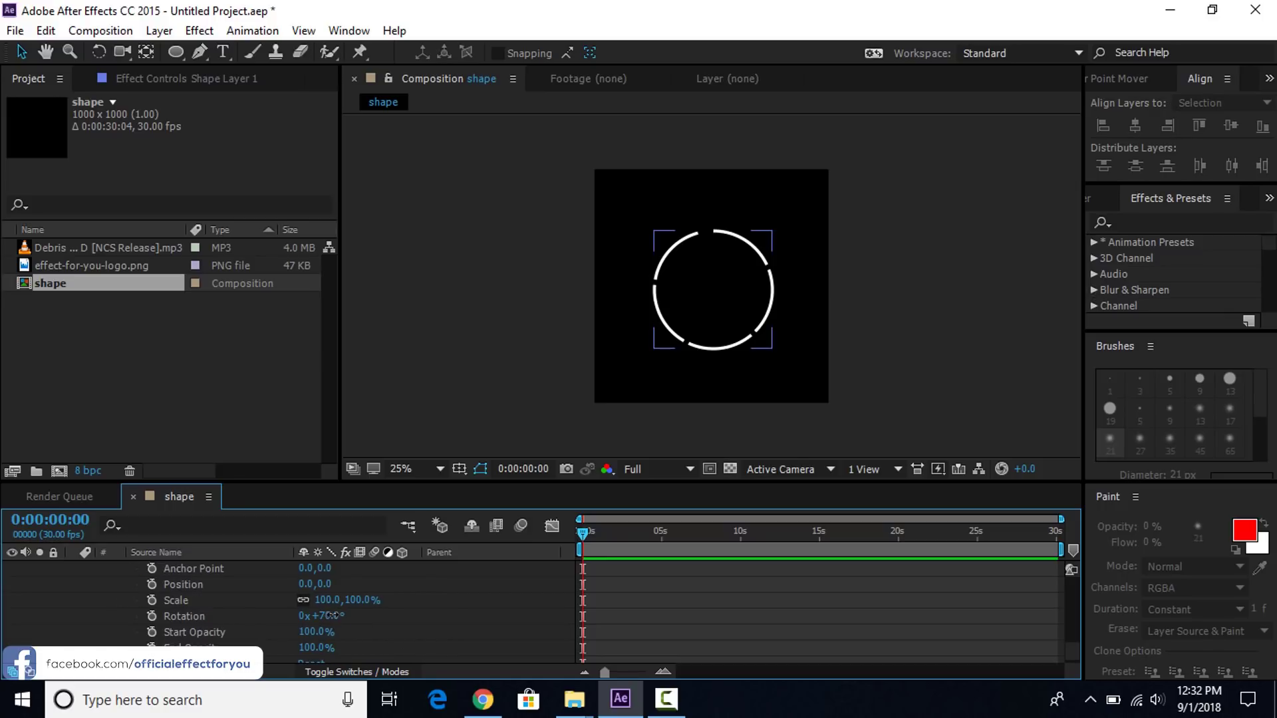
pyautogui.moveTo(335, 616); pyautogui.dragTo(319, 614)
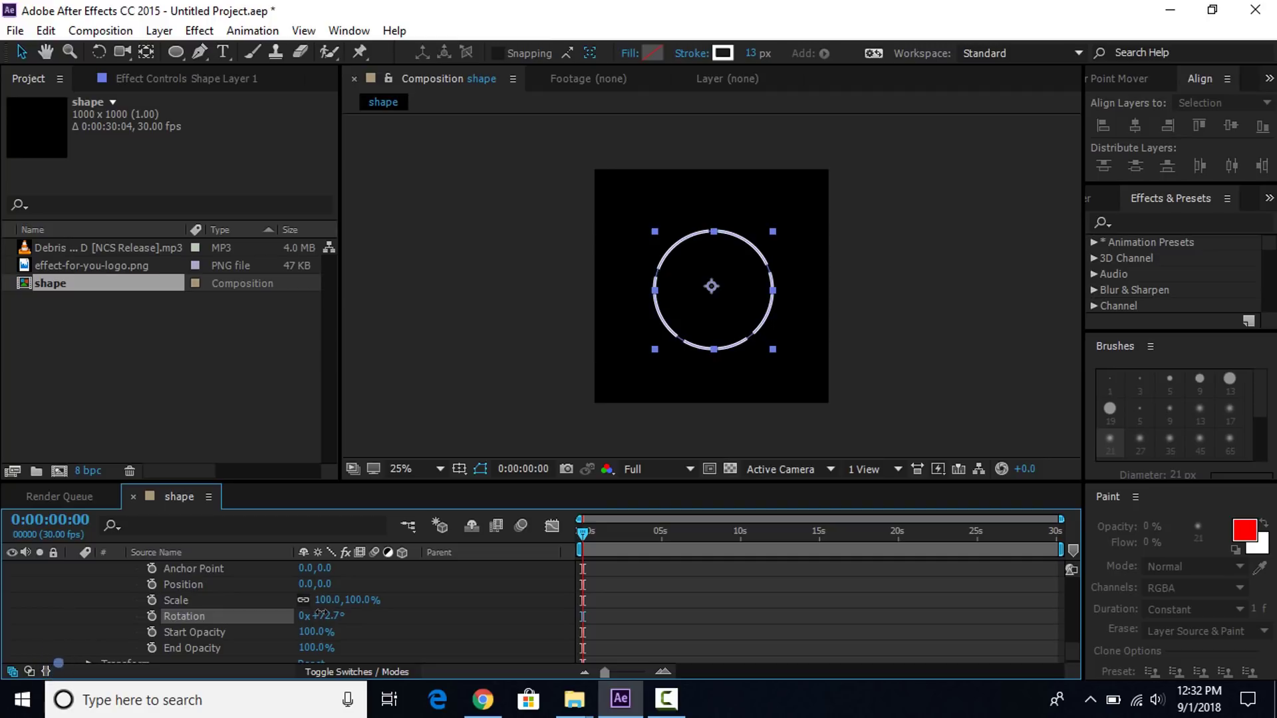
pyautogui.click(488, 611)
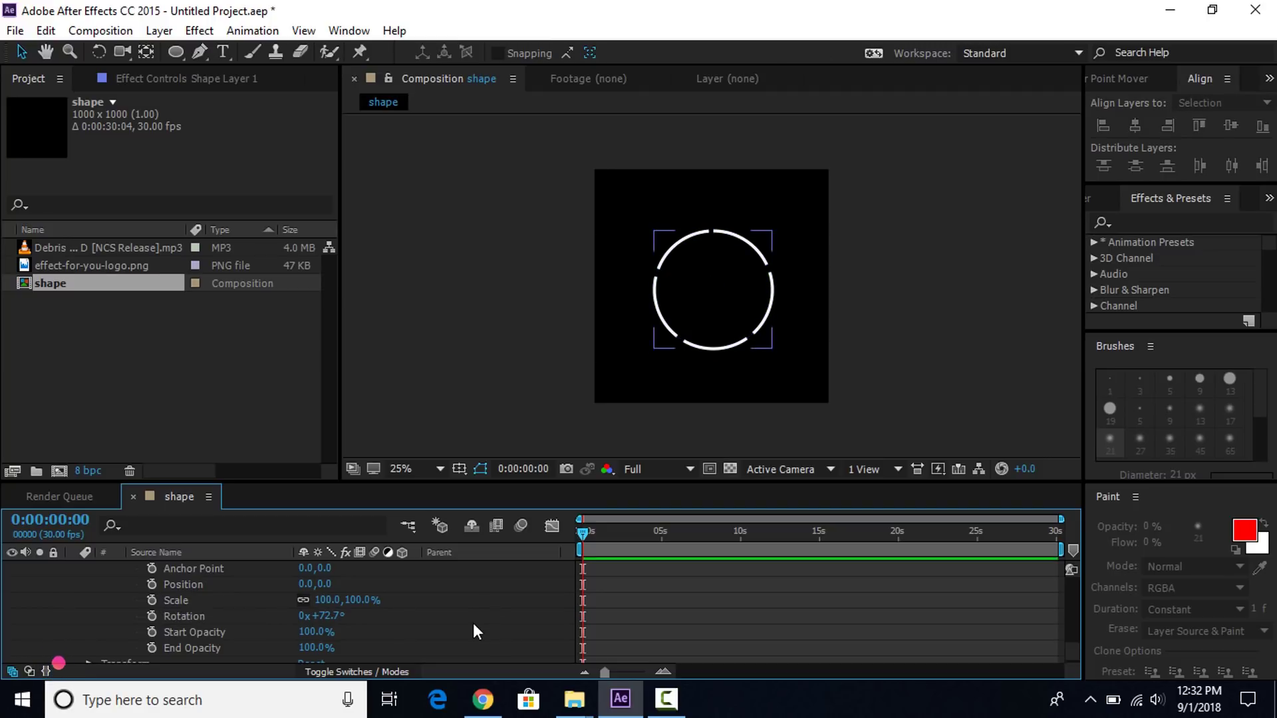
pyautogui.moveTo(322, 615); pyautogui.dragTo(319, 615)
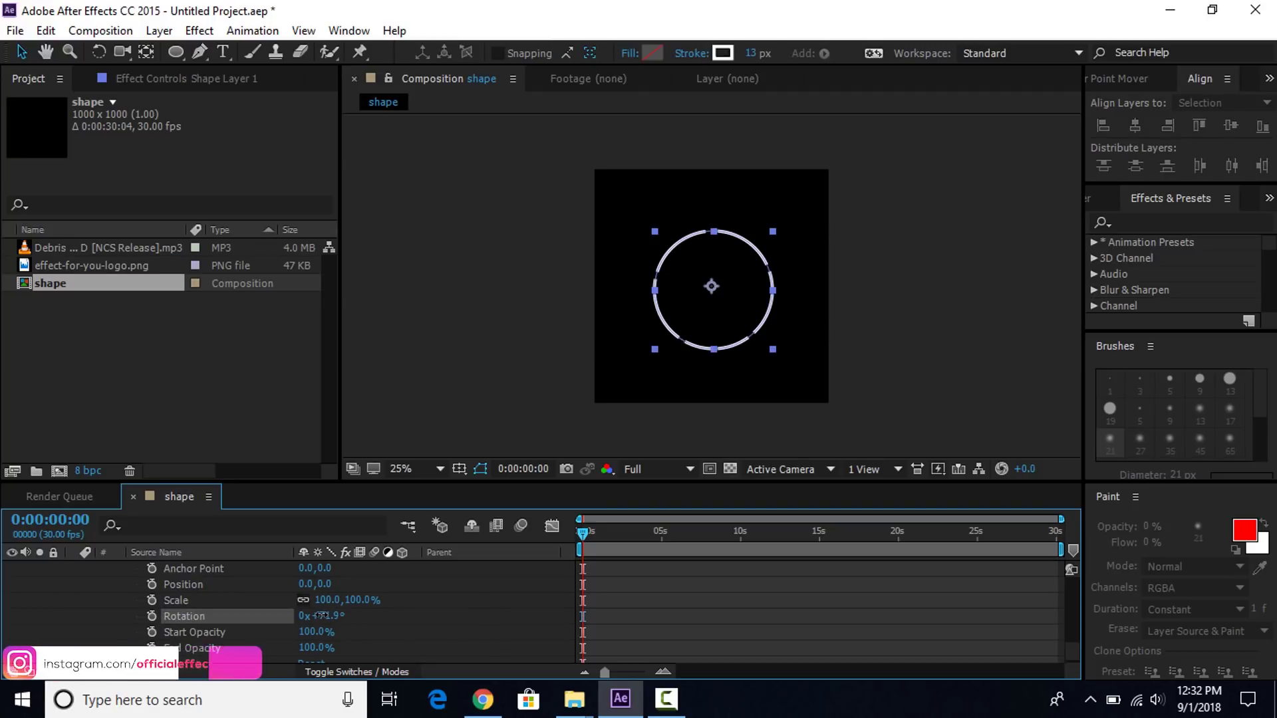
pyautogui.click(471, 626)
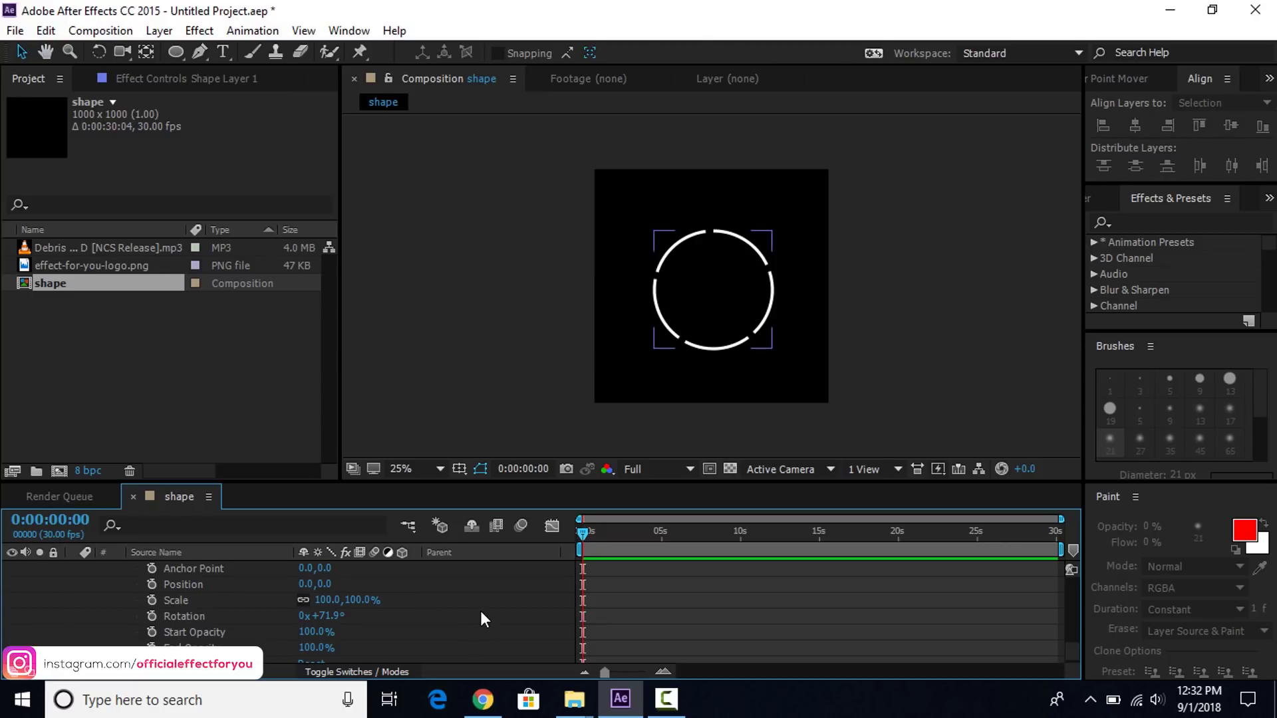
# Enlarge the segmented ring slightly by scaling its layer in the composition view.
pyautogui.click(755, 296)
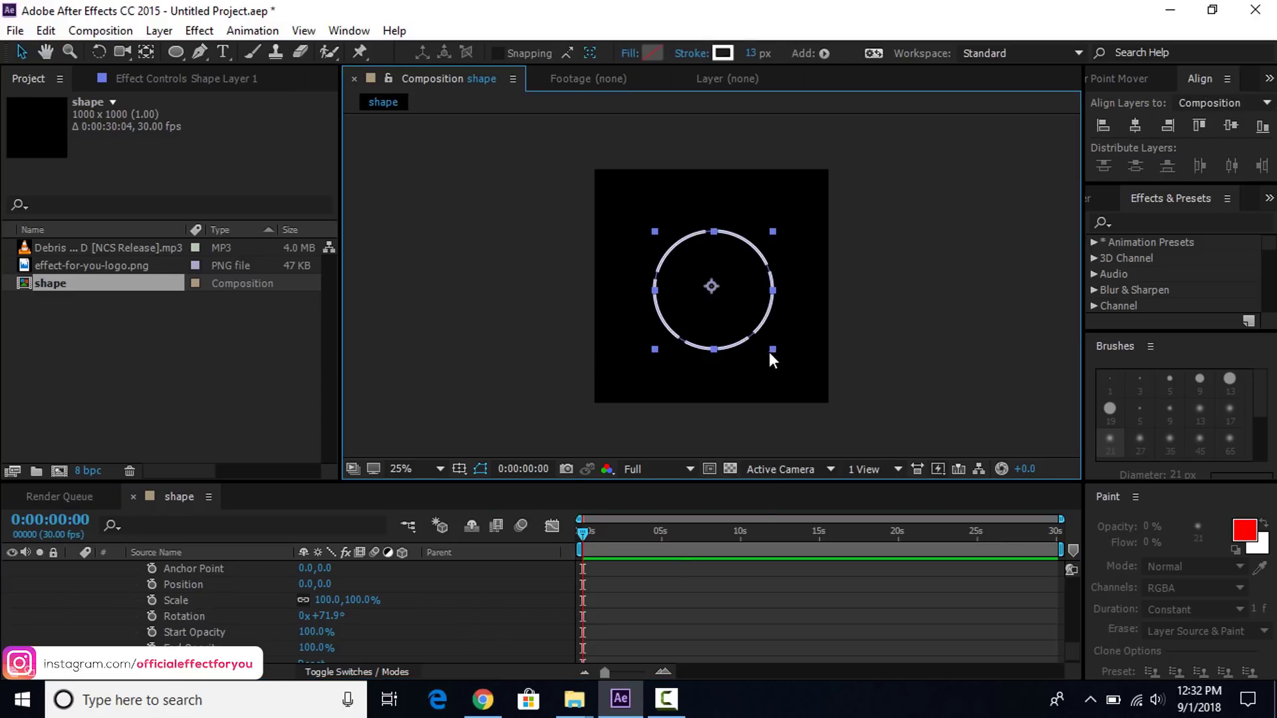
pyautogui.moveTo(773, 350); pyautogui.dragTo(785, 359)
pyautogui.click(914, 393)
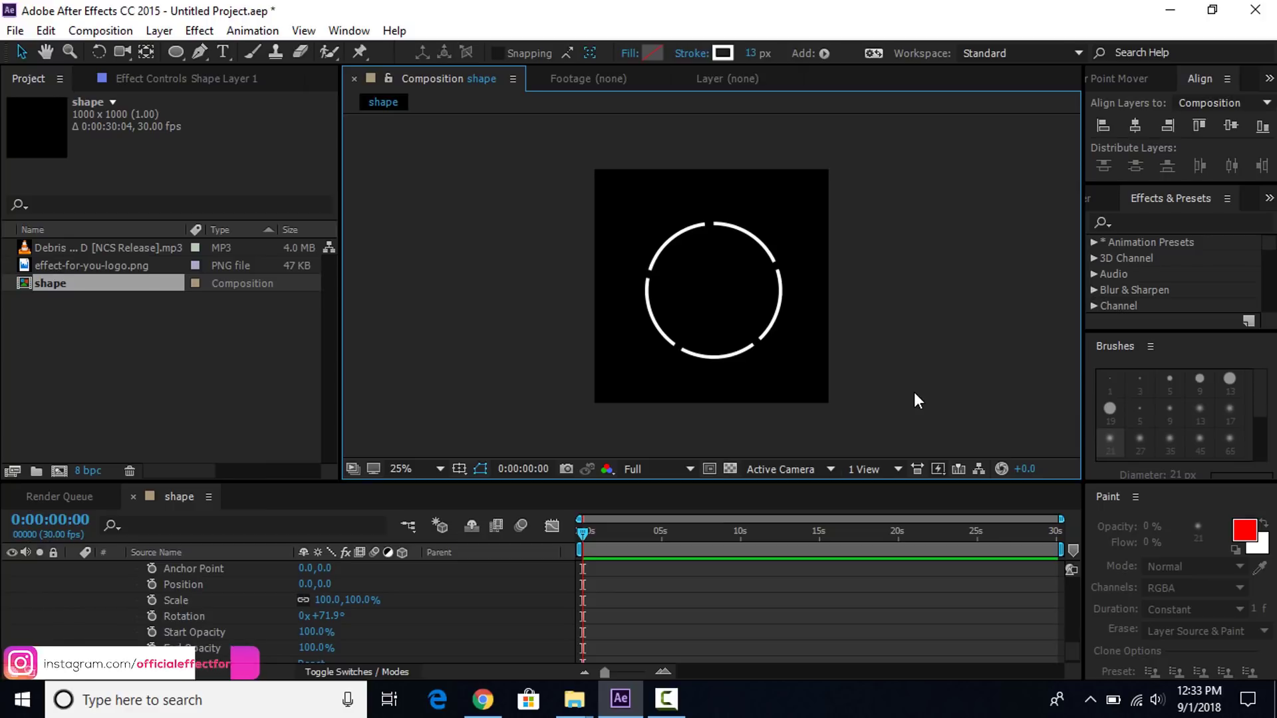
# Center the ring layer's anchor point on its artwork and align the layer horizontally and vertically to the composition's center.
pyautogui.click(737, 327)
pyautogui.click(1131, 79)
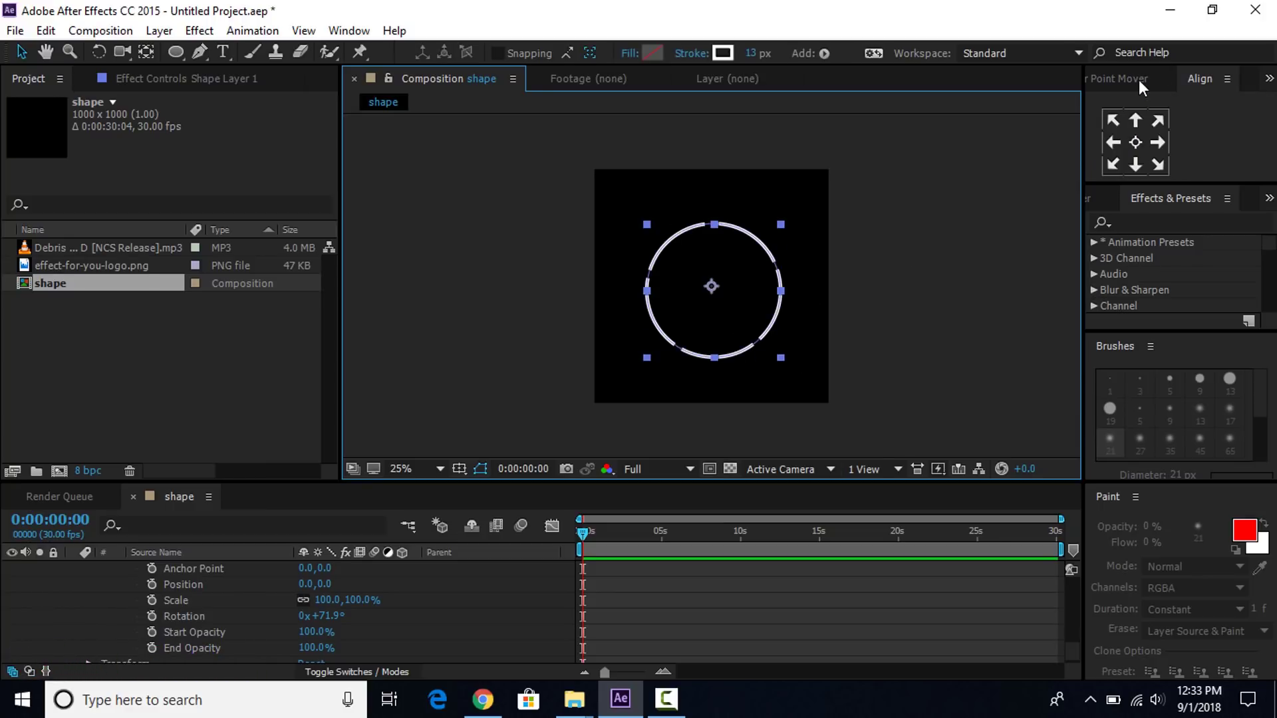
pyautogui.click(1136, 143)
pyautogui.click(1231, 76)
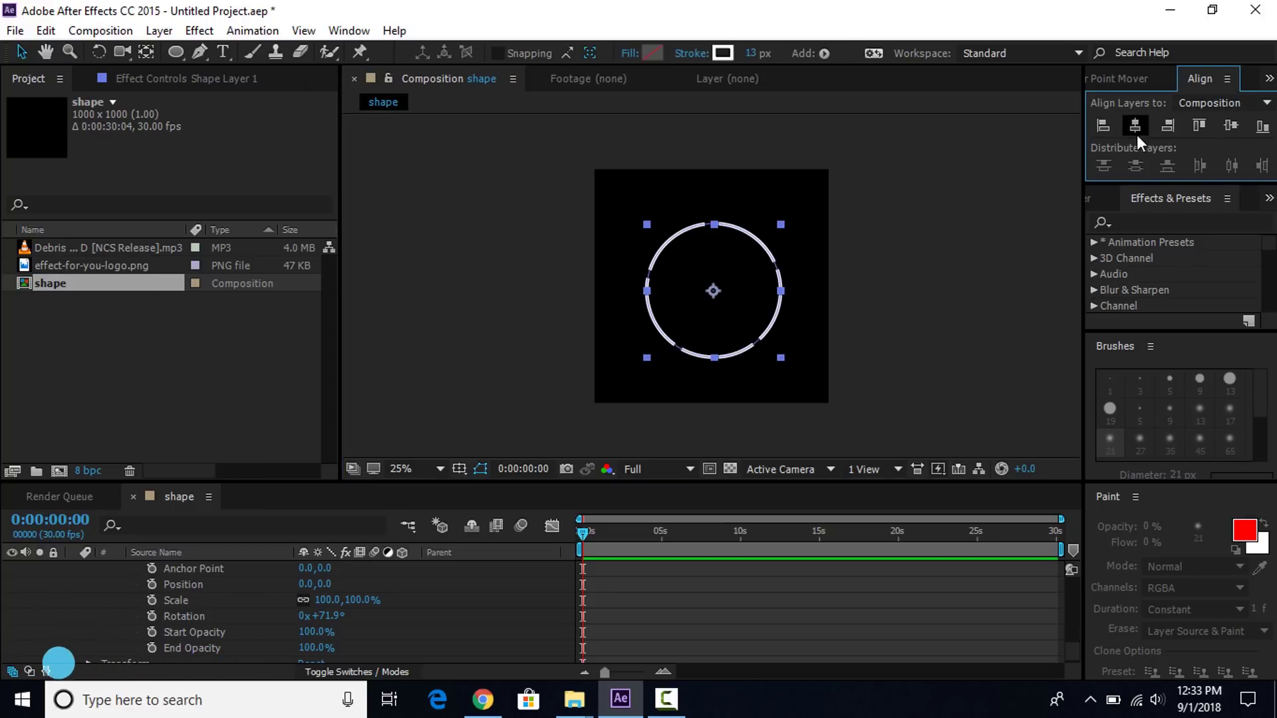
pyautogui.click(1231, 126)
# Collapse Shape Layer 1's properties and apply the Cell Pattern effect to it.
pyautogui.scroll(5, 199, 604)
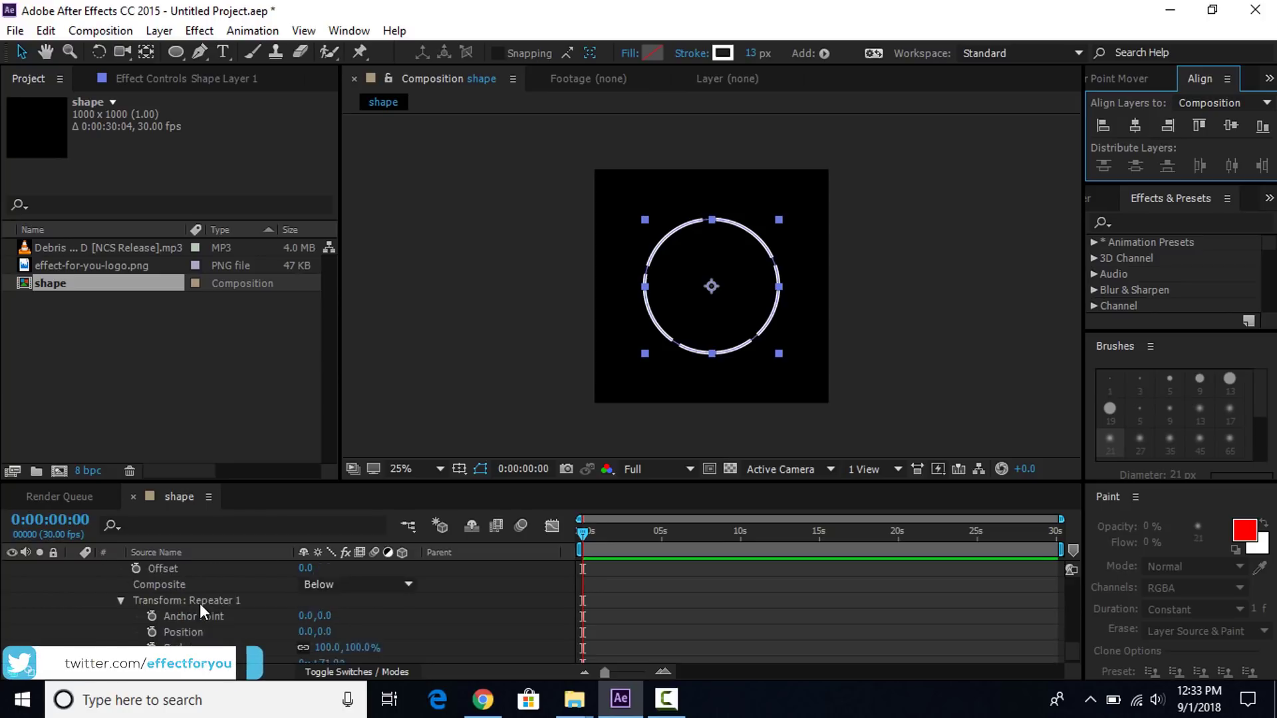
pyautogui.scroll(5, 117, 583)
pyautogui.click(73, 569)
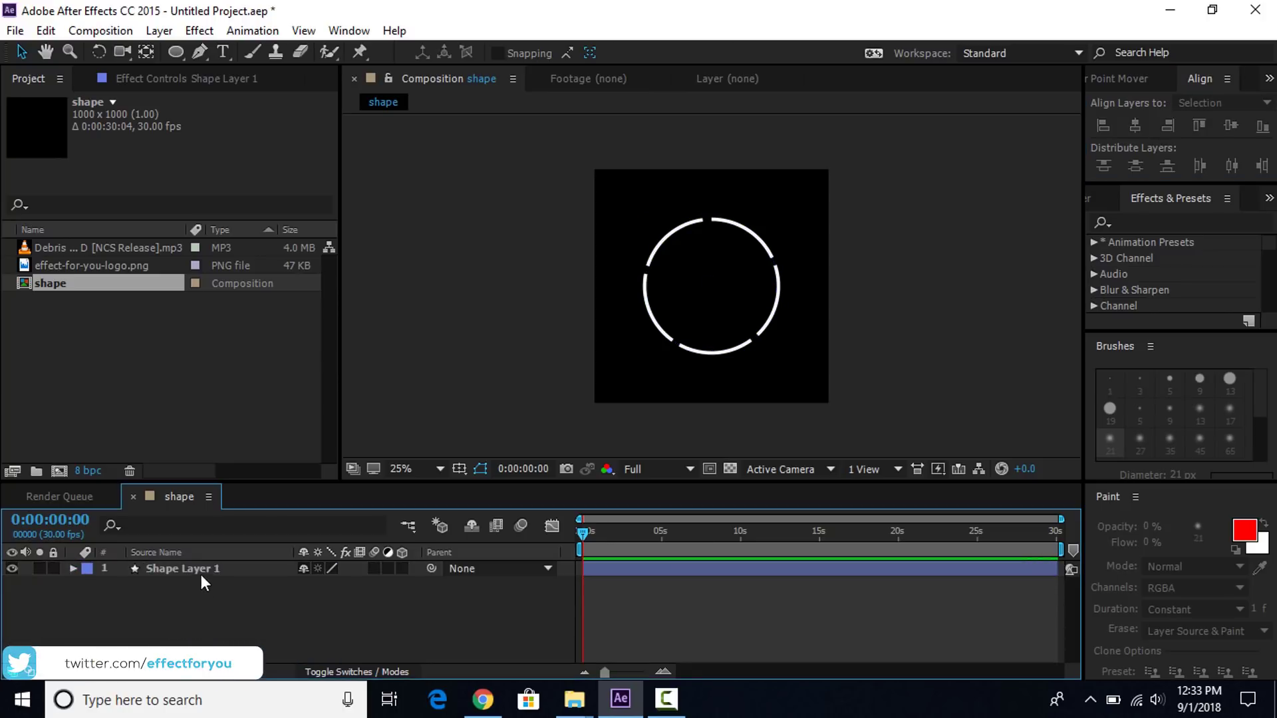
pyautogui.hotkey('ctrl', 'space')
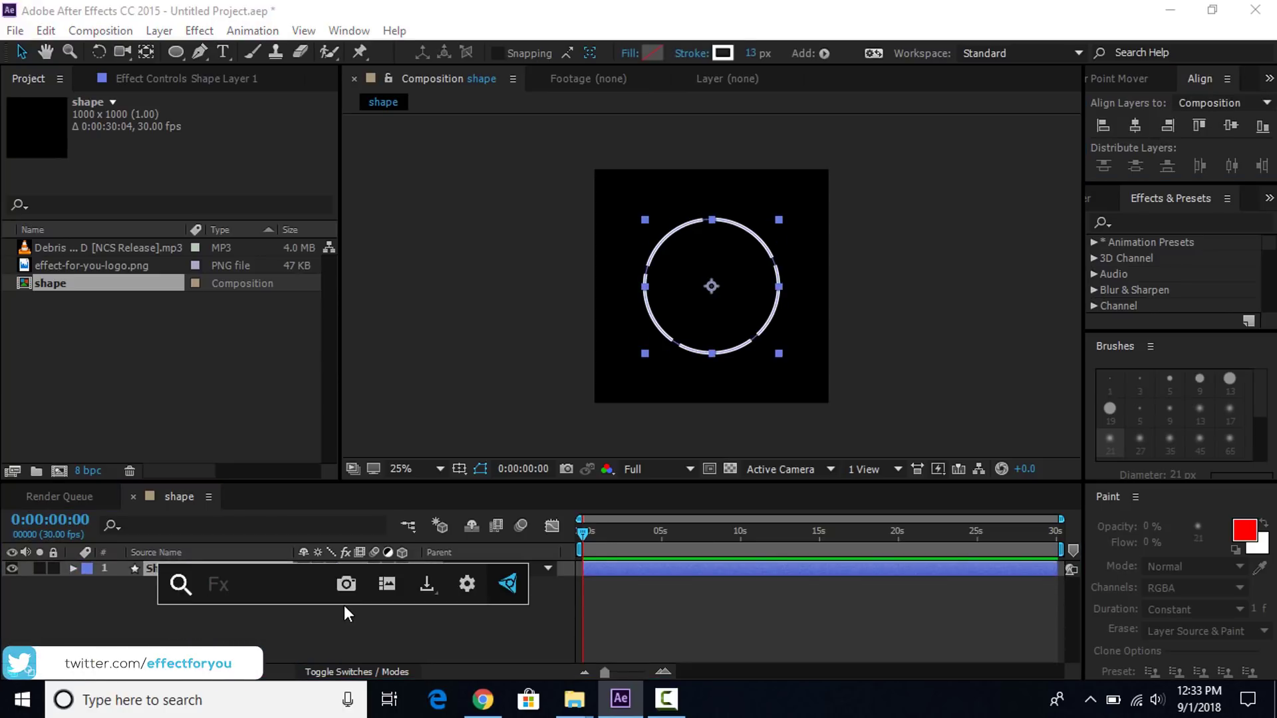
pyautogui.write('cell')
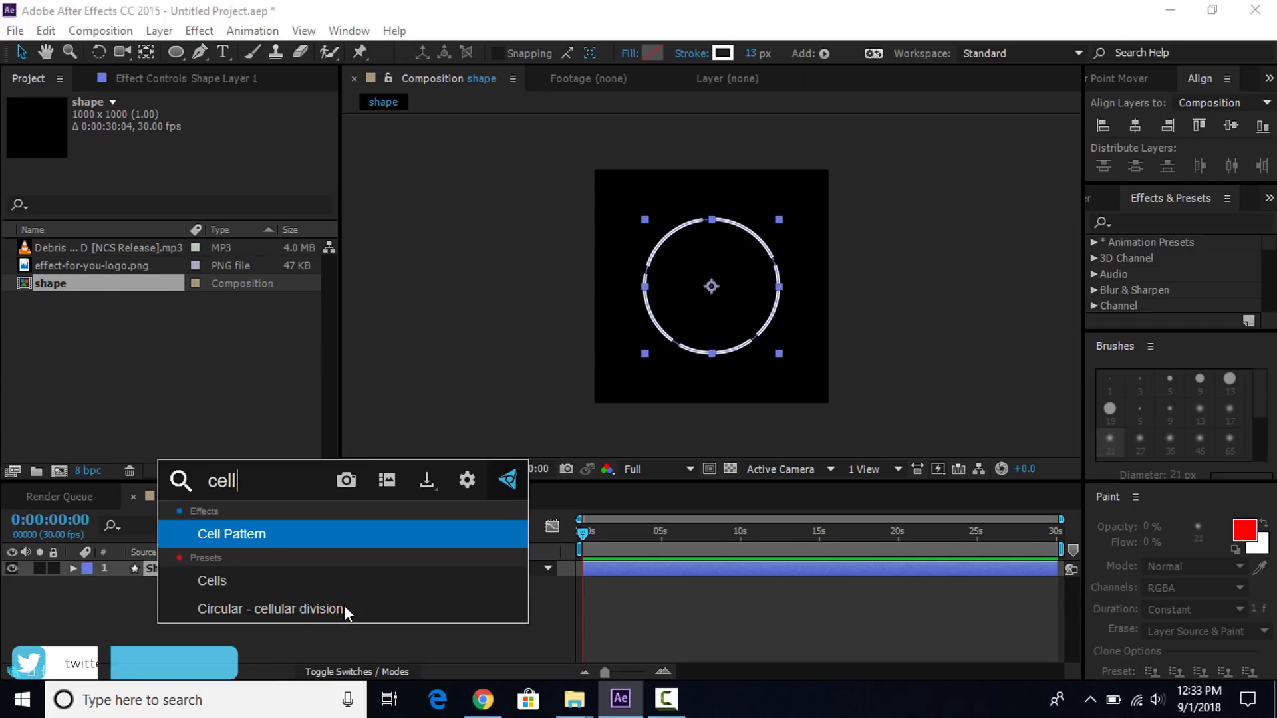
pyautogui.click(257, 533)
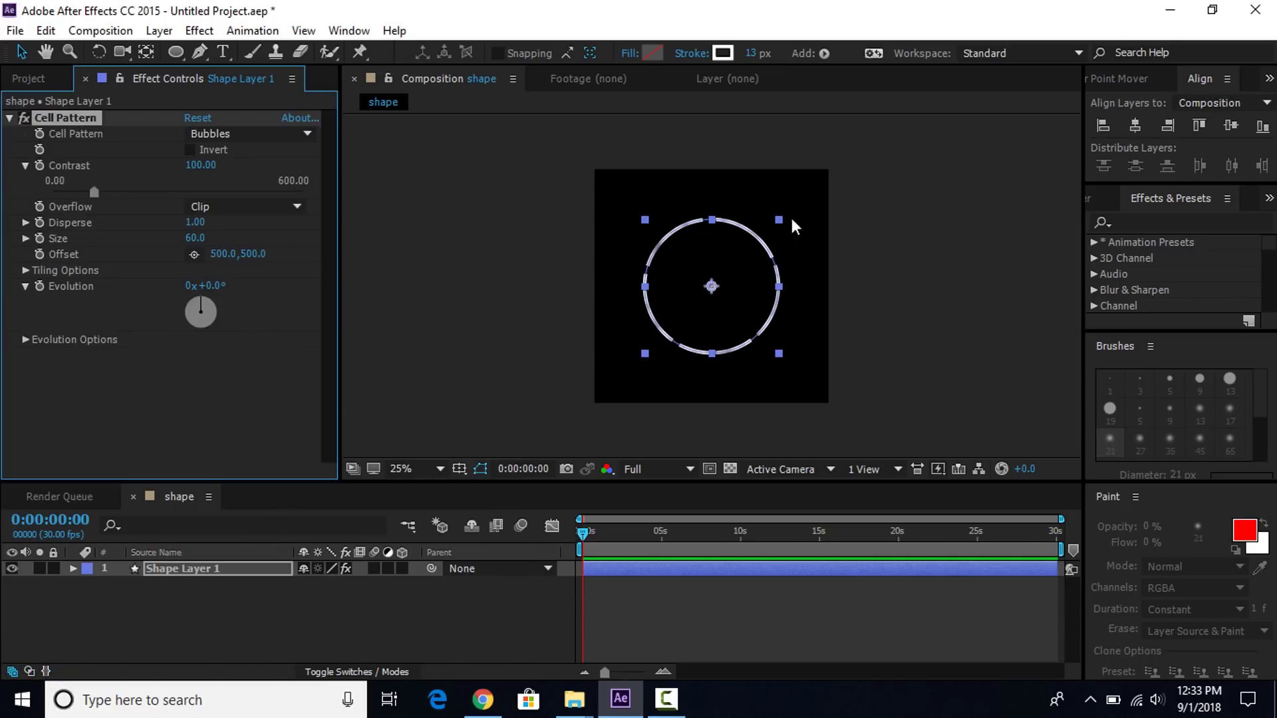
# Set the Cell Pattern size to 5 so the ring gets a fine-grained texture.
pyautogui.press('.')
pyautogui.press('.')
pyautogui.press('.')
pyautogui.press('.')
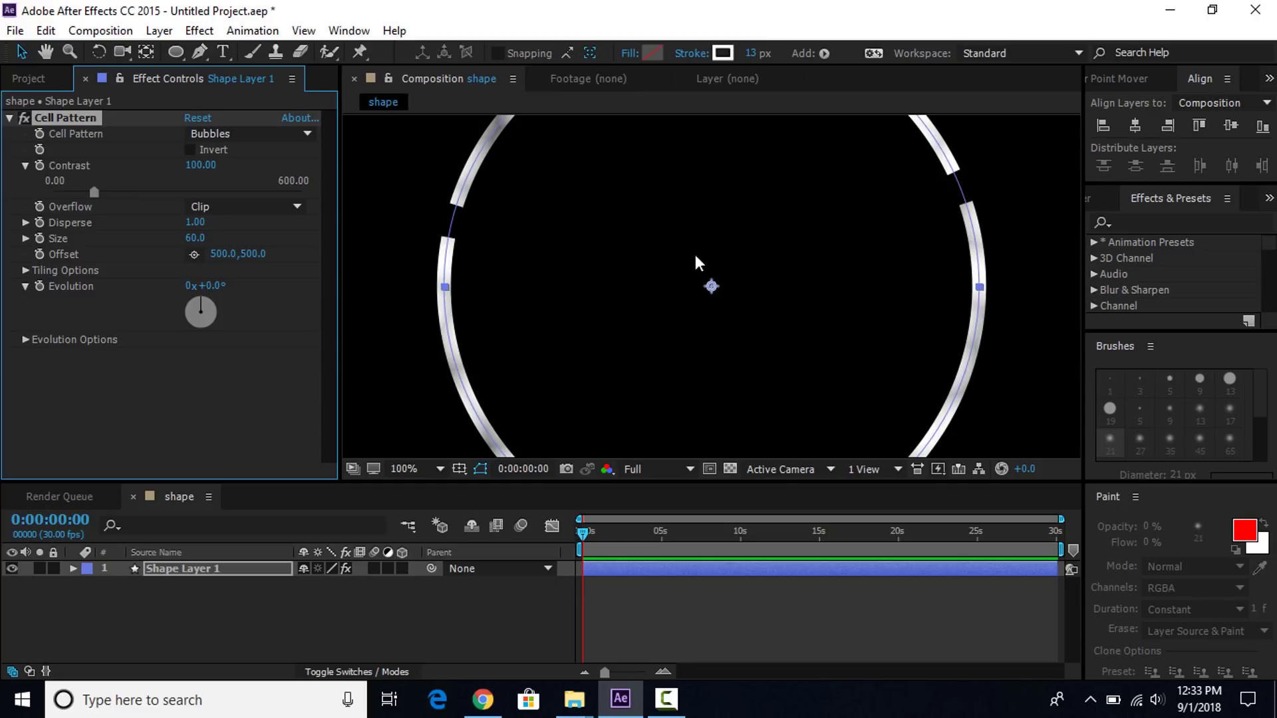
pyautogui.moveTo(204, 244); pyautogui.dragTo(173, 240)
pyautogui.click(196, 238)
pyautogui.write('5')
pyautogui.press('Return')
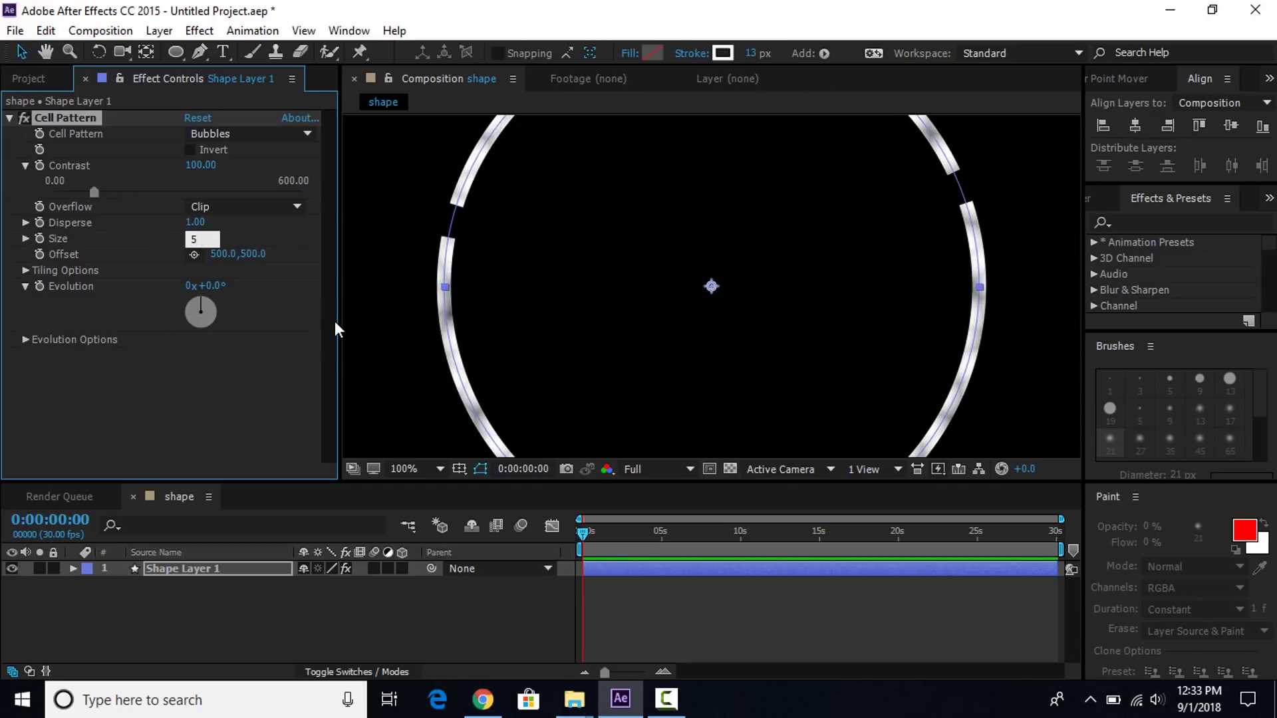
# Try a 16 px stroke width on the ring, and return the stroke to 13 px.
pyautogui.click(748, 53)
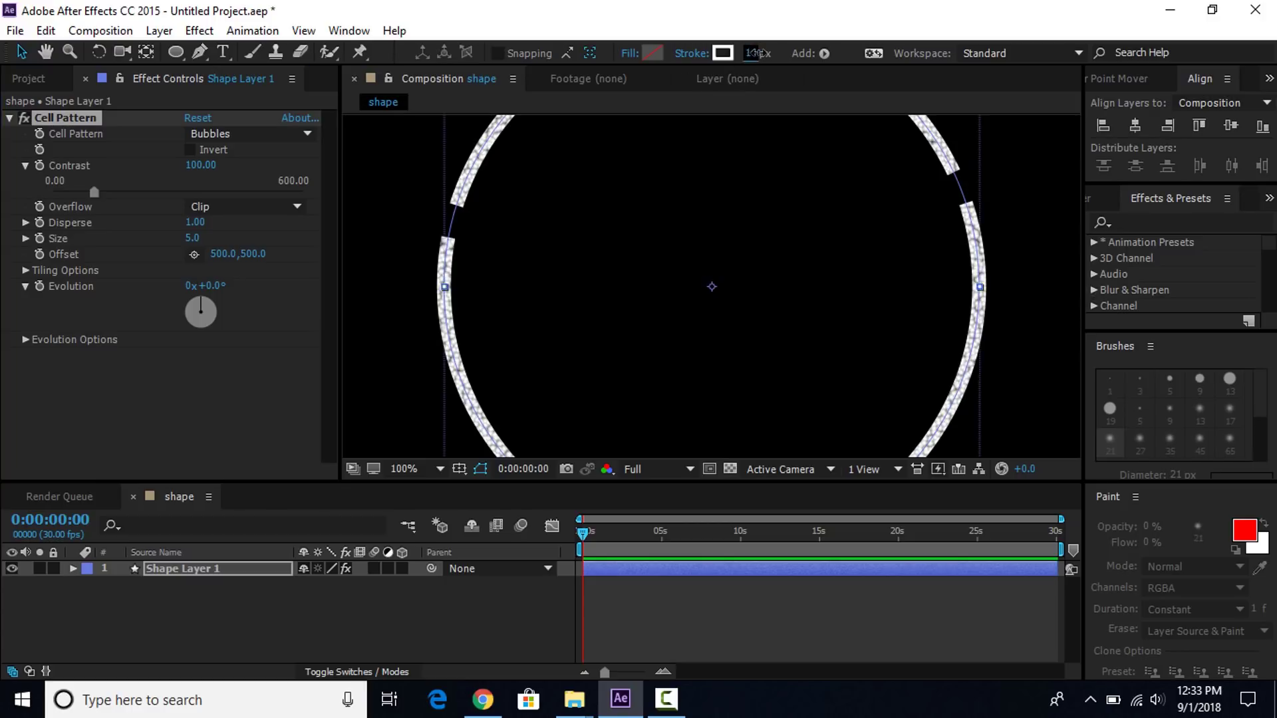
pyautogui.moveTo(748, 53); pyautogui.dragTo(753, 53)
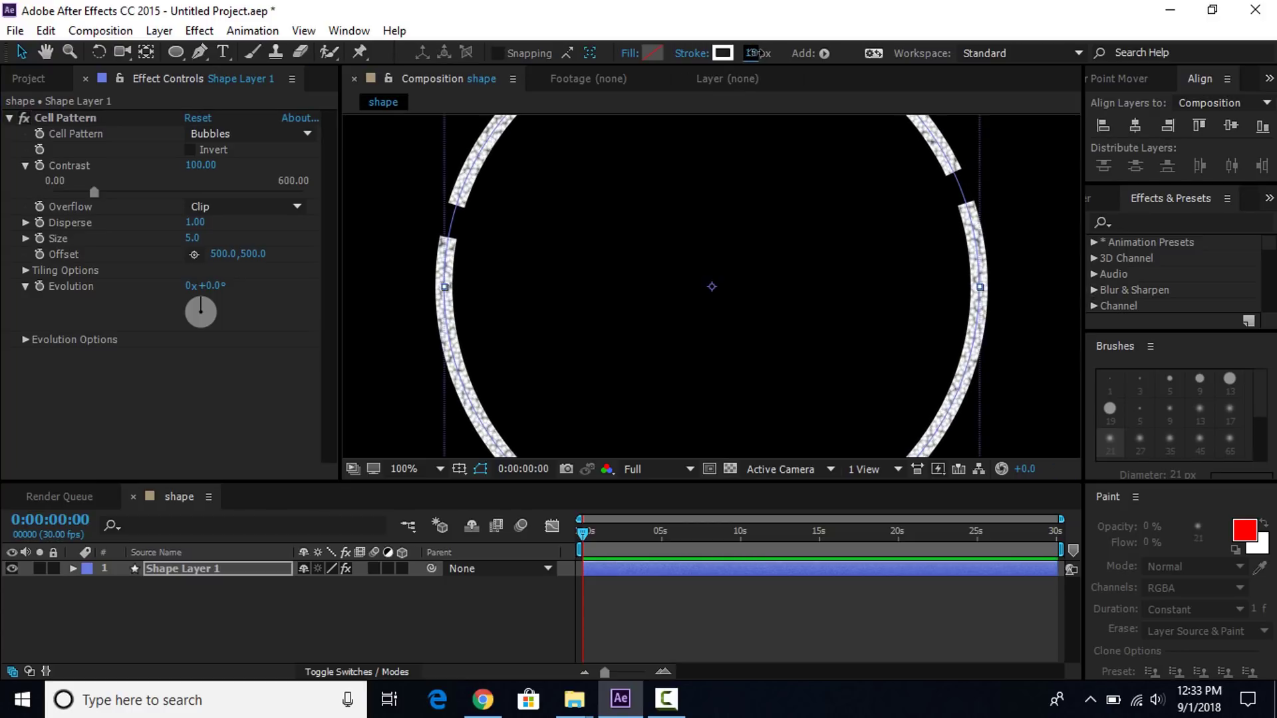
pyautogui.scroll(-2, 831, 146)
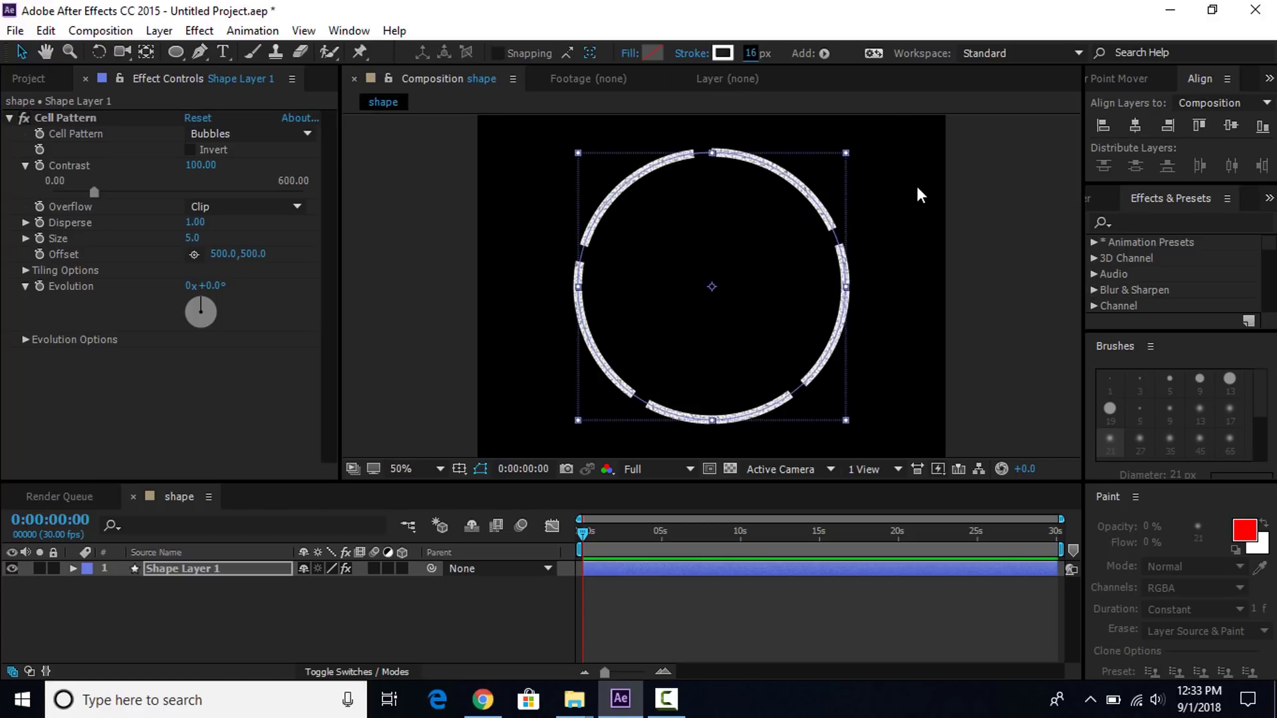
pyautogui.click(1026, 337)
pyautogui.scroll(-1, 746, 288)
pyautogui.click(725, 257)
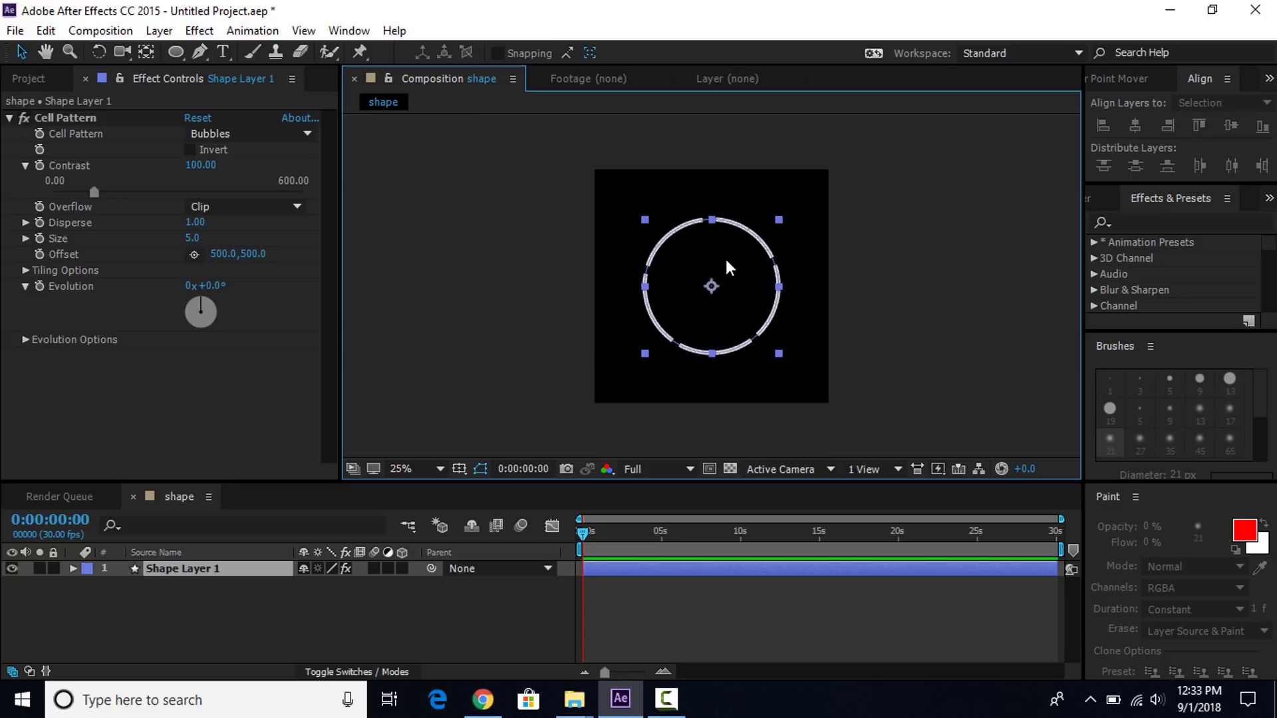
pyautogui.scroll(1, 728, 233)
pyautogui.click(752, 54)
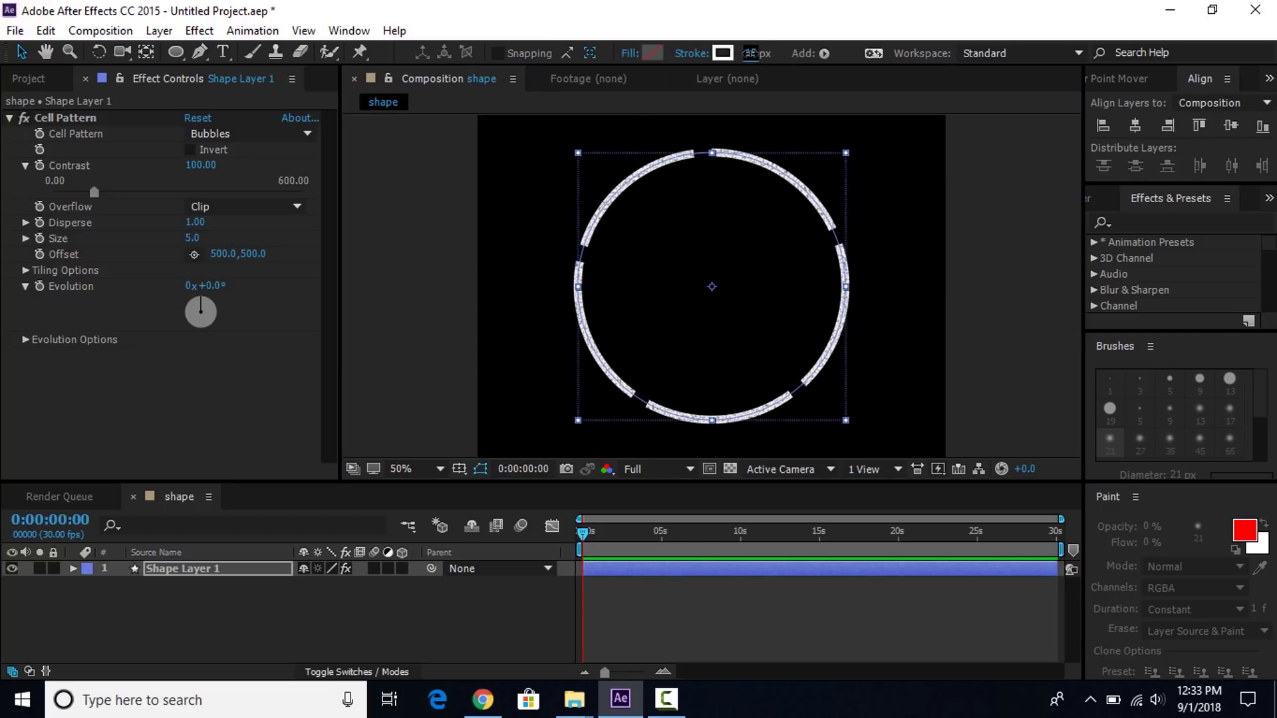
# Duplicate the ring layer and scale the copy down about its center to form an inner ring.
pyautogui.click(229, 595)
pyautogui.hotkey('ctrl', 'd')
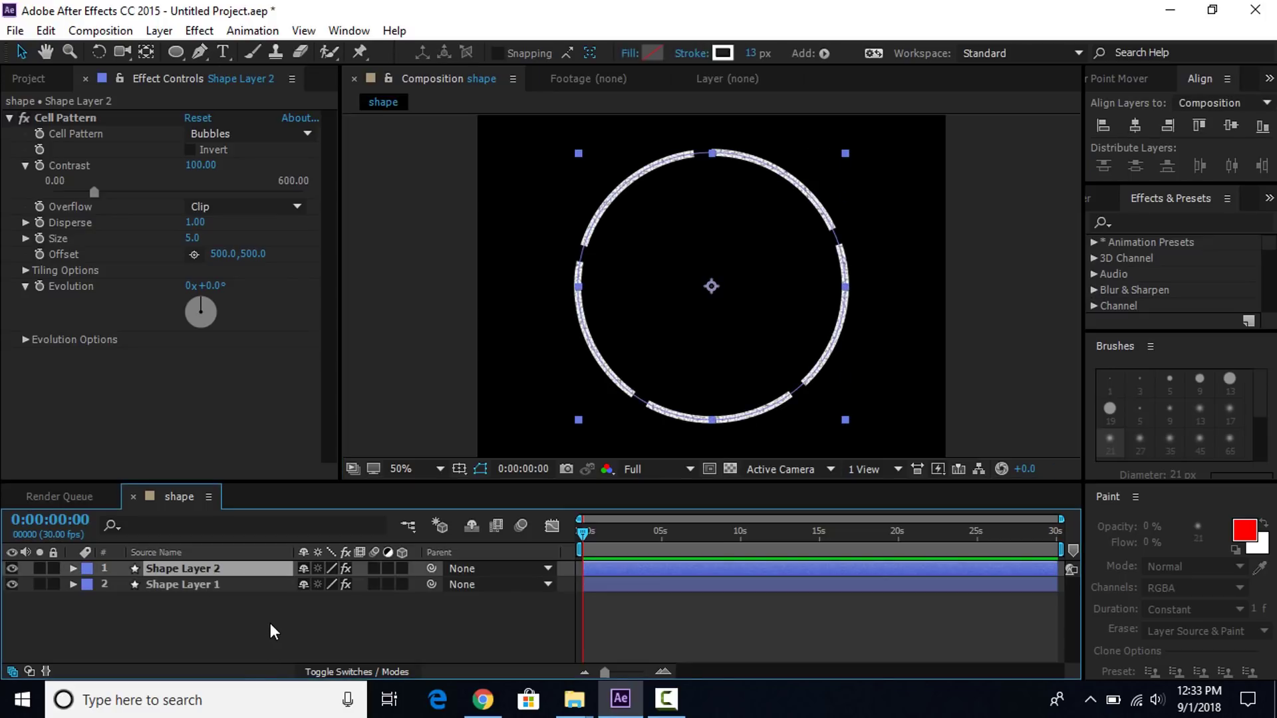
pyautogui.moveTo(846, 418); pyautogui.dragTo(811, 386)
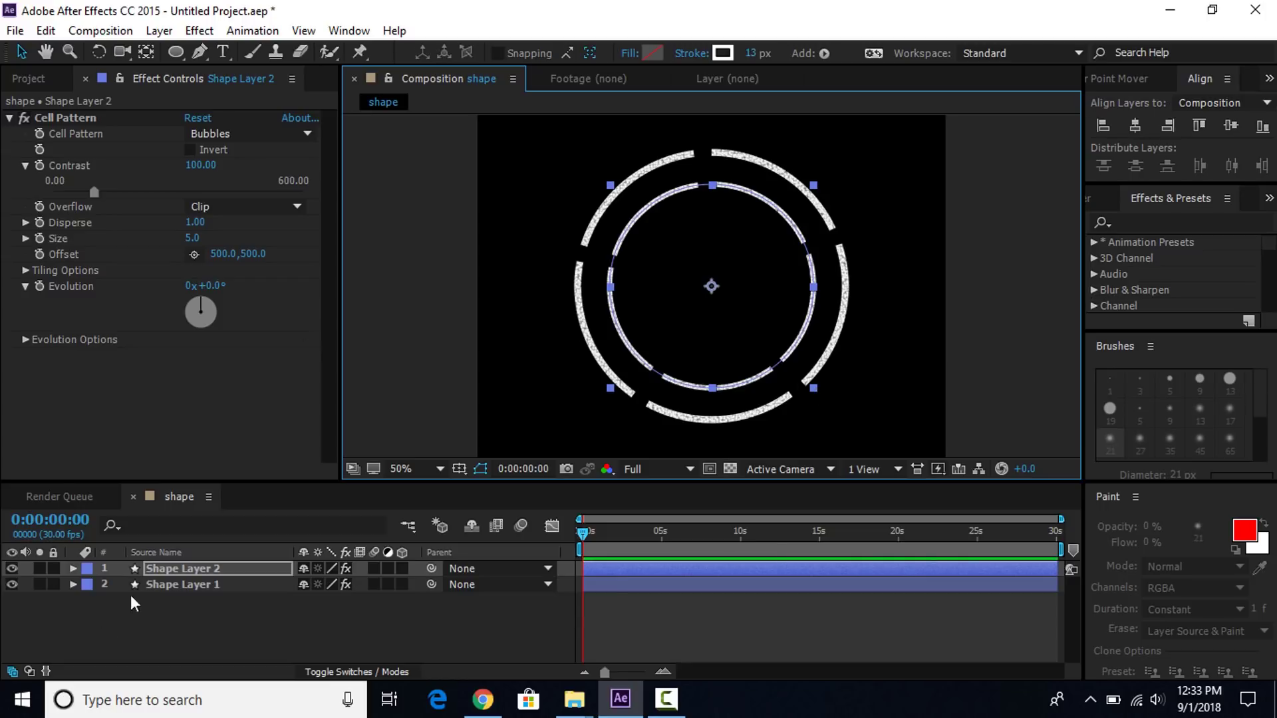
# Set the number of copies in Shape Layer 2's Repeater to 4.
pyautogui.click(73, 568)
pyautogui.click(87, 600)
pyautogui.click(87, 600)
pyautogui.click(89, 585)
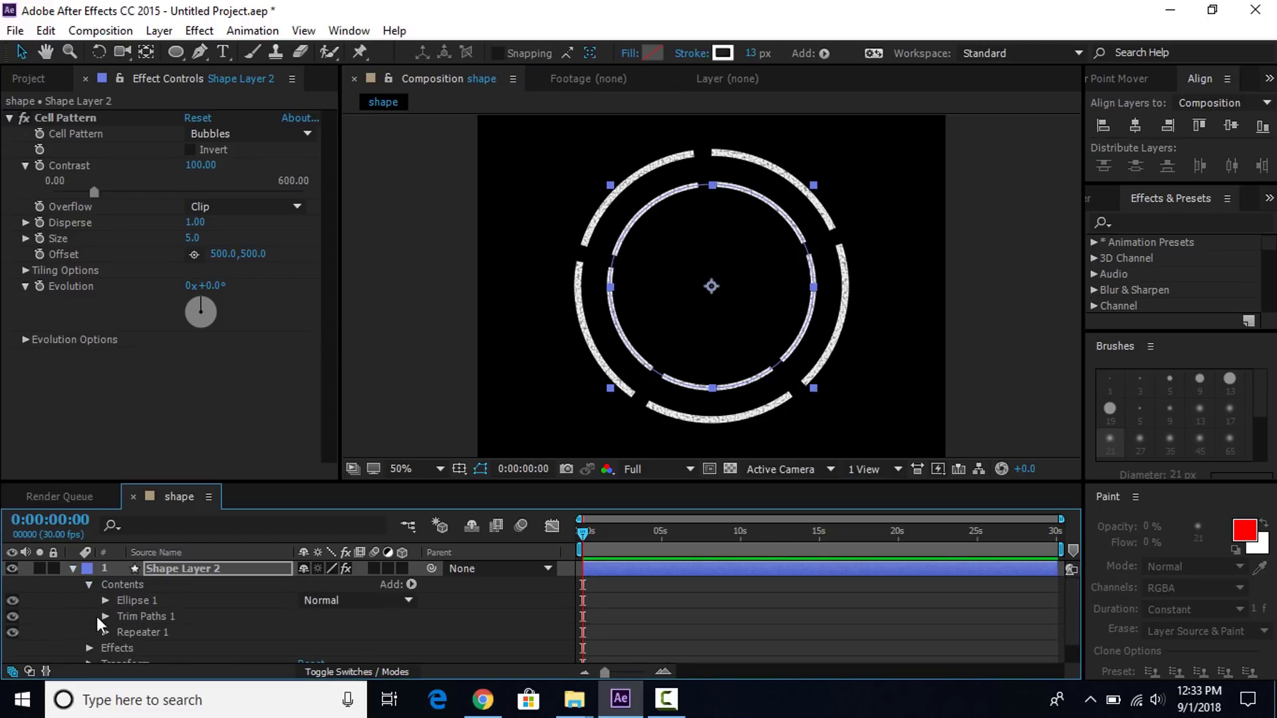
pyautogui.click(106, 617)
pyautogui.scroll(-2, 113, 622)
pyautogui.click(105, 622)
pyautogui.scroll(-2, 209, 612)
pyautogui.scroll(-3, 319, 580)
pyautogui.scroll(3, 308, 604)
pyautogui.click(312, 606)
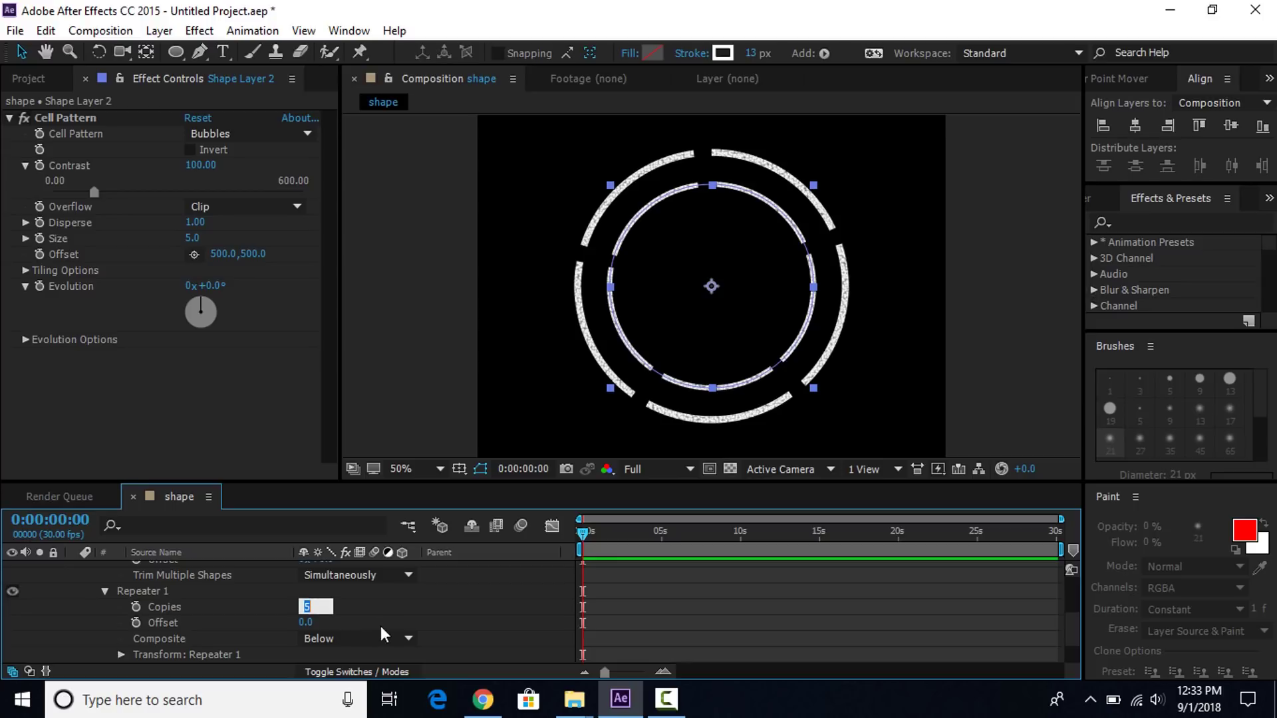
pyautogui.write('4')
pyautogui.press('Return')
# Set the rotation in Shape Layer 2's Repeater transform to 90.5° to spread the four arcs evenly.
pyautogui.scroll(-2, 359, 606)
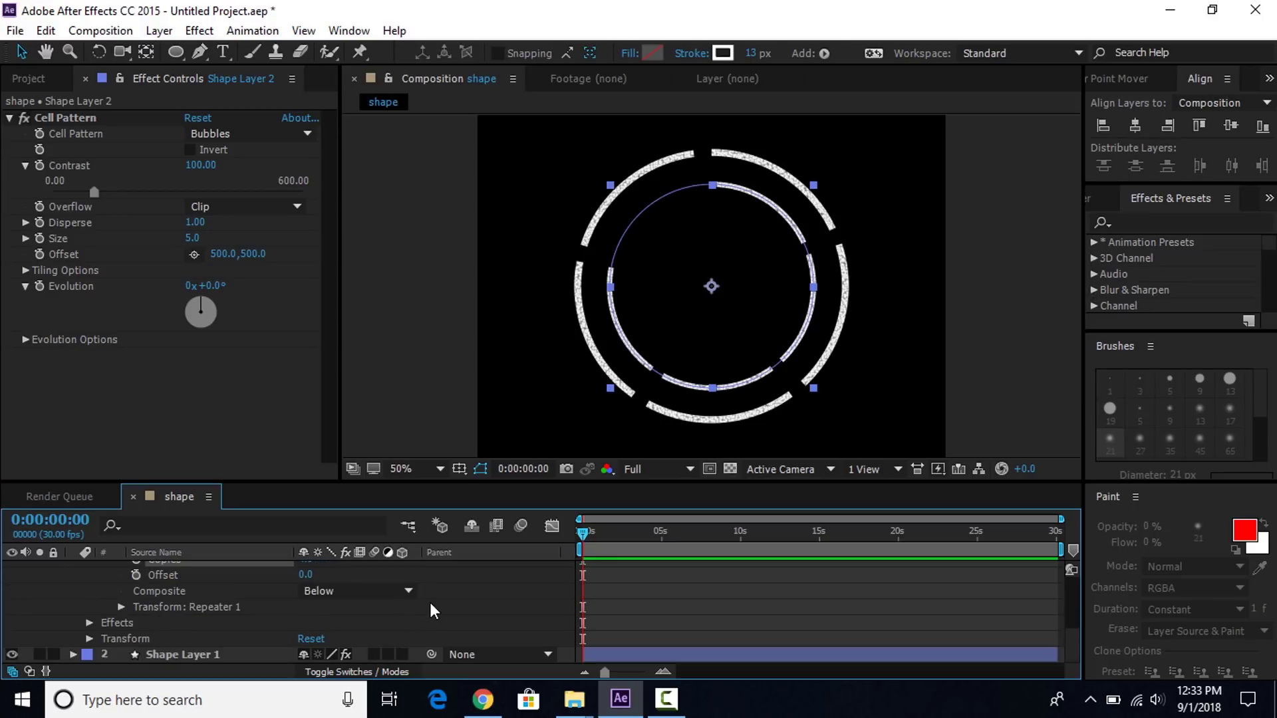
pyautogui.click(122, 607)
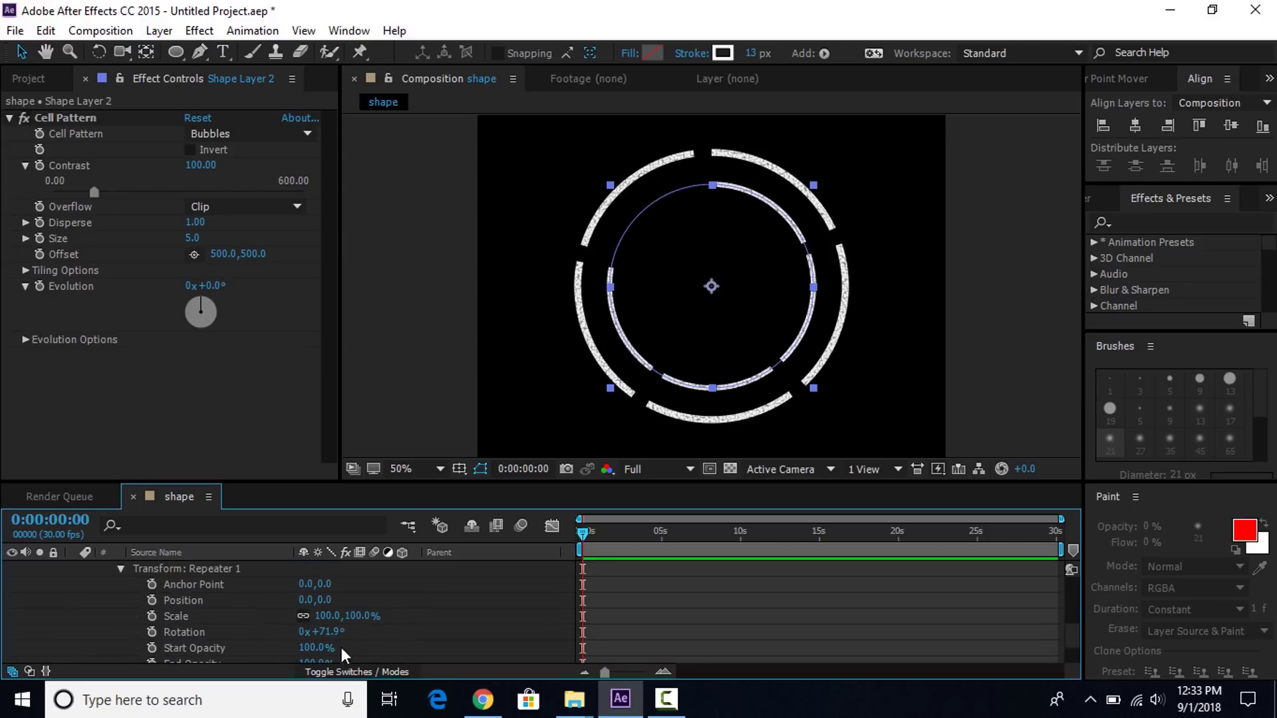
pyautogui.moveTo(334, 632); pyautogui.dragTo(346, 635)
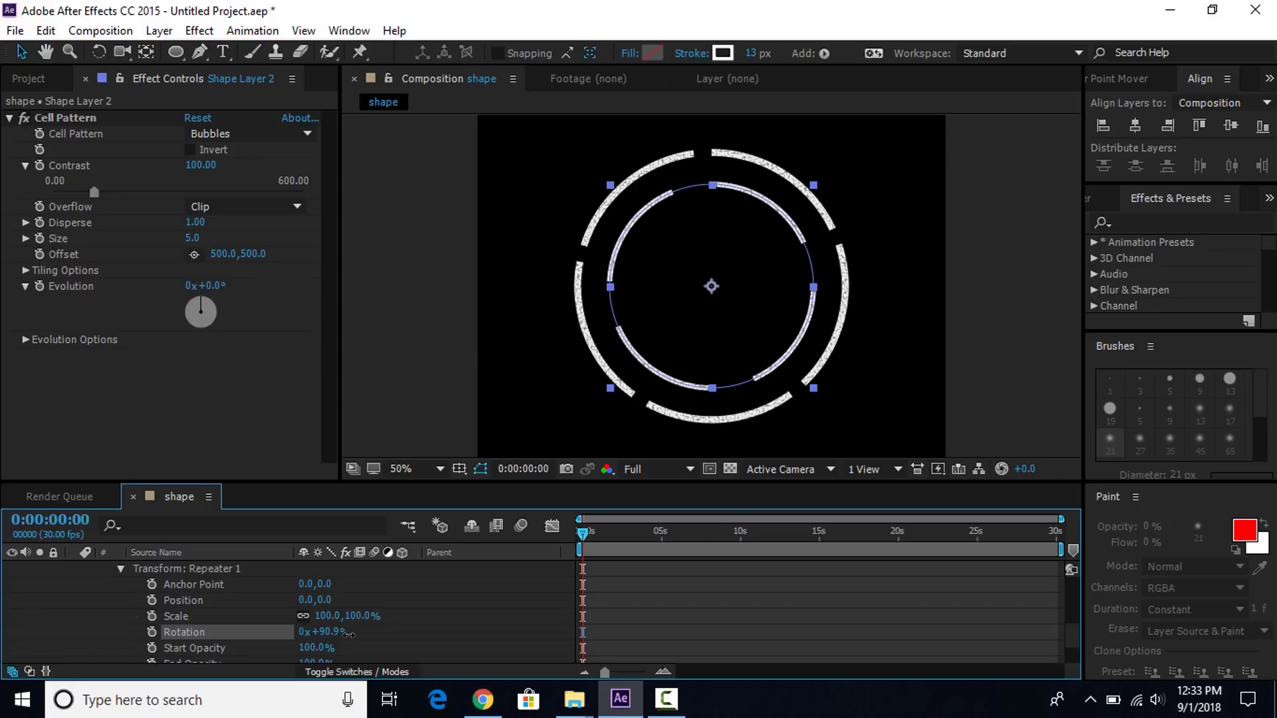
pyautogui.moveTo(348, 634); pyautogui.dragTo(326, 632)
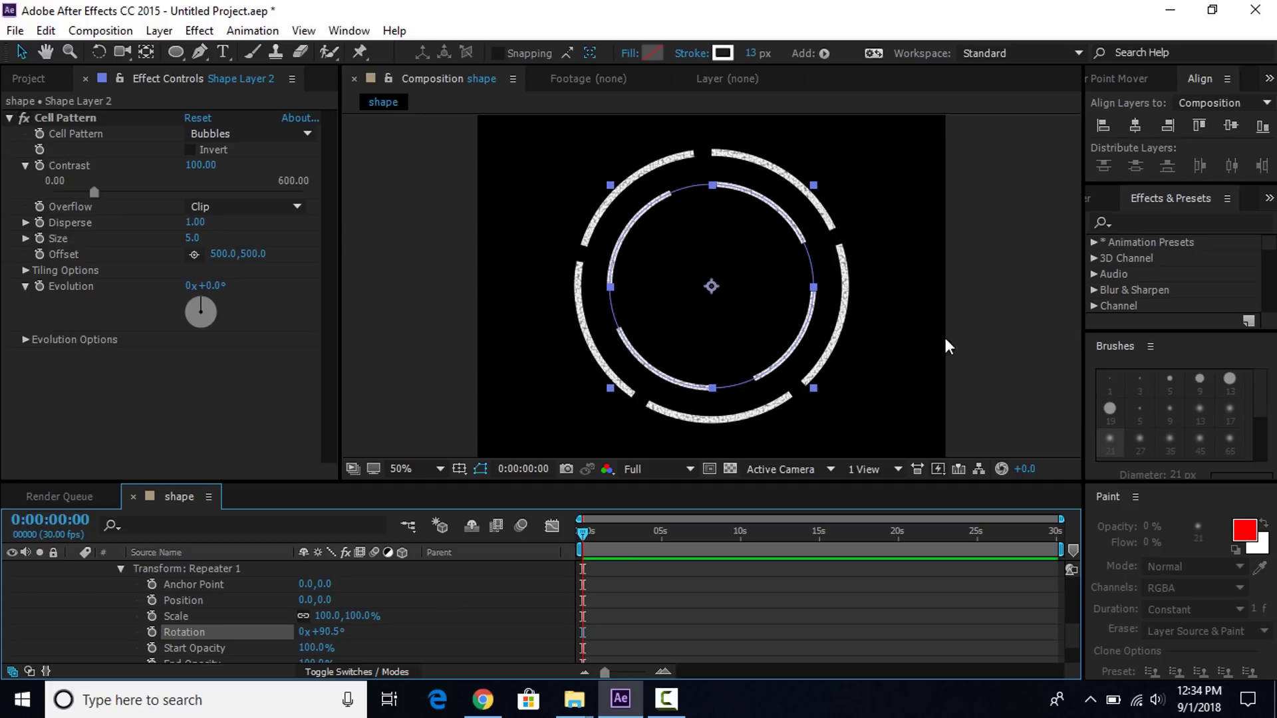
# Thicken the inner four-arc ring by setting its stroke width to 62 px.
pyautogui.click(893, 379)
pyautogui.click(828, 220)
pyautogui.moveTo(750, 52); pyautogui.dragTo(800, 49)
# Duplicate the thick four-arc ring and scale the copy down about its center so it sits inside the original.
pyautogui.click(792, 347)
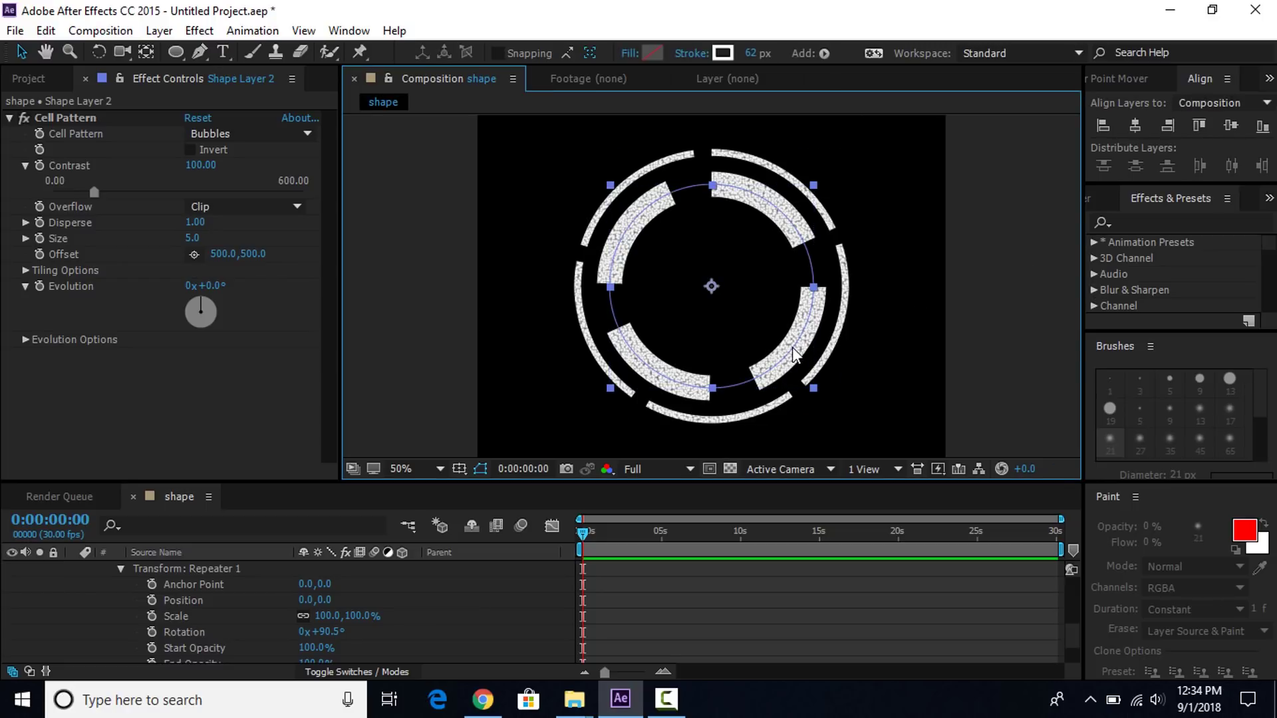
pyautogui.hotkey('ctrl', 'd')
pyautogui.moveTo(814, 386); pyautogui.dragTo(778, 356)
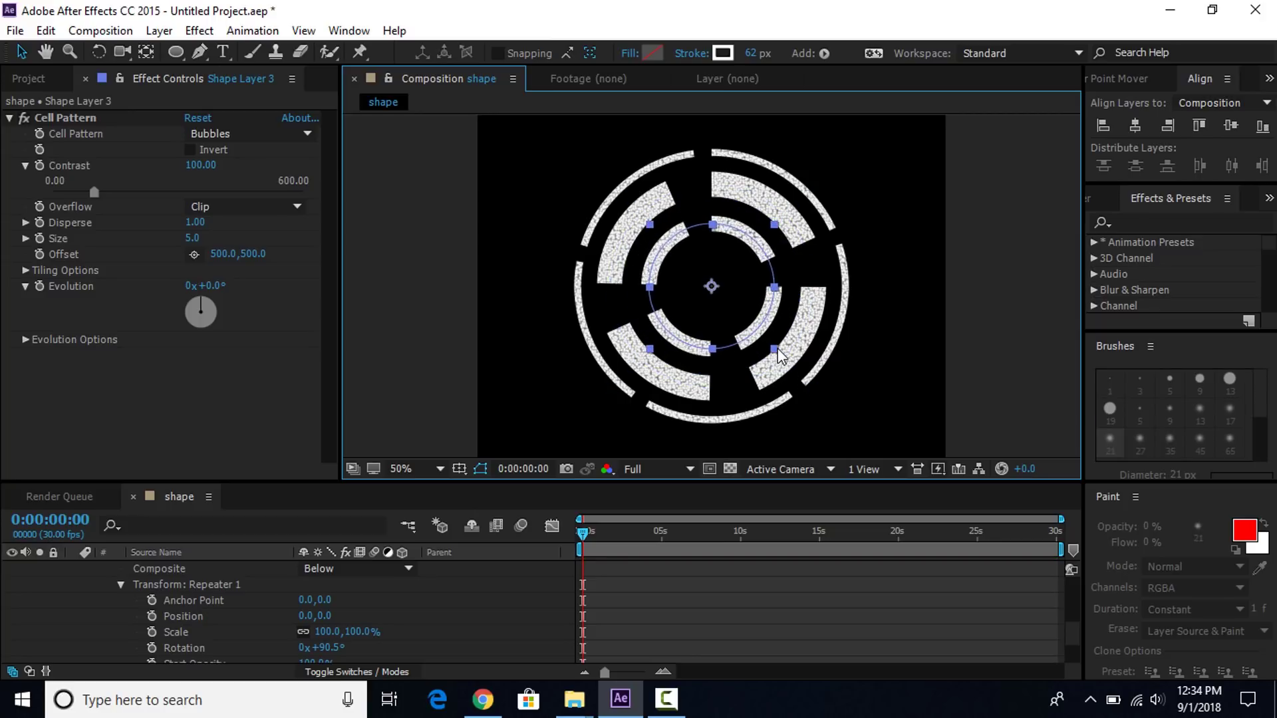
# Thin the innermost ring by setting its stroke width to 10 px.
pyautogui.moveTo(755, 54)
pyautogui.mouseDown()
pyautogui.moveTo(693, 56)
pyautogui.moveTo(710, 57)
pyautogui.mouseUp()
pyautogui.click(1001, 312)
pyautogui.click(657, 299)
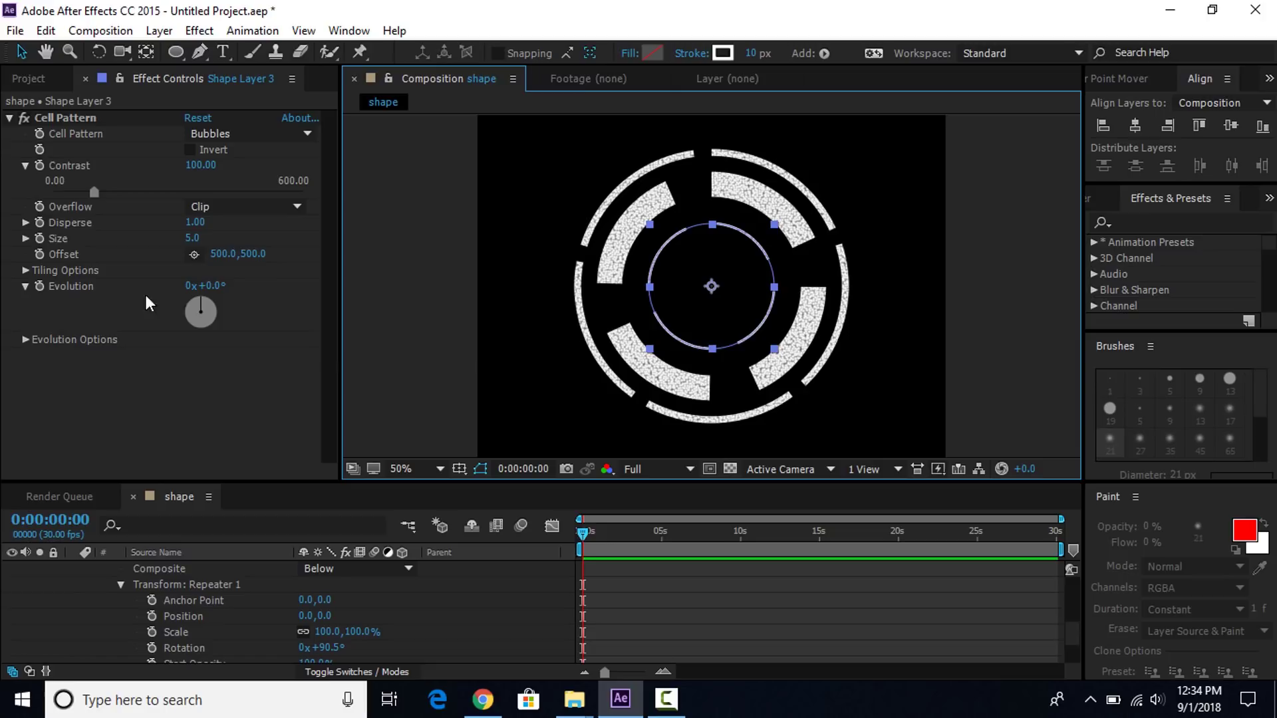
# Collapse Shape Layer 2 and set the number of copies in Shape Layer 3's Repeater to 3.
pyautogui.scroll(10, 222, 605)
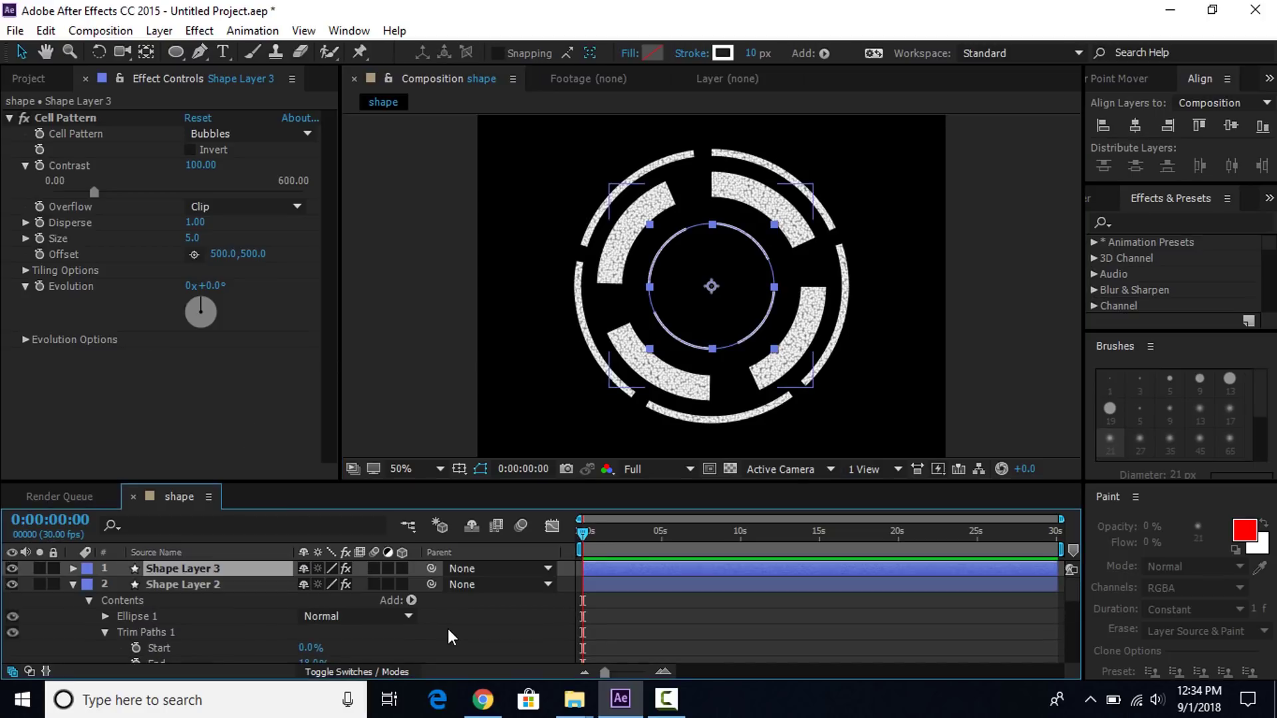
pyautogui.click(72, 585)
pyautogui.click(73, 569)
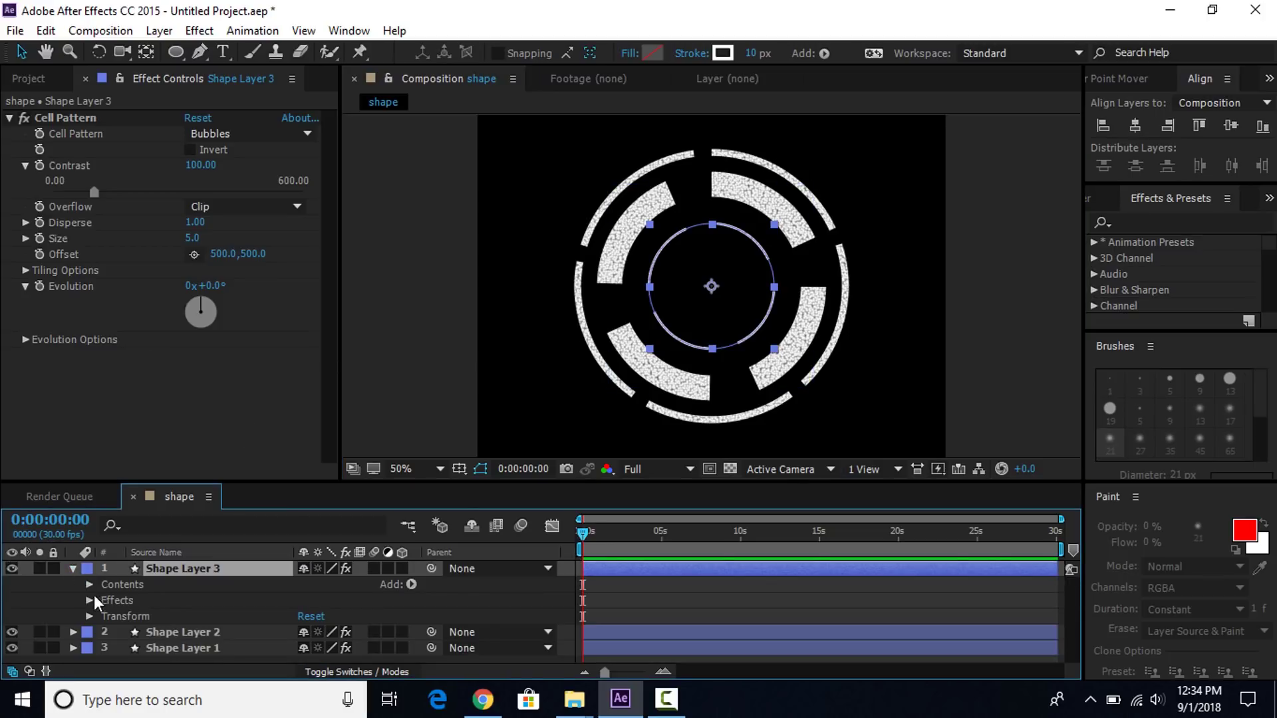
pyautogui.click(90, 585)
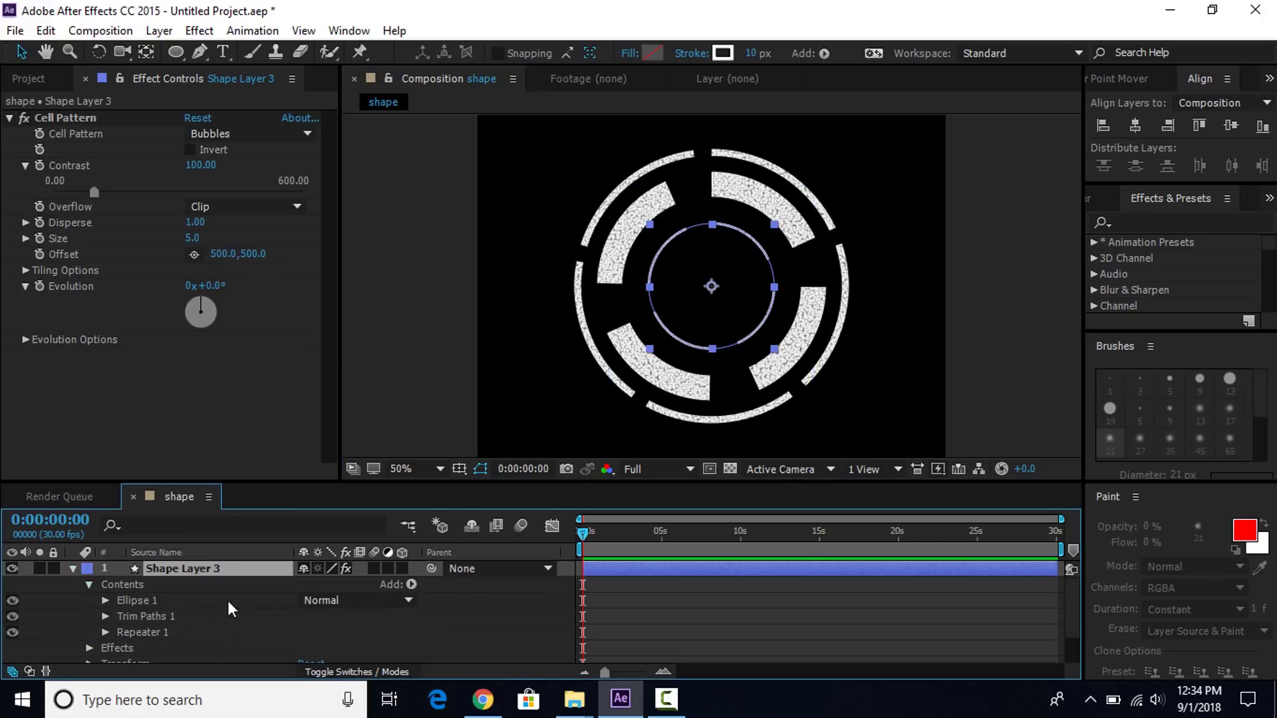
pyautogui.click(105, 632)
pyautogui.click(305, 606)
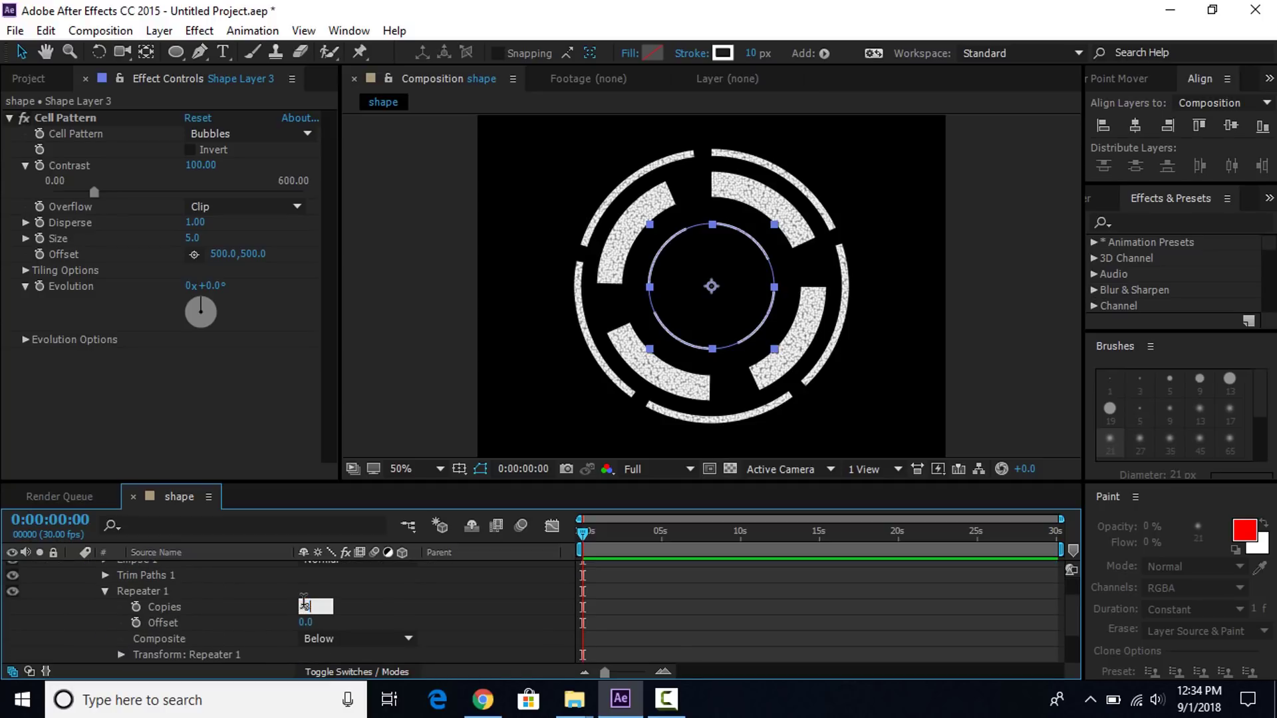
pyautogui.press('Return')
pyautogui.click(425, 593)
# Increase the rotation in Shape Layer 3's Repeater transform to spread its three arcs around the circle.
pyautogui.scroll(-3, 399, 599)
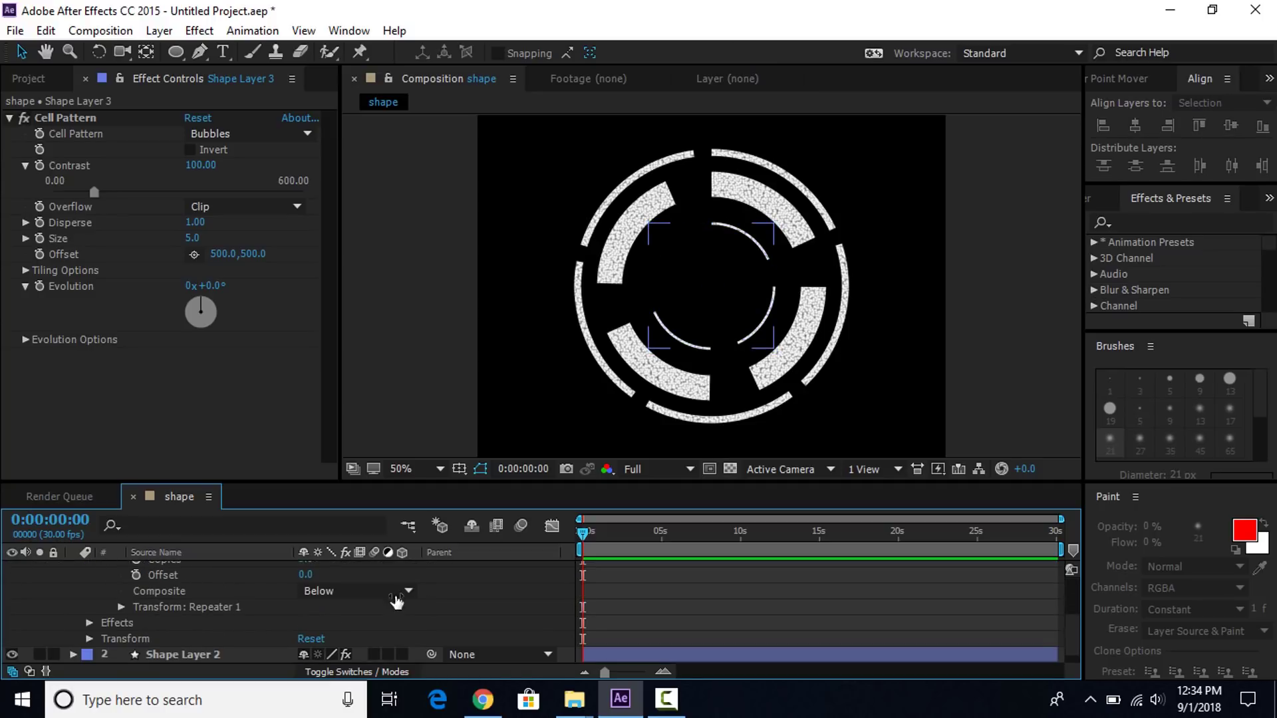
pyautogui.click(121, 607)
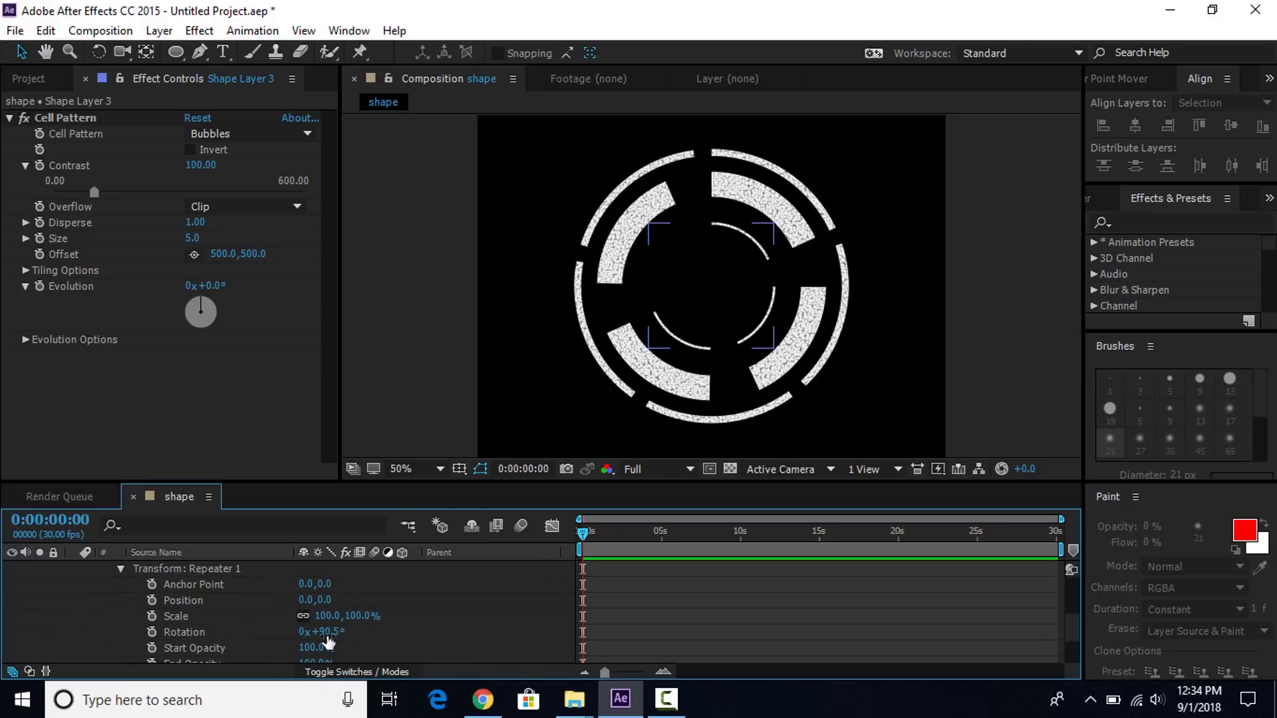
pyautogui.moveTo(333, 631); pyautogui.dragTo(351, 631)
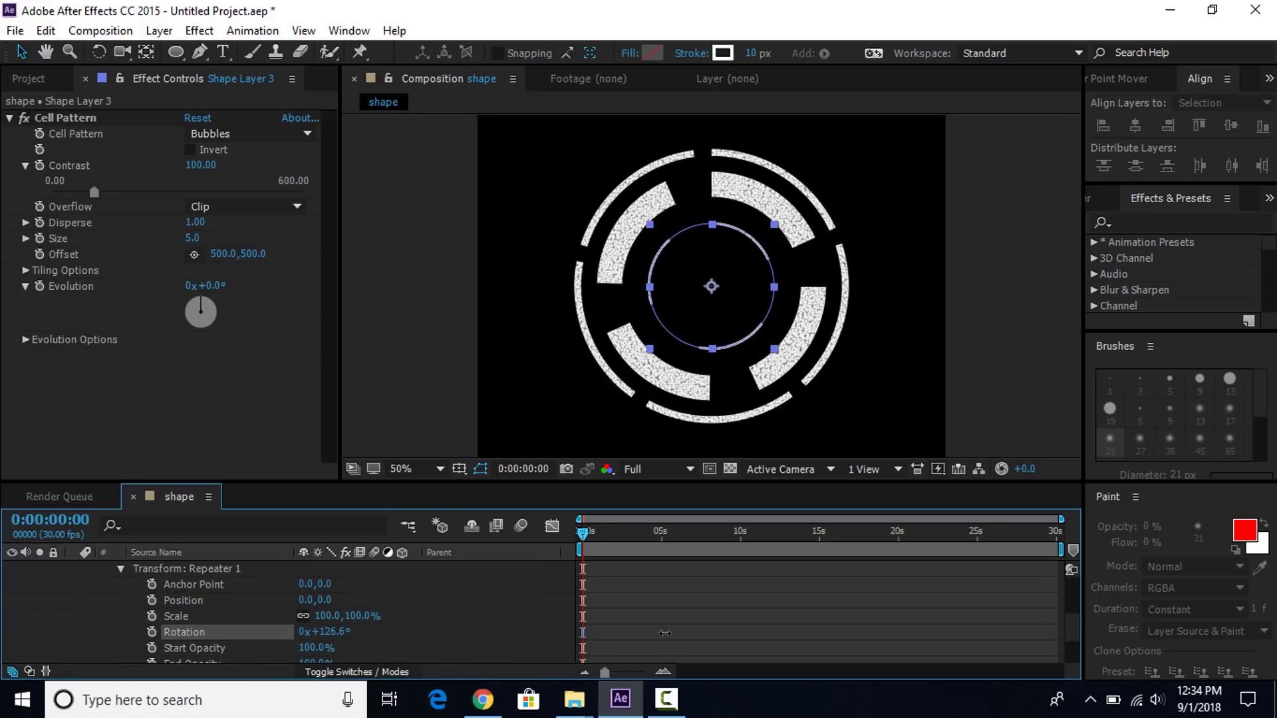
pyautogui.click(632, 627)
# Lengthen the arcs of Shape Layer 3 by raising its Trim Paths end value to 23.6%.
pyautogui.scroll(3, 353, 618)
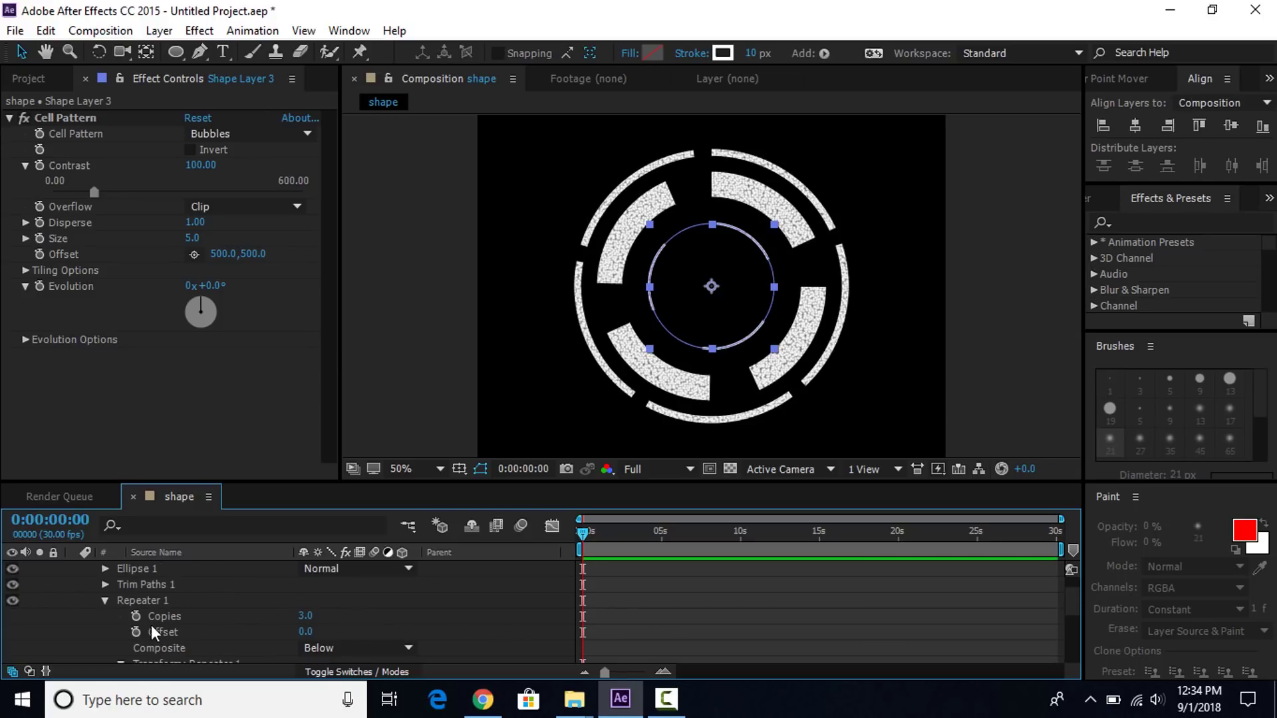
pyautogui.click(105, 585)
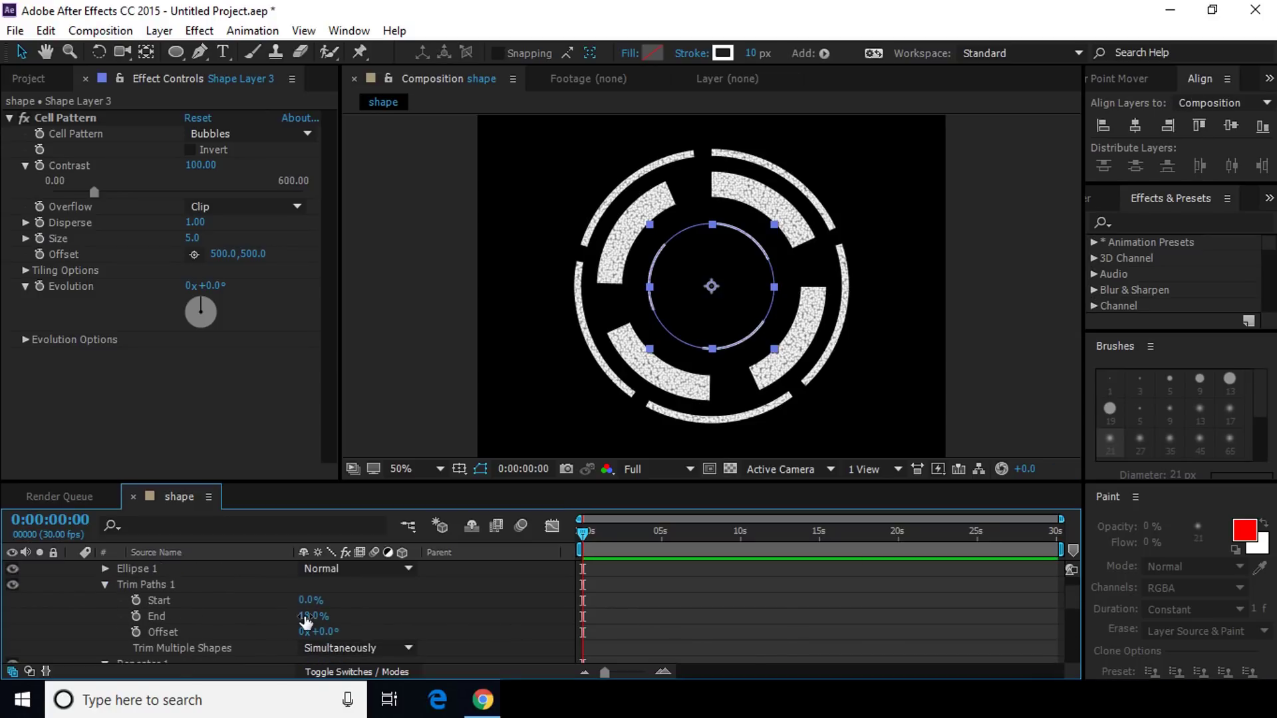
pyautogui.click(312, 616)
pyautogui.moveTo(323, 616); pyautogui.dragTo(357, 617)
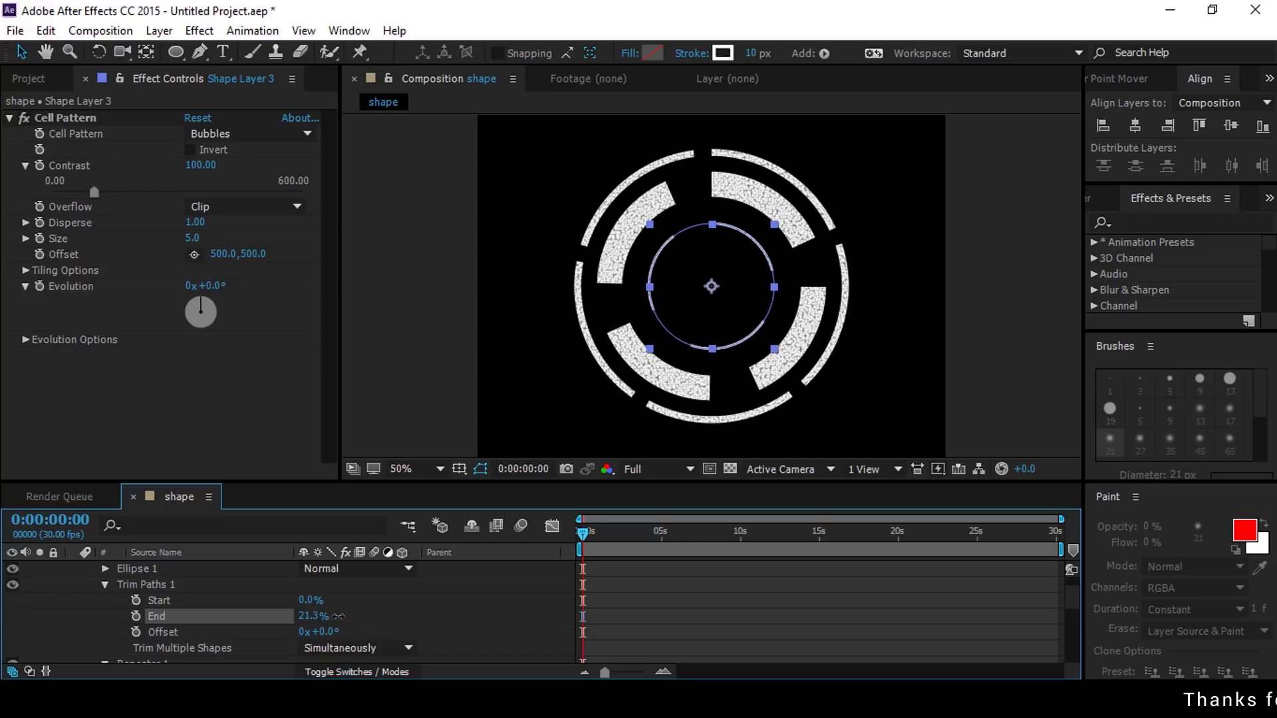
pyautogui.scroll(-5, 357, 616)
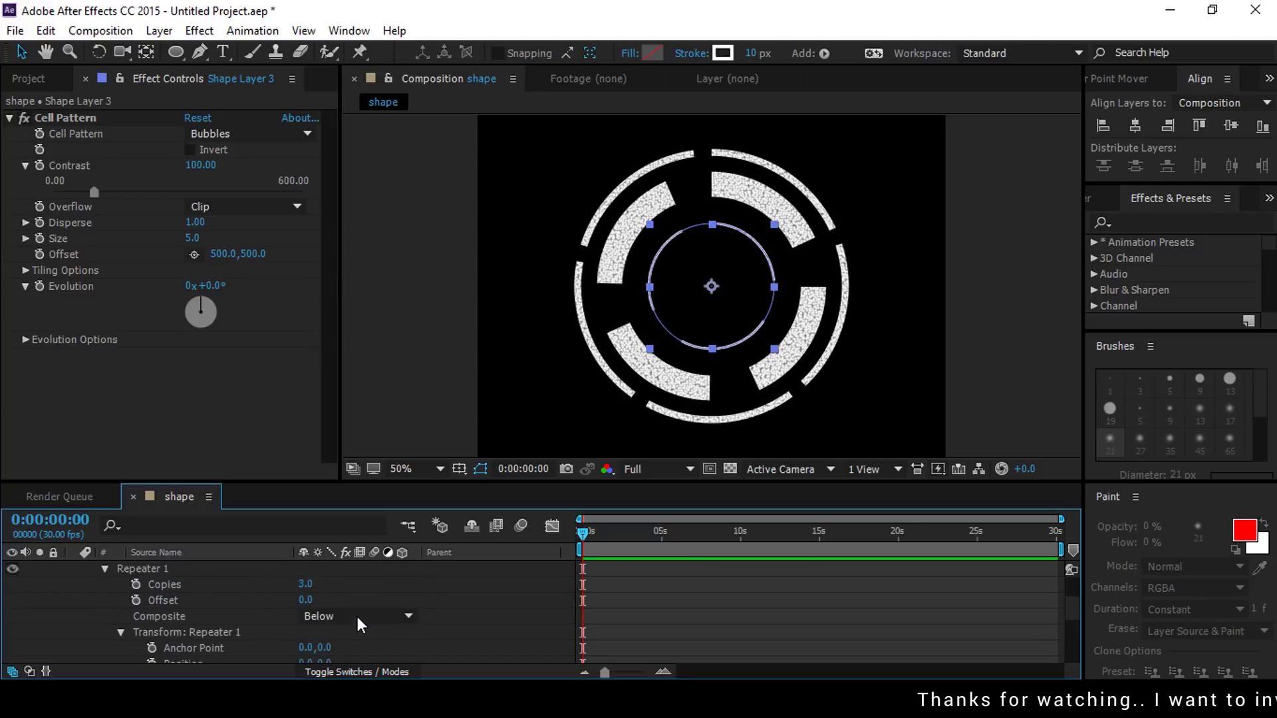
# Even out the gaps between Shape Layer 3's arcs by setting its Repeater transform rotation to about 120.6°.
pyautogui.moveTo(338, 650); pyautogui.dragTo(315, 649)
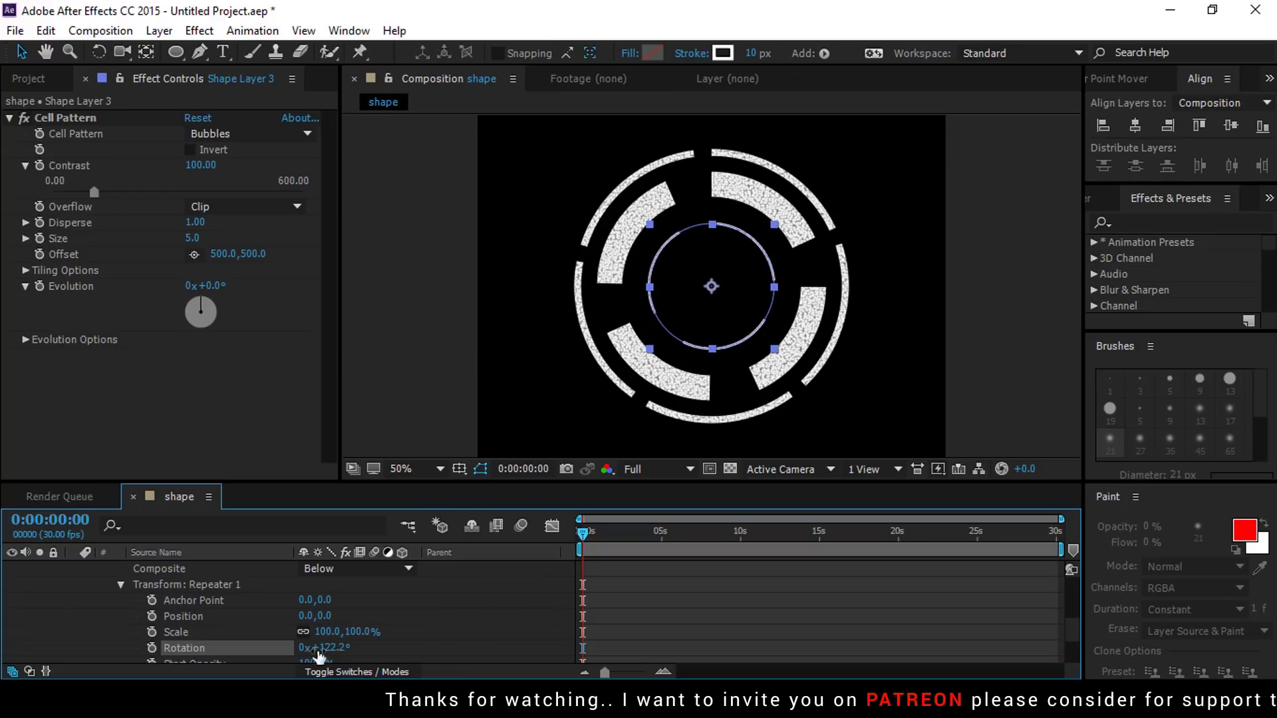
pyautogui.click(963, 391)
pyautogui.click(599, 379)
pyautogui.moveTo(333, 654); pyautogui.dragTo(328, 654)
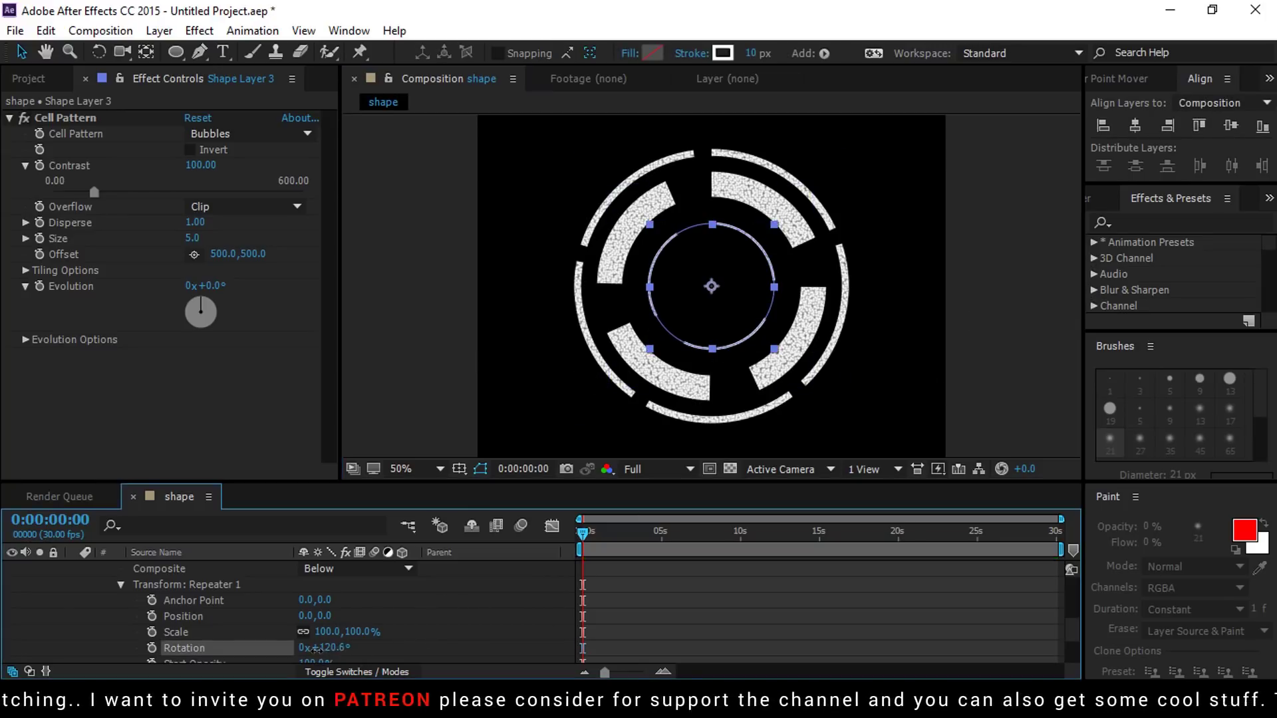
# Duplicate the three-arc ring, scale the copy down about its center to sit inside it, and expand the copy's contents.
pyautogui.click(992, 361)
pyautogui.click(739, 314)
pyautogui.scroll(3, 336, 622)
pyautogui.click(75, 567)
pyautogui.click(89, 584)
pyautogui.click(105, 616)
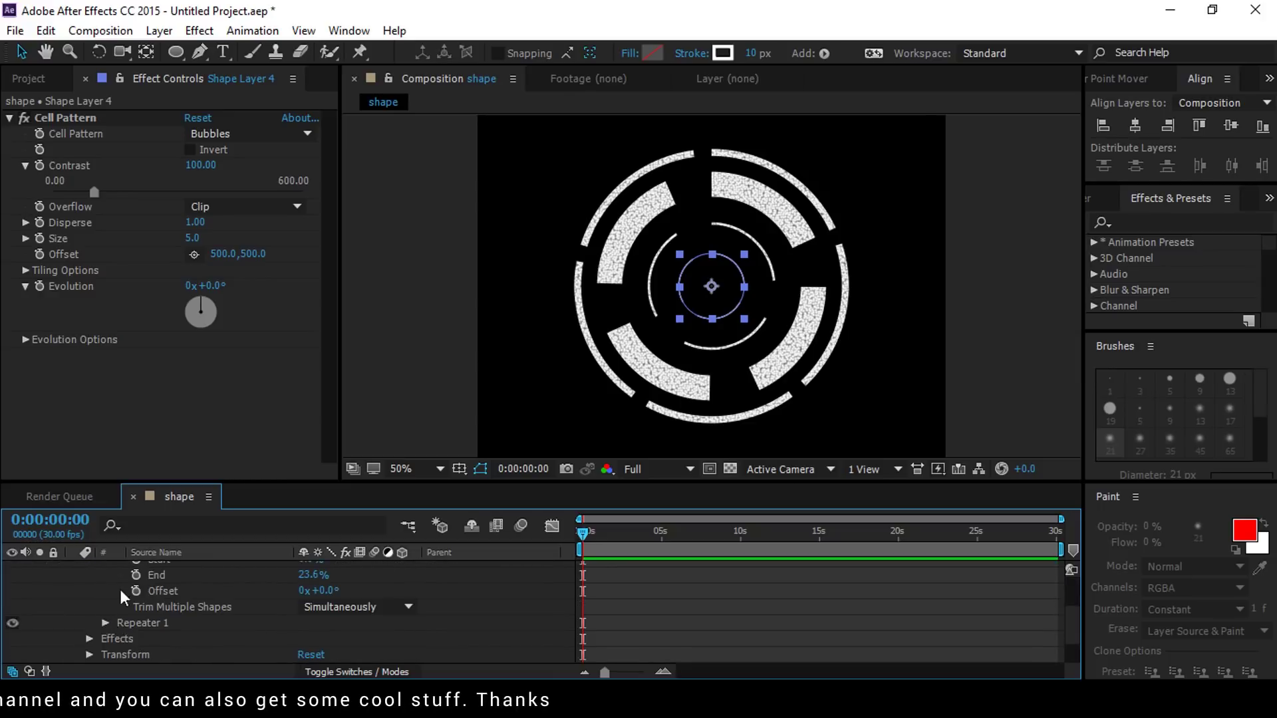
# Set Shape Layer 4's Repeater to 2 copies and increase its transform rotation to place the two arcs opposite each other.
pyautogui.scroll(-3, 199, 612)
pyautogui.moveTo(199, 480); pyautogui.dragTo(199, 447)
pyautogui.click(105, 575)
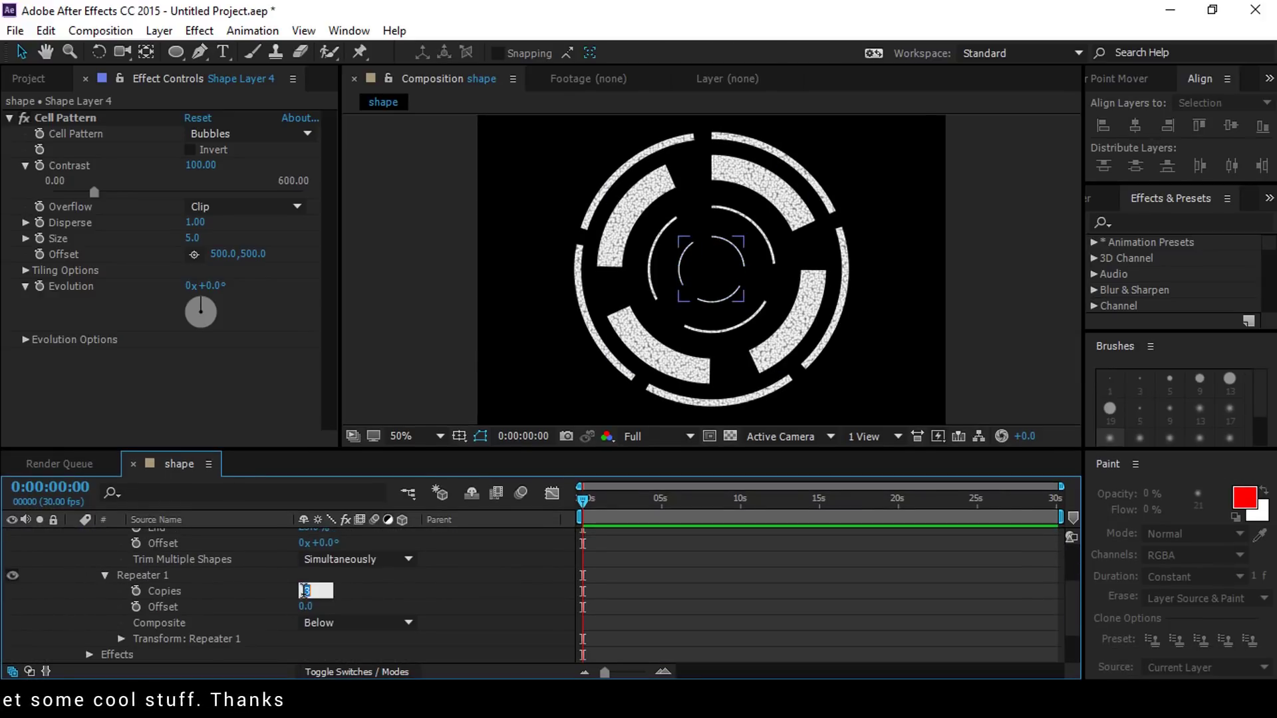
pyautogui.click(159, 591)
pyautogui.click(120, 644)
pyautogui.scroll(-3, 332, 611)
pyautogui.moveTo(326, 623); pyautogui.dragTo(383, 620)
pyautogui.scroll(2, 341, 591)
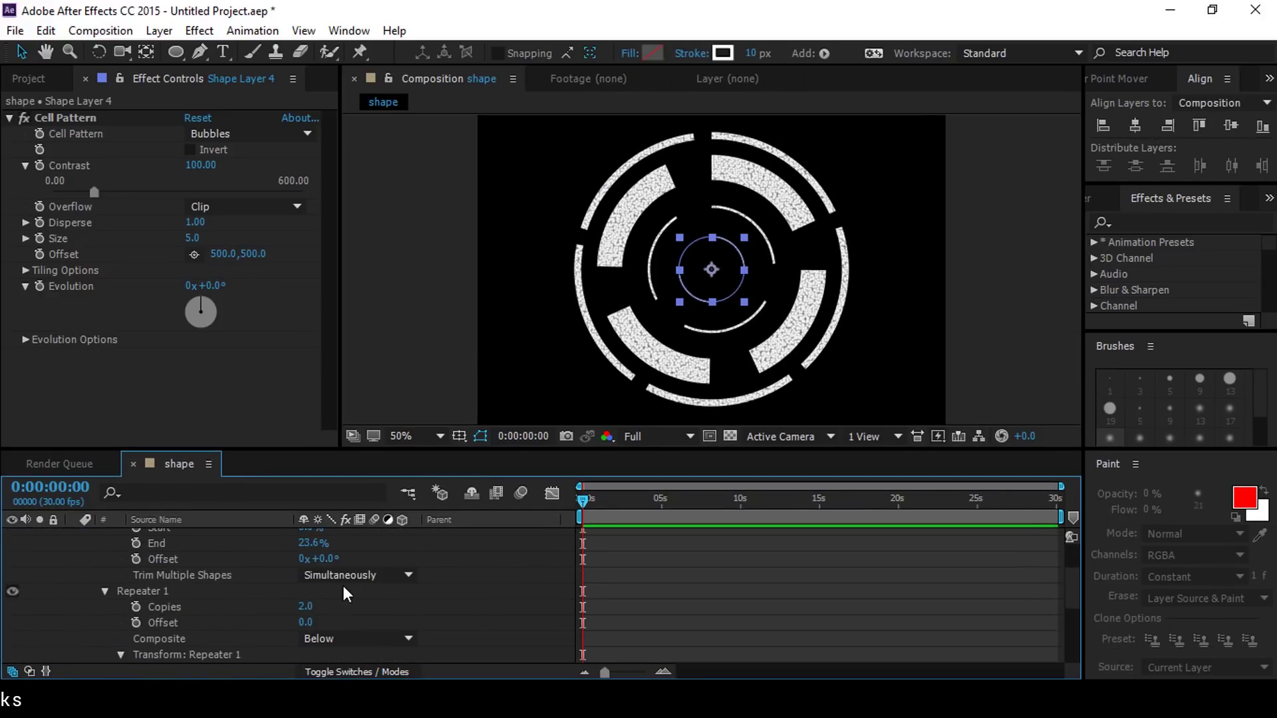
# Lengthen the innermost ring's arcs with a Trim Paths end of 31.9% and collapse Shape Layer 4.
pyautogui.click(312, 544)
pyautogui.click(505, 555)
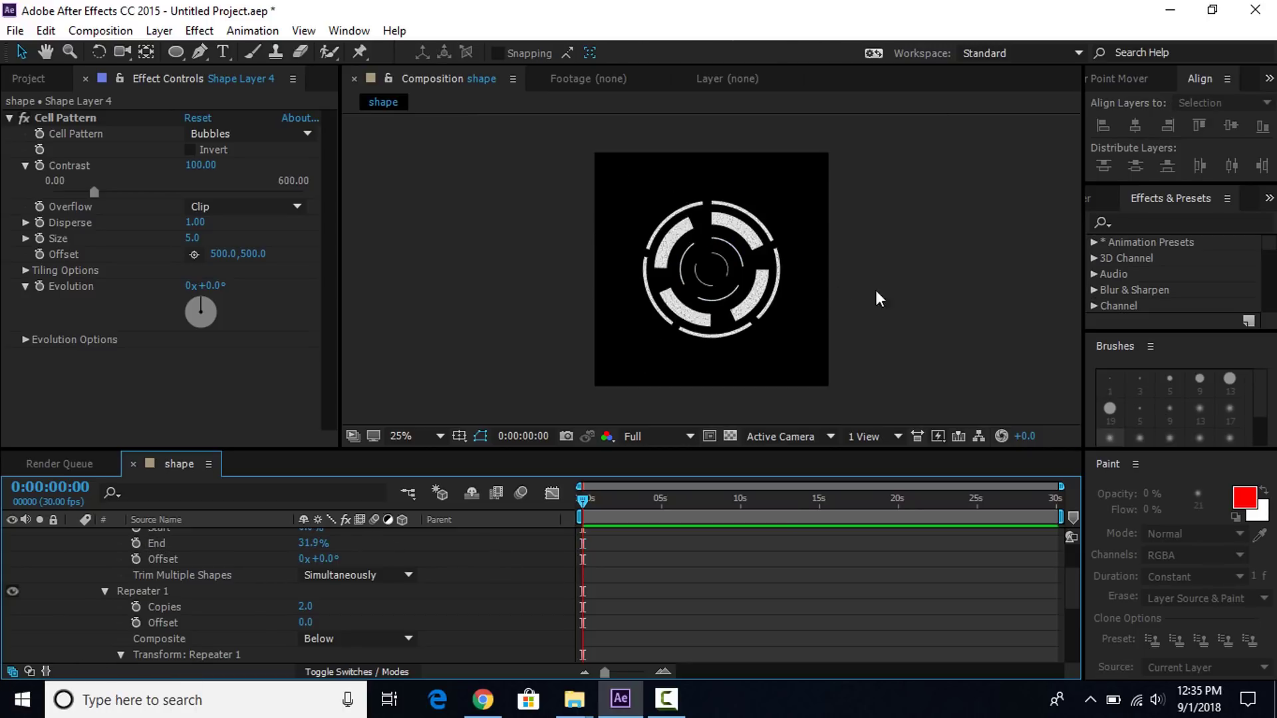
pyautogui.scroll(3, 165, 584)
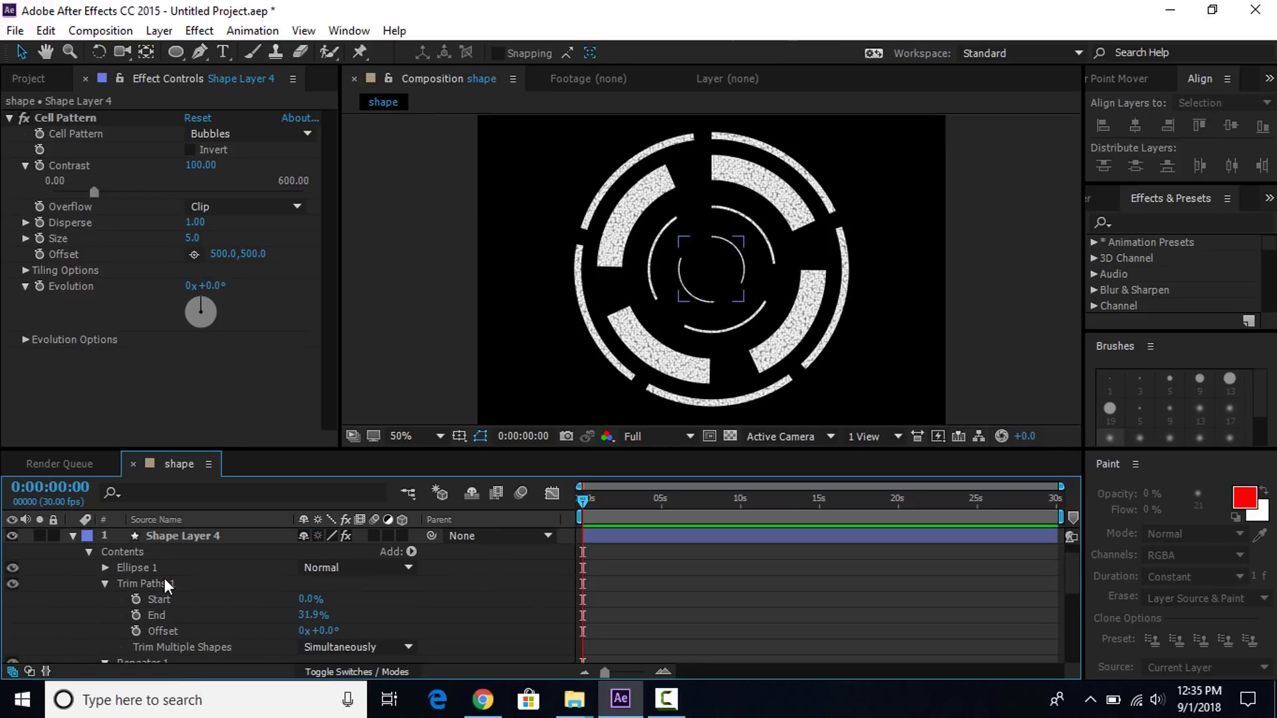
pyautogui.click(74, 535)
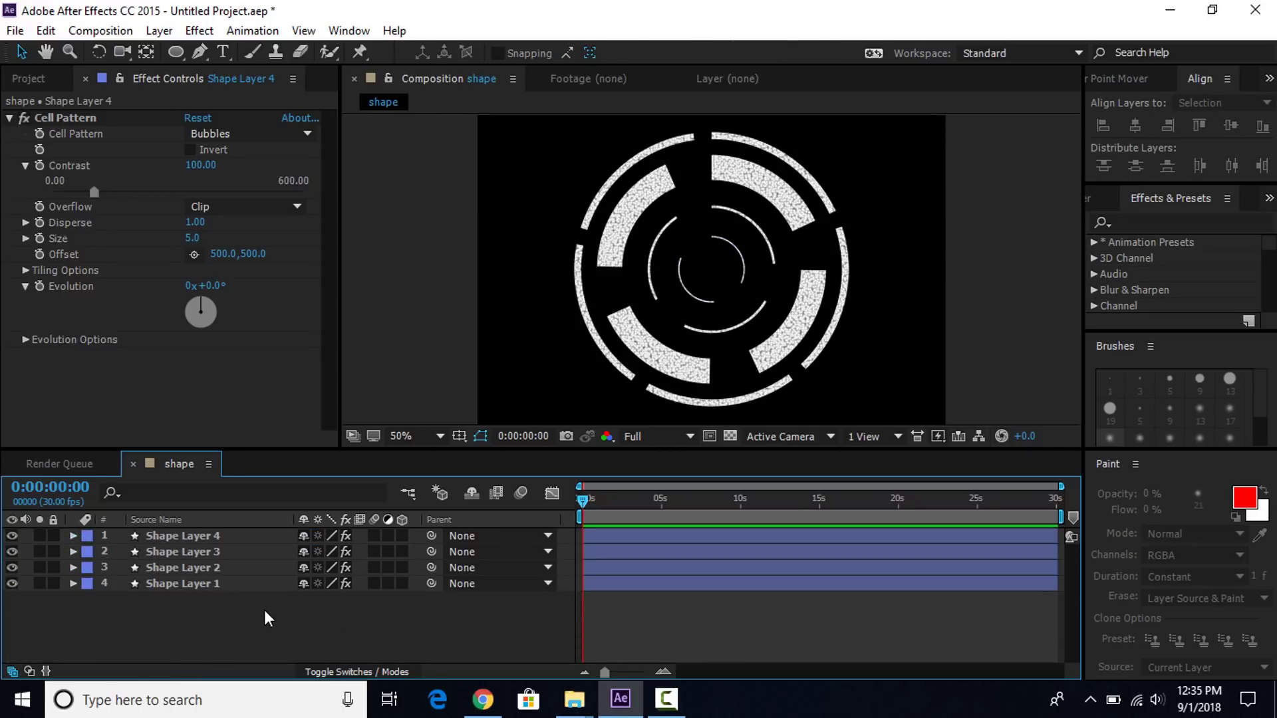
pyautogui.click(770, 305)
pyautogui.click(805, 318)
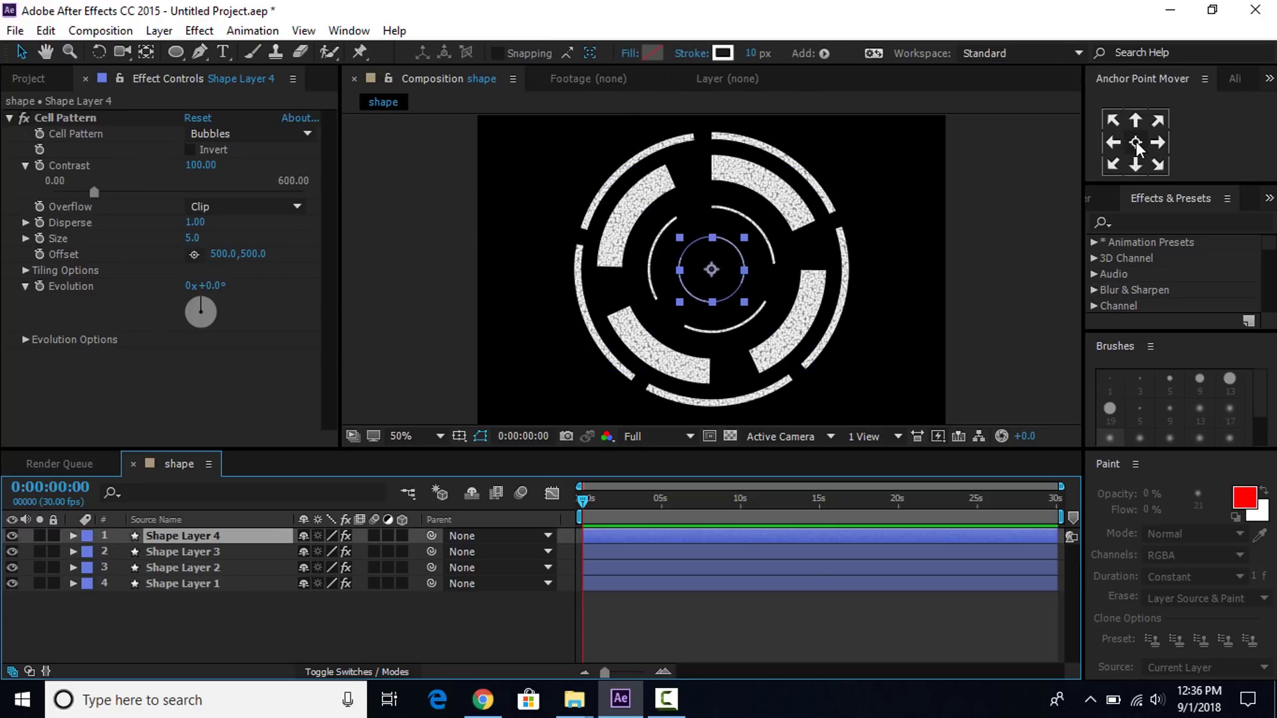
# Reveal the rotation of all four shape layers and set a starting keyframe on each at 0:00:00:00.
pyautogui.click(190, 584)
pyautogui.keyDown('shift'); pyautogui.click(206, 538); pyautogui.keyUp('shift')
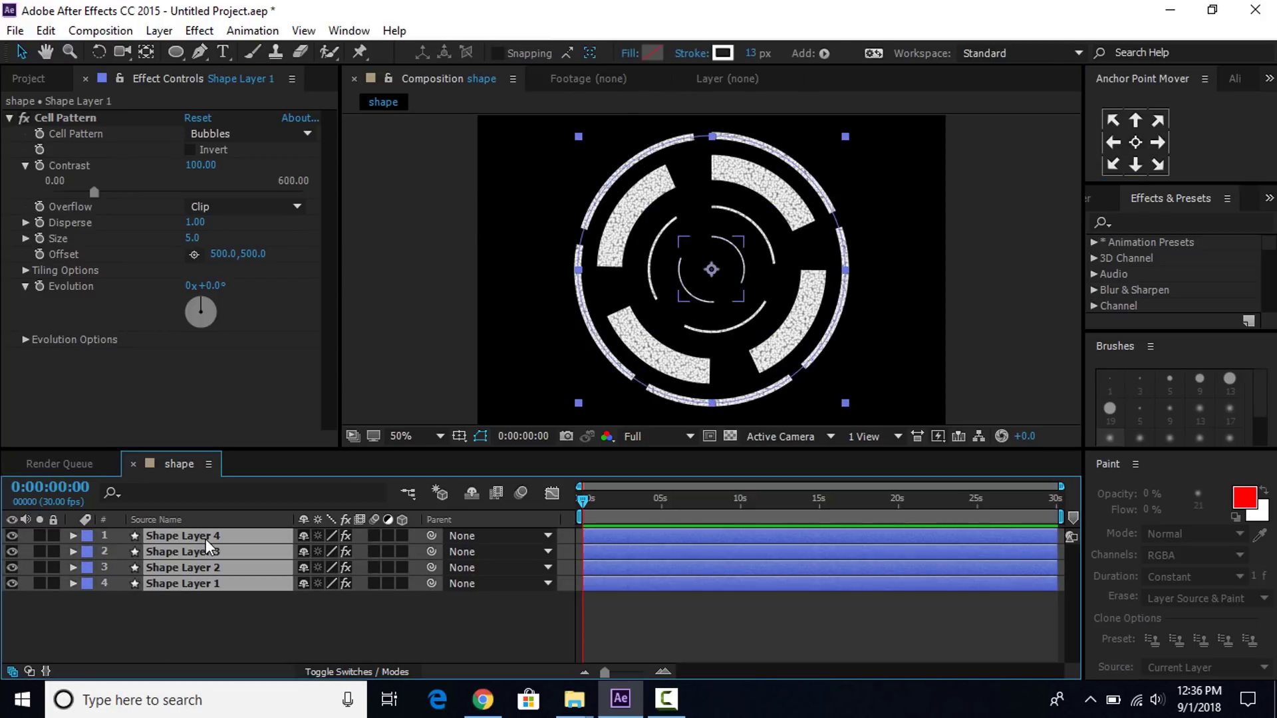
pyautogui.press('r')
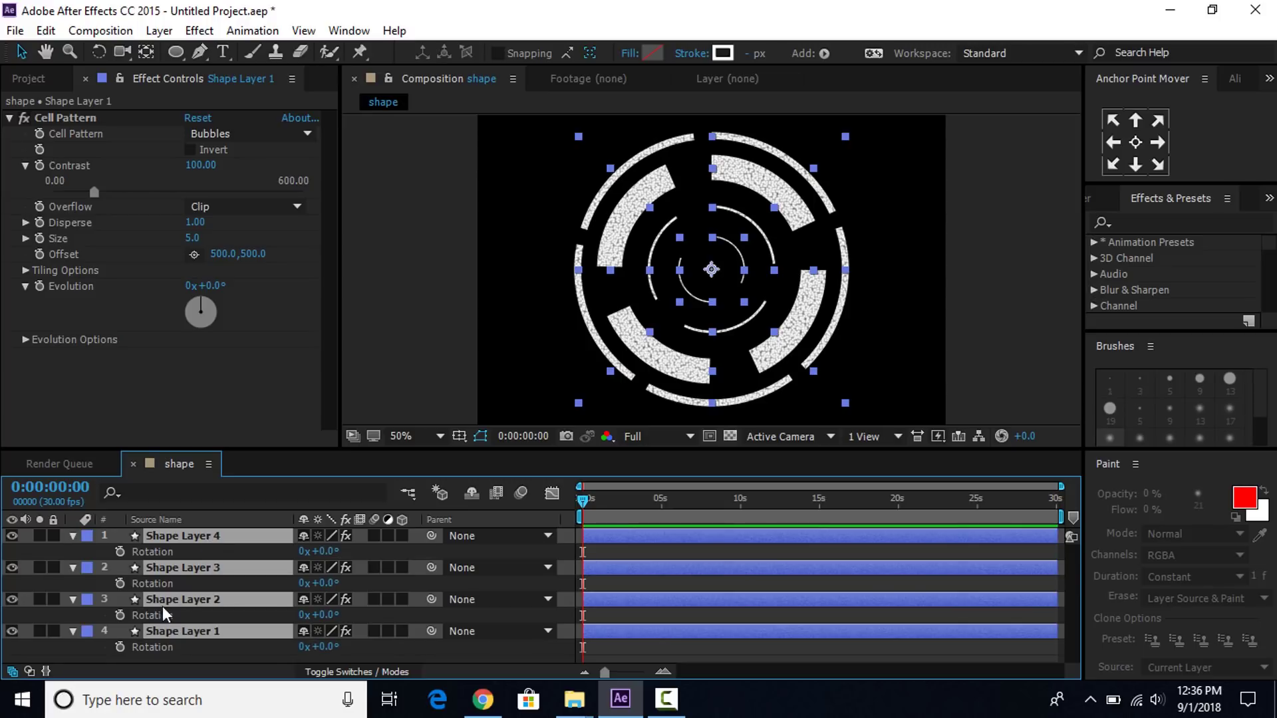
pyautogui.click(120, 648)
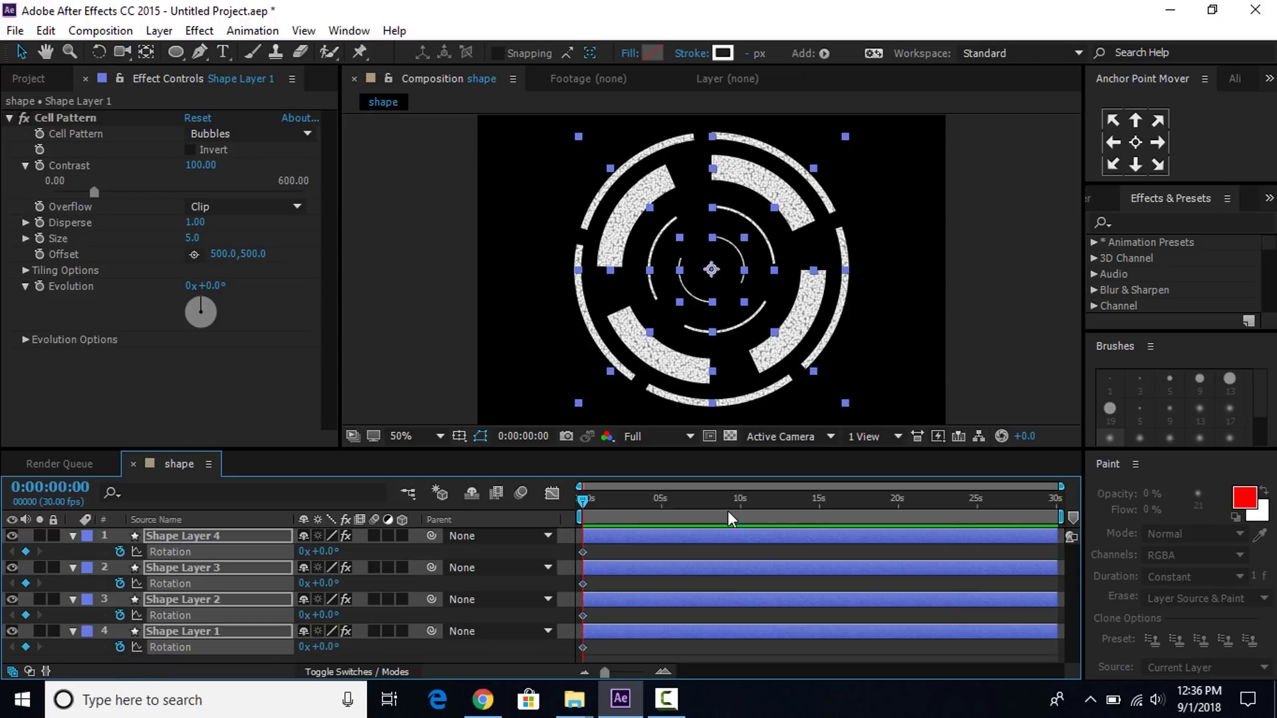
# At 0:00:05:00, set Shape Layer 1's rotation to 1x+0.0° to keyframe one full forward turn.
pyautogui.click(661, 500)
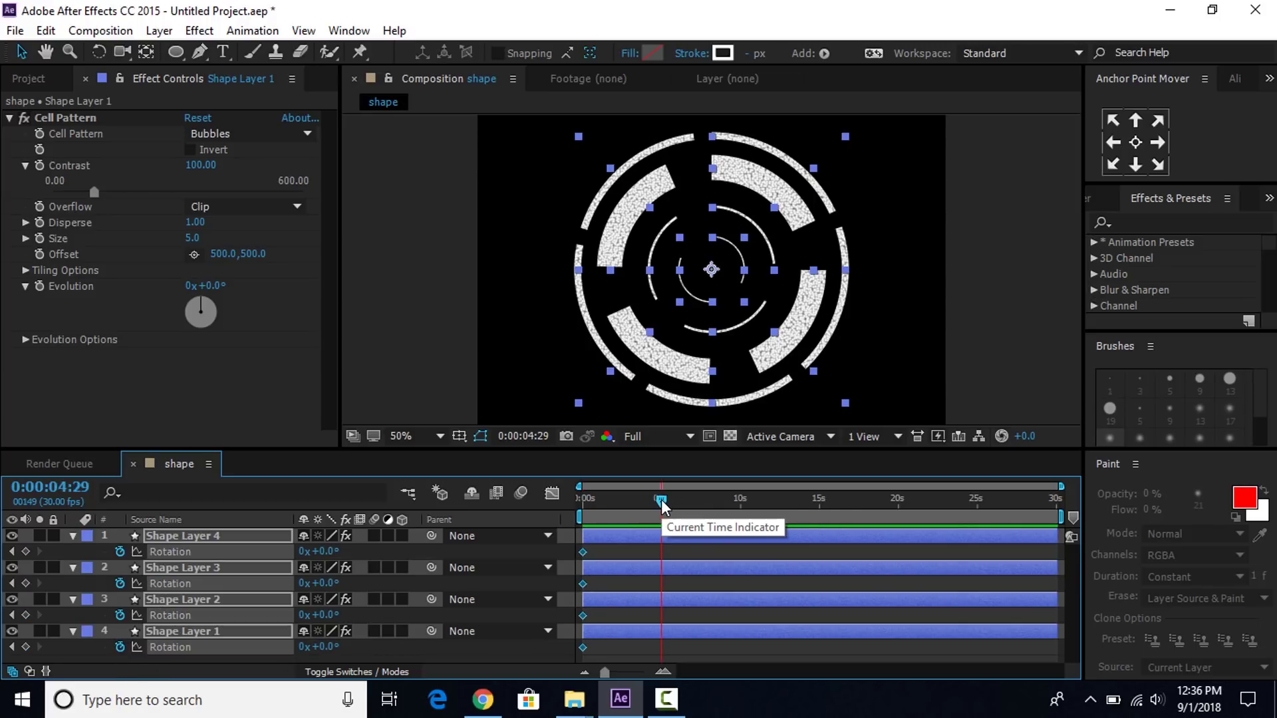
pyautogui.press('=')
pyautogui.press('=')
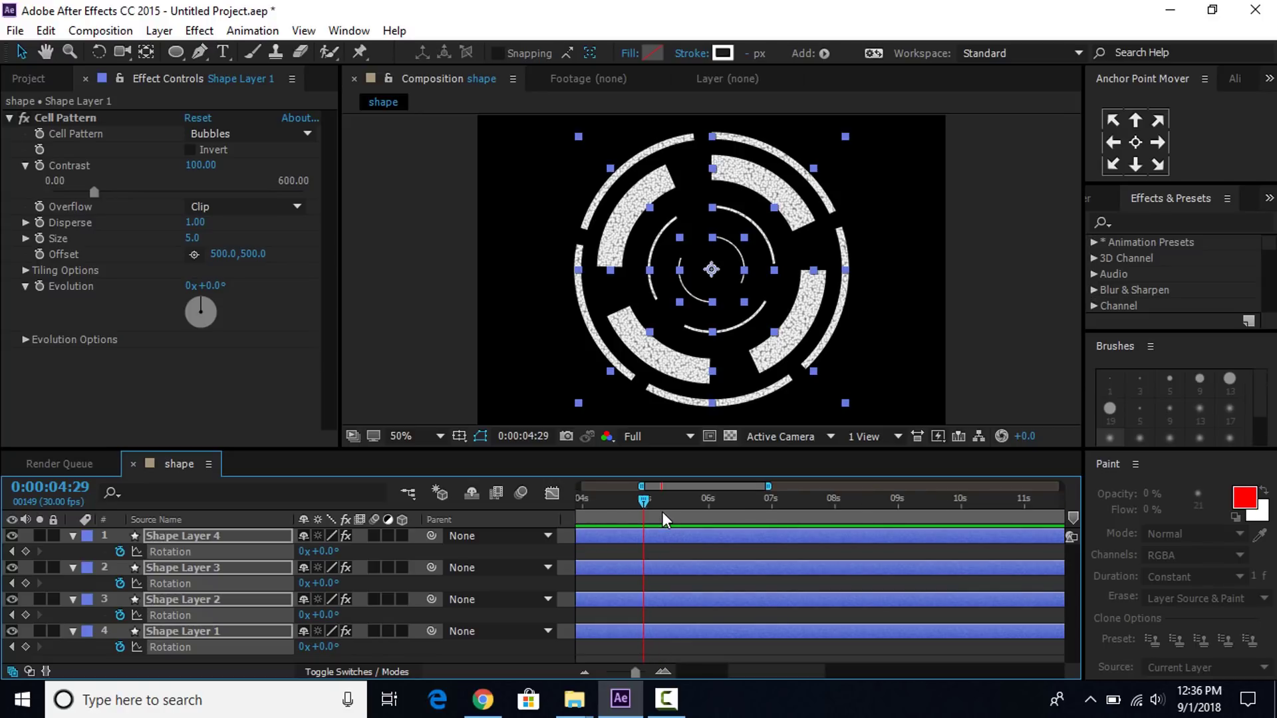
pyautogui.press('pagedown')
pyautogui.click(518, 661)
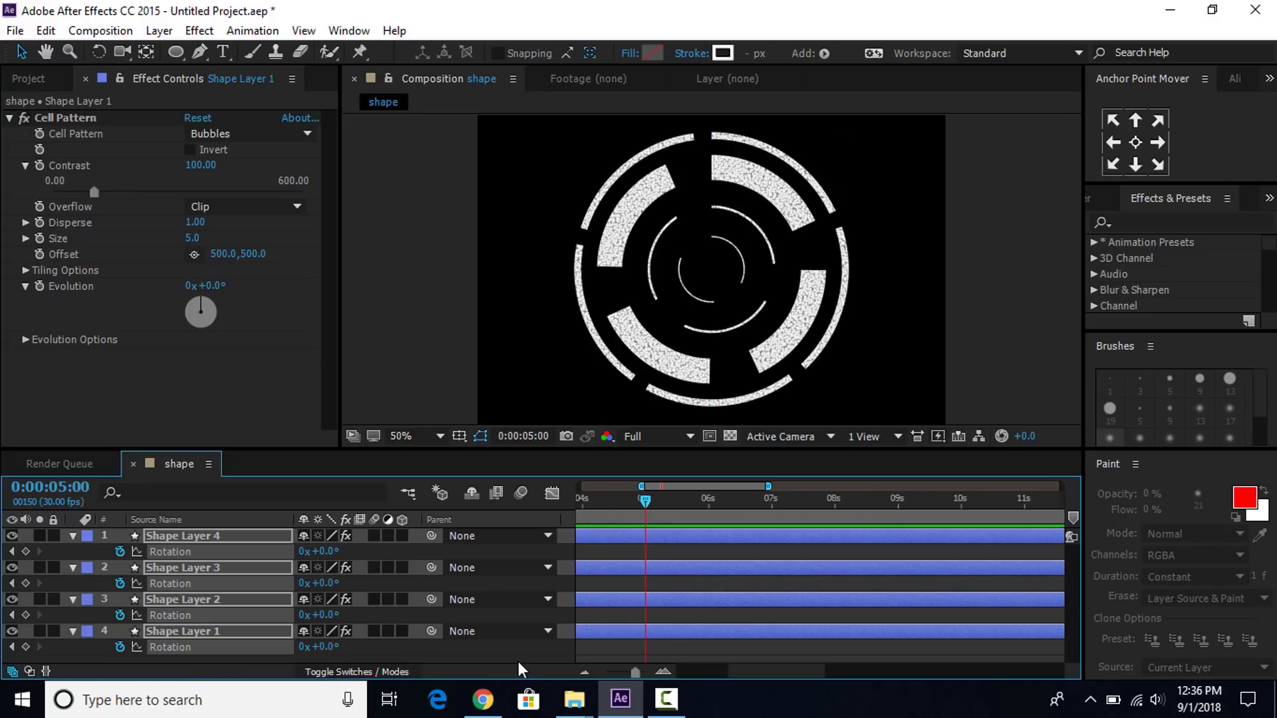
pyautogui.click(222, 630)
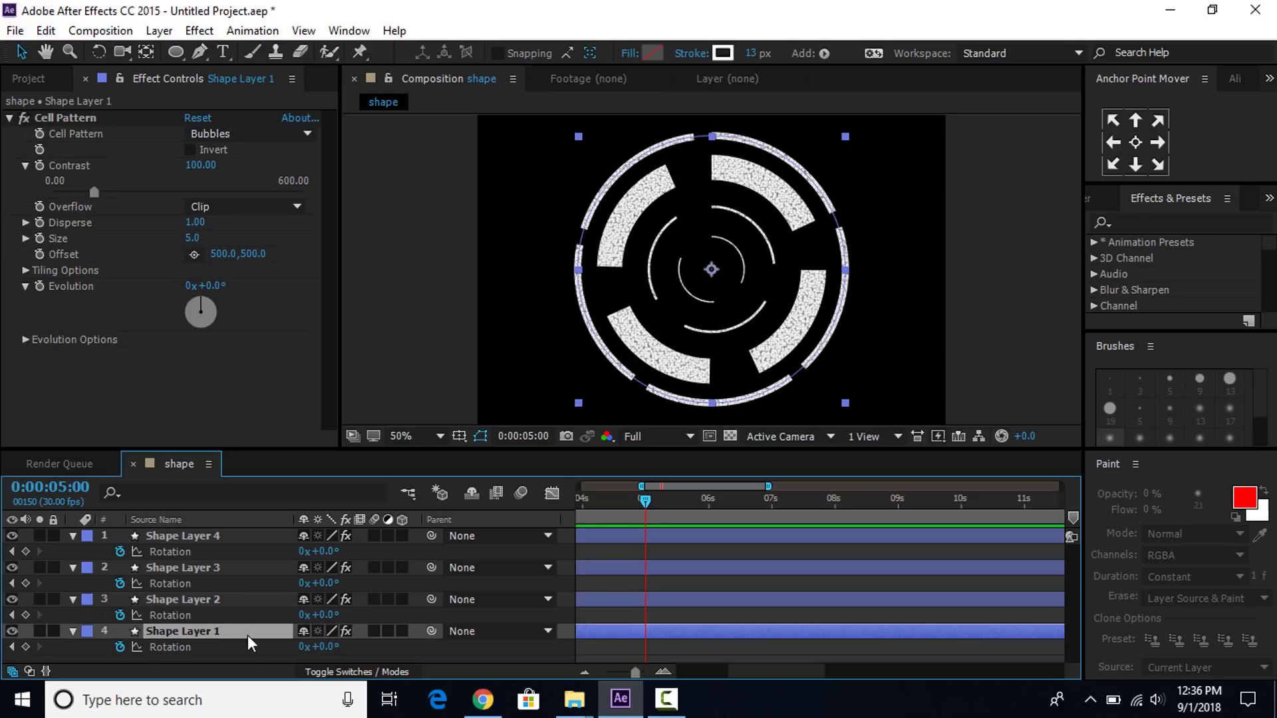
pyautogui.click(305, 646)
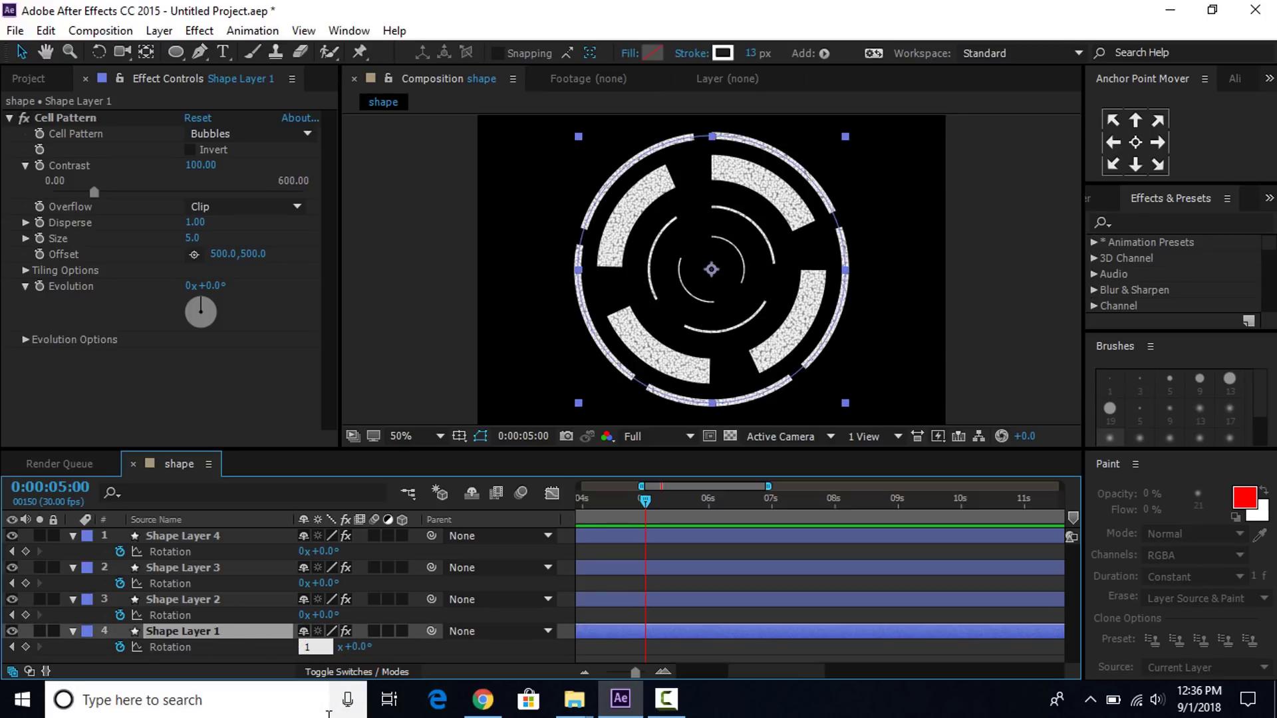
pyautogui.write('1')
pyautogui.press('Return')
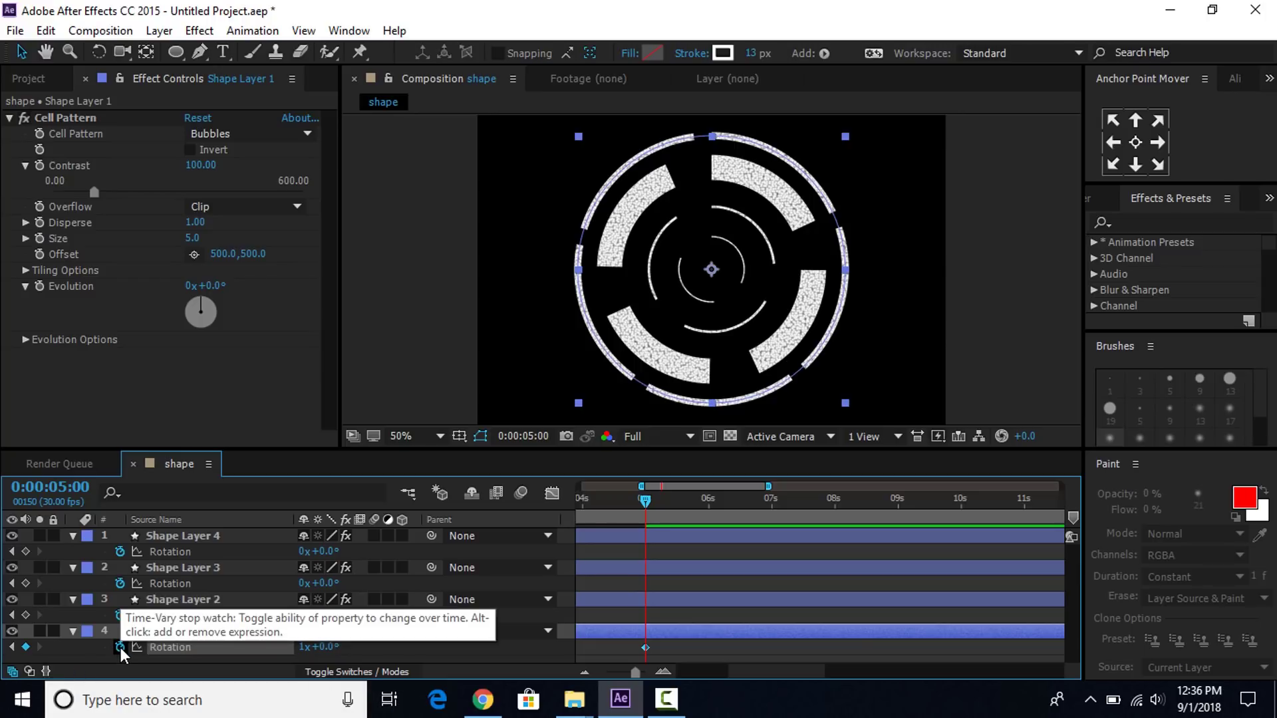
# Add the expression loopOut(type = "cycle", numKeyframes = 0) to Shape Layer 1's rotation.
pyautogui.keyDown('alt'); pyautogui.click(120, 648); pyautogui.keyUp('alt')
pyautogui.click(368, 654)
pyautogui.moveTo(425, 584)
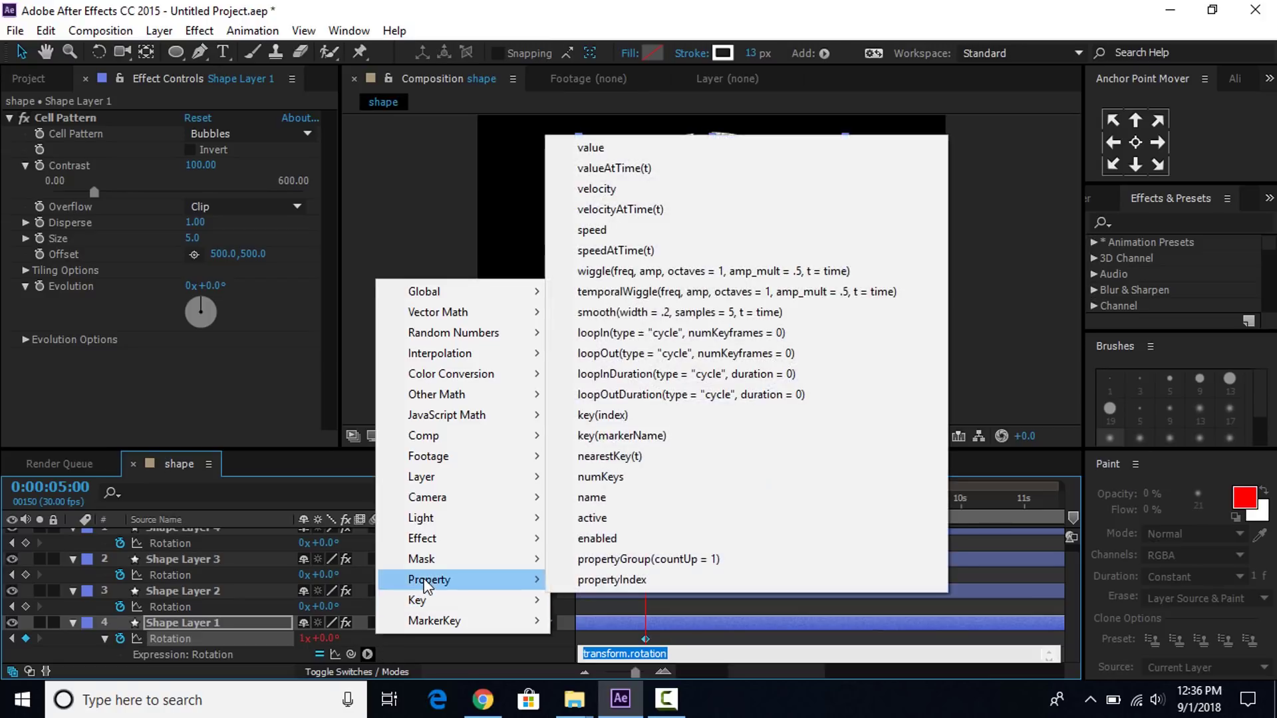
pyautogui.click(617, 356)
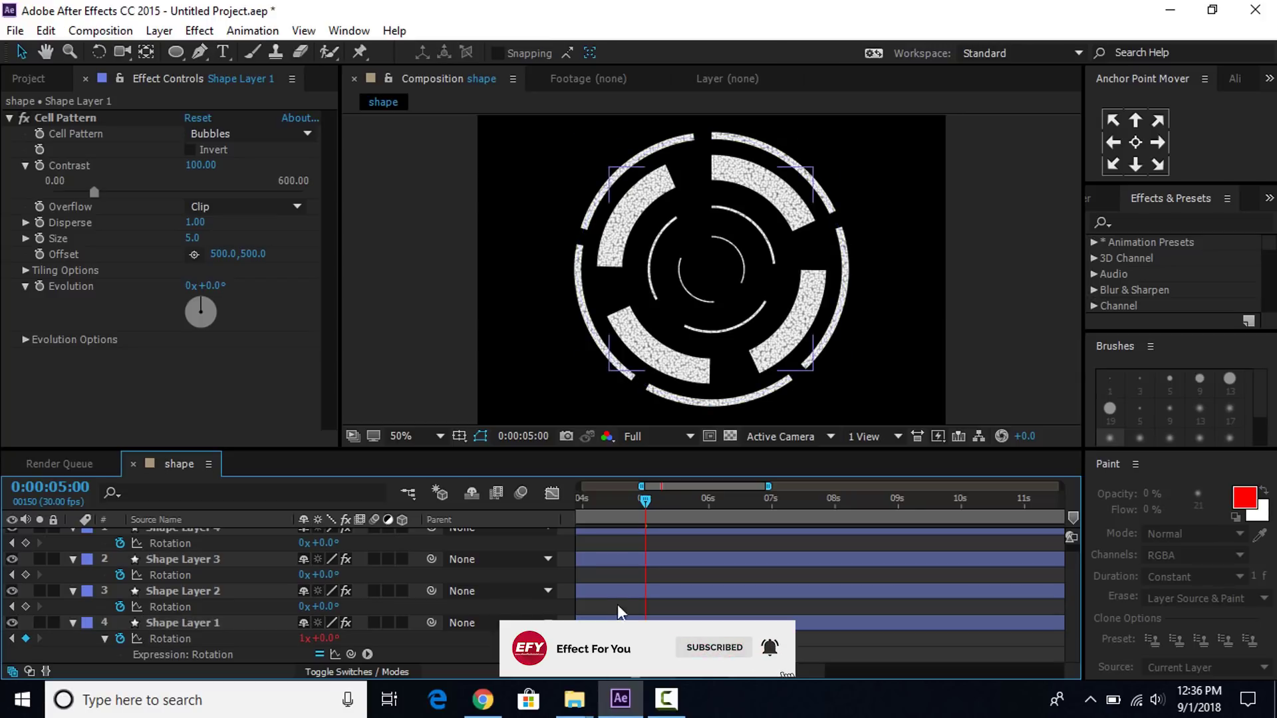
# Set Shape Layer 2's rotation to -1x+0.0° at 0:00:05:00 and give it the loopOut(type = "cycle", numKeyframes = 0) expression.
pyautogui.click(510, 594)
pyautogui.click(304, 607)
pyautogui.write('-')
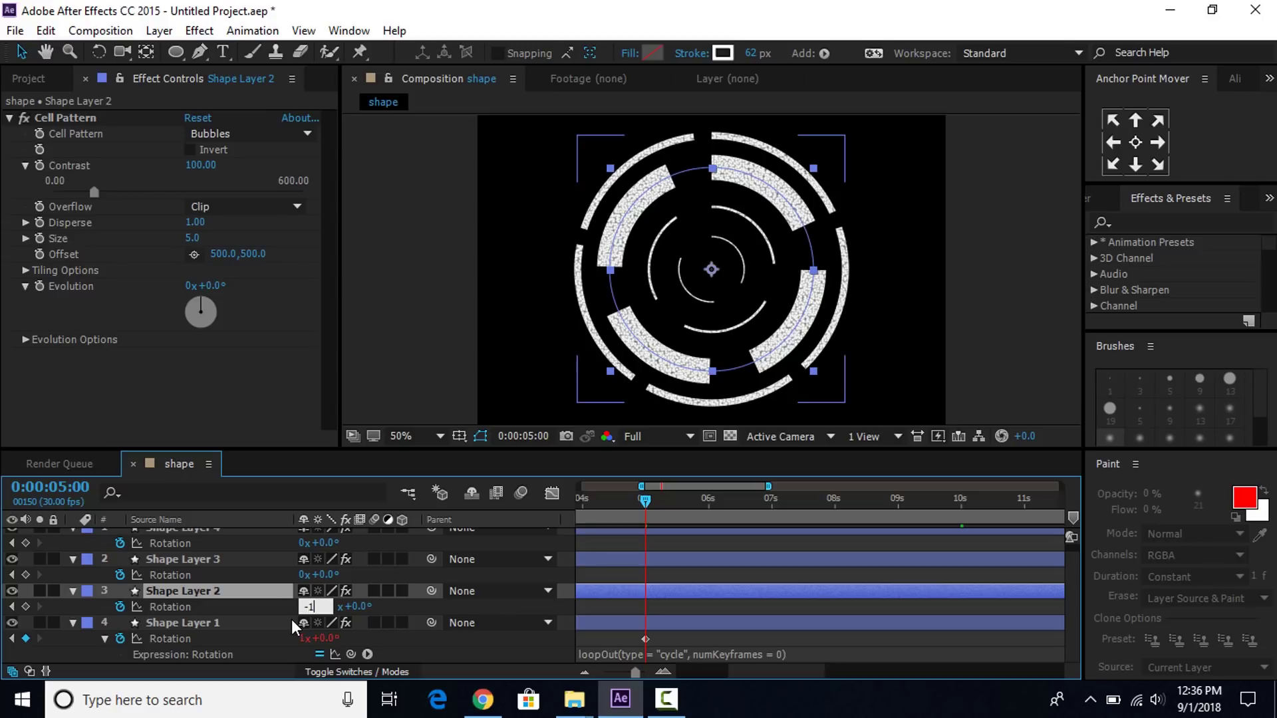
pyautogui.write('1')
pyautogui.press('Return')
pyautogui.keyDown('alt'); pyautogui.click(121, 607); pyautogui.keyUp('alt')
pyautogui.write('loopOut(type = "cycle", numKeyframes = 0)')
pyautogui.click(709, 594)
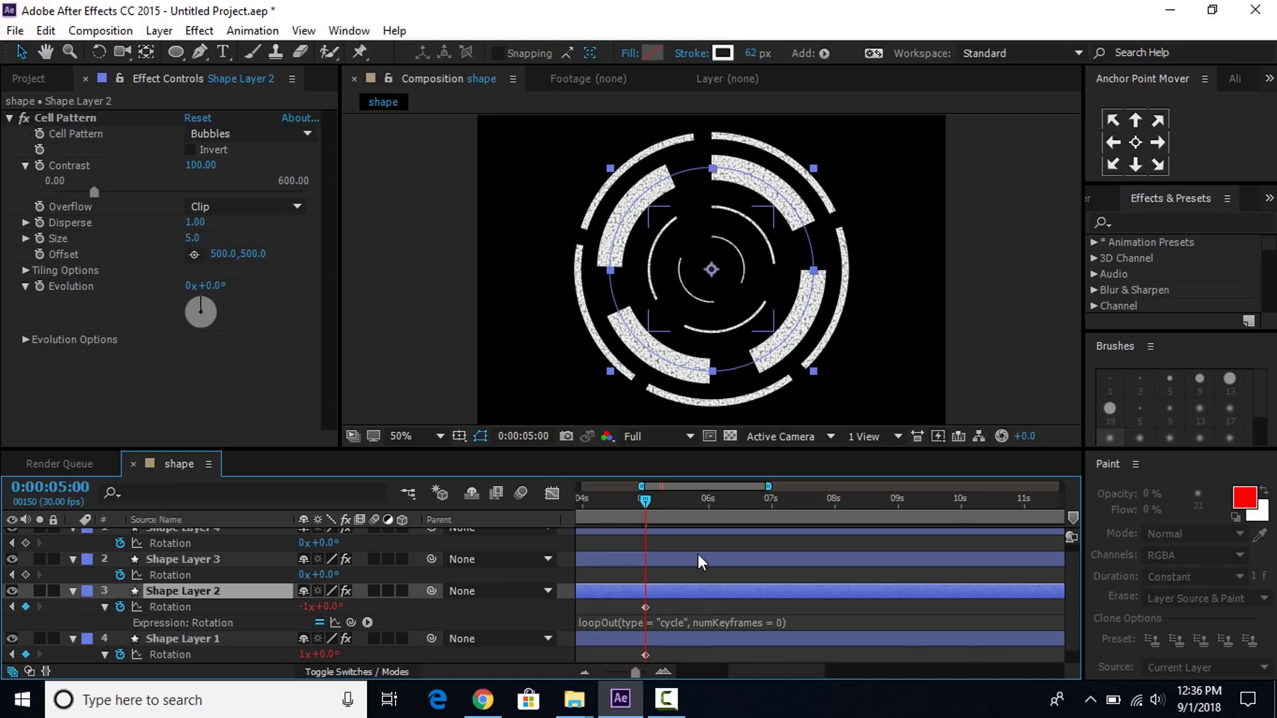
# Set Shape Layer 3's rotation to 1x+0.0° at 0:00:05:00 and give it the loopOut(type = "cycle", numKeyframes = 0) expression.
pyautogui.click(697, 558)
pyautogui.click(299, 575)
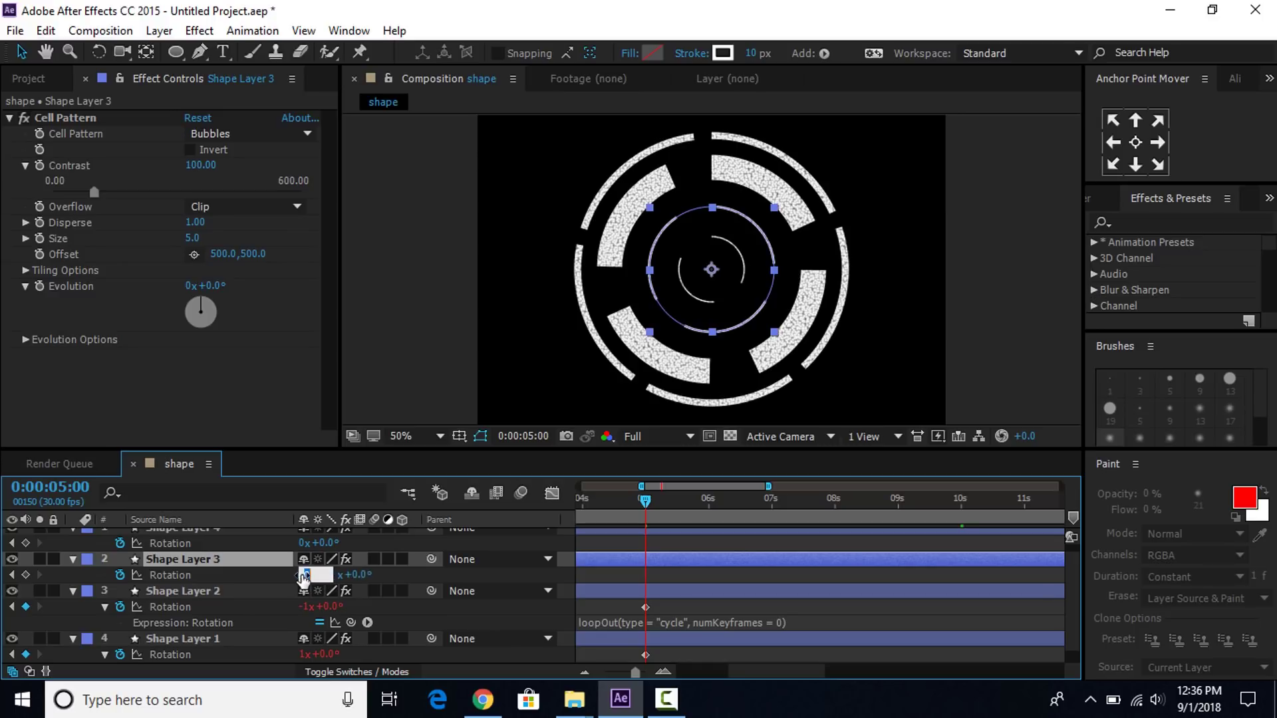
pyautogui.write('1')
pyautogui.press('Return')
pyautogui.keyDown('alt'); pyautogui.click(120, 576); pyautogui.keyUp('alt')
pyautogui.write('loopOut(type = "cycle", numKeyframes = 0)')
pyautogui.click(692, 549)
# Set Shape Layer 4's rotation to -1x+0.0° at 0:00:05:00 and give it the loopOut(type = "cycle", numKeyframes = 0) expression.
pyautogui.scroll(1, 693, 558)
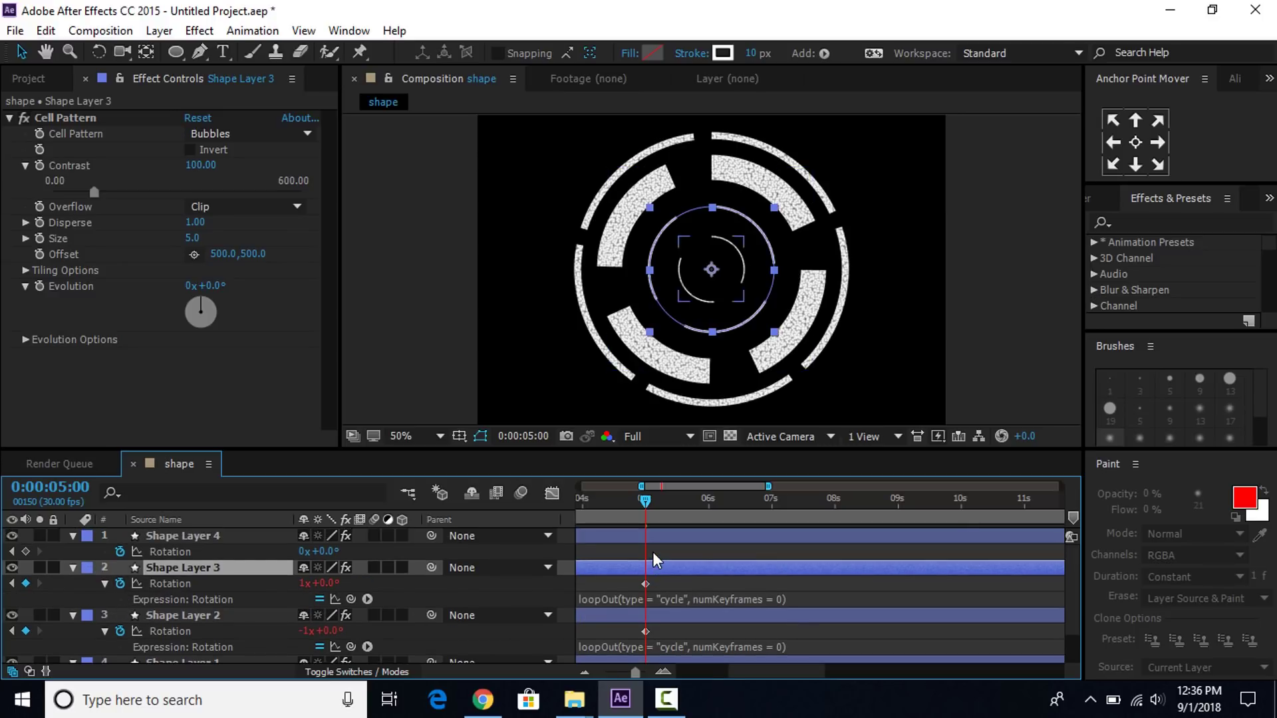
pyautogui.click(665, 534)
pyautogui.click(303, 551)
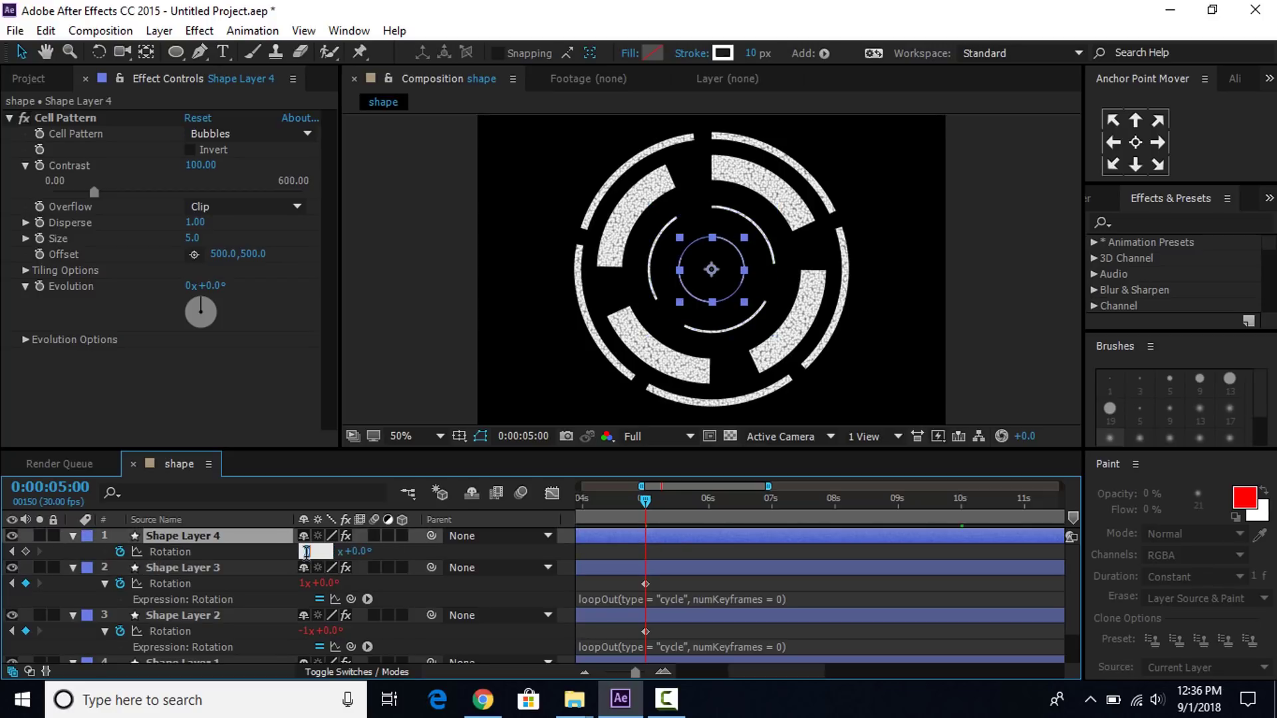
pyautogui.write('-1')
pyautogui.press('Return')
pyautogui.keyDown('alt'); pyautogui.click(119, 551); pyautogui.keyUp('alt')
pyautogui.write('loopOut(type = "cycle", numKeyframes = 0)')
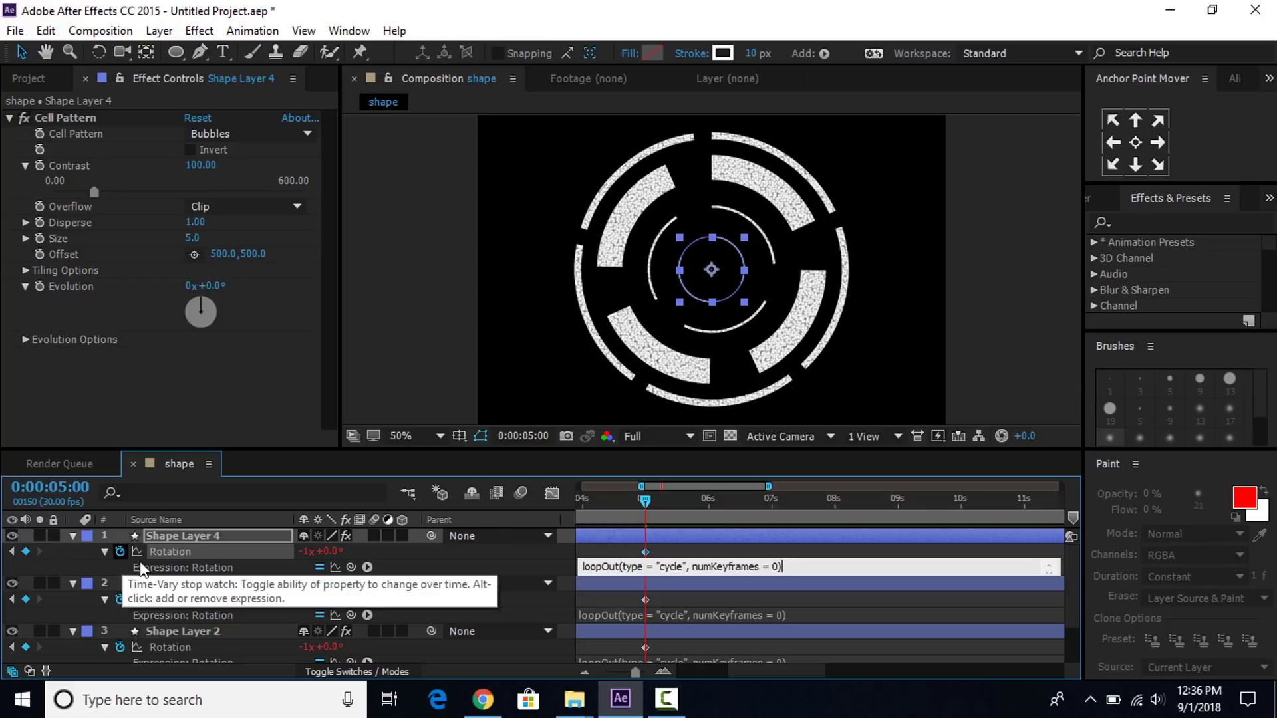
pyautogui.click(740, 538)
# Scrub through the timeline to check the looping rotations, and collapse the properties of all four shape layers.
pyautogui.moveTo(653, 499); pyautogui.dragTo(973, 501)
pyautogui.press('-')
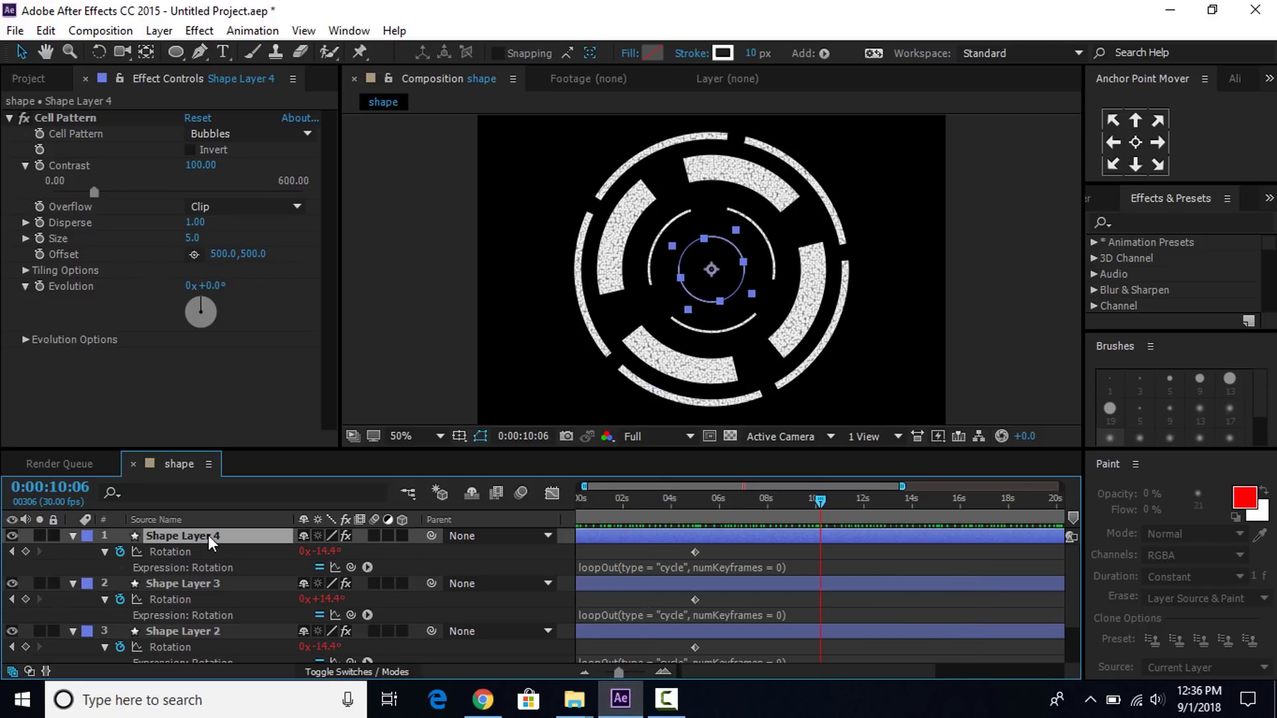
pyautogui.scroll(-3, 209, 536)
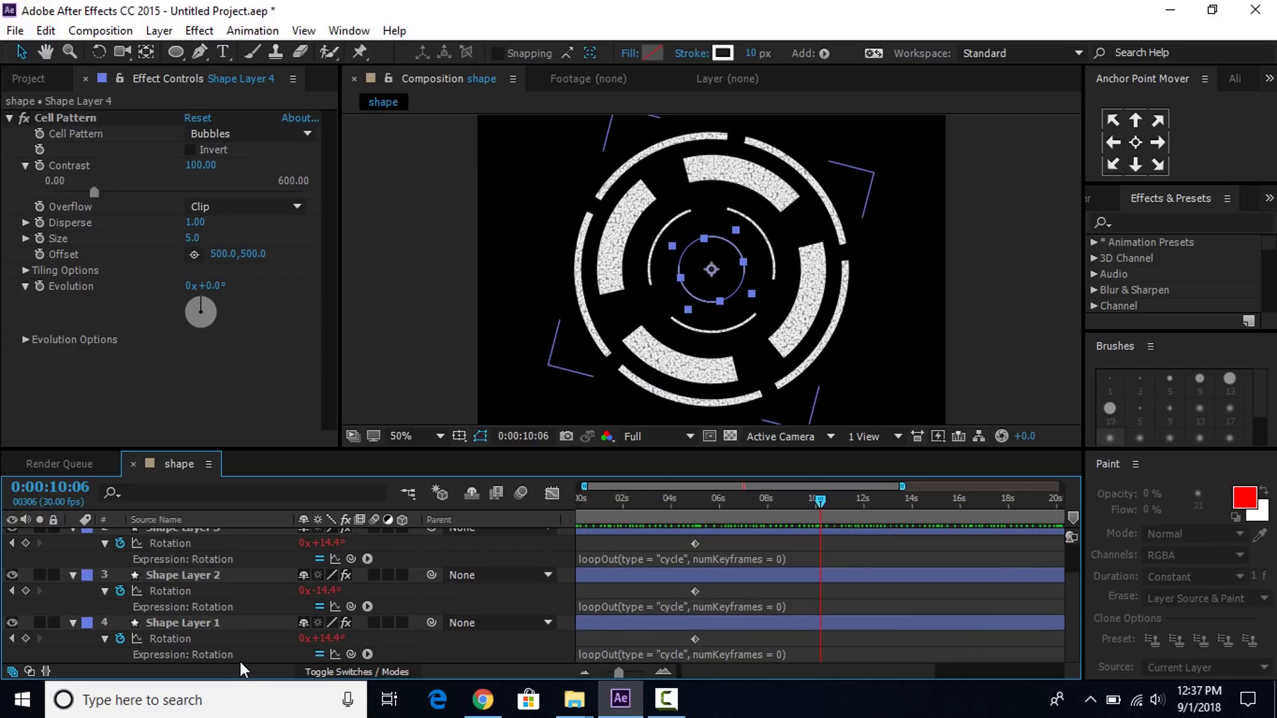
pyautogui.hotkey('ctrl', 'a')
pyautogui.press('u')
pyautogui.click(246, 651)
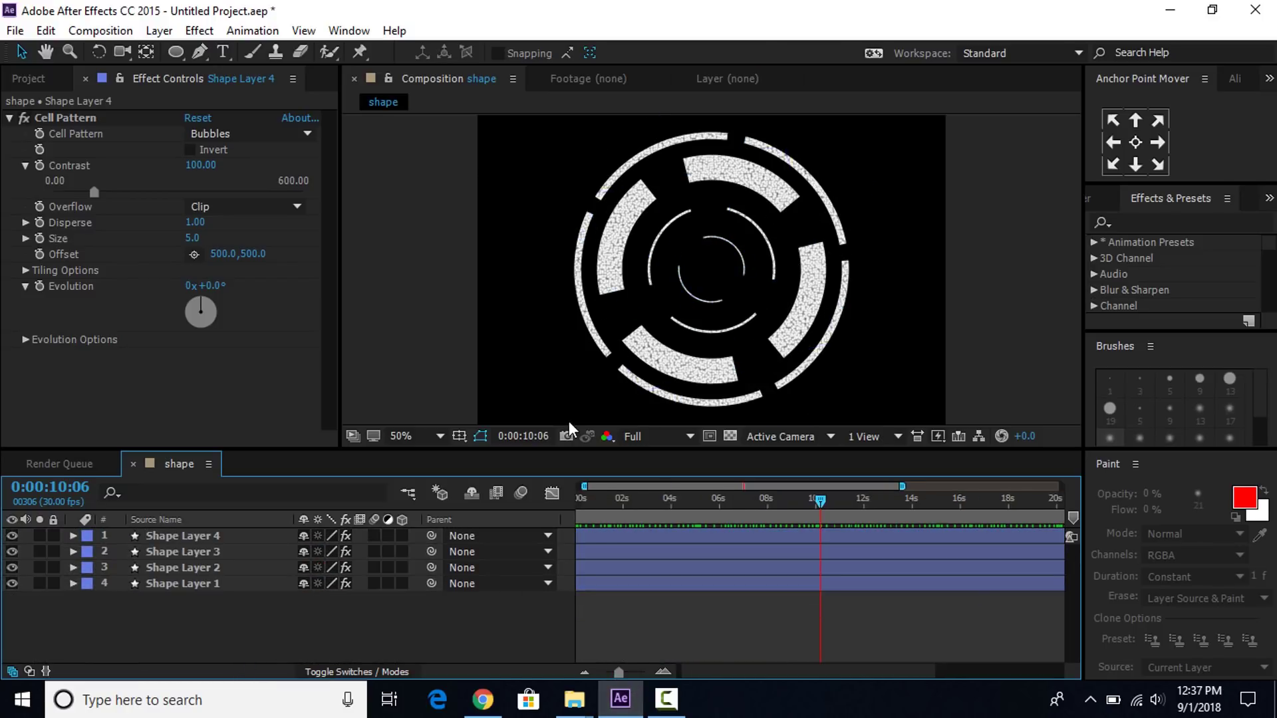
# Add effect-for-you-logo.png above the shape layers and scale it down to fit inside the innermost ring.
pyautogui.click(23, 74)
pyautogui.click(81, 326)
pyautogui.moveTo(67, 265); pyautogui.dragTo(231, 531)
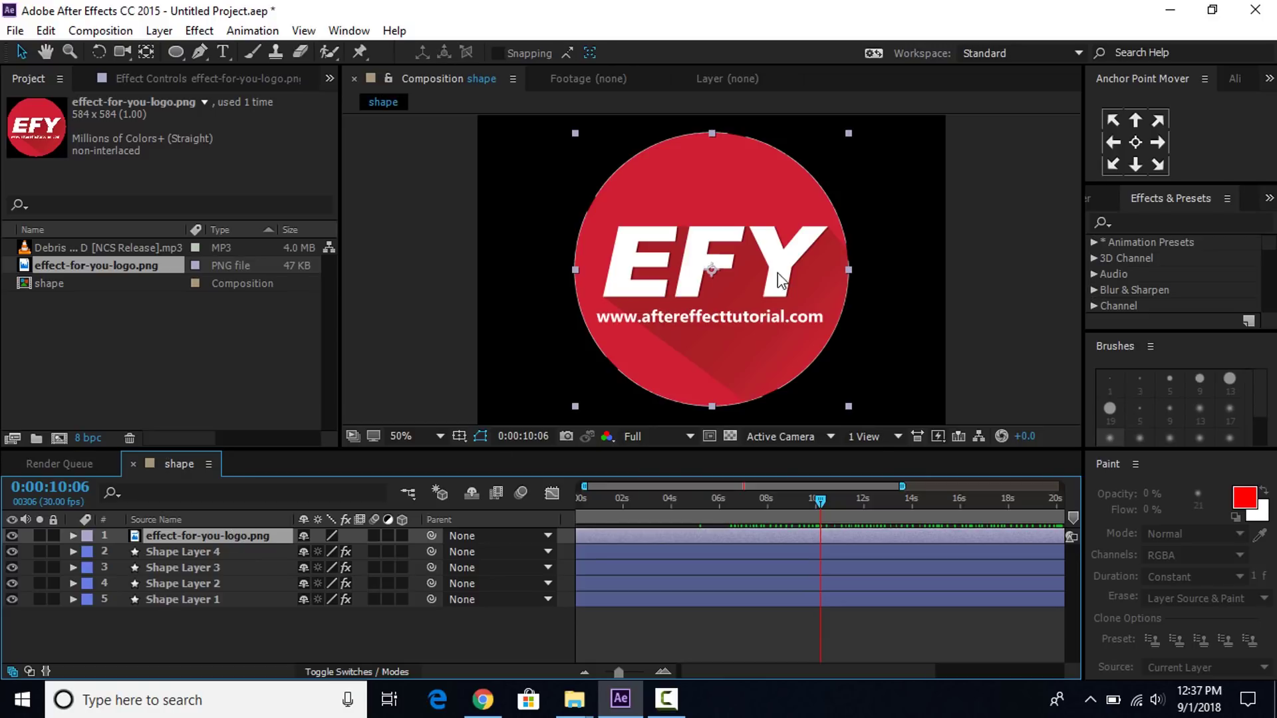
pyautogui.moveTo(849, 405); pyautogui.dragTo(771, 296)
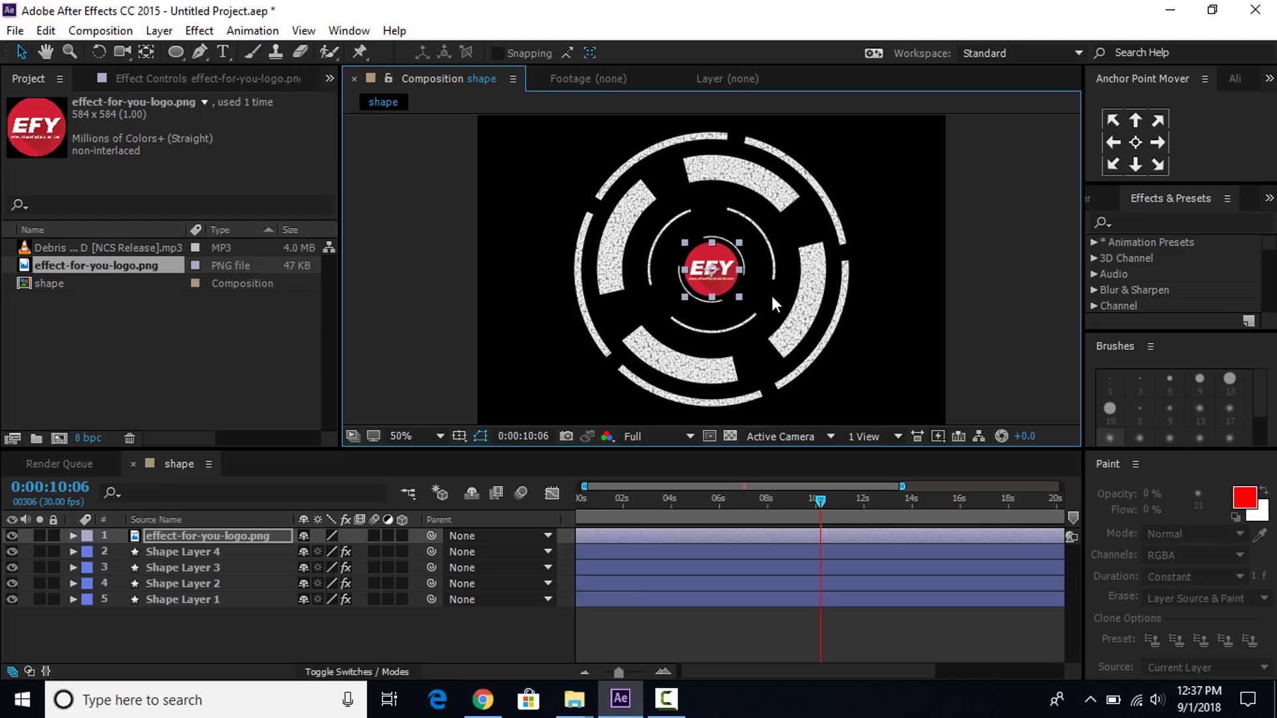
# Apply the Tint effect to the effect-for-you-logo.png layer with its default black and white mapping.
pyautogui.hotkey('ctrl', 'space')
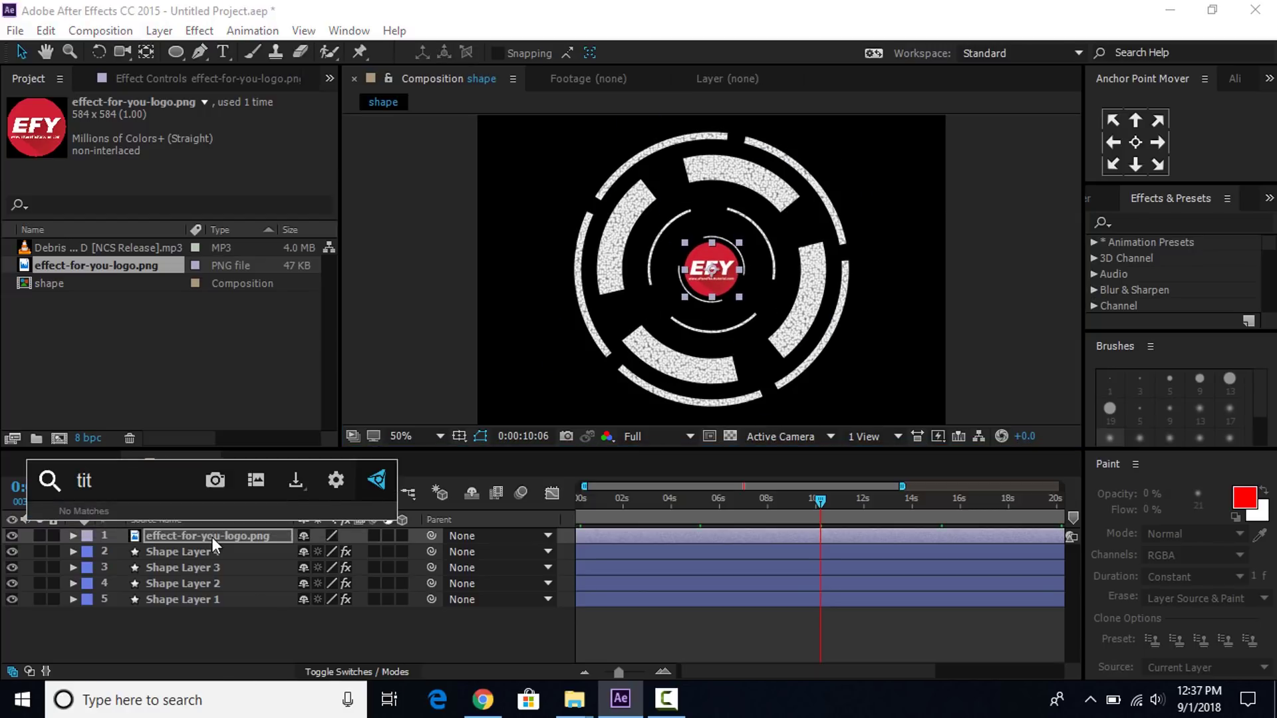
pyautogui.write('tint')
pyautogui.click(212, 537)
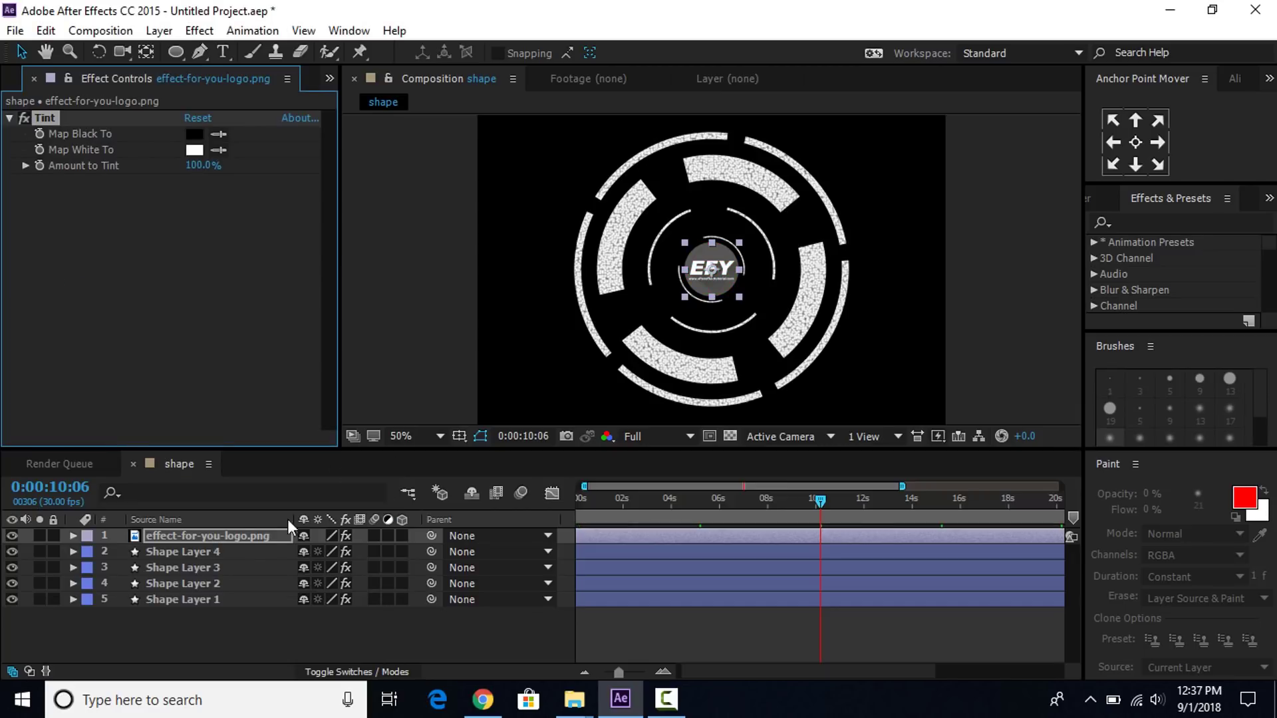
pyautogui.click(429, 643)
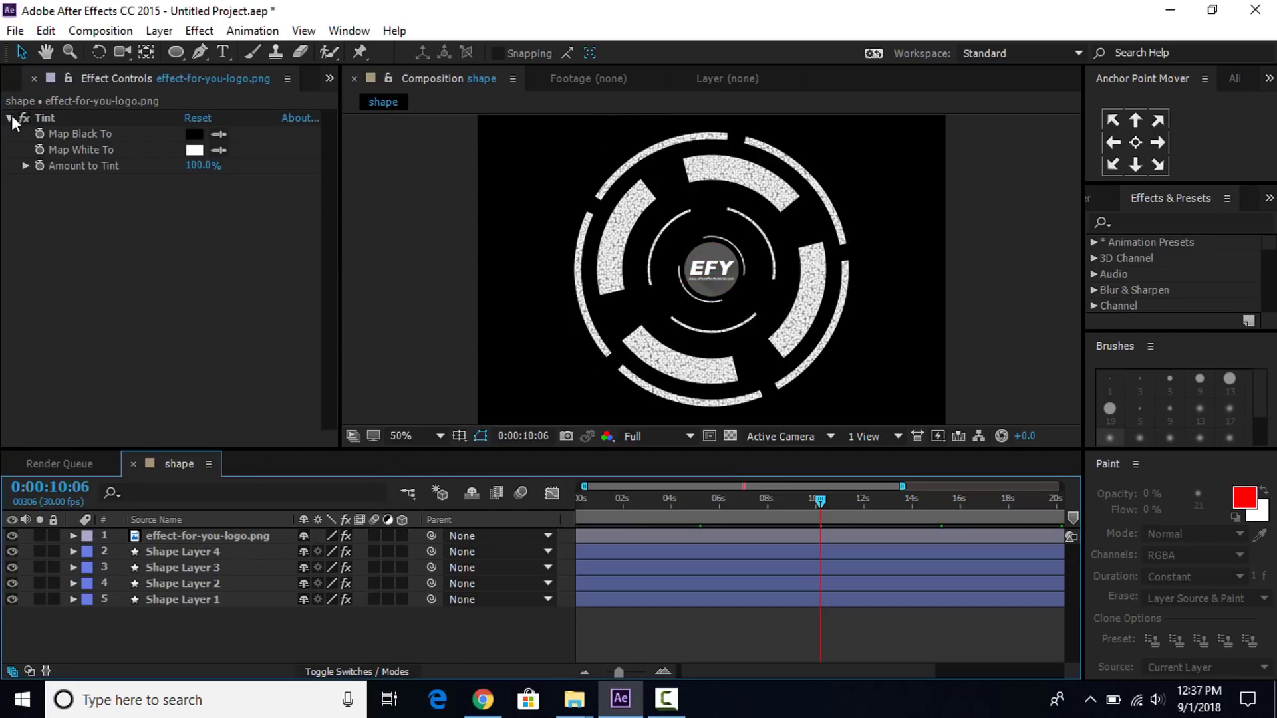
# Create a new composition named HUD with the 1000 x 1000 px, 30 fps settings.
pyautogui.click(10, 79)
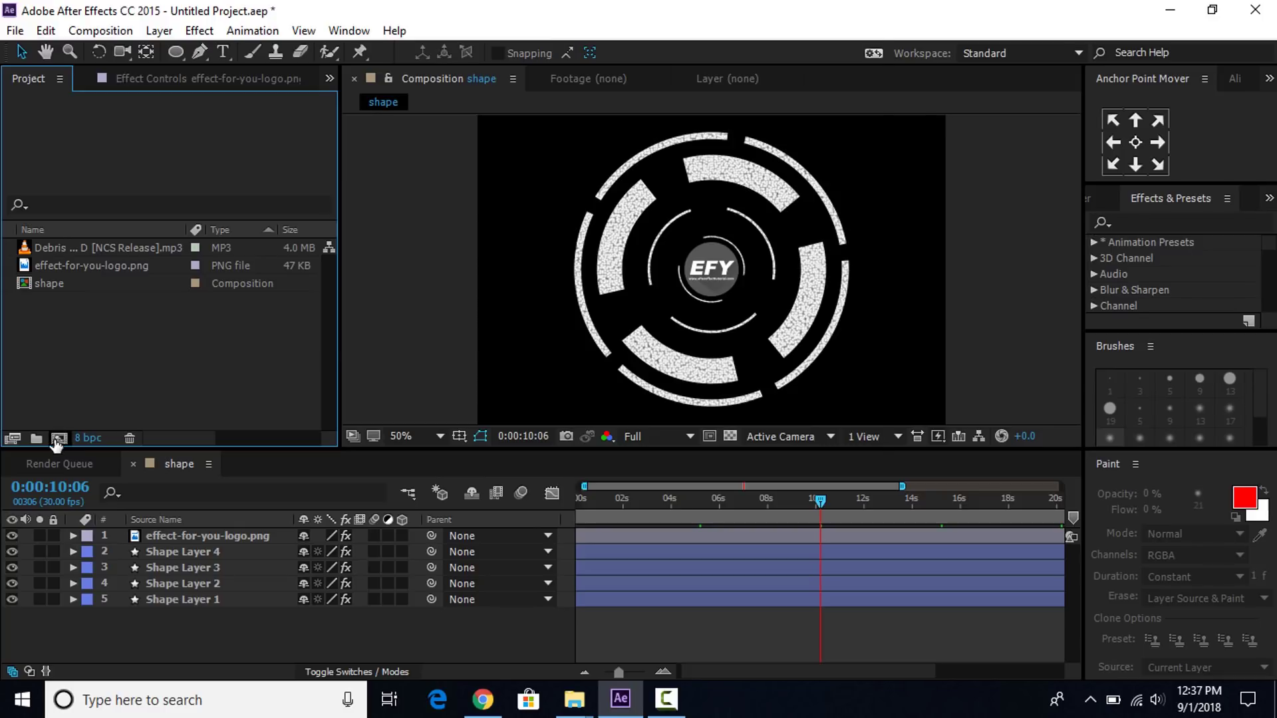
pyautogui.click(59, 439)
pyautogui.write('HUD')
pyautogui.press('Return')
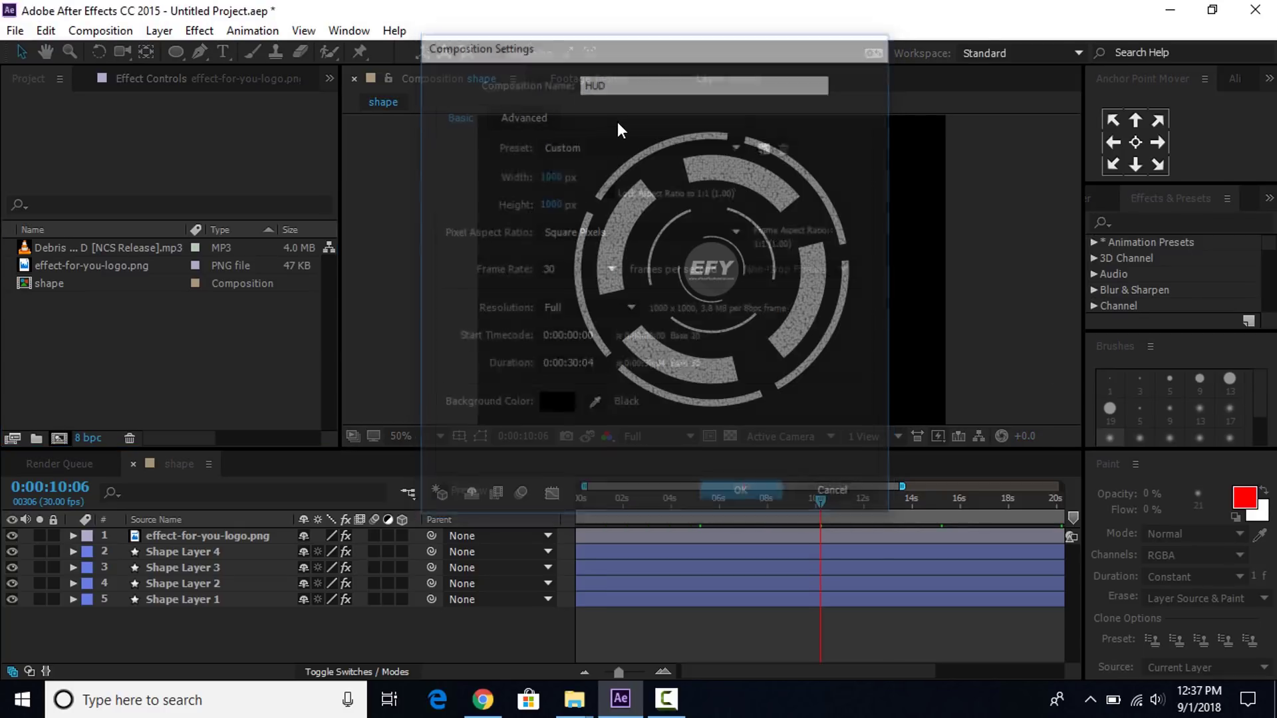
# Create another 1000 x 1000 px composition named audio.
pyautogui.click(122, 352)
pyautogui.hotkey('ctrl', 'n')
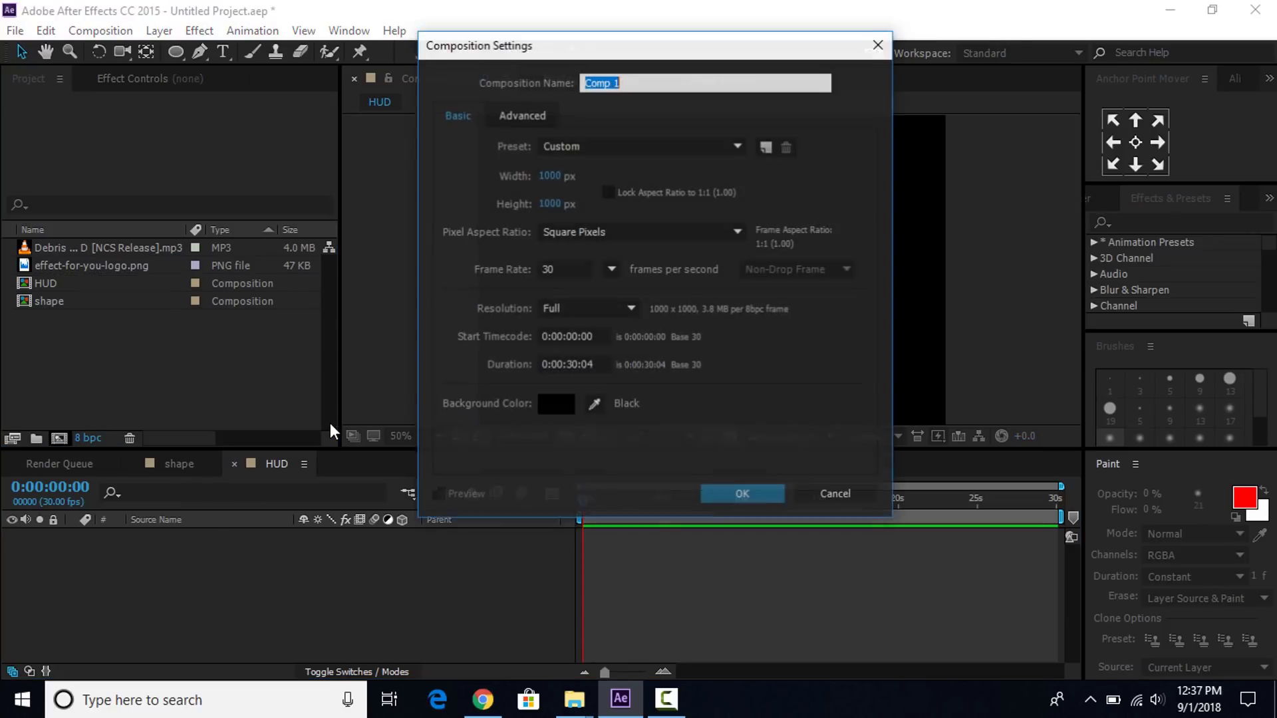
pyautogui.write('audio')
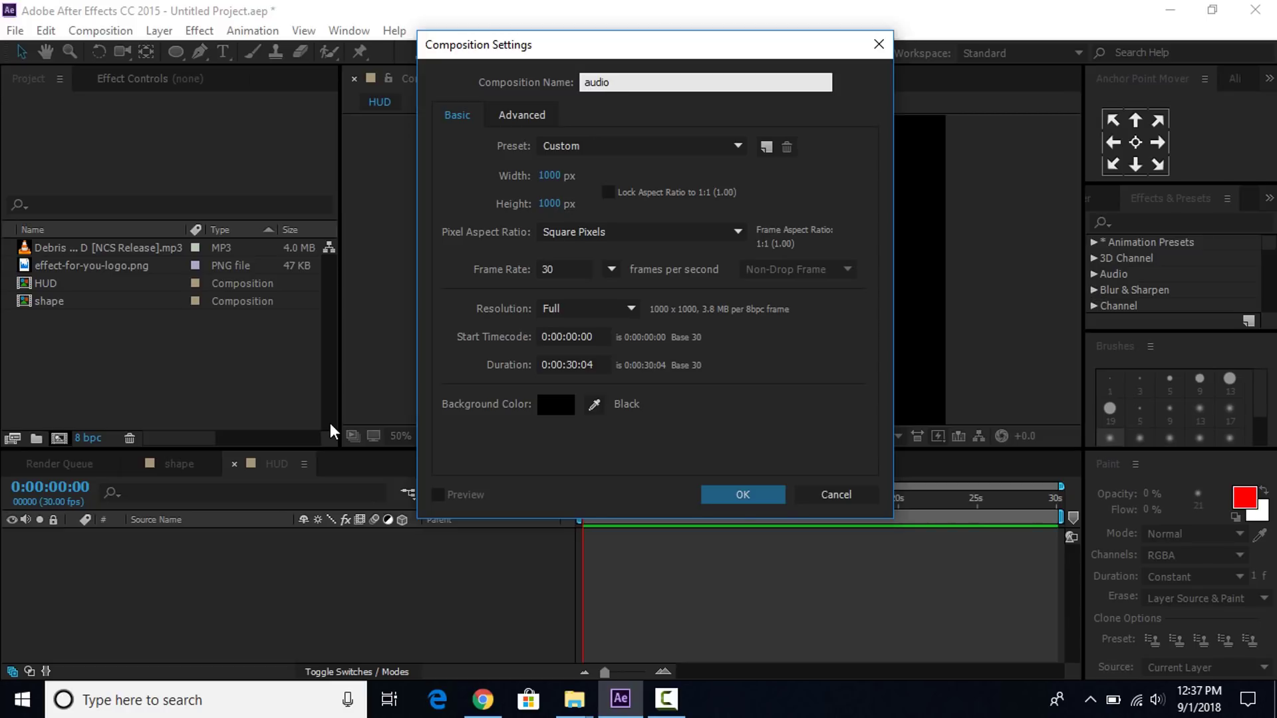
pyautogui.press('Return')
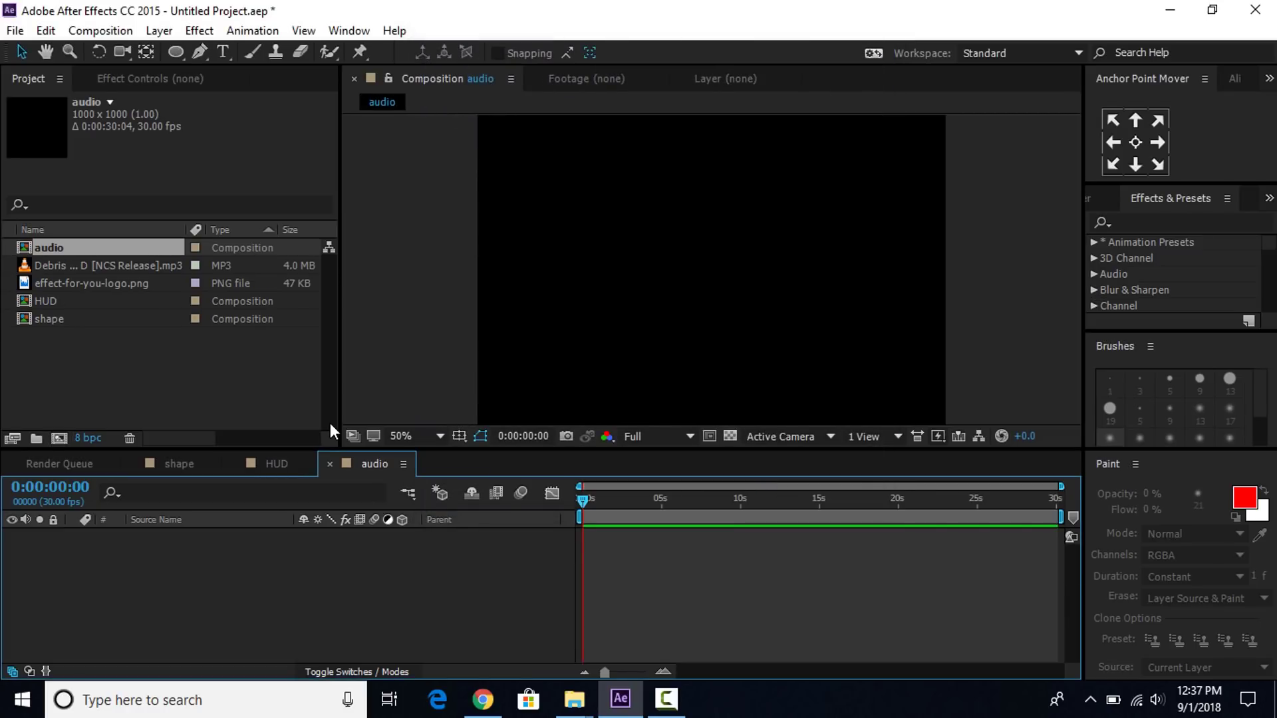
# Add the Debris [NCS Release].mp3 track to the audio composition, and close that composition's timeline.
pyautogui.click(150, 377)
pyautogui.click(53, 266)
pyautogui.moveTo(45, 265); pyautogui.dragTo(300, 572)
pyautogui.click(329, 464)
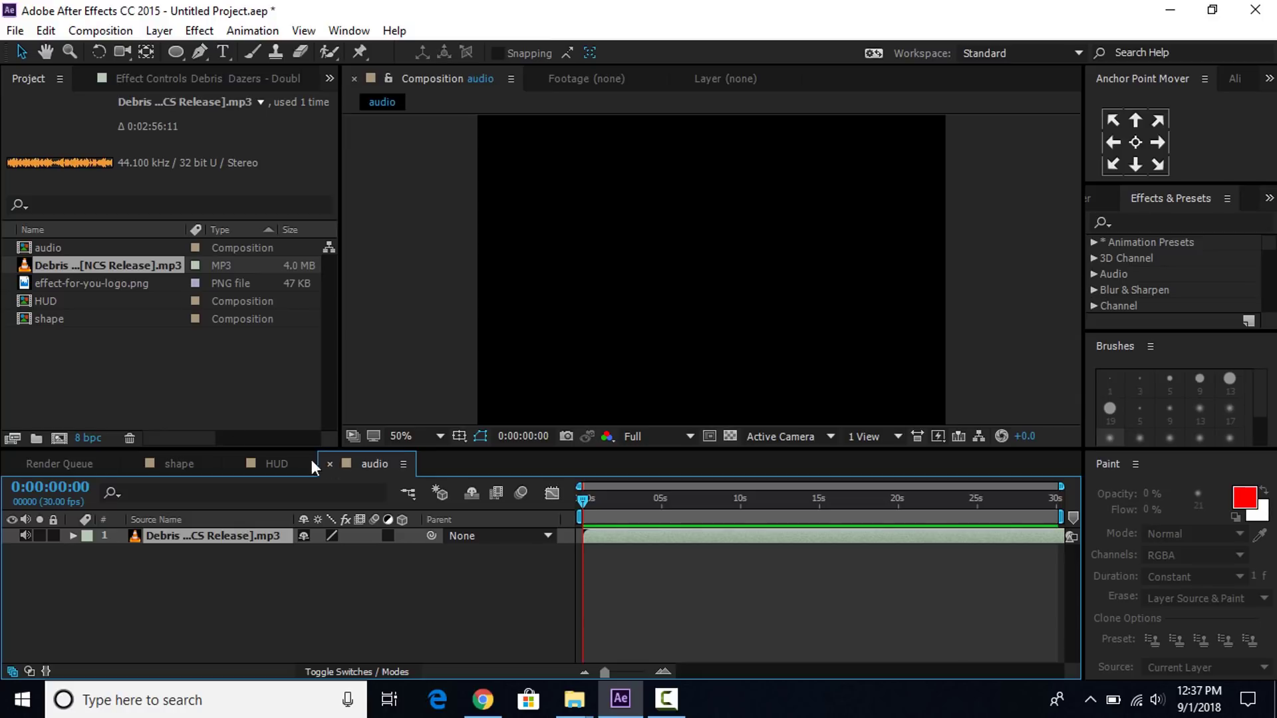
pyautogui.click(207, 393)
pyautogui.click(311, 606)
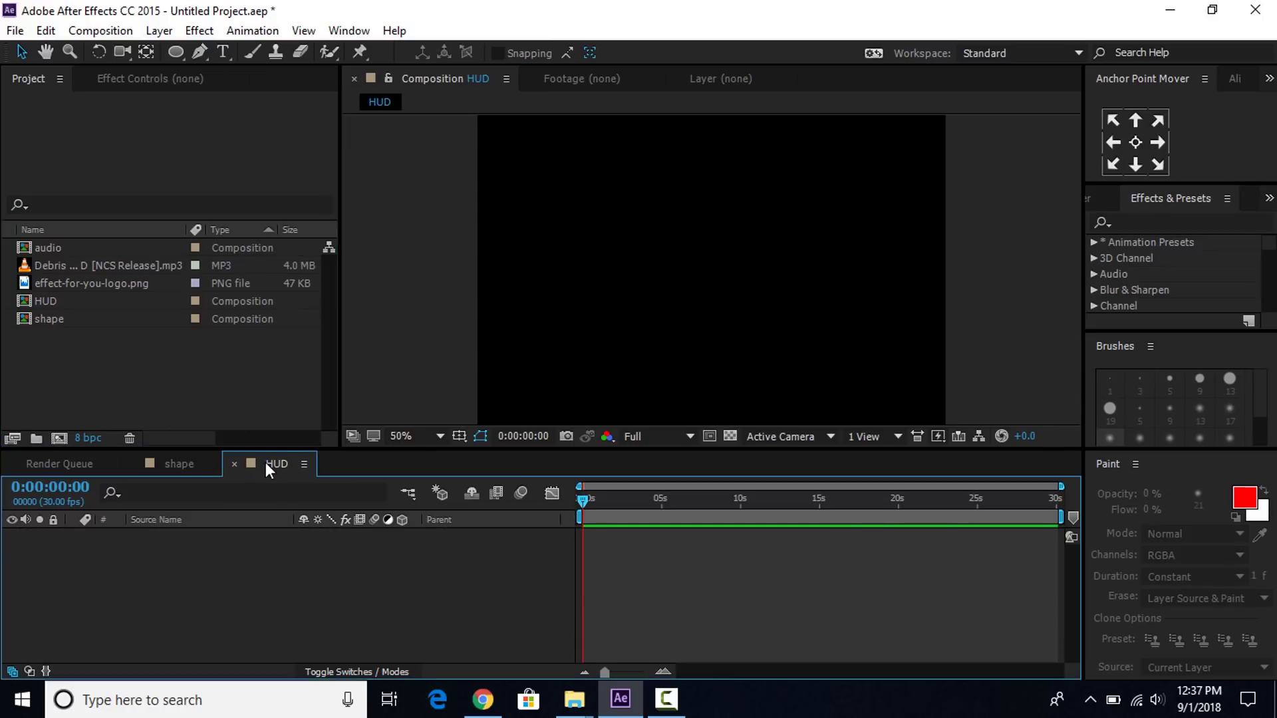
# Nest the audio and shape compositions in the HUD composition, with shape above audio.
pyautogui.moveTo(27, 247); pyautogui.dragTo(221, 616)
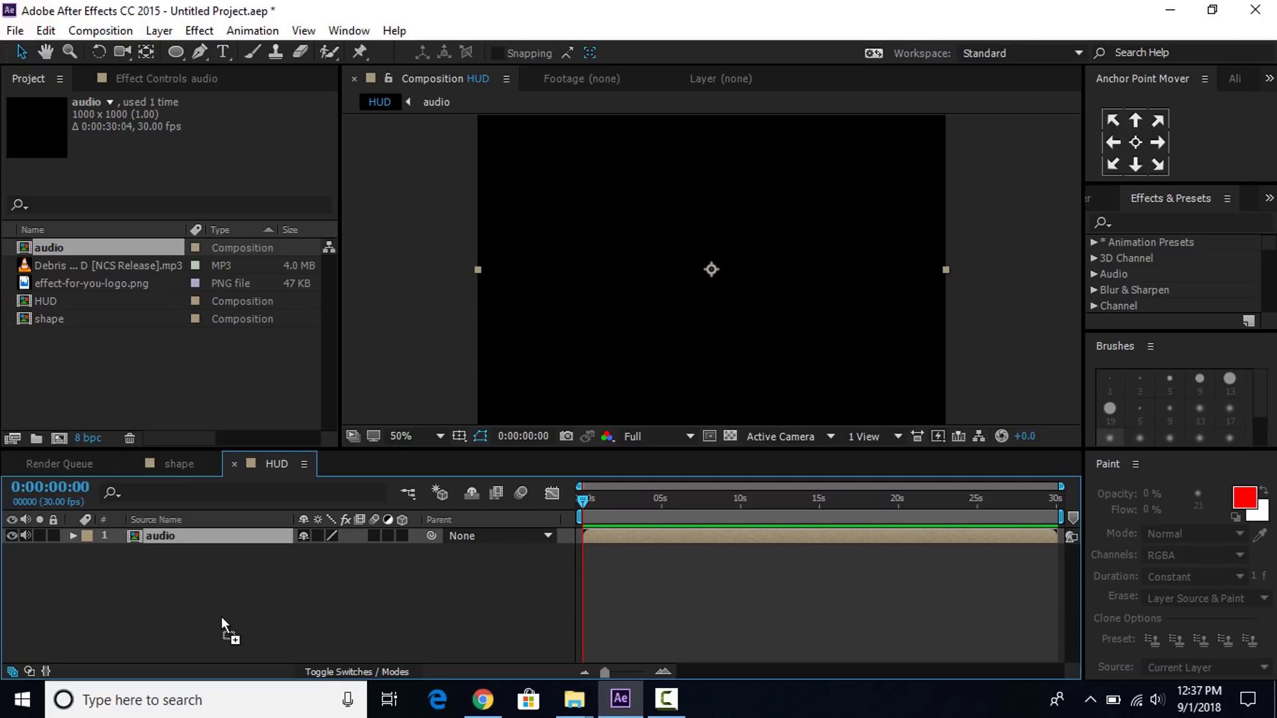
pyautogui.click(285, 592)
pyautogui.click(57, 300)
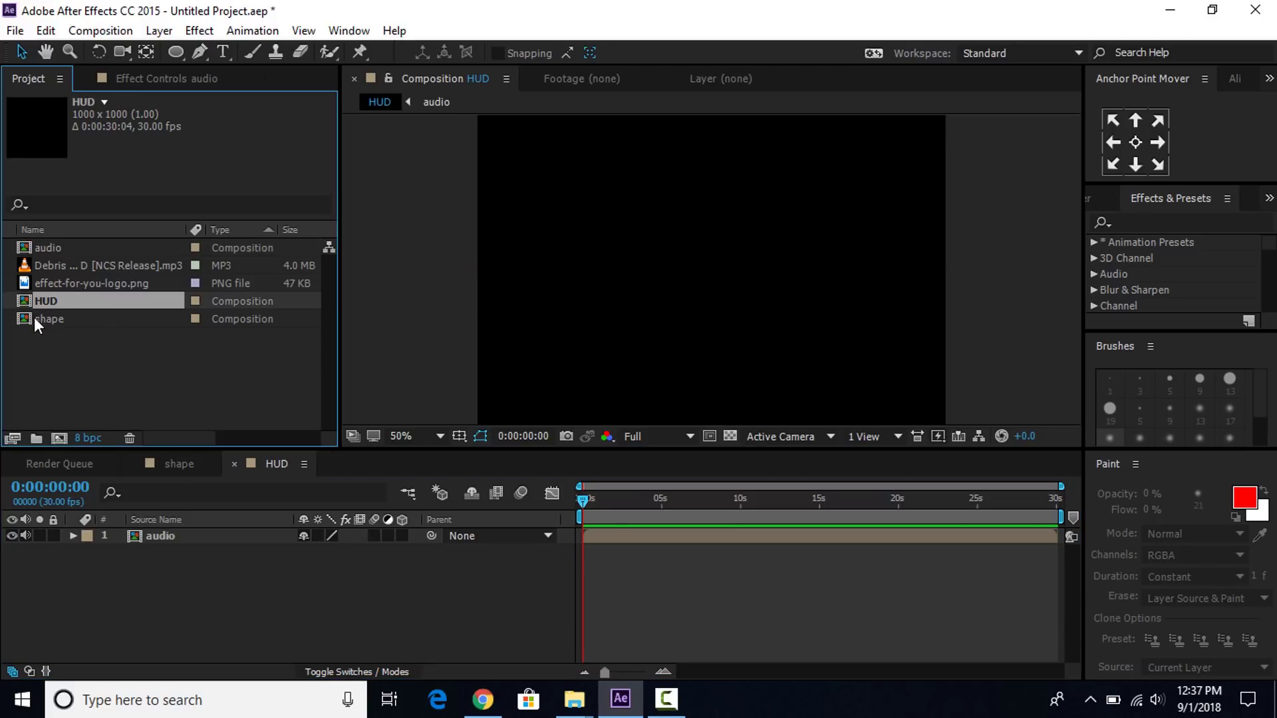
pyautogui.moveTo(34, 319); pyautogui.dragTo(188, 529)
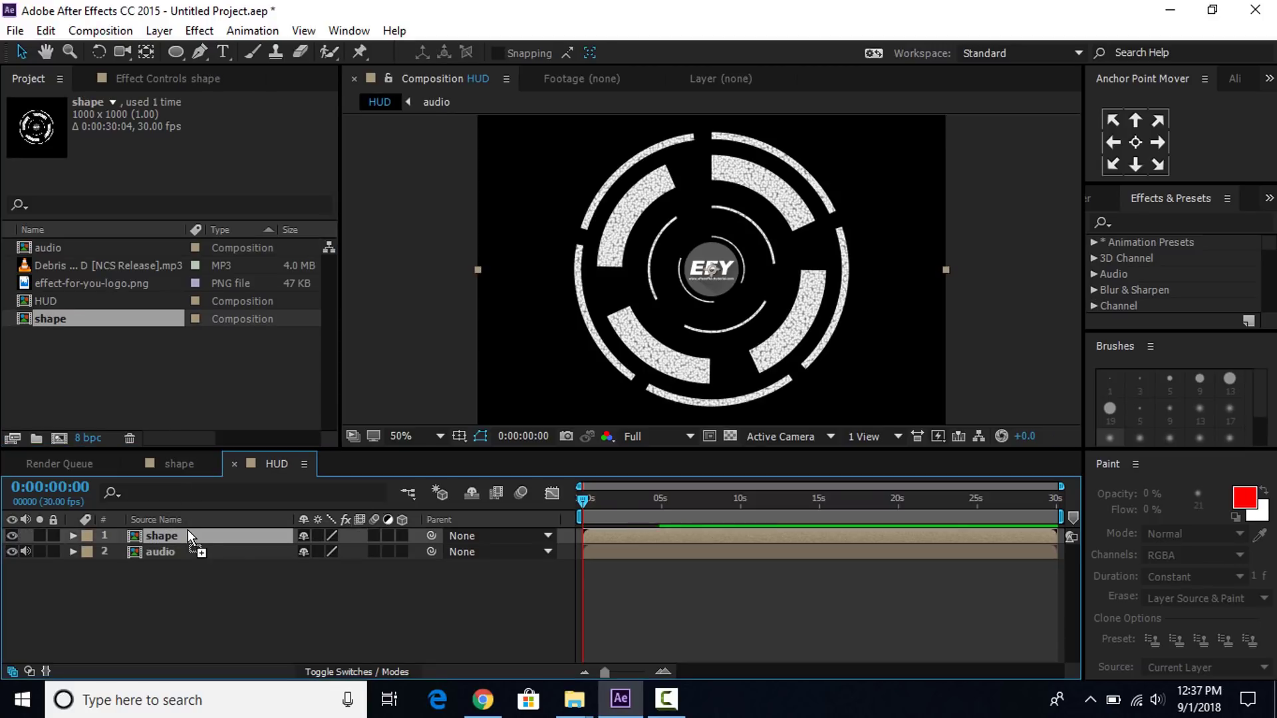
pyautogui.click(460, 590)
# Add a dark royal blue 1000 x 1000 px solid at the top of the HUD composition.
pyautogui.rightClick(470, 589)
pyautogui.moveTo(540, 409)
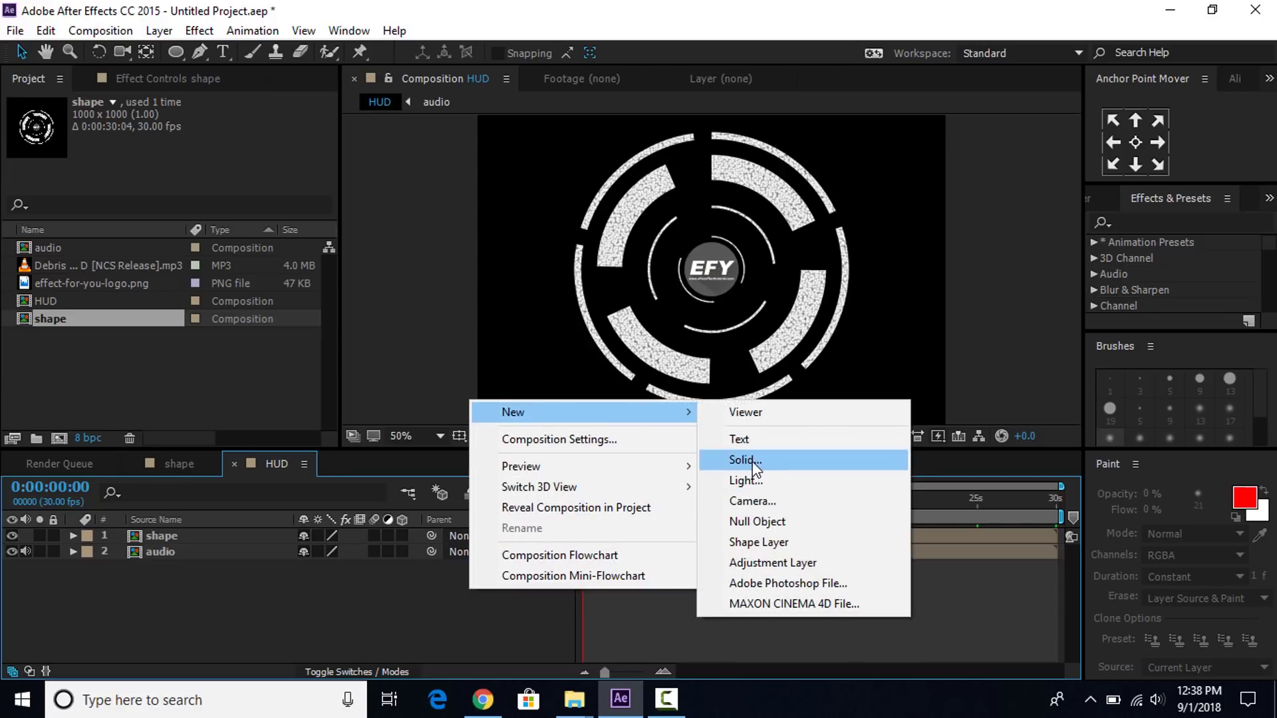
pyautogui.click(754, 464)
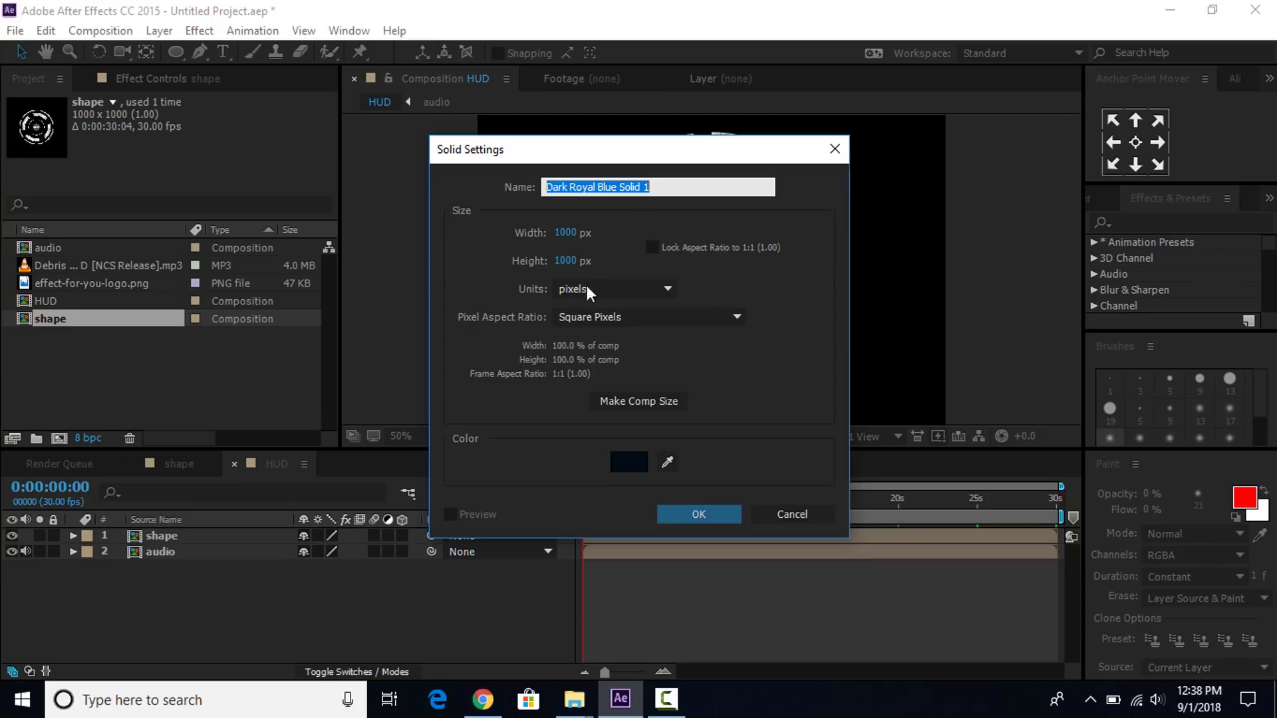
pyautogui.click(696, 512)
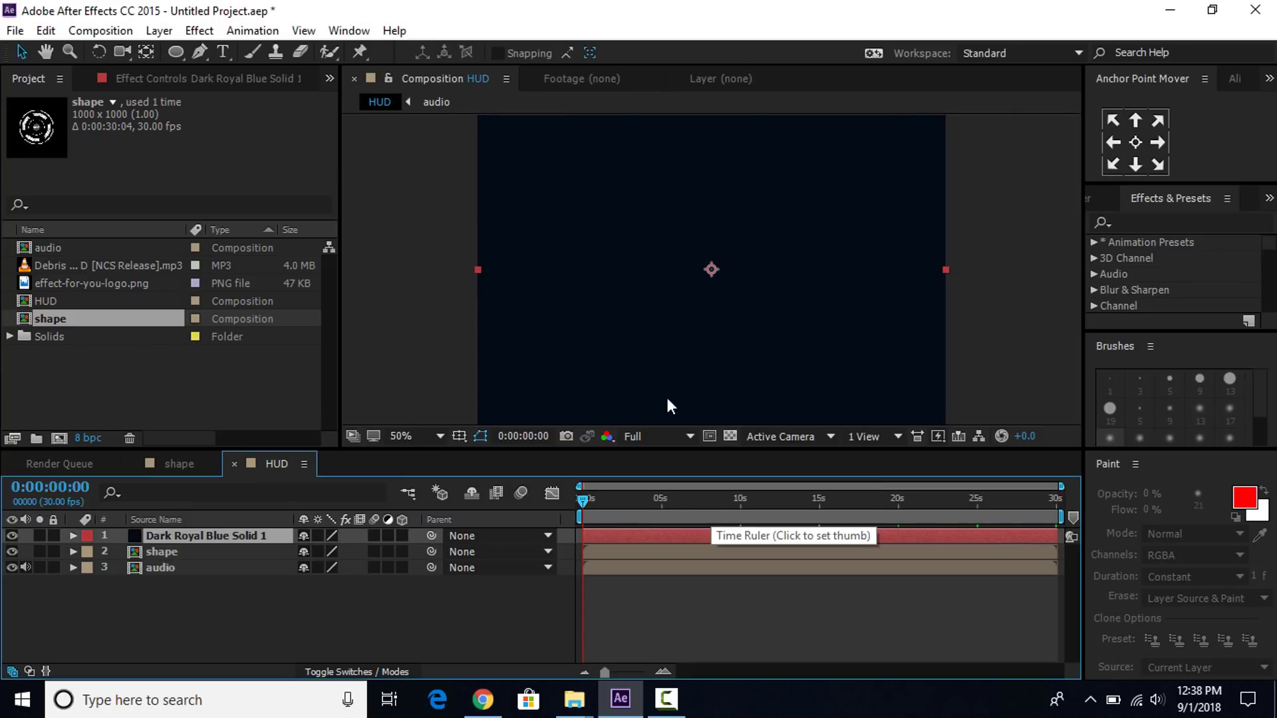
# Draw a centered circular mask slightly larger than the outermost ring on the solid, and set its mask mode to None.
pyautogui.click(176, 52)
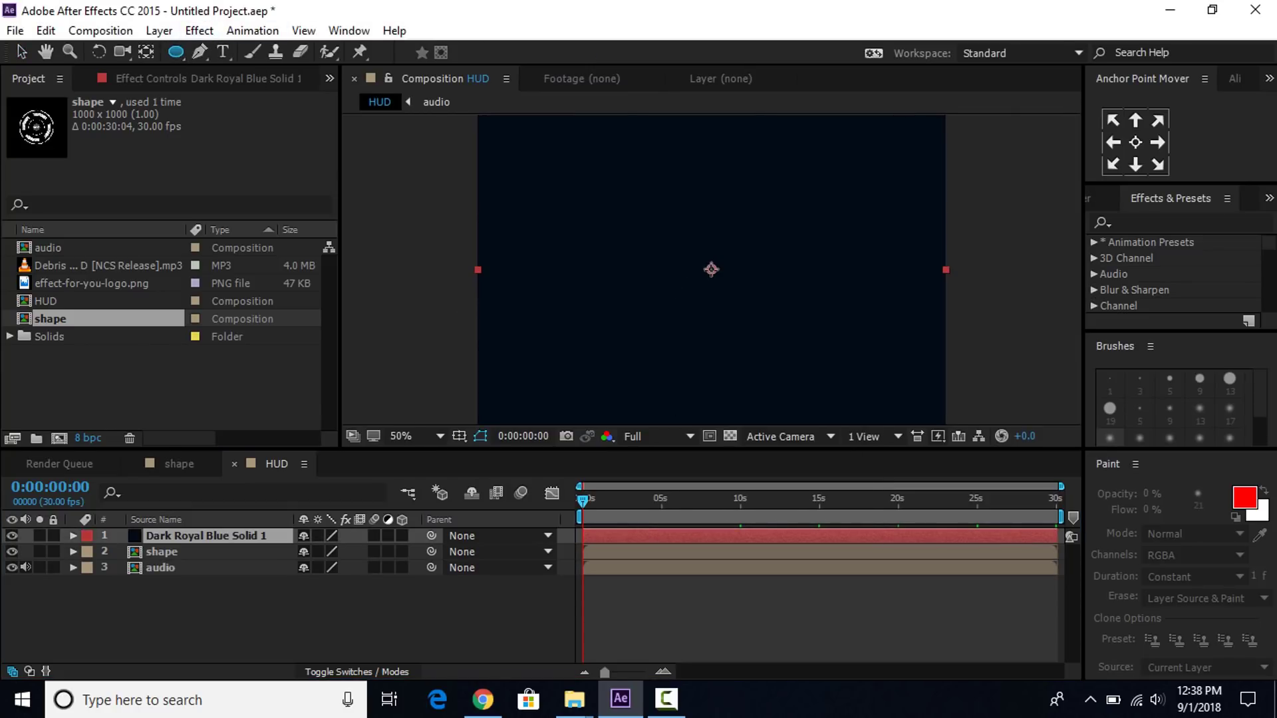
pyautogui.moveTo(710, 270); pyautogui.dragTo(863, 345)
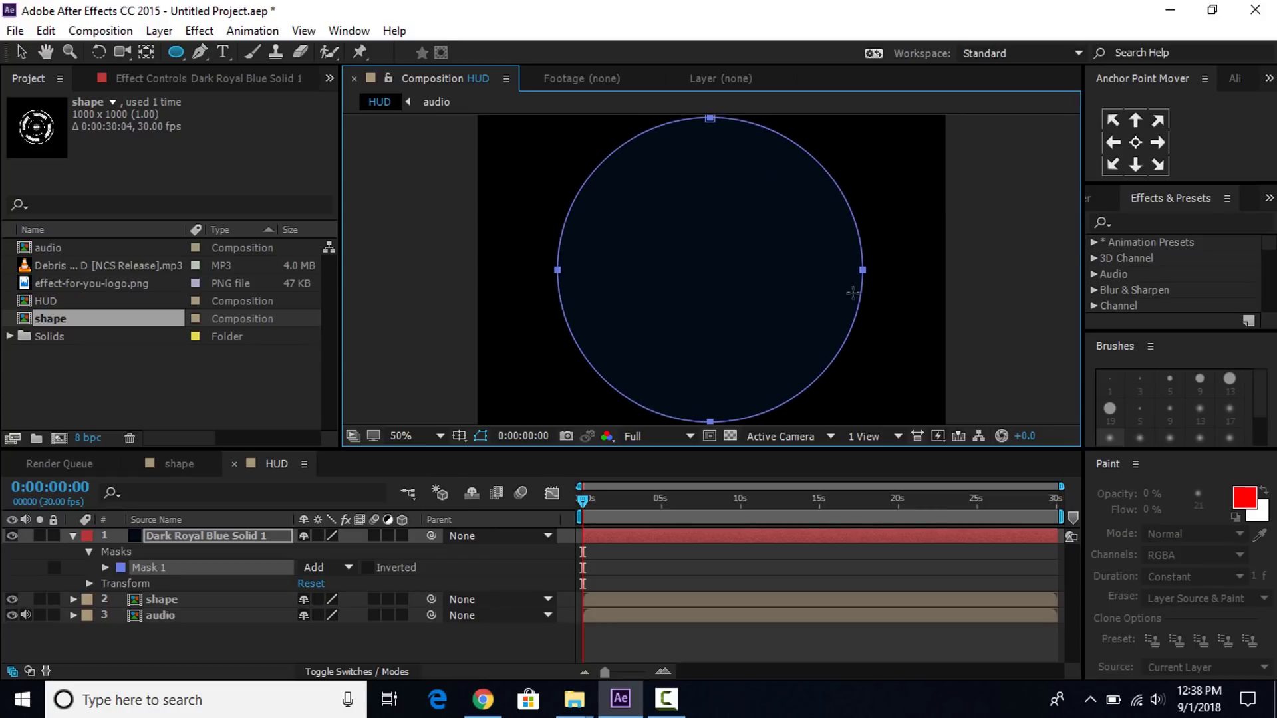
pyautogui.press(',')
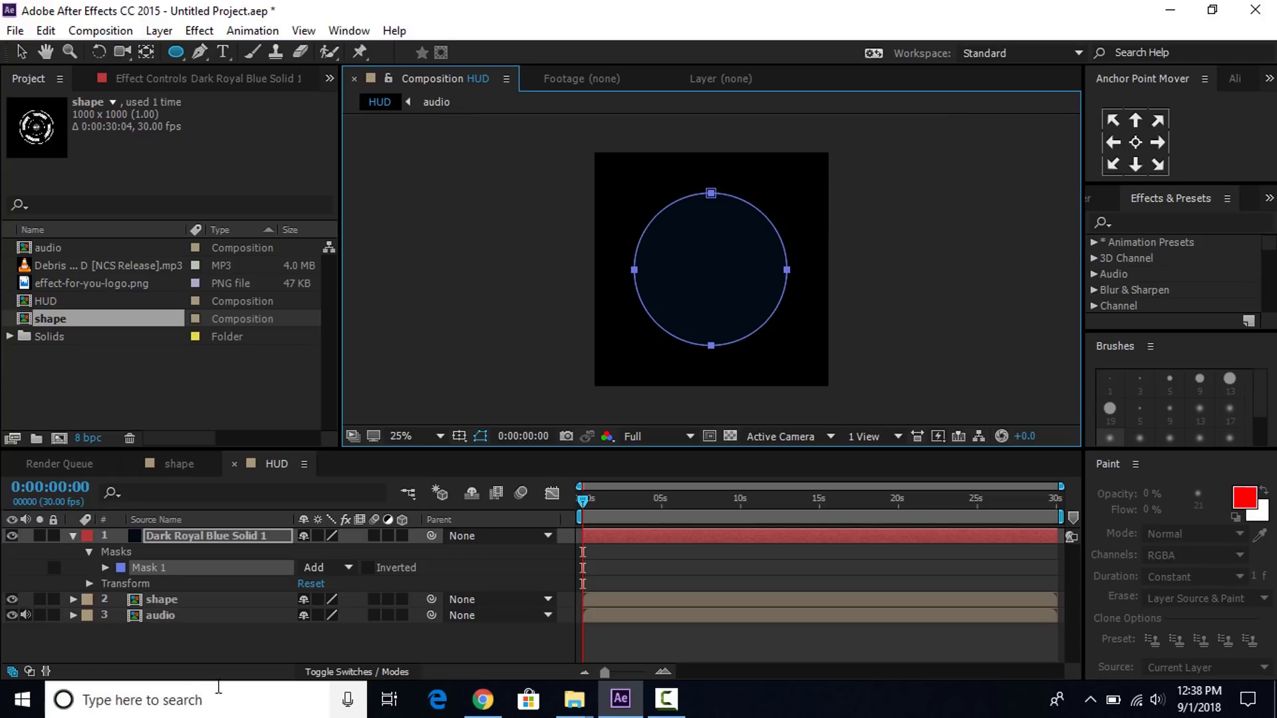
pyautogui.click(311, 569)
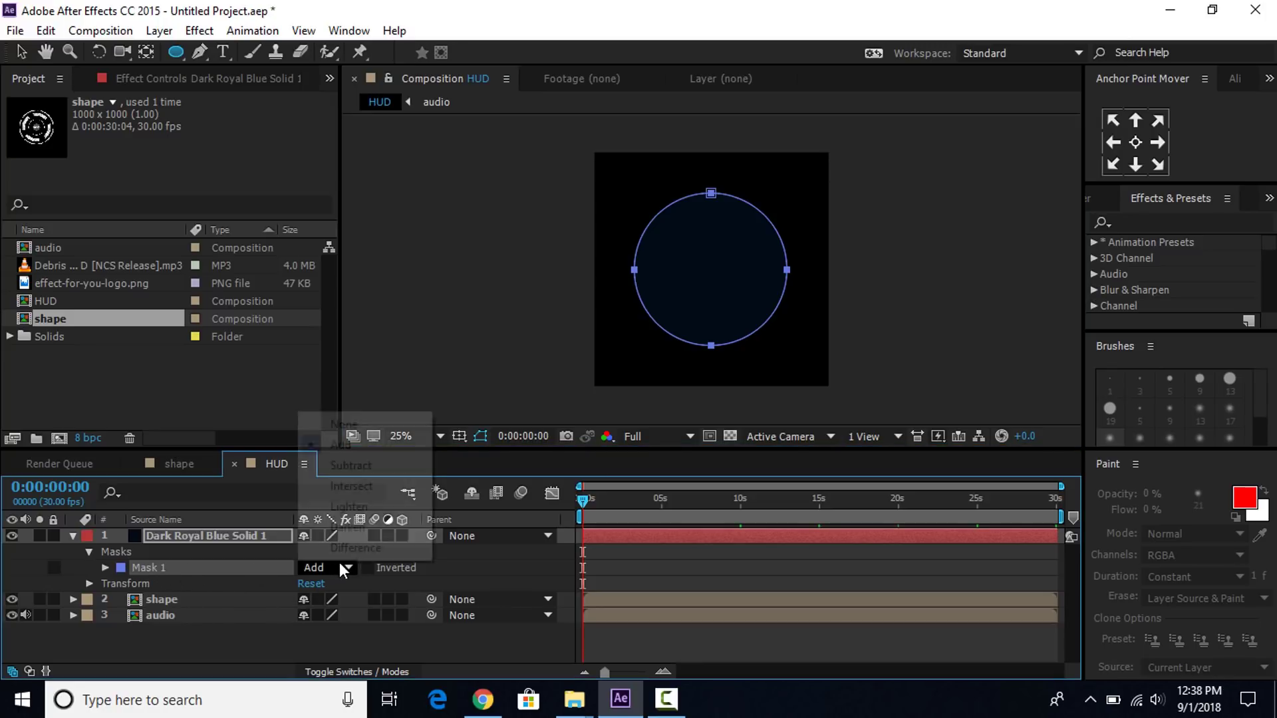
pyautogui.click(345, 426)
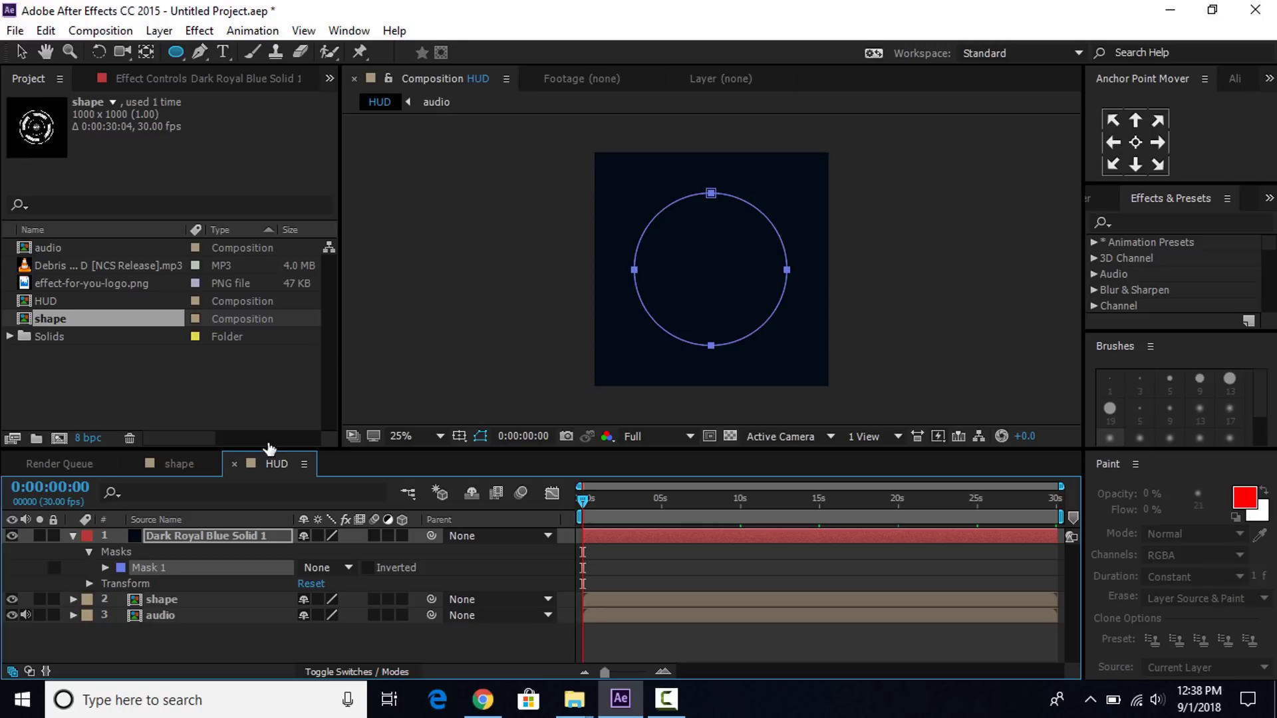
# Apply the Audio Spectrum effect to the dark royal blue solid.
pyautogui.click(237, 537)
pyautogui.hotkey('ctrl', 'space')
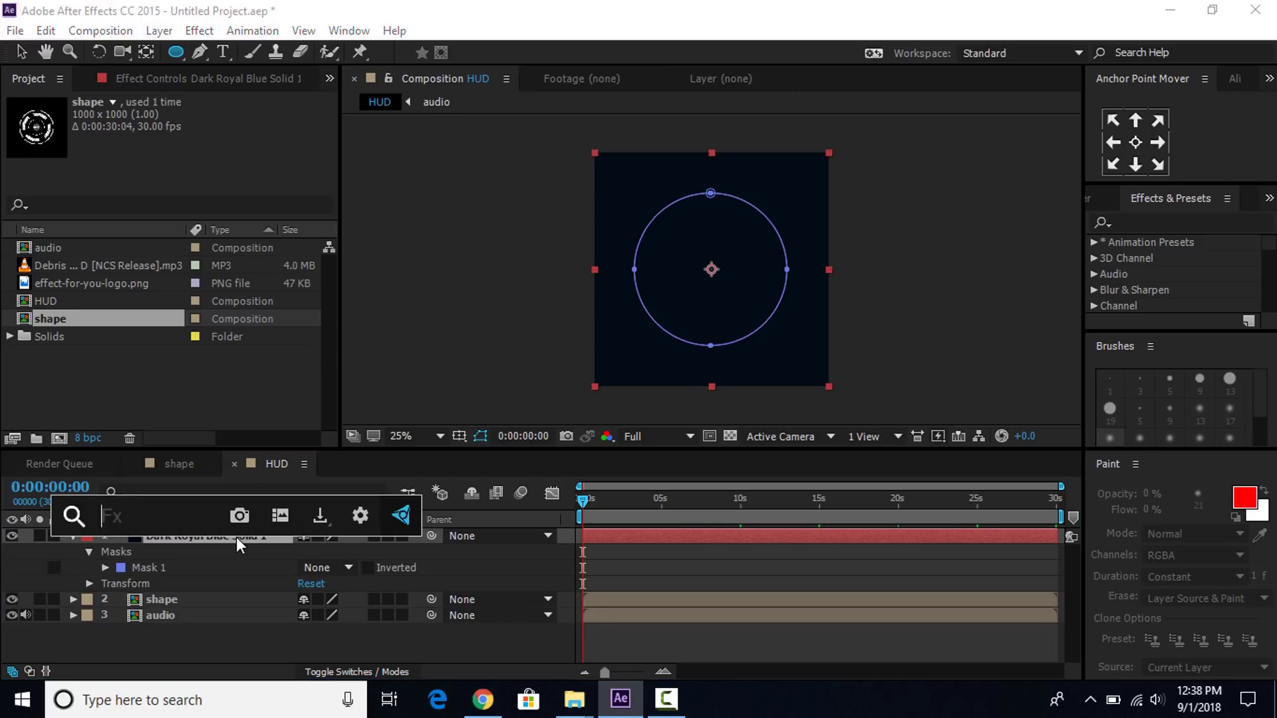
pyautogui.write('audi')
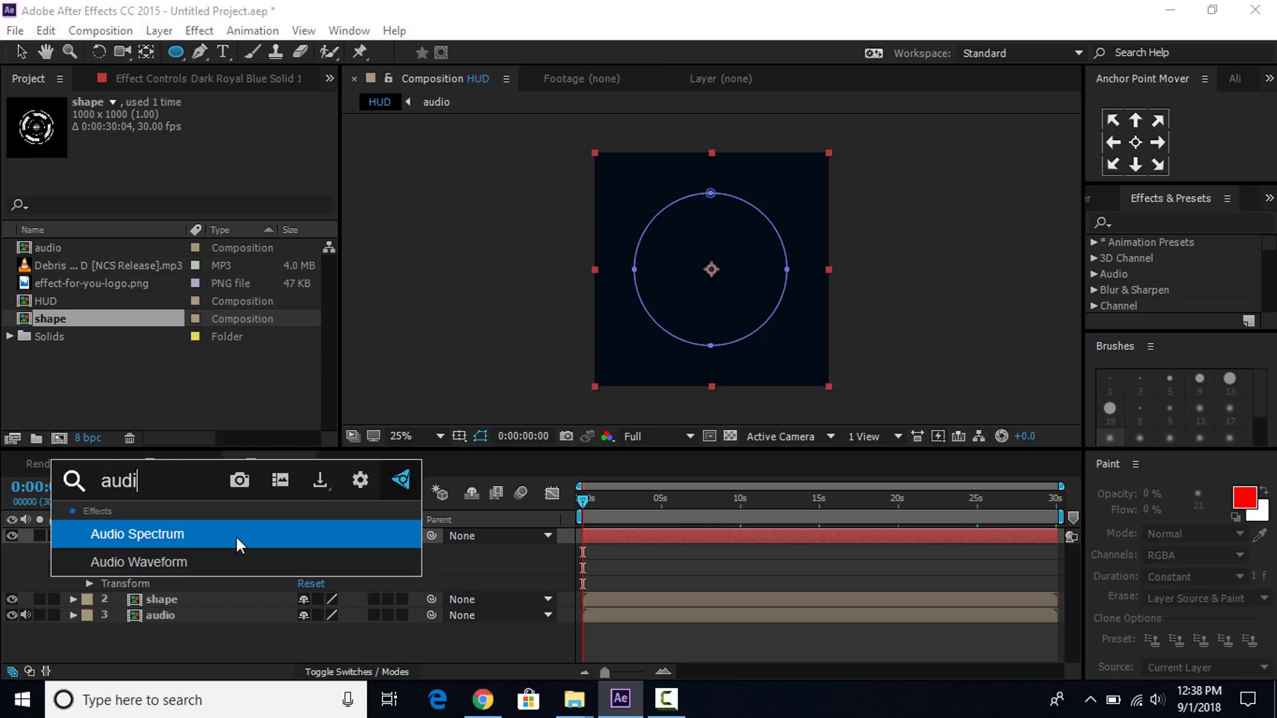
pyautogui.click(178, 534)
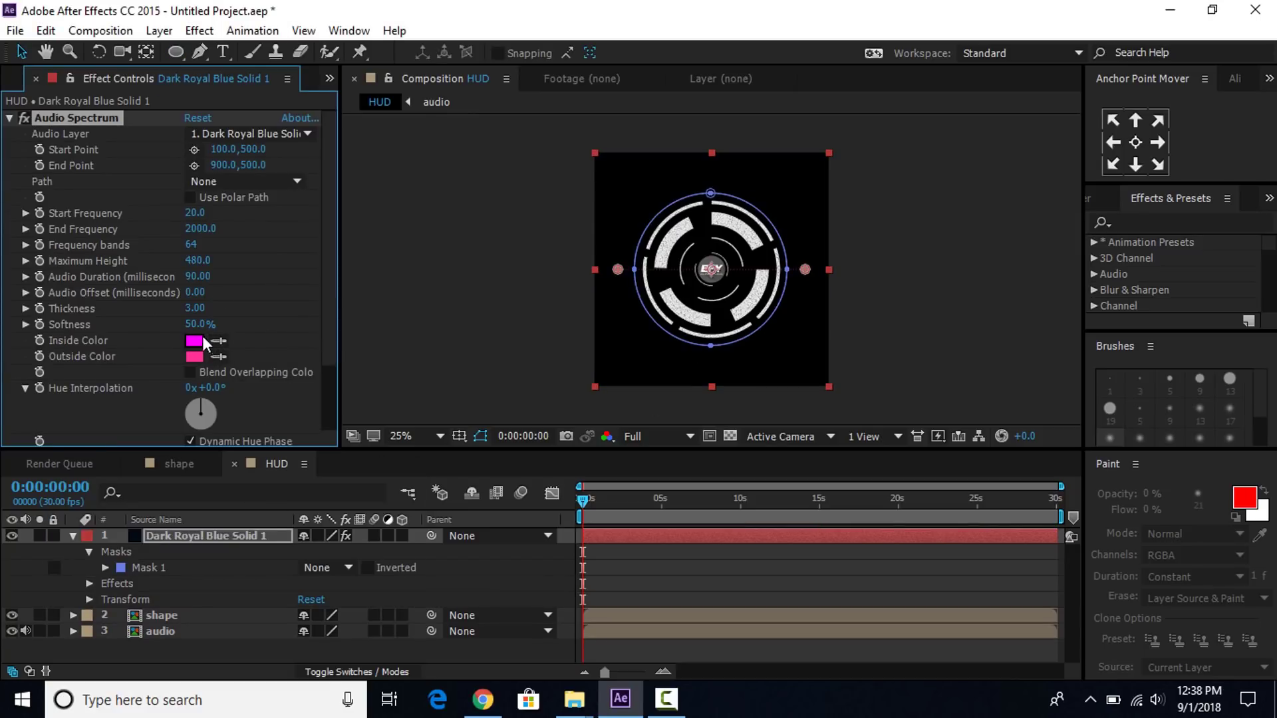
# Set the Audio Spectrum's audio layer to 3. audio and its path to Mask 1.
pyautogui.click(230, 135)
pyautogui.click(229, 137)
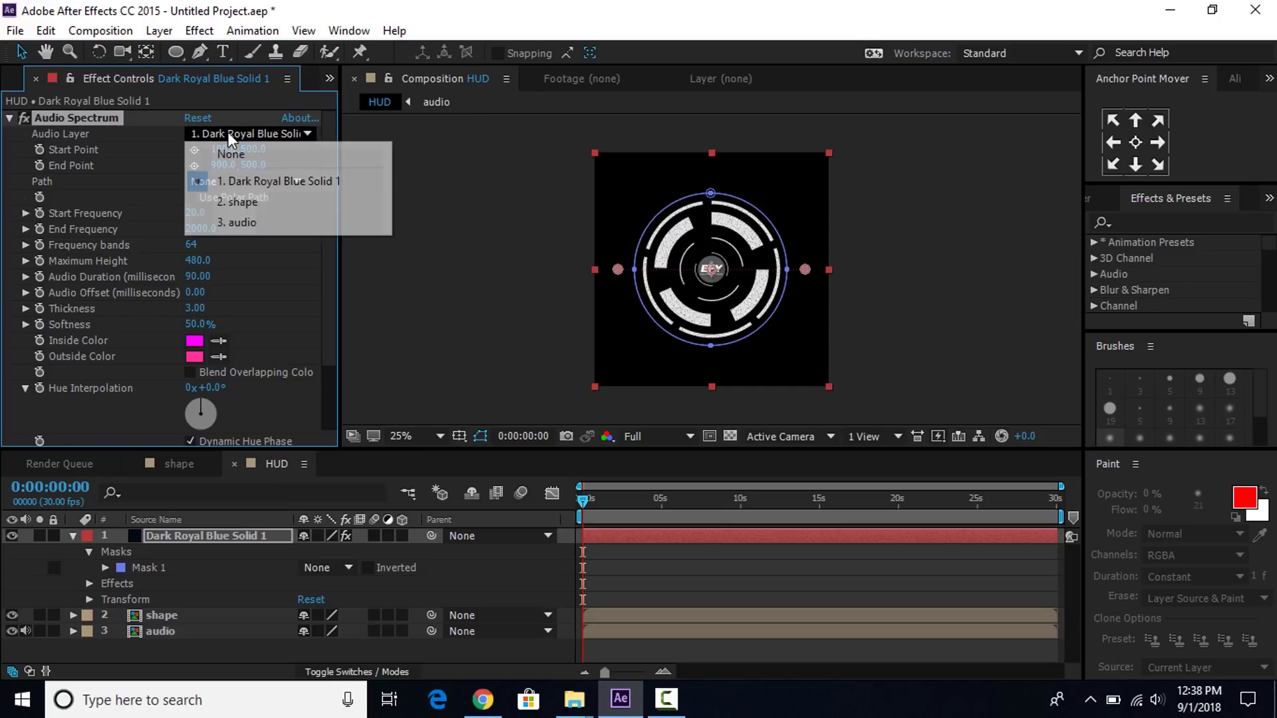
pyautogui.click(45, 139)
pyautogui.click(240, 135)
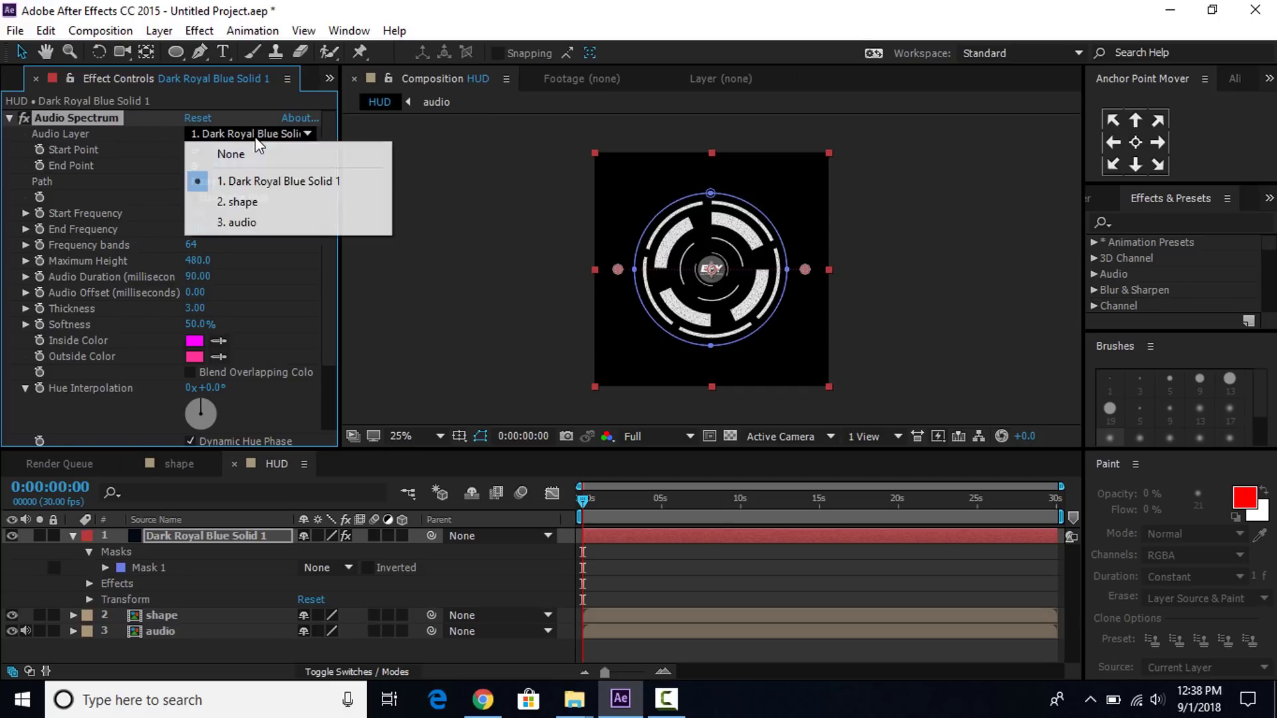
pyautogui.click(242, 222)
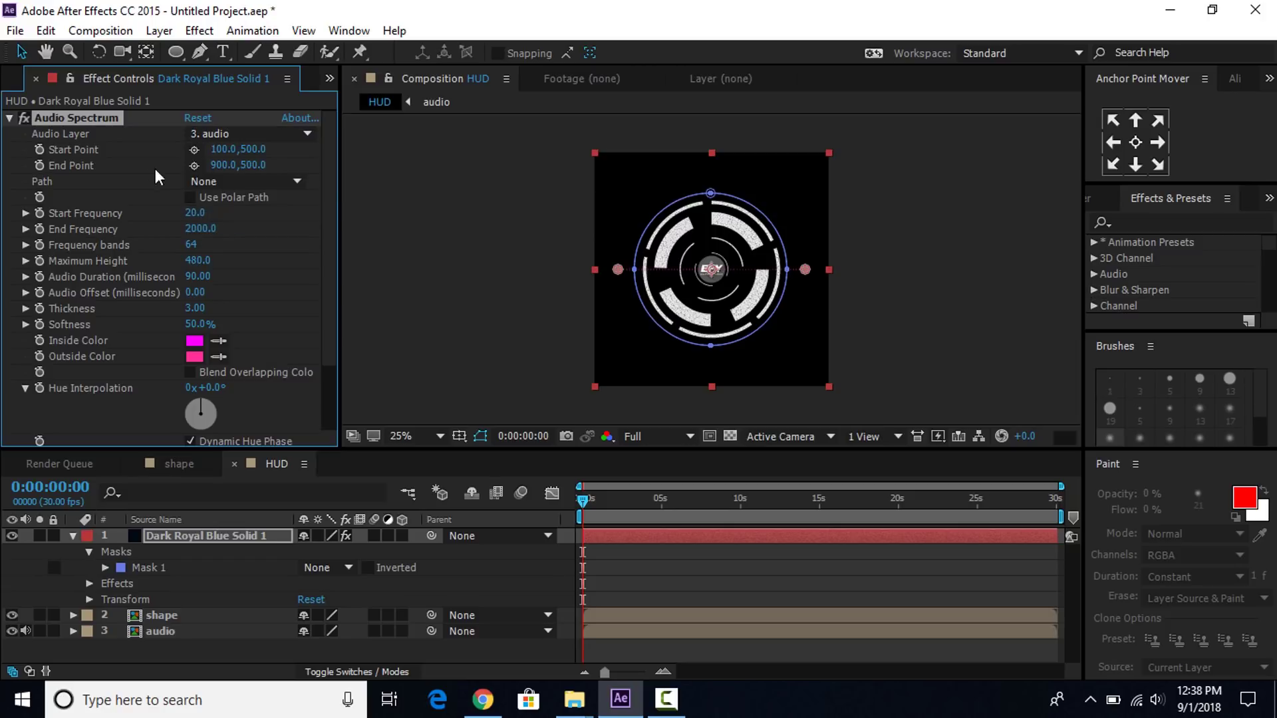
pyautogui.click(230, 182)
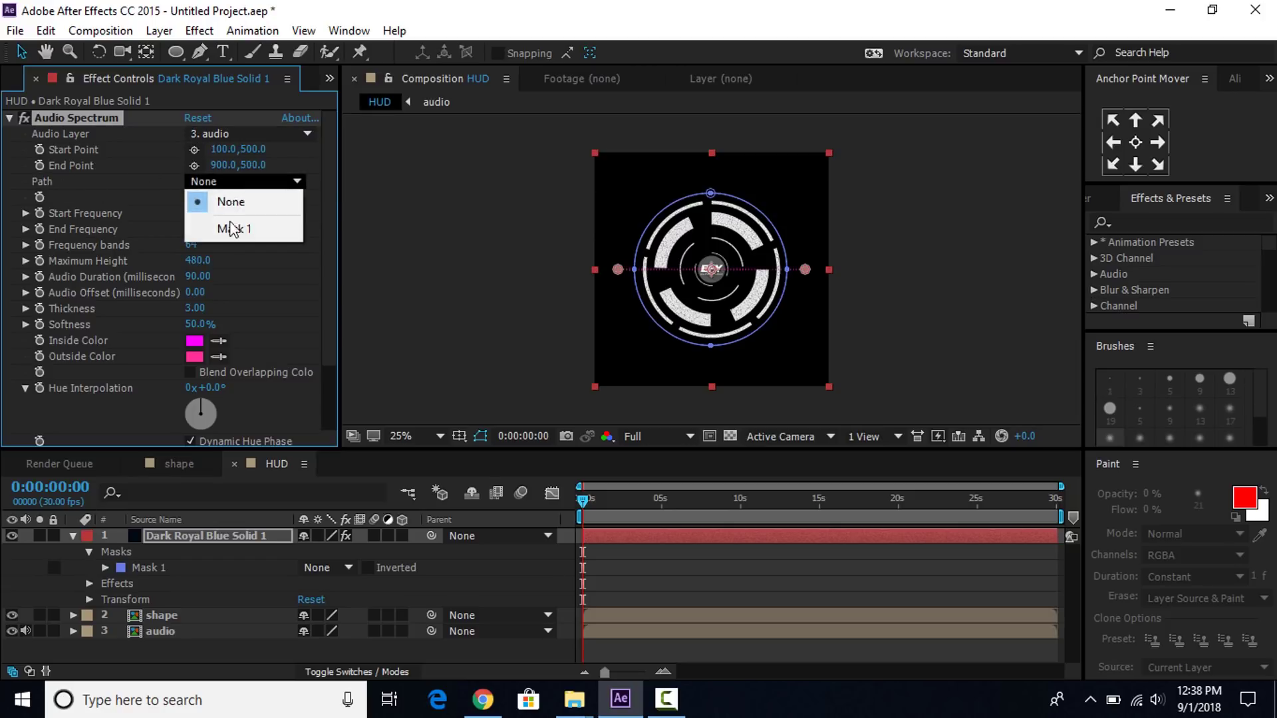
pyautogui.click(240, 230)
pyautogui.scroll(2, 665, 233)
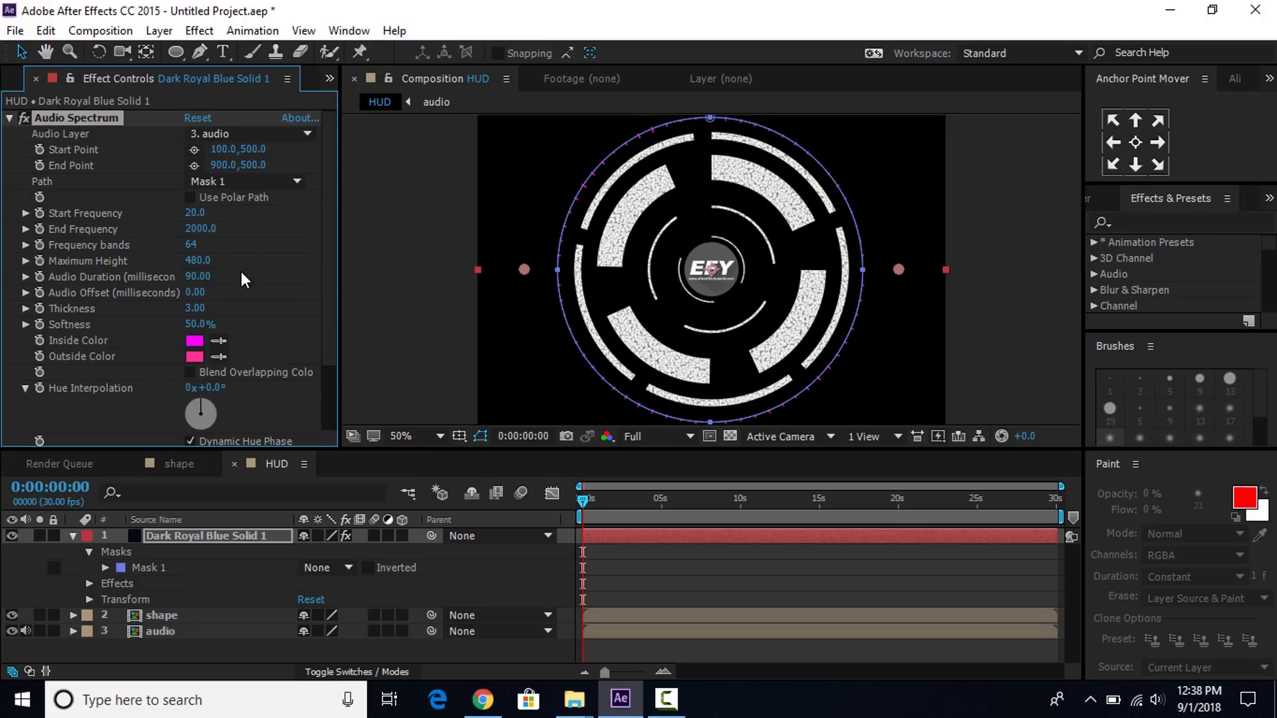
# Change the Audio Spectrum's inside and outside colors to white.
pyautogui.click(198, 344)
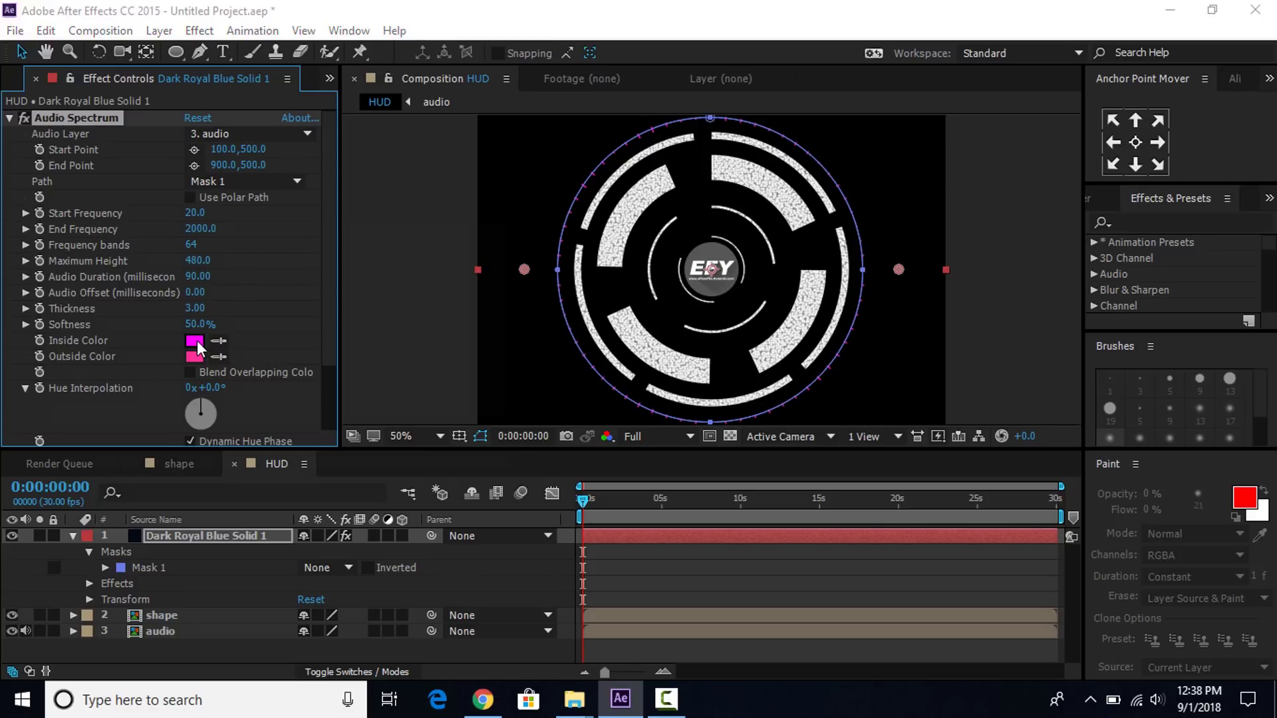
pyautogui.click(53, 256)
pyautogui.click(467, 262)
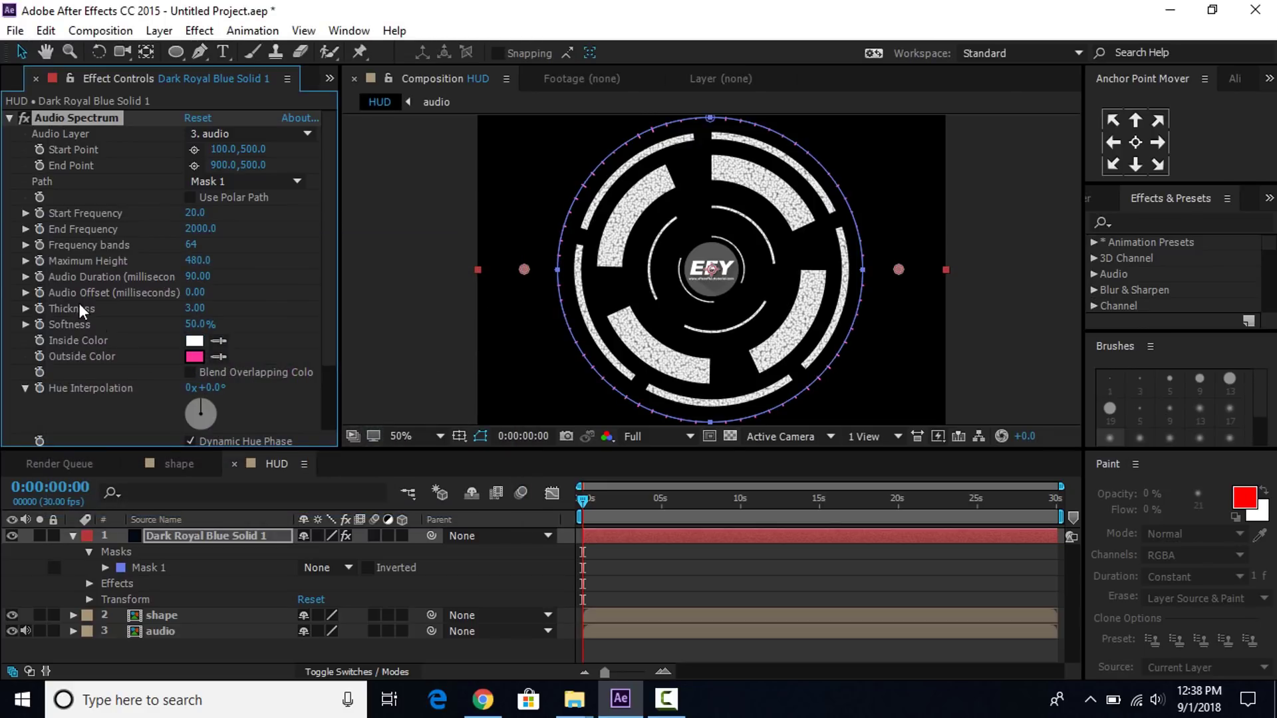
pyautogui.click(193, 358)
pyautogui.click(459, 268)
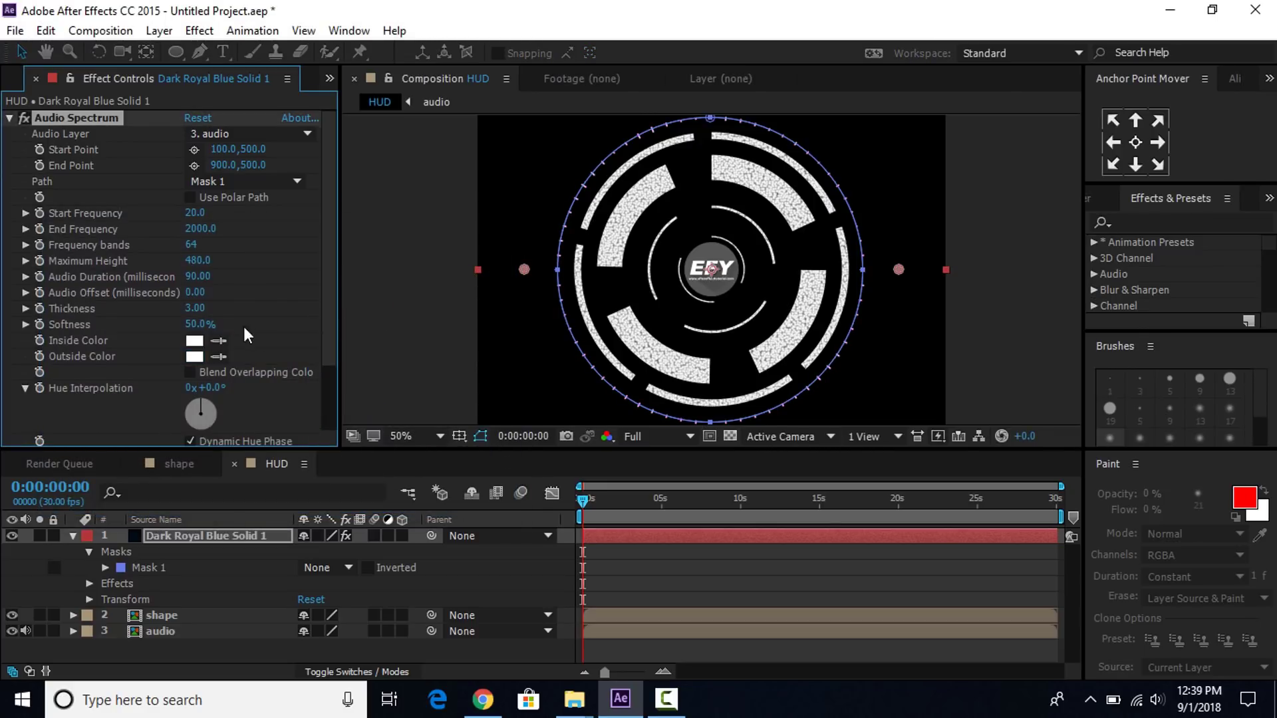
# Set the Audio Spectrum's side options to Side B.
pyautogui.scroll(-3, 336, 372)
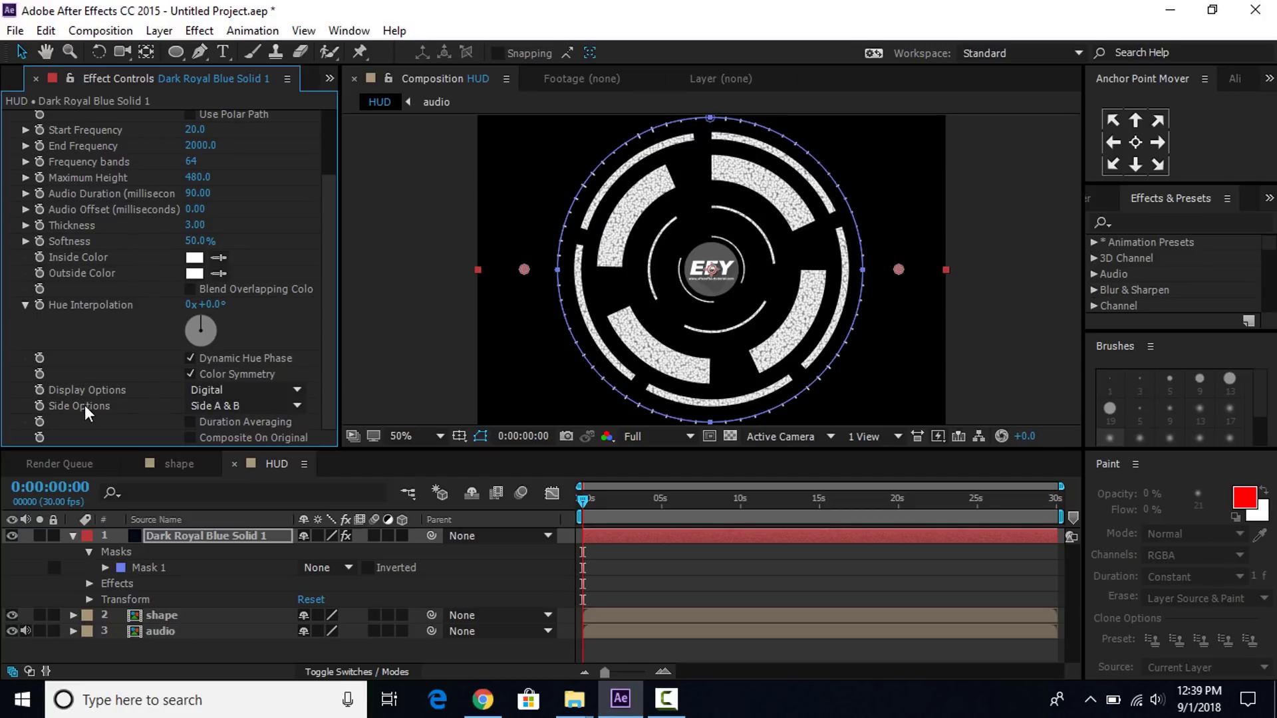
pyautogui.click(215, 408)
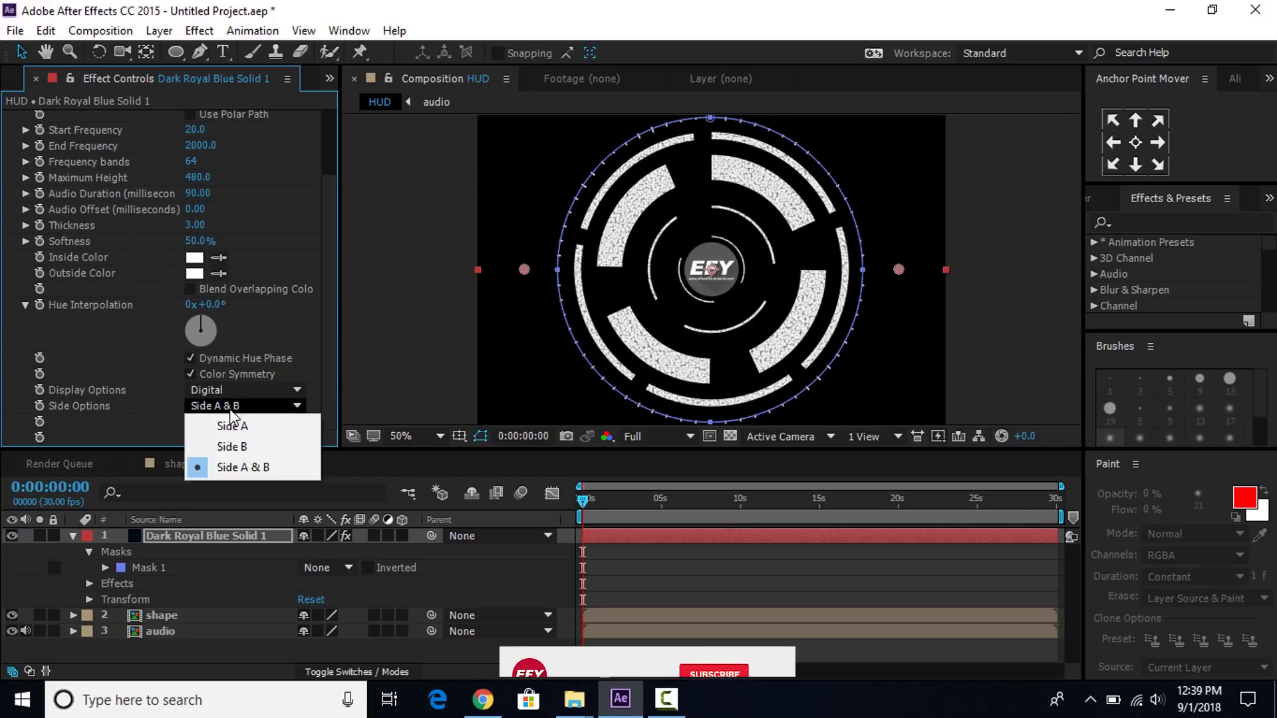
pyautogui.click(238, 447)
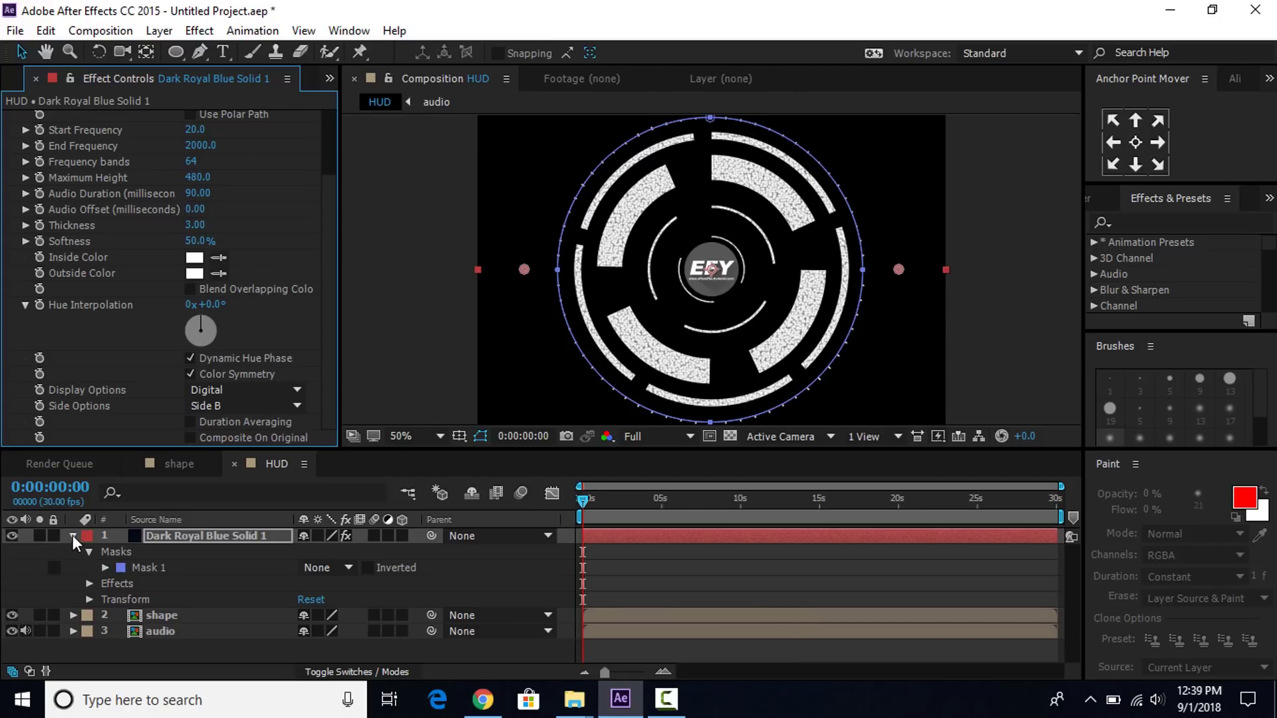
# Set the Audio Spectrum's start frequency to 1 and its end frequency to 1100.
pyautogui.click(74, 536)
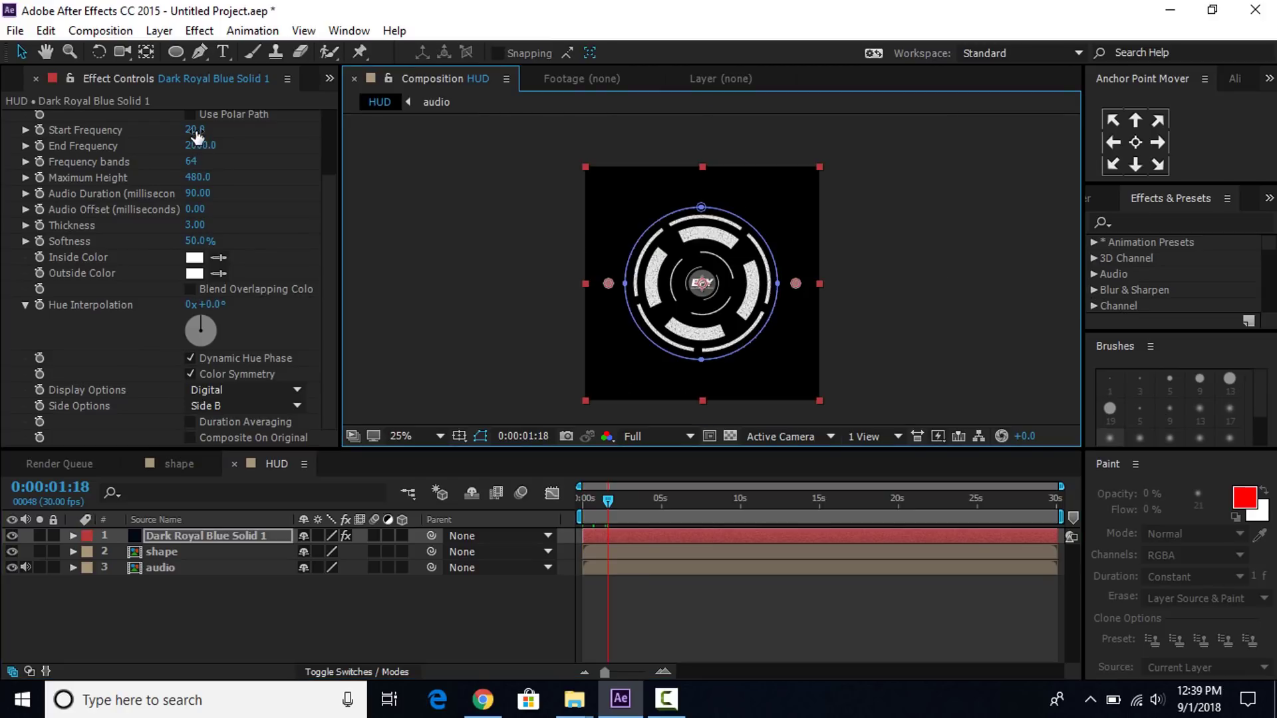
pyautogui.moveTo(196, 136); pyautogui.dragTo(176, 131)
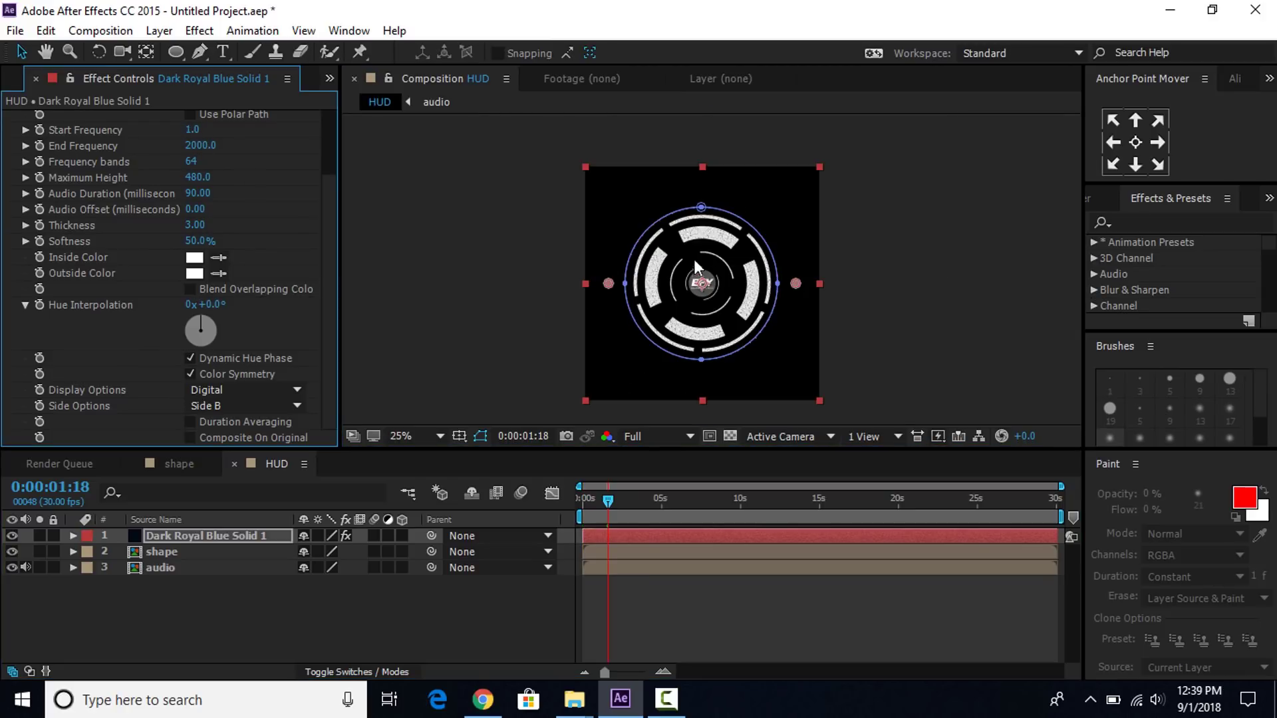
pyautogui.scroll(2, 693, 275)
pyautogui.click(192, 146)
pyautogui.write('1100')
pyautogui.press('Return')
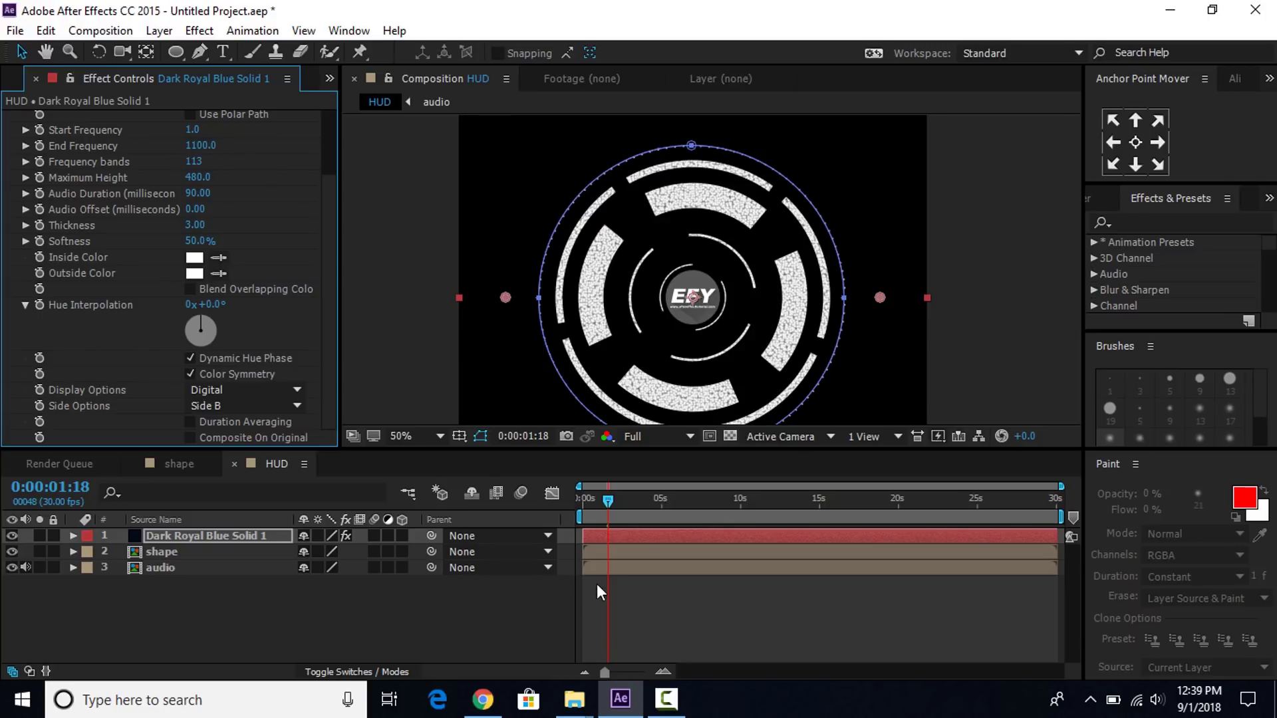
# Set the Audio Spectrum's frequency bands to 650 and its maximum height to 580.
pyautogui.click(628, 497)
pyautogui.moveTo(194, 161); pyautogui.dragTo(750, 164)
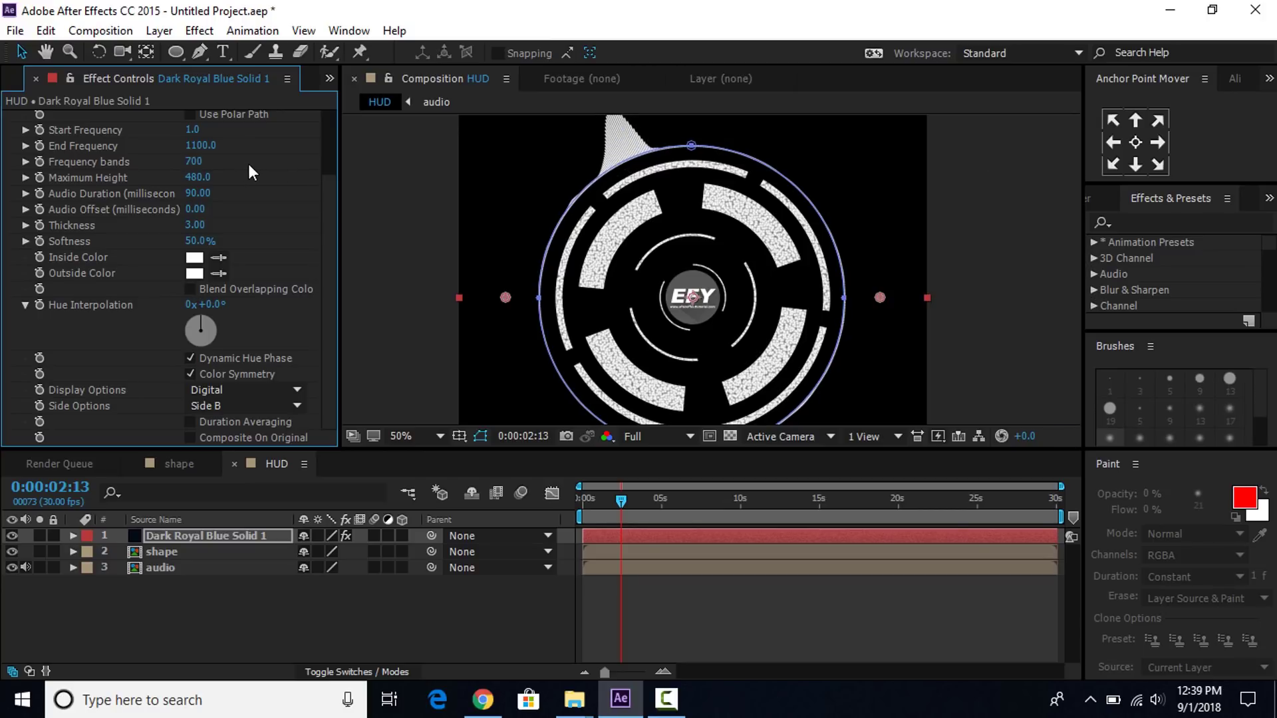
pyautogui.moveTo(183, 160); pyautogui.dragTo(167, 161)
pyautogui.click(185, 161)
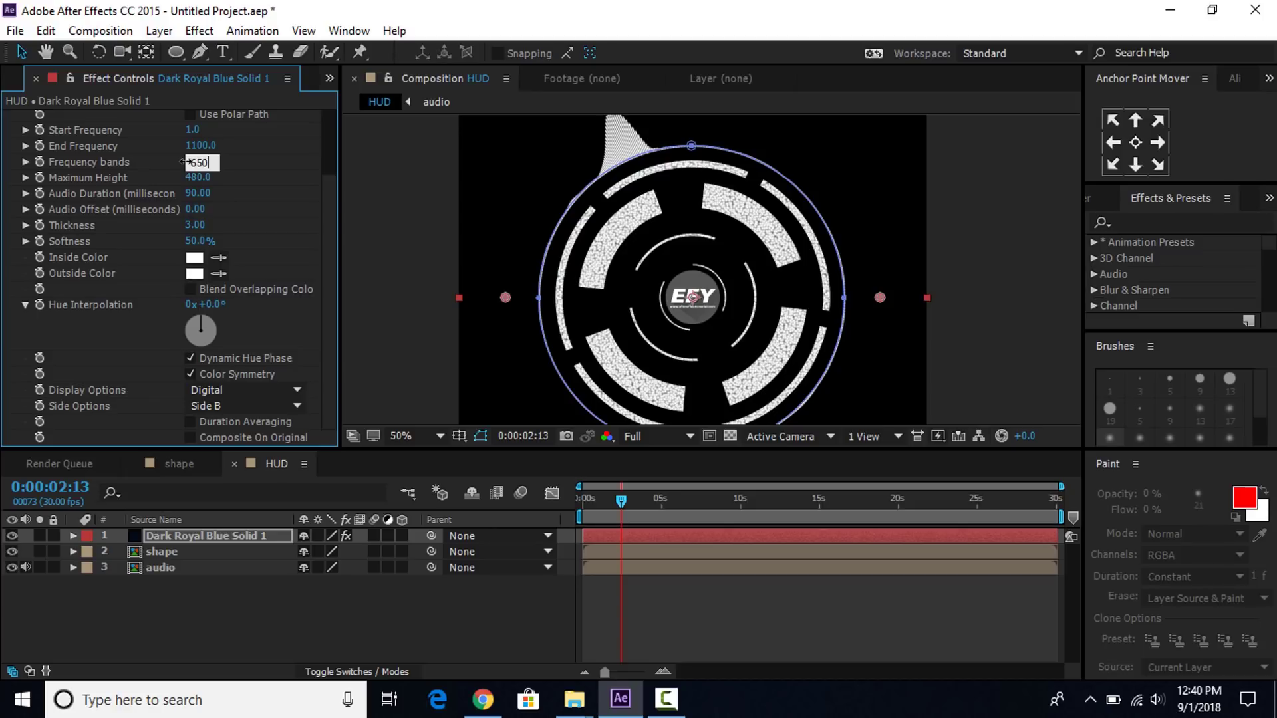
pyautogui.write('650')
pyautogui.press('Return')
pyautogui.scroll(-2, 697, 256)
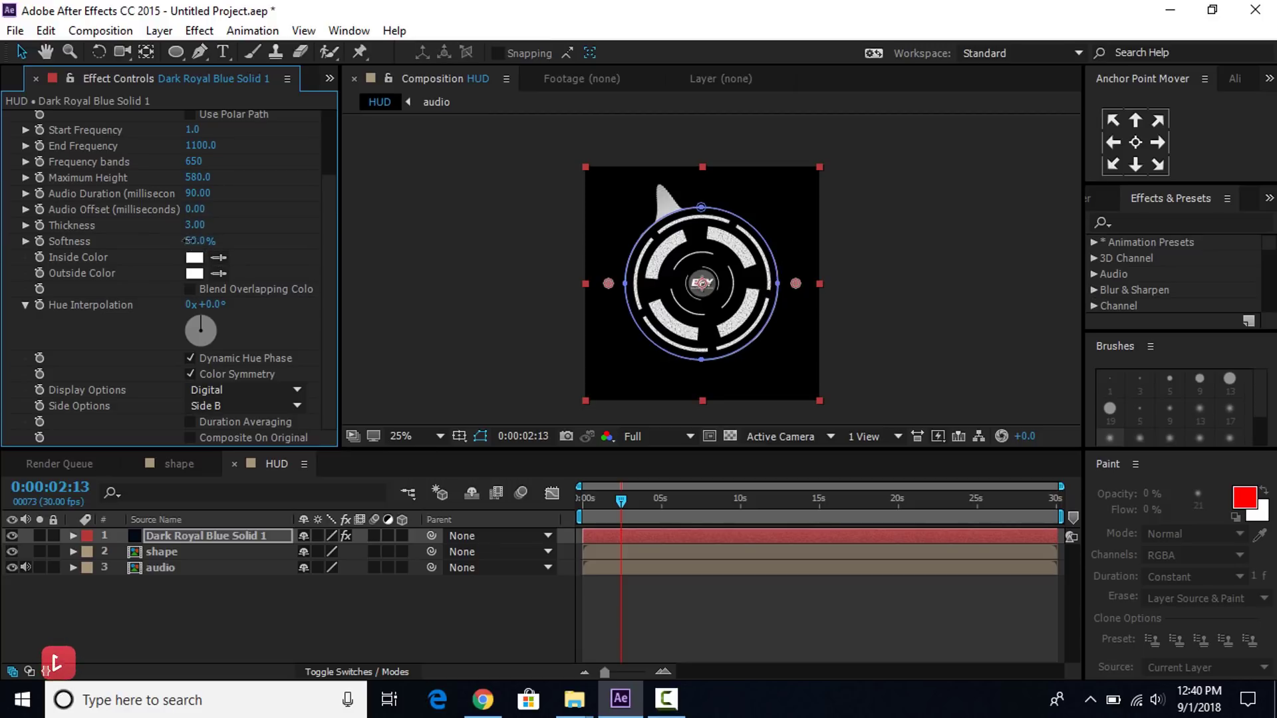
# Set the Audio Spectrum's thickness to 20 and its softness to 0%.
pyautogui.moveTo(195, 224); pyautogui.dragTo(344, 225)
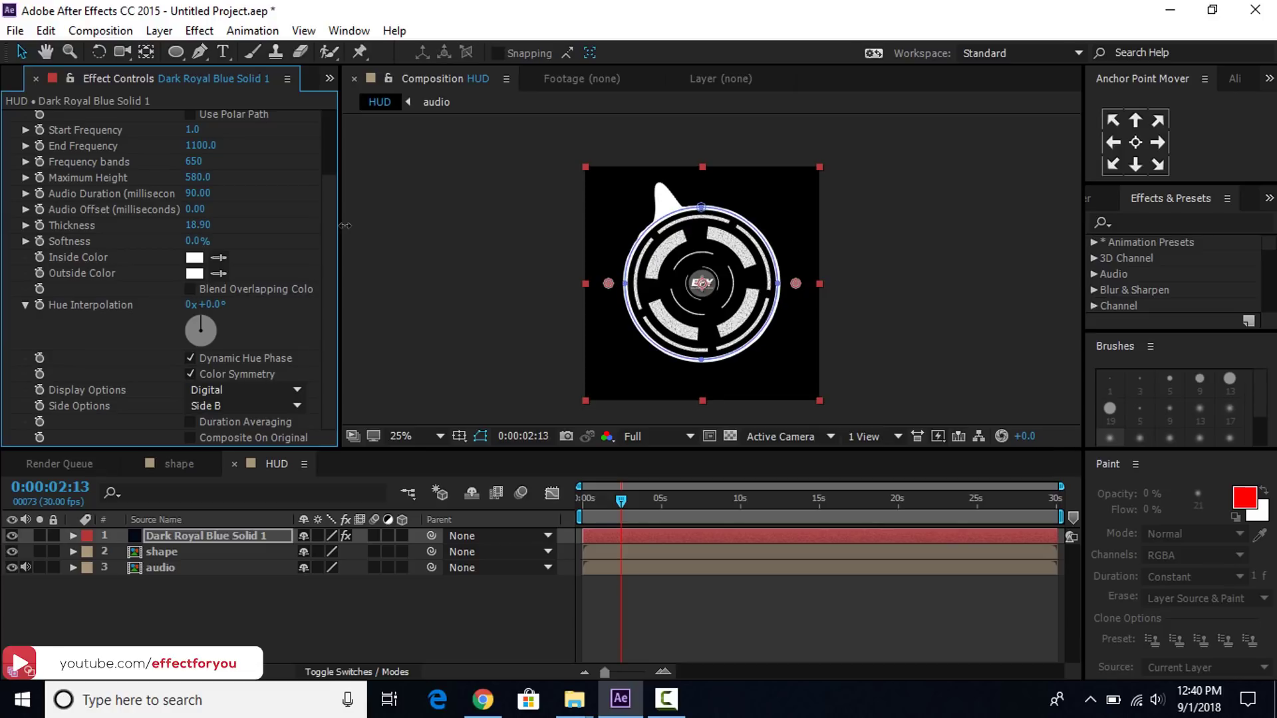
pyautogui.press('.')
pyautogui.moveTo(158, 228); pyautogui.dragTo(197, 240)
pyautogui.click(199, 227)
pyautogui.write('20')
pyautogui.press('Return')
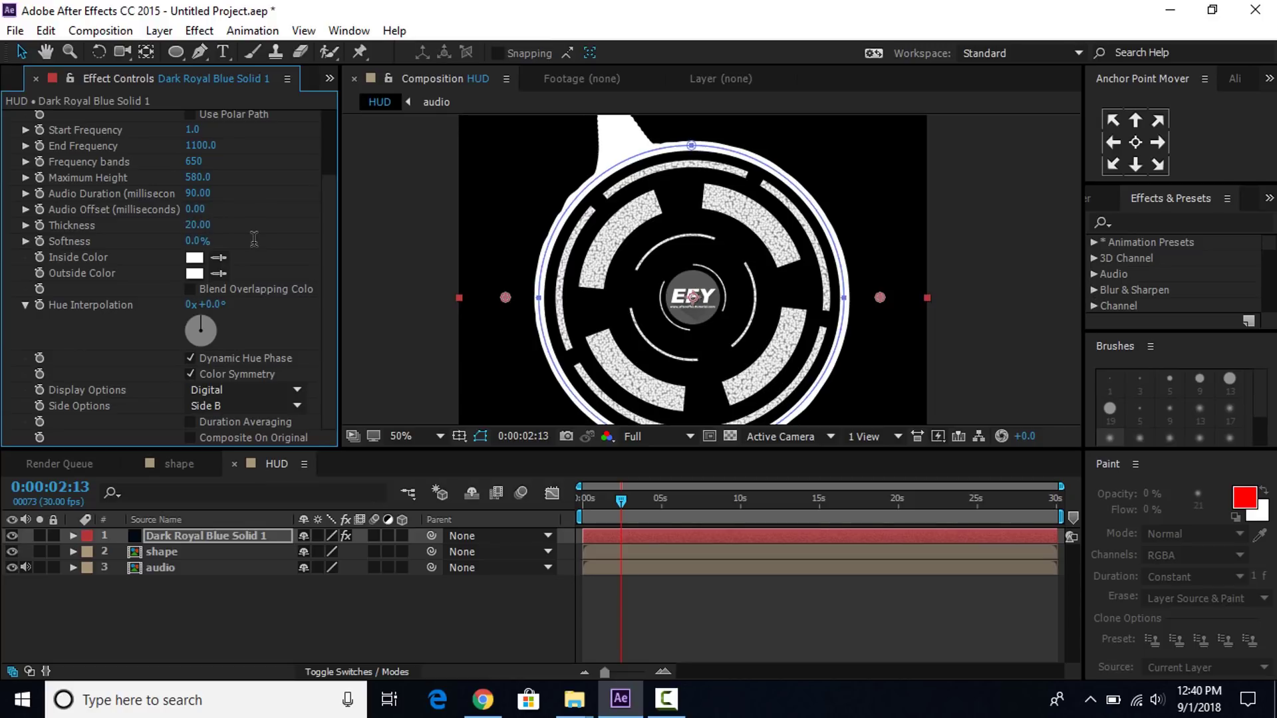
# Add an adjustment layer at the top of the HUD composition and apply Find Edges to it with Invert enabled.
pyautogui.click(361, 613)
pyautogui.rightClick(370, 612)
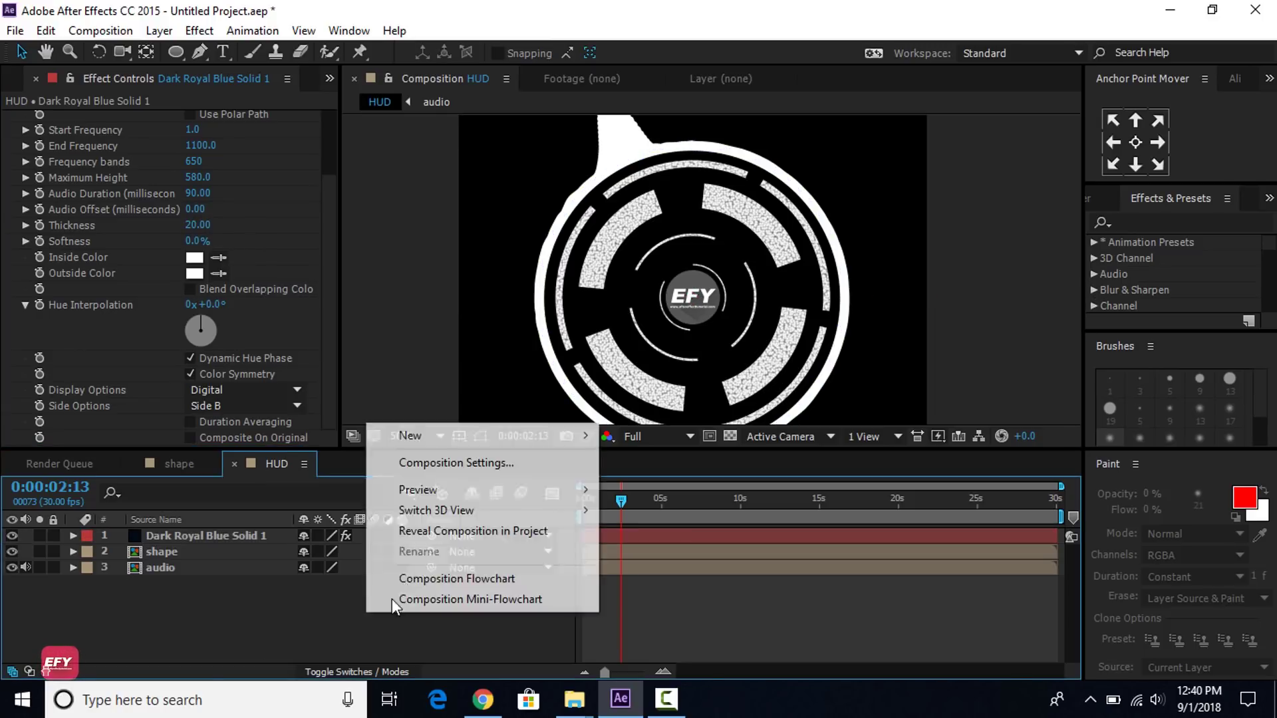
pyautogui.moveTo(431, 445)
pyautogui.click(660, 588)
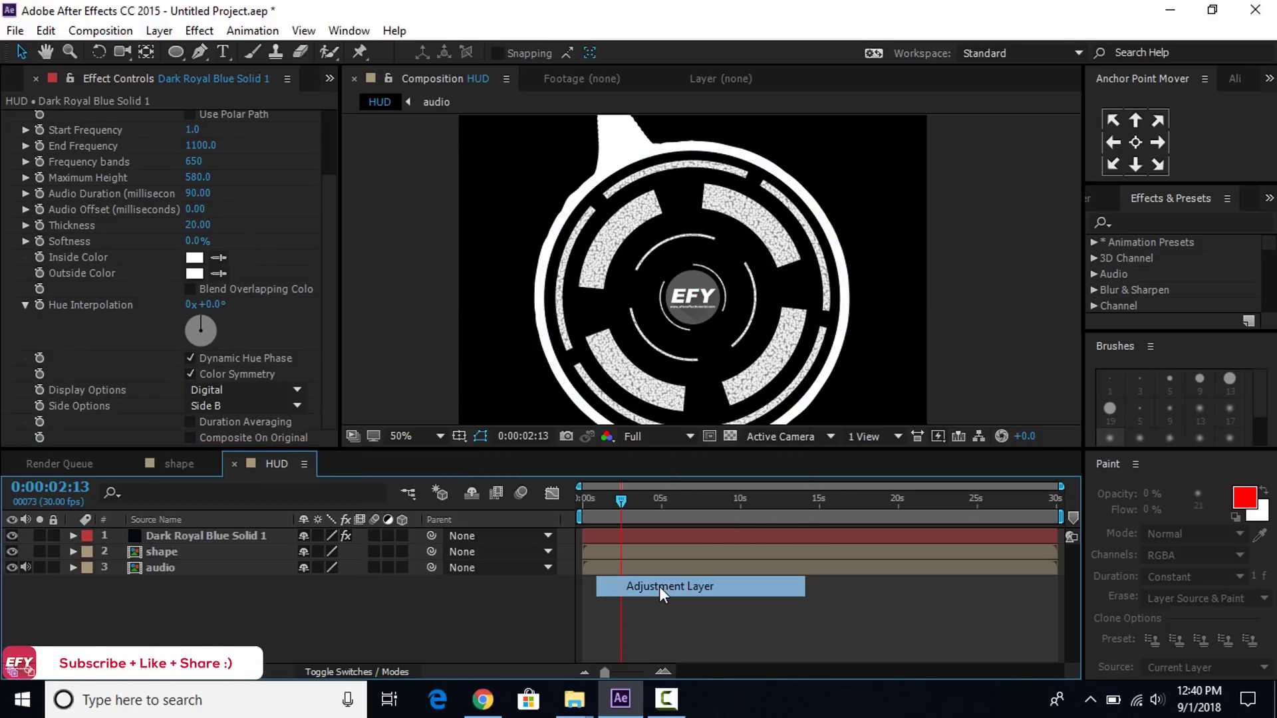
pyautogui.hotkey('ctrl', 'space')
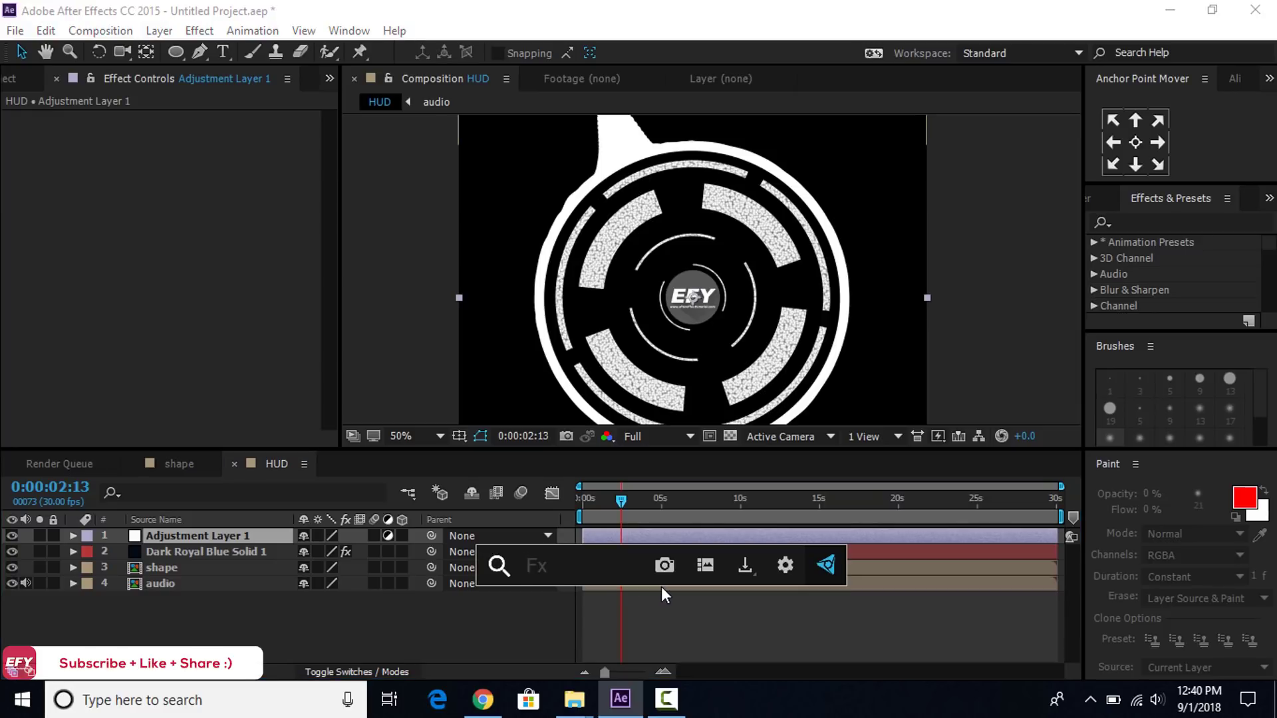
pyautogui.write('fin')
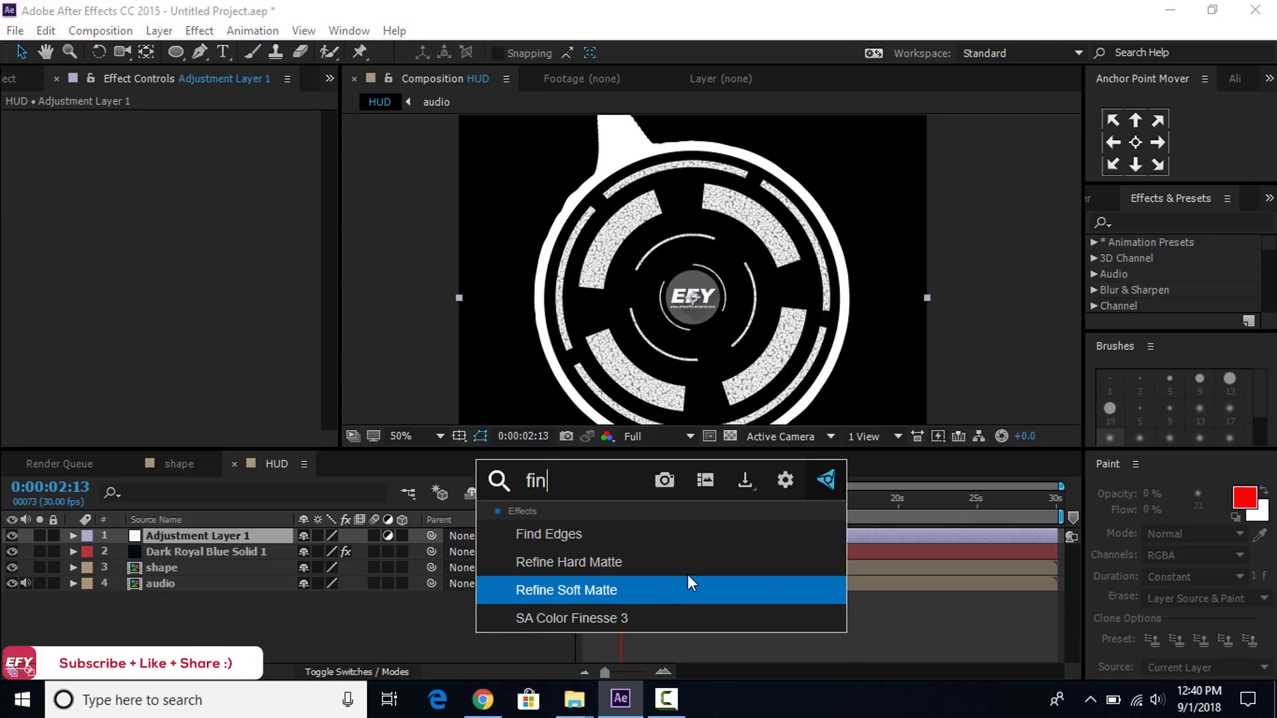
pyautogui.click(604, 533)
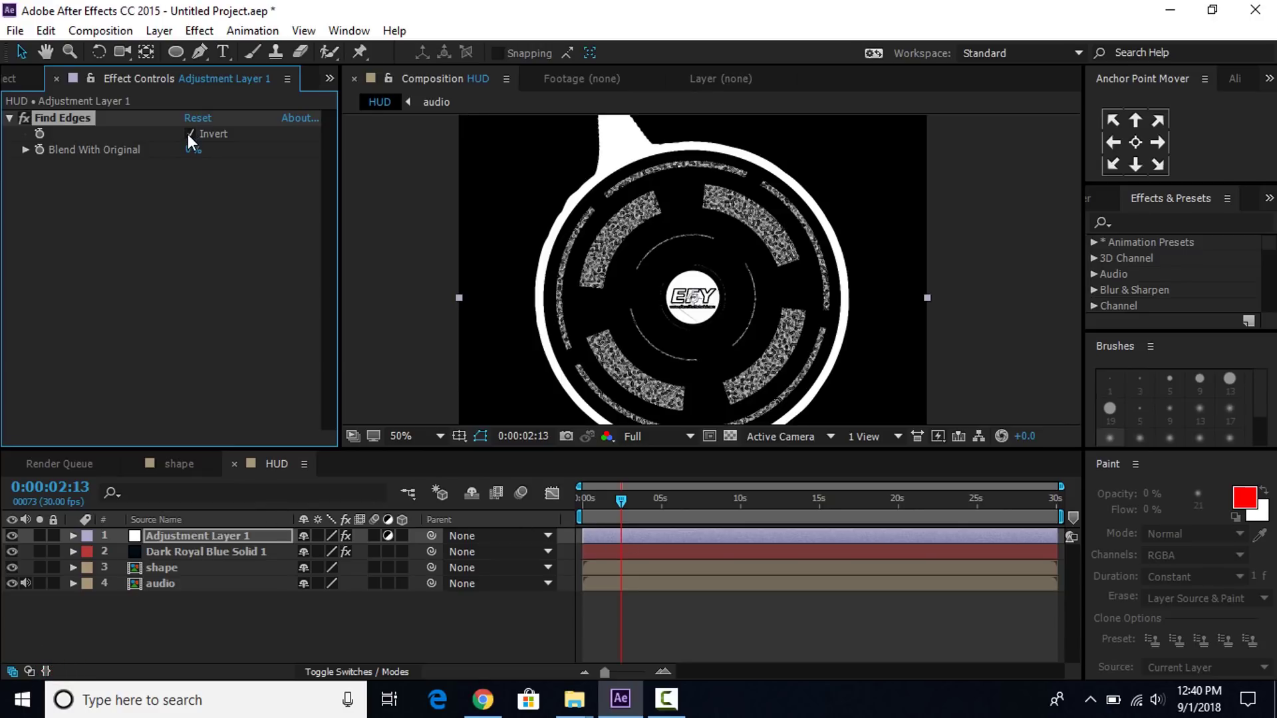
pyautogui.click(310, 605)
# Move the shape layer above the Find Edges adjustment layer and scrub through time to check the spectrum outline.
pyautogui.click(159, 565)
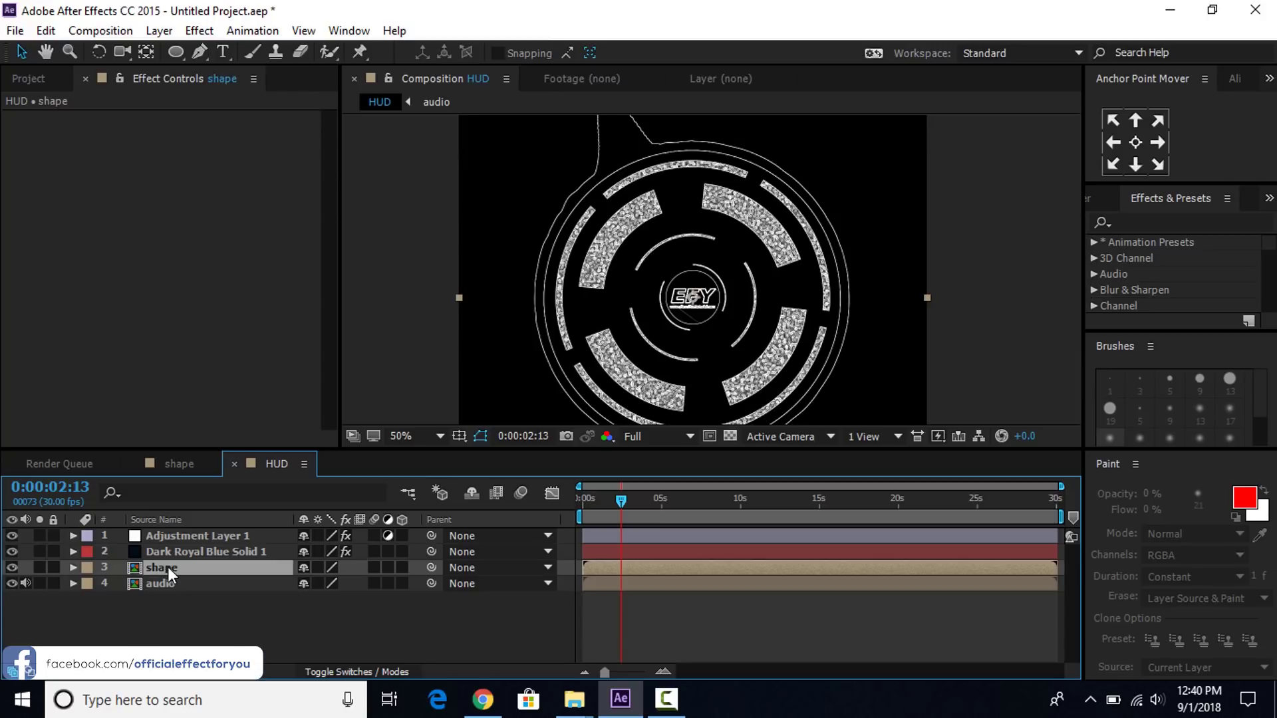
pyautogui.moveTo(169, 568); pyautogui.dragTo(174, 533)
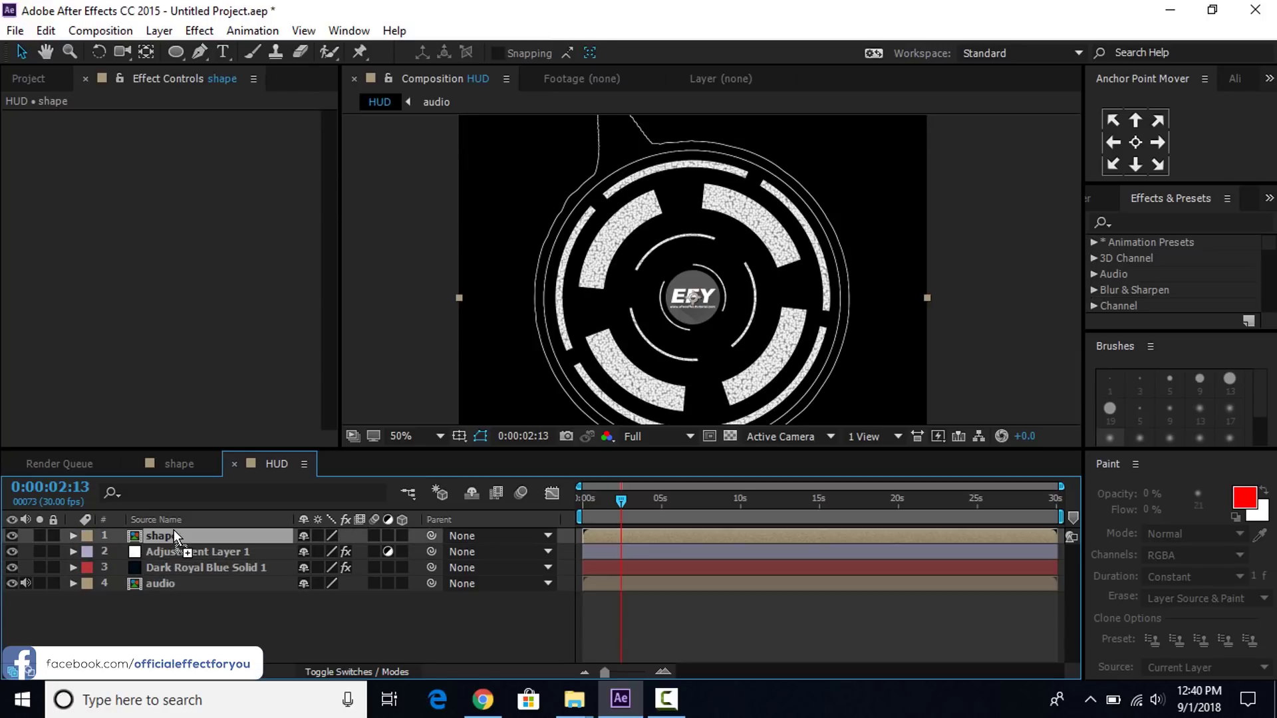
pyautogui.click(186, 570)
pyautogui.moveTo(621, 500); pyautogui.dragTo(812, 492)
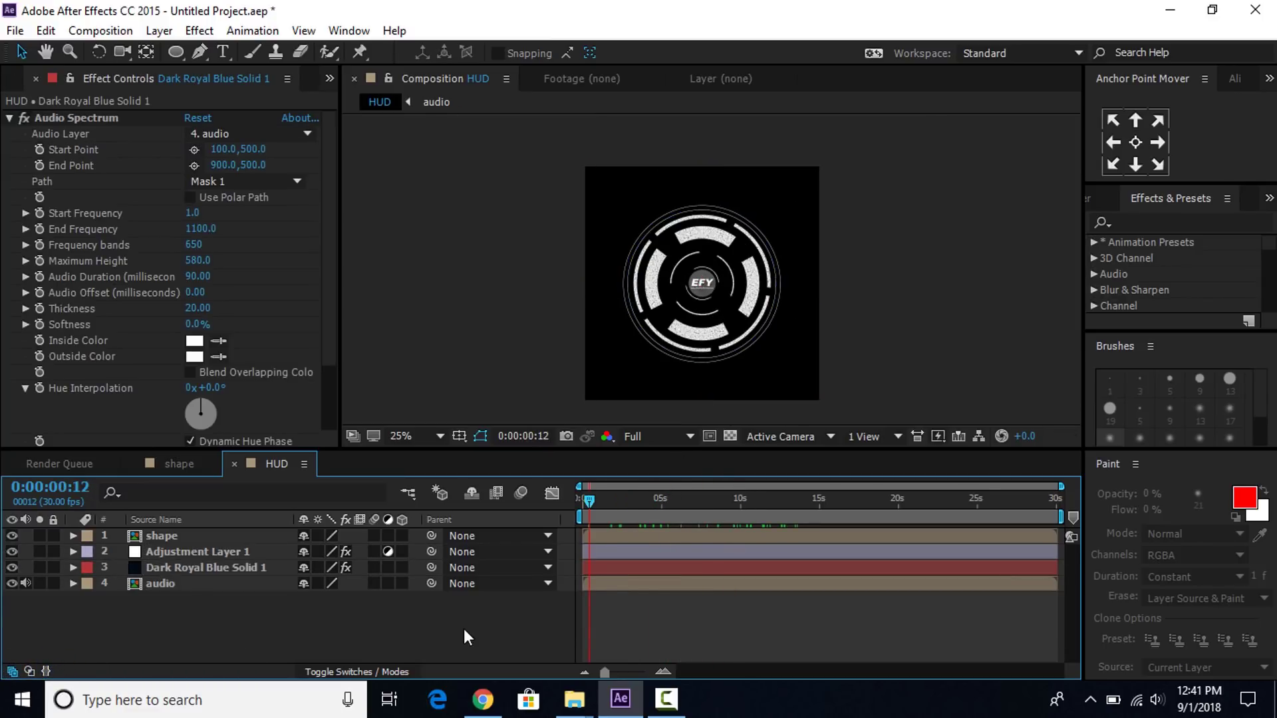
# Add a second adjustment layer at the top of the stack and apply the VC Color Vibrance effect to it.
pyautogui.rightClick(464, 630)
pyautogui.moveTo(506, 452)
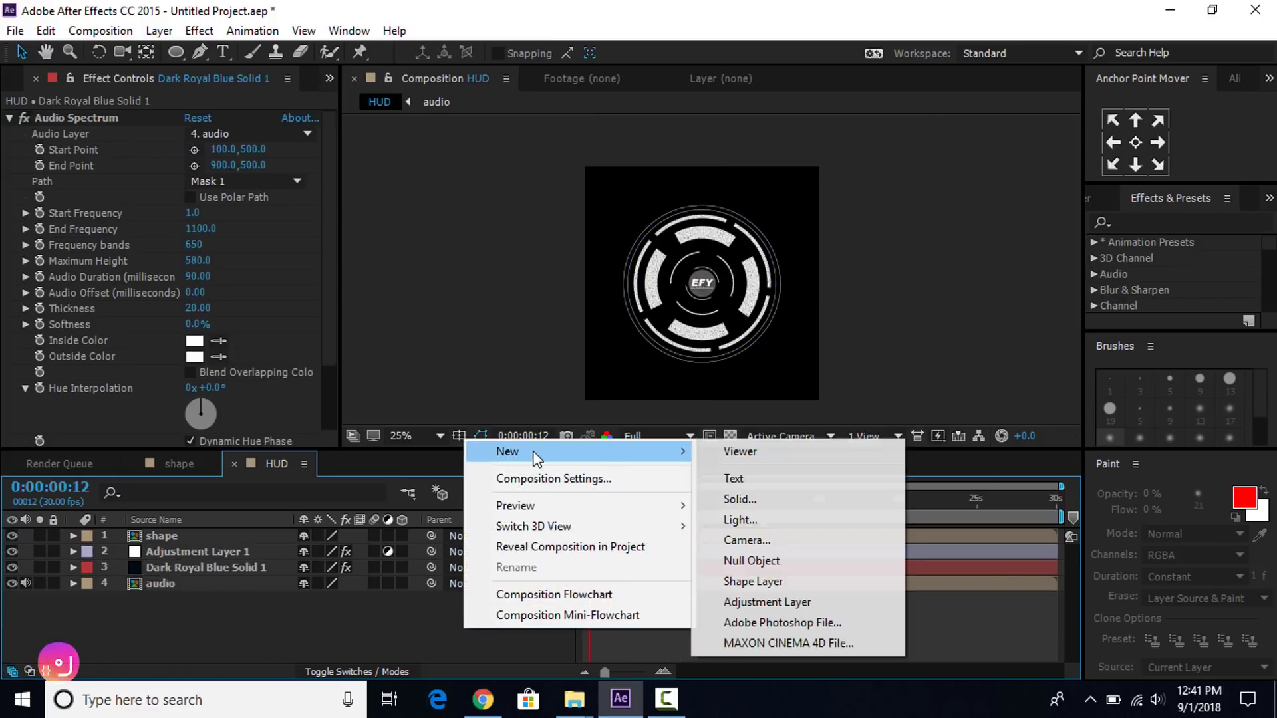
pyautogui.click(773, 602)
pyautogui.click(267, 580)
pyautogui.hotkey('ctrl', 'space')
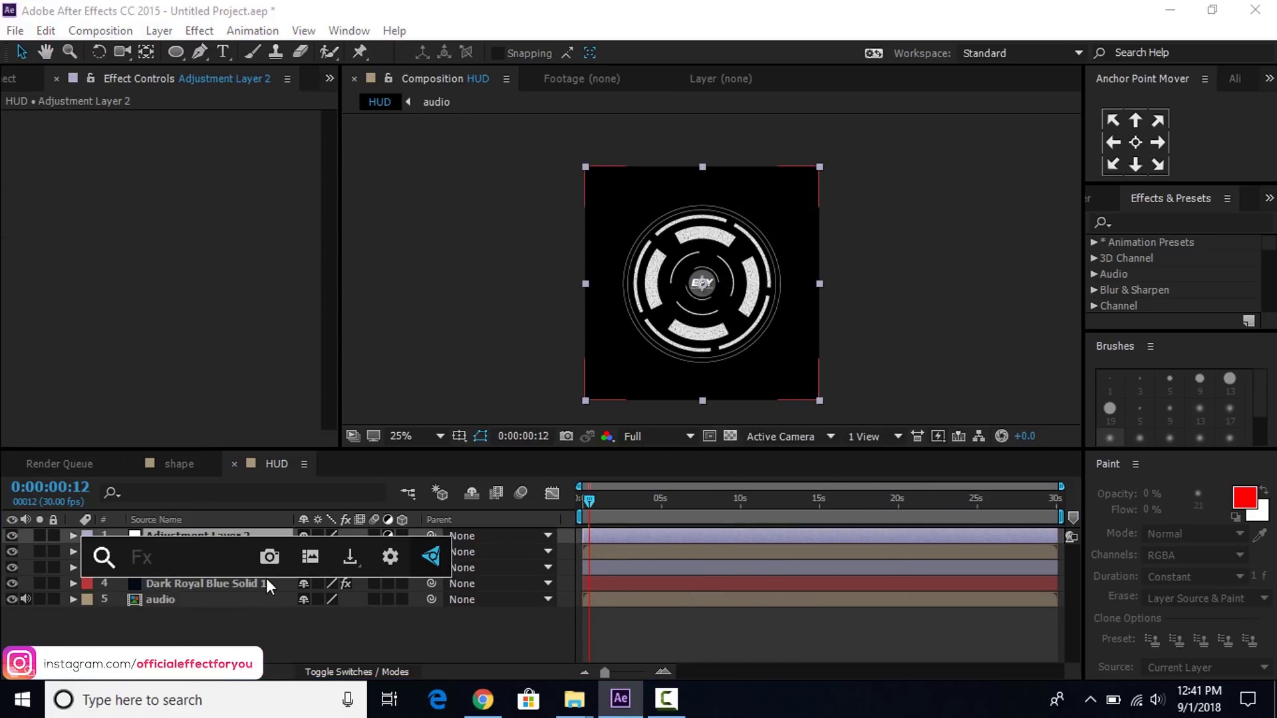
pyautogui.write('vc')
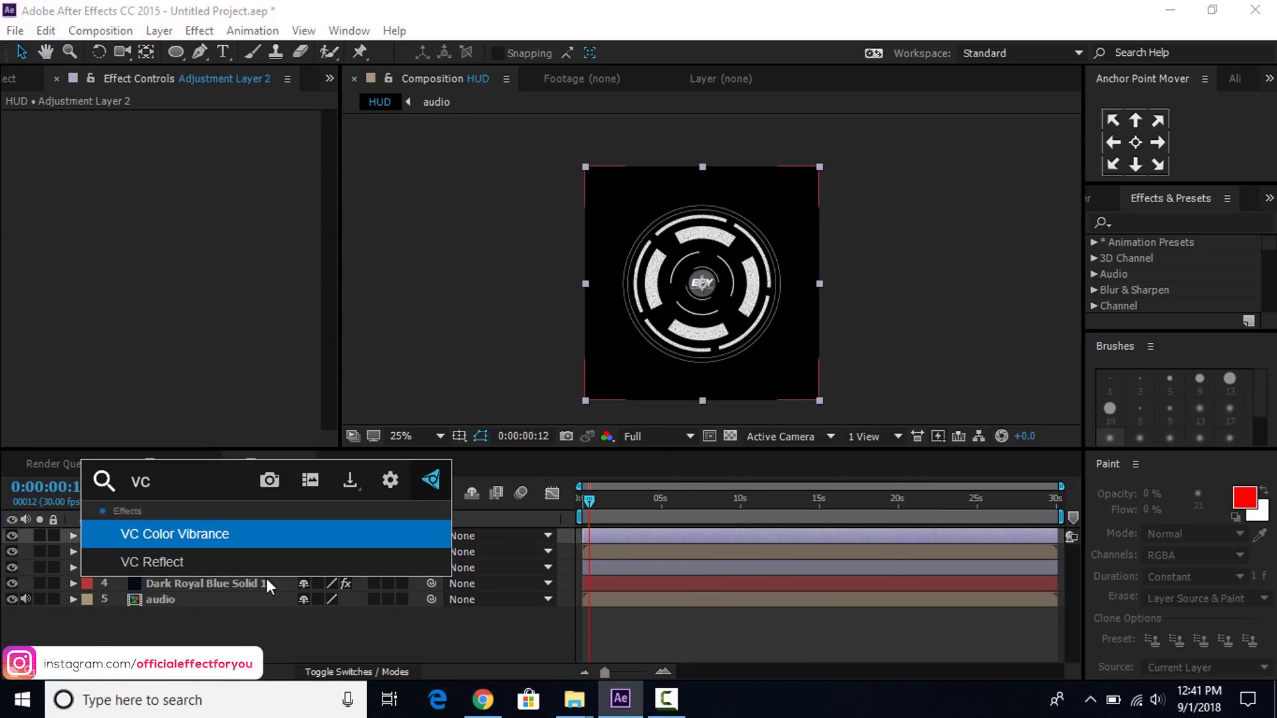
pyautogui.click(181, 533)
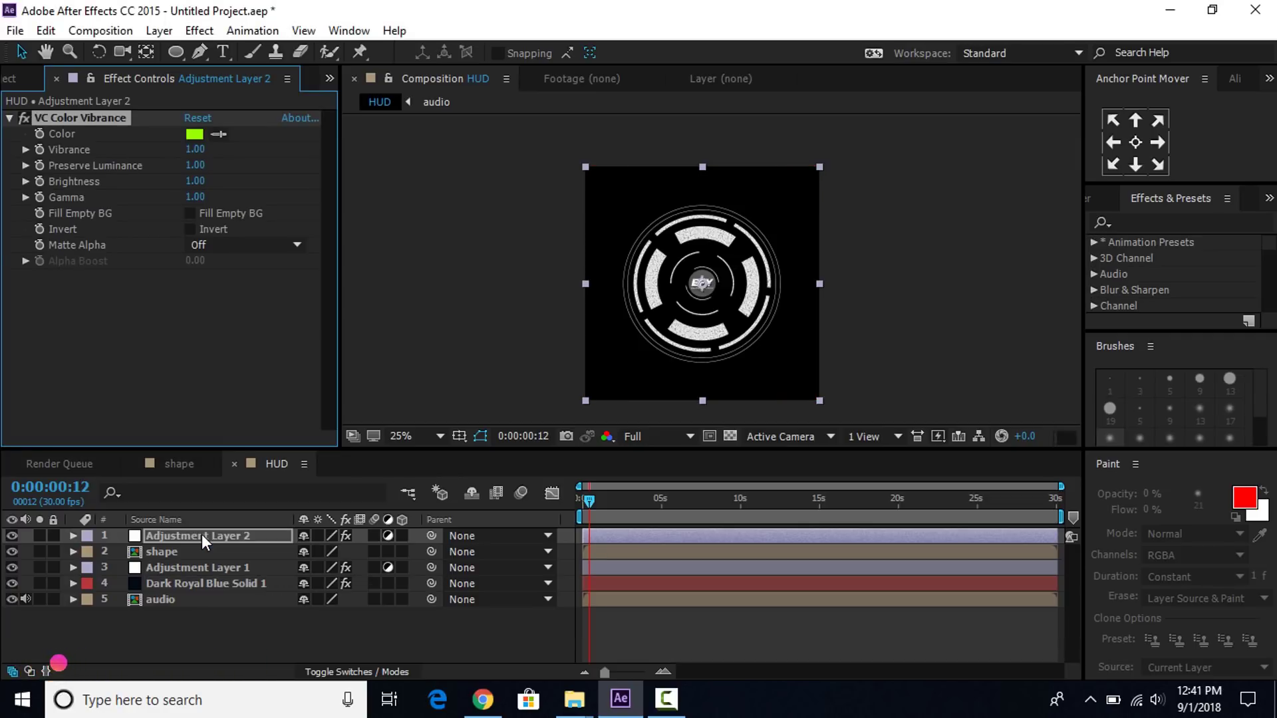
pyautogui.scroll(2, 705, 246)
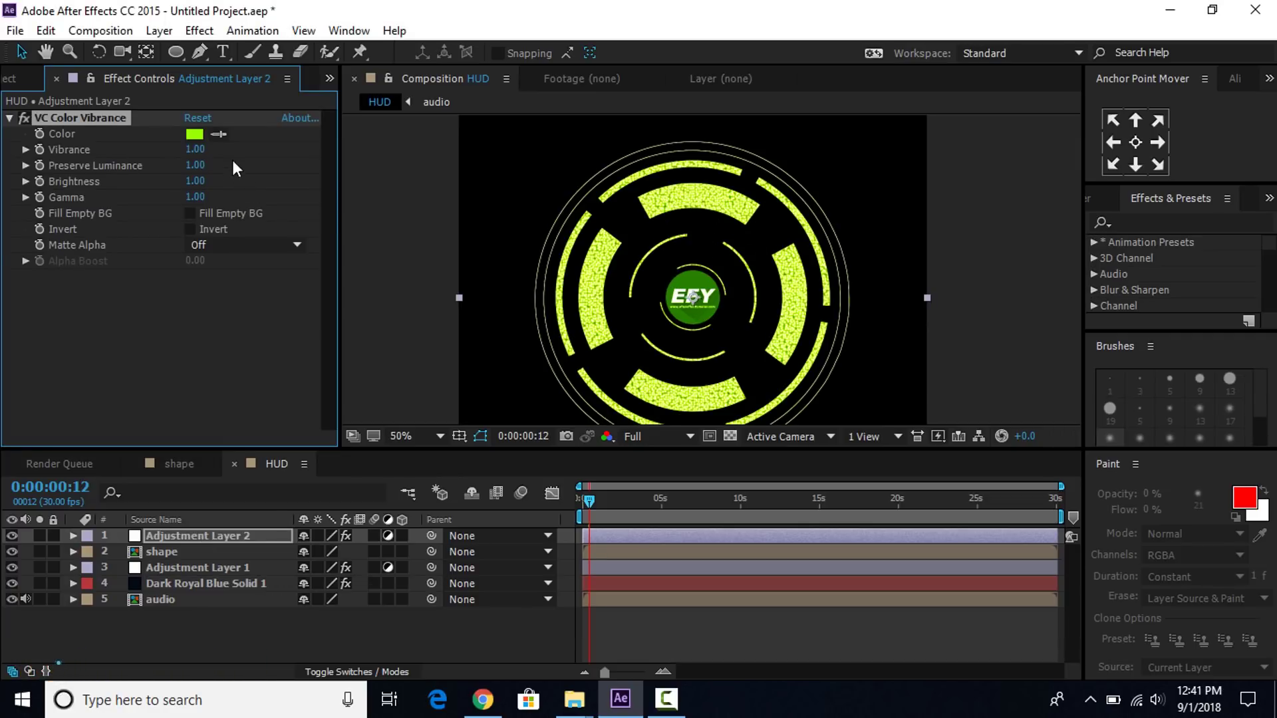
# Change the VC Color Vibrance color to light cyan (5BF8FA).
pyautogui.click(197, 134)
pyautogui.moveTo(316, 419); pyautogui.dragTo(321, 375)
pyautogui.moveTo(277, 279)
pyautogui.mouseDown()
pyautogui.moveTo(189, 268)
pyautogui.moveTo(207, 265)
pyautogui.mouseUp()
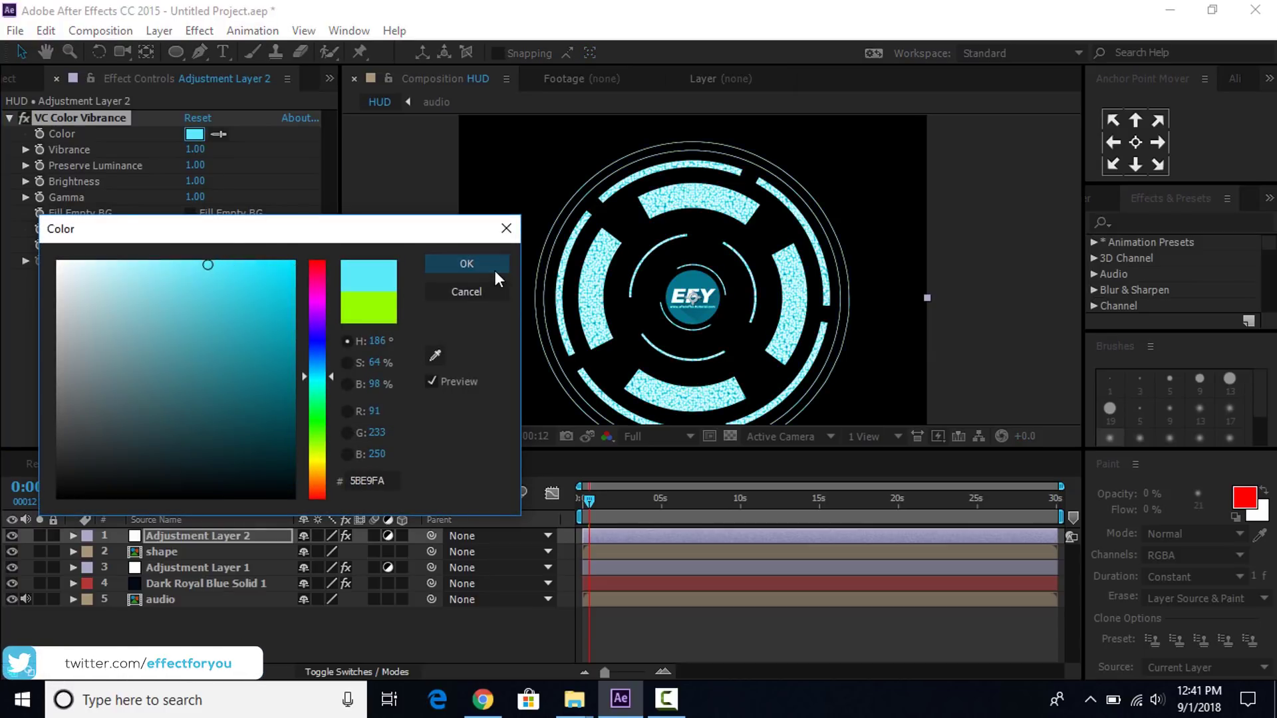
pyautogui.click(329, 365)
pyautogui.moveTo(329, 372)
pyautogui.mouseDown()
pyautogui.moveTo(326, 401)
pyautogui.moveTo(329, 377)
pyautogui.mouseUp()
pyautogui.click(456, 263)
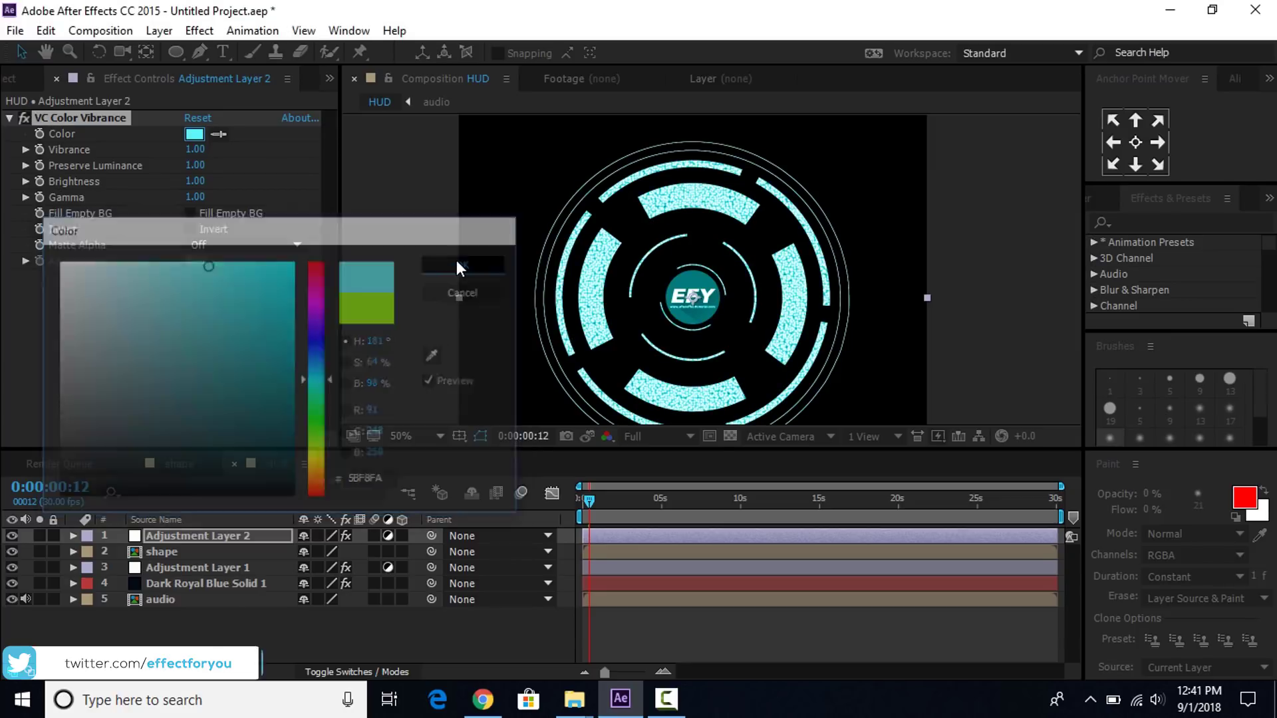
pyautogui.scroll(-1, 745, 270)
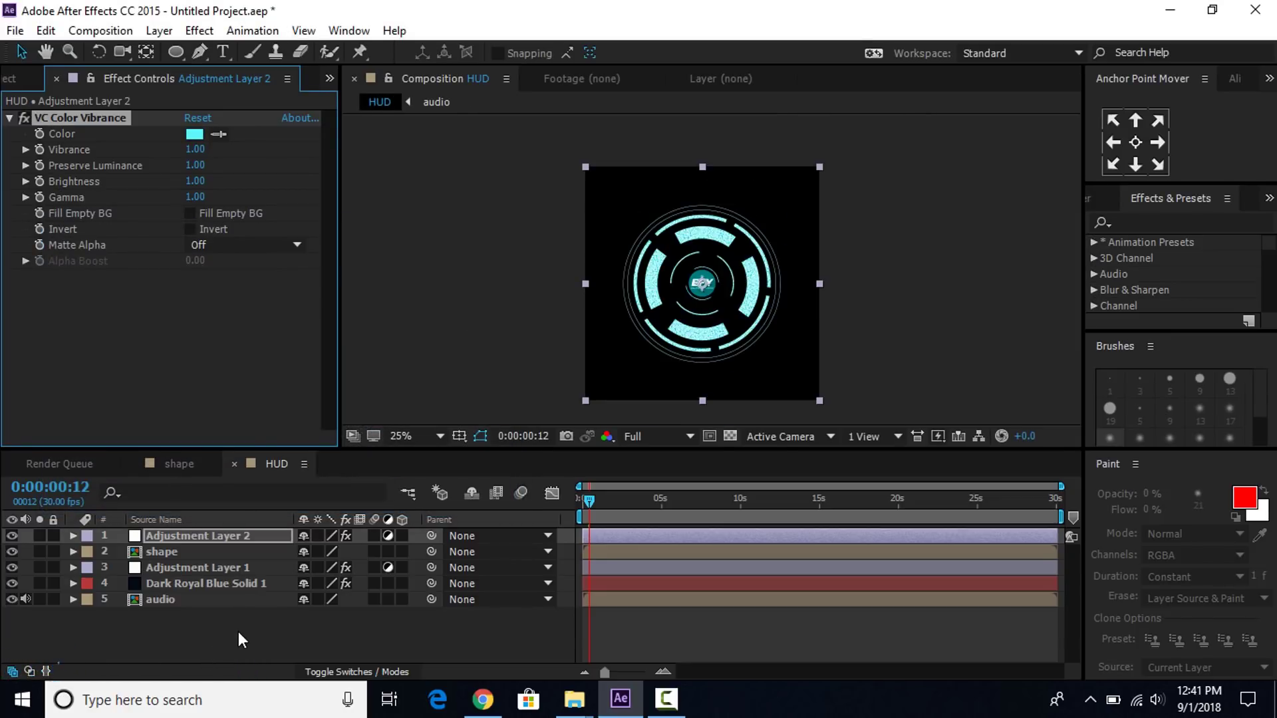
# Apply the Glow effect to Adjustment Layer 2.
pyautogui.hotkey('ctrl', 'space')
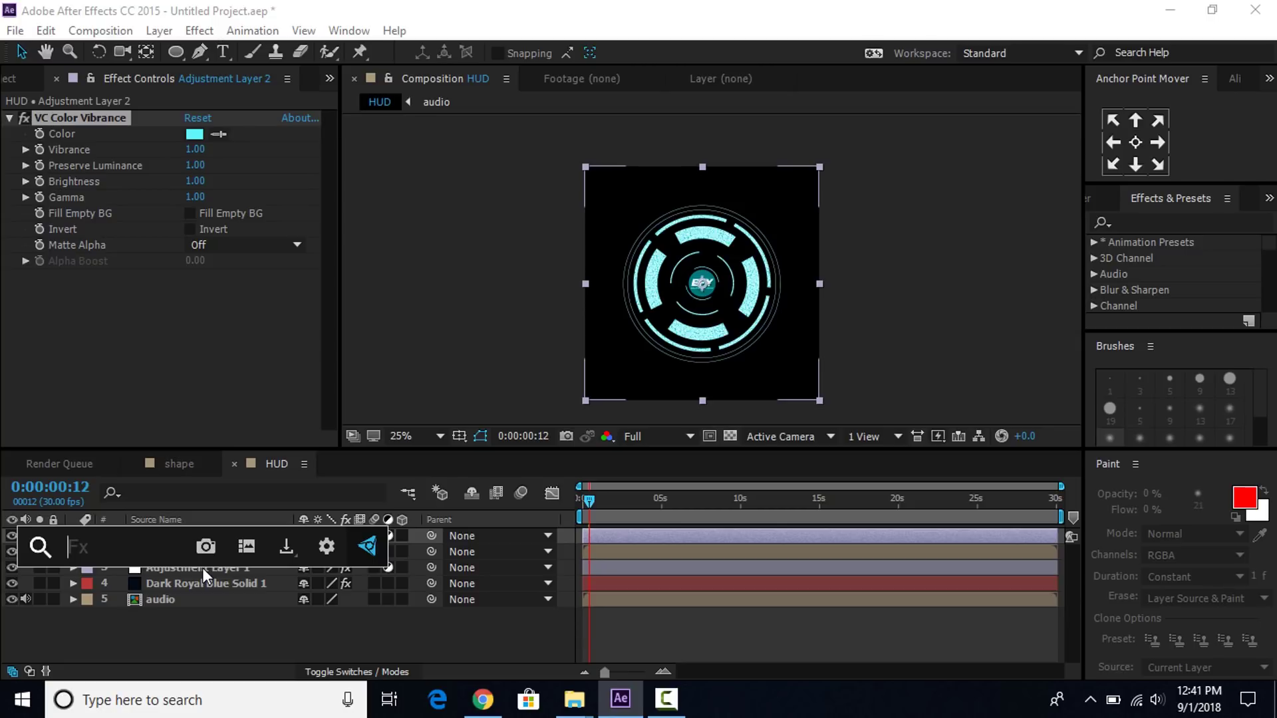
pyautogui.write('glo')
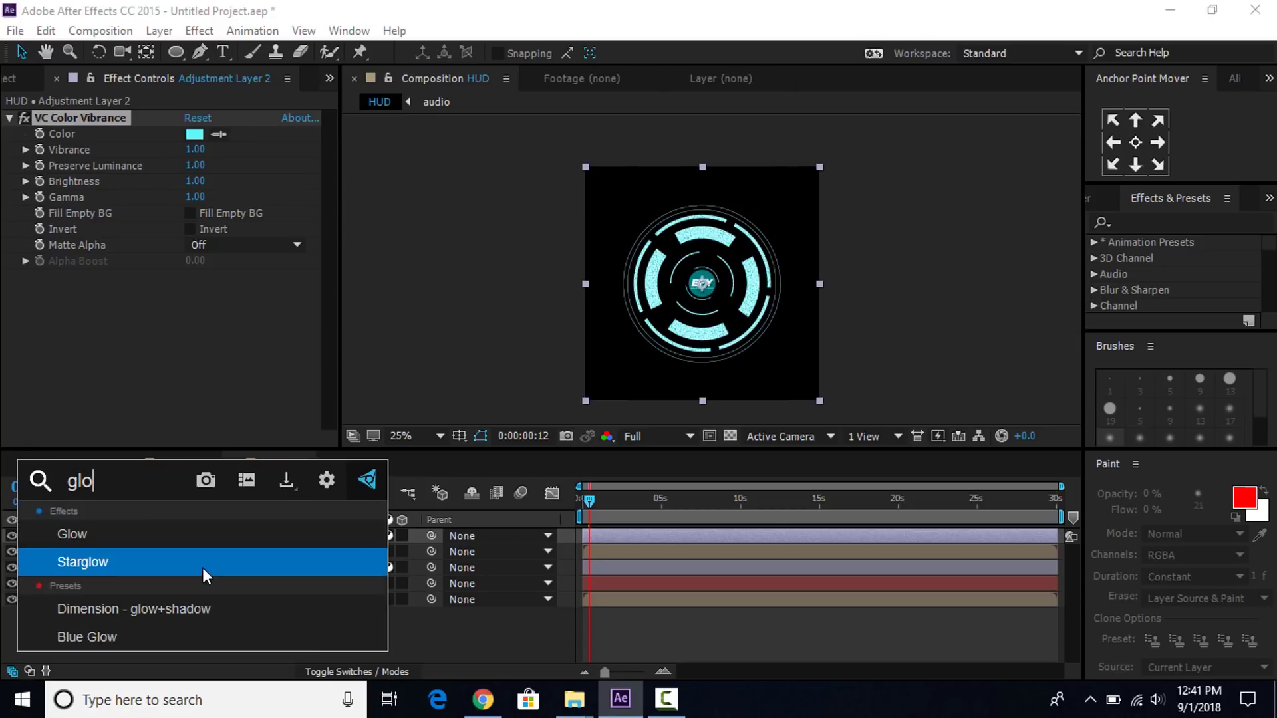
pyautogui.click(71, 532)
pyautogui.press('.')
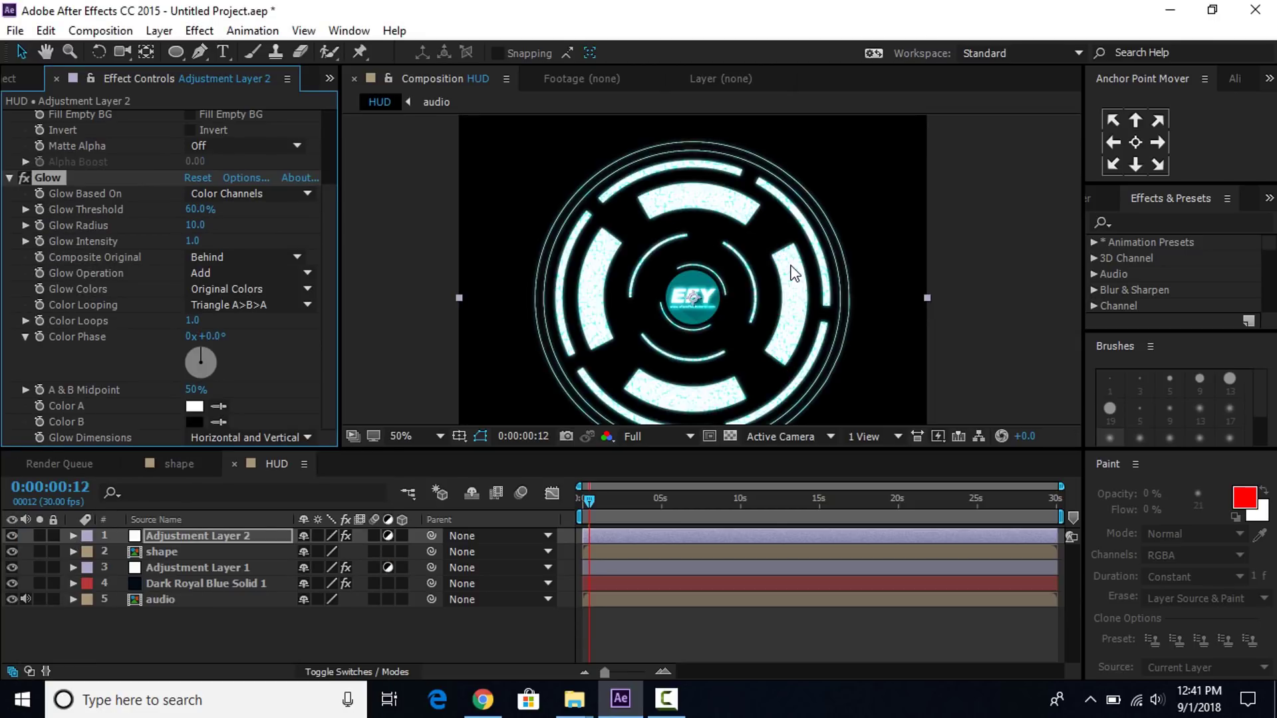
# Set the Glow effect's threshold to 90%.
pyautogui.click(199, 208)
pyautogui.write('90')
pyautogui.press('Return')
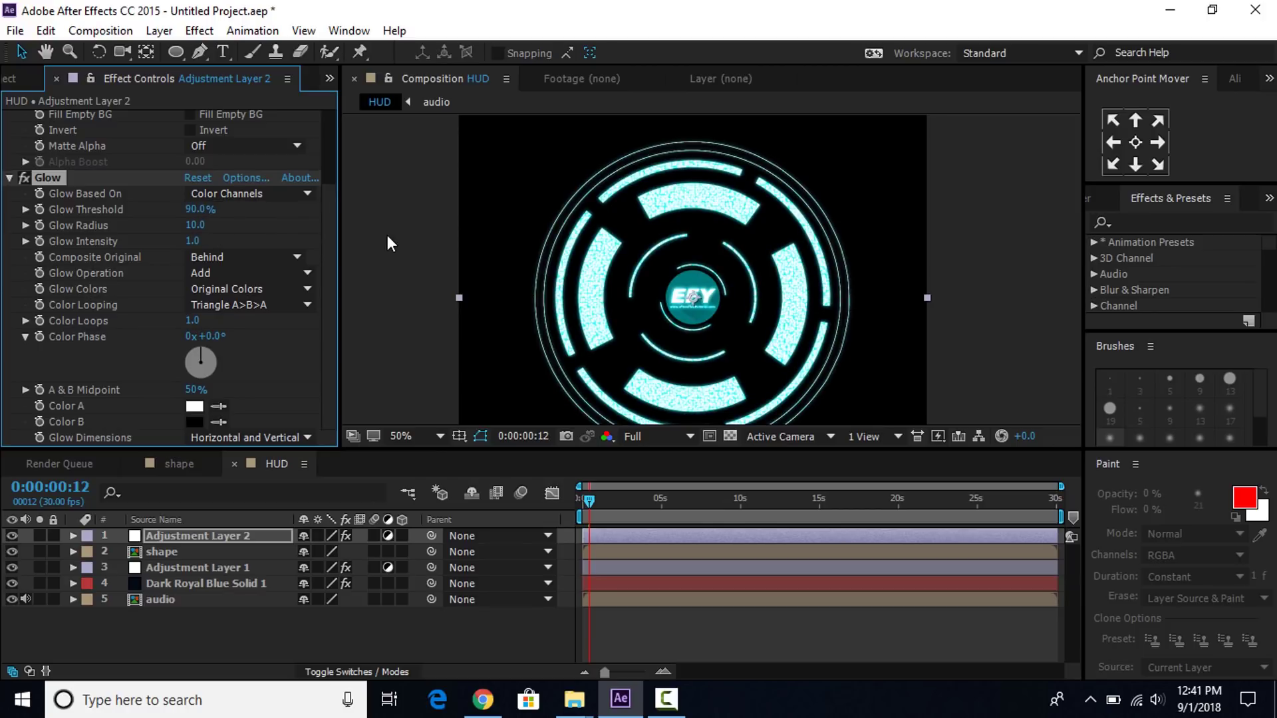
pyautogui.press(',')
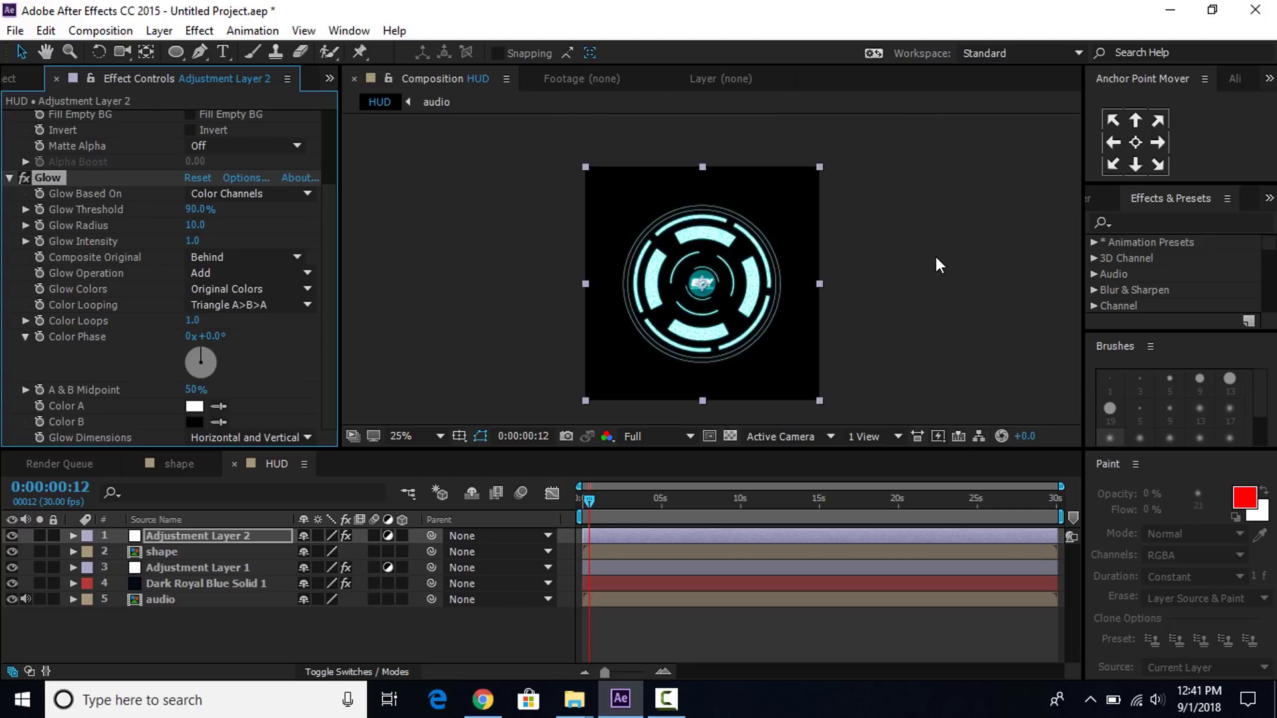
pyautogui.click(484, 620)
# At 0:00:05:00, add keyframes on the dark royal blue solid's Audio Spectrum for every property from Start Frequency through Softness.
pyautogui.click(676, 500)
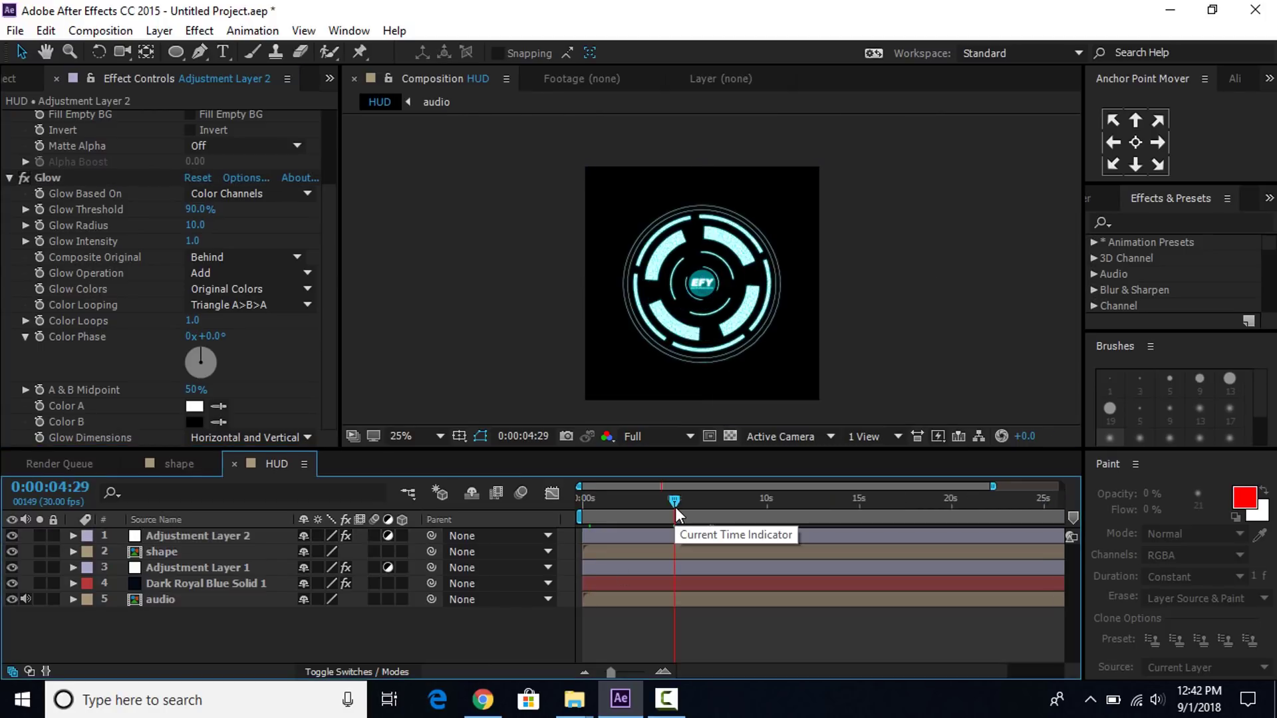
pyautogui.press('=')
pyautogui.click(673, 508)
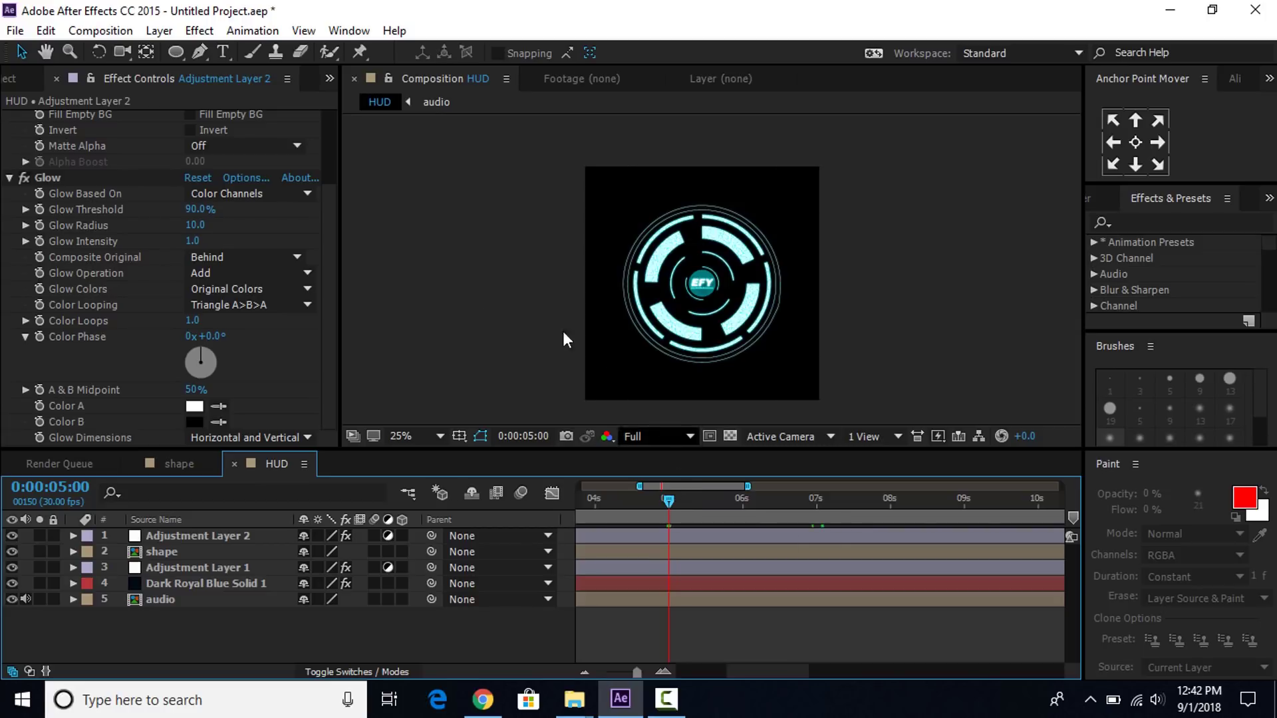
pyautogui.click(214, 583)
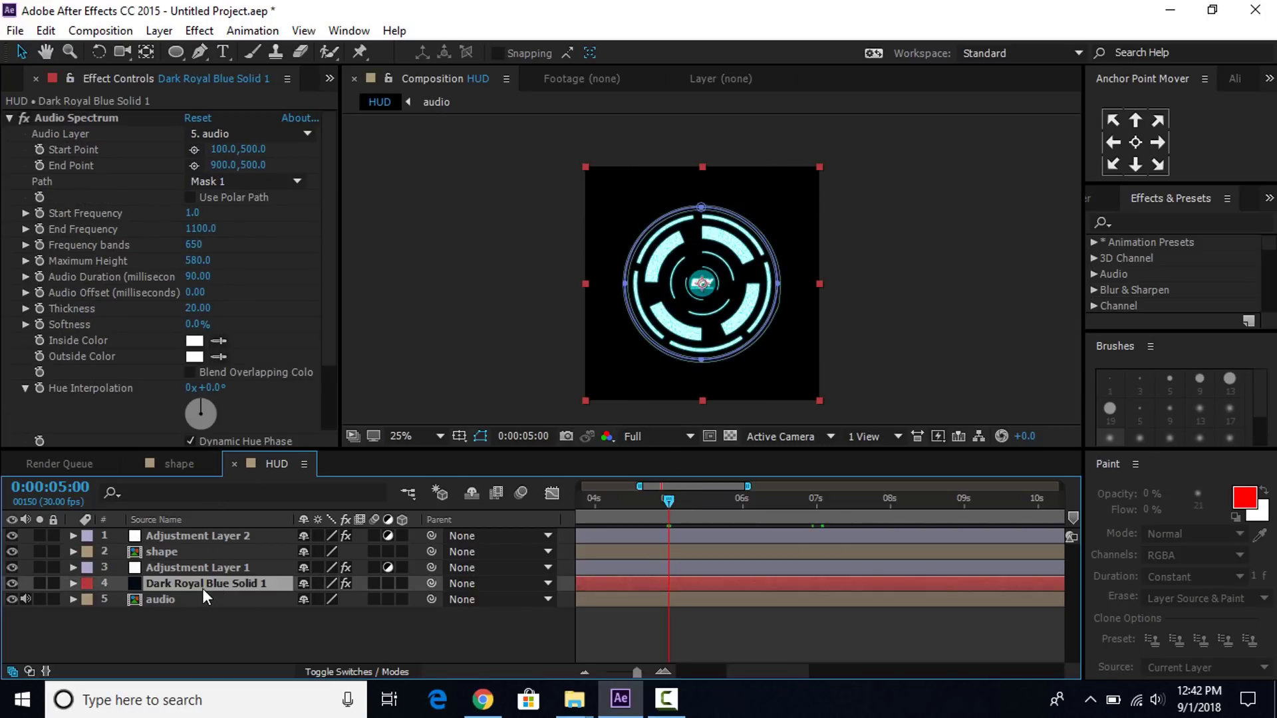
pyautogui.moveTo(41, 212); pyautogui.dragTo(44, 321)
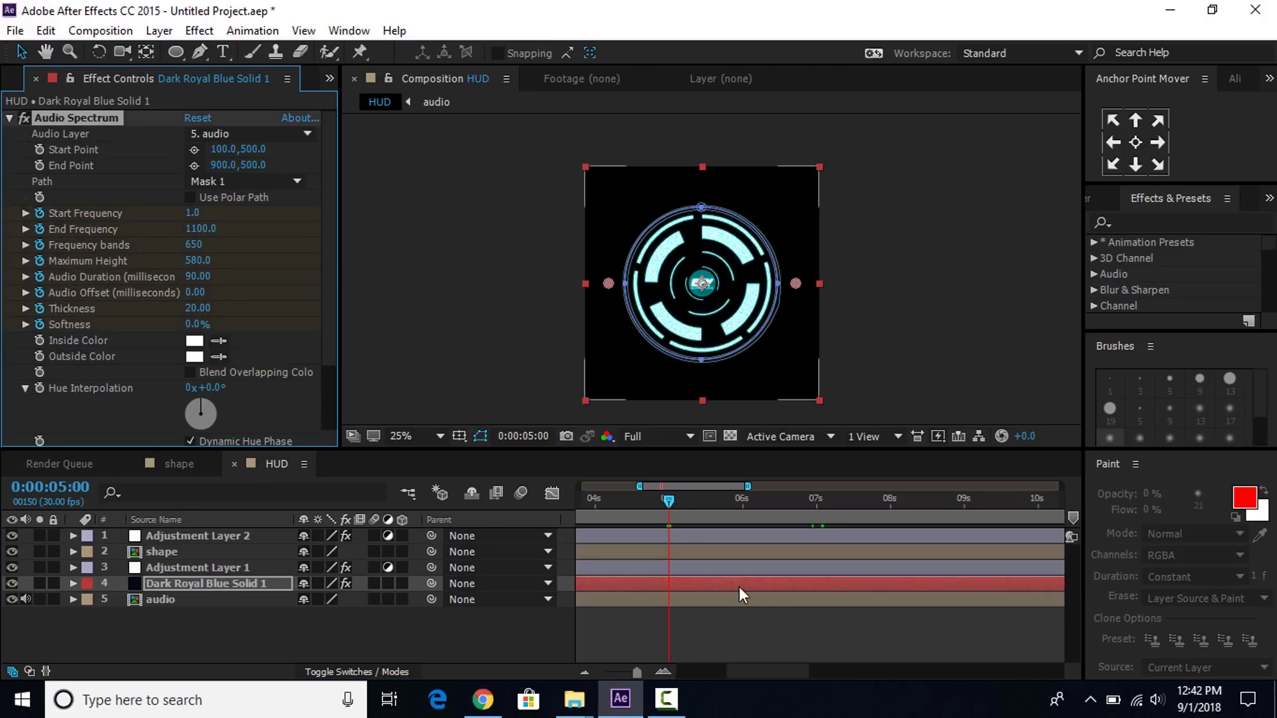
# Reveal the solid's keyframed Audio Spectrum properties in the timeline and enlarge the timeline area slightly.
pyautogui.press('u')
pyautogui.scroll(-3, 668, 612)
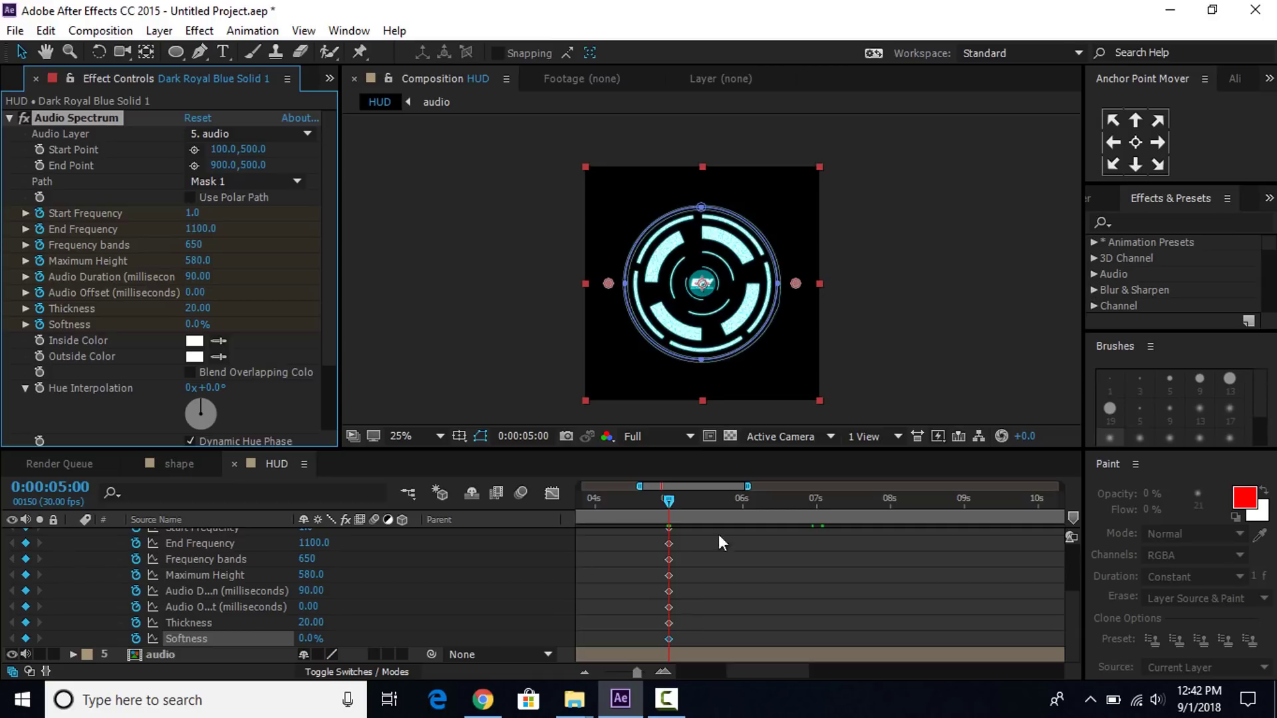
pyautogui.scroll(3, 719, 534)
pyautogui.moveTo(718, 450); pyautogui.dragTo(717, 429)
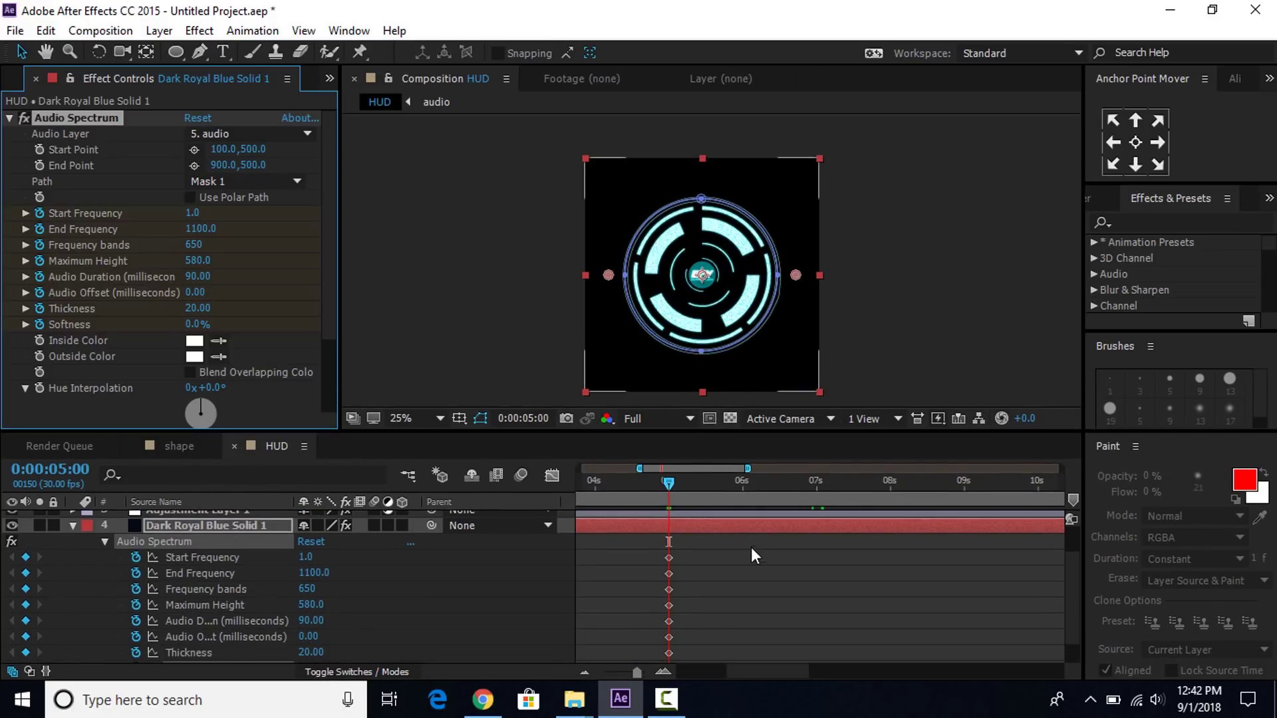
# At 0:00:05:01, set the Audio Spectrum's Frequency bands to 159 and Thickness to 13.80.
pyautogui.press('pagedown')
pyautogui.press('.')
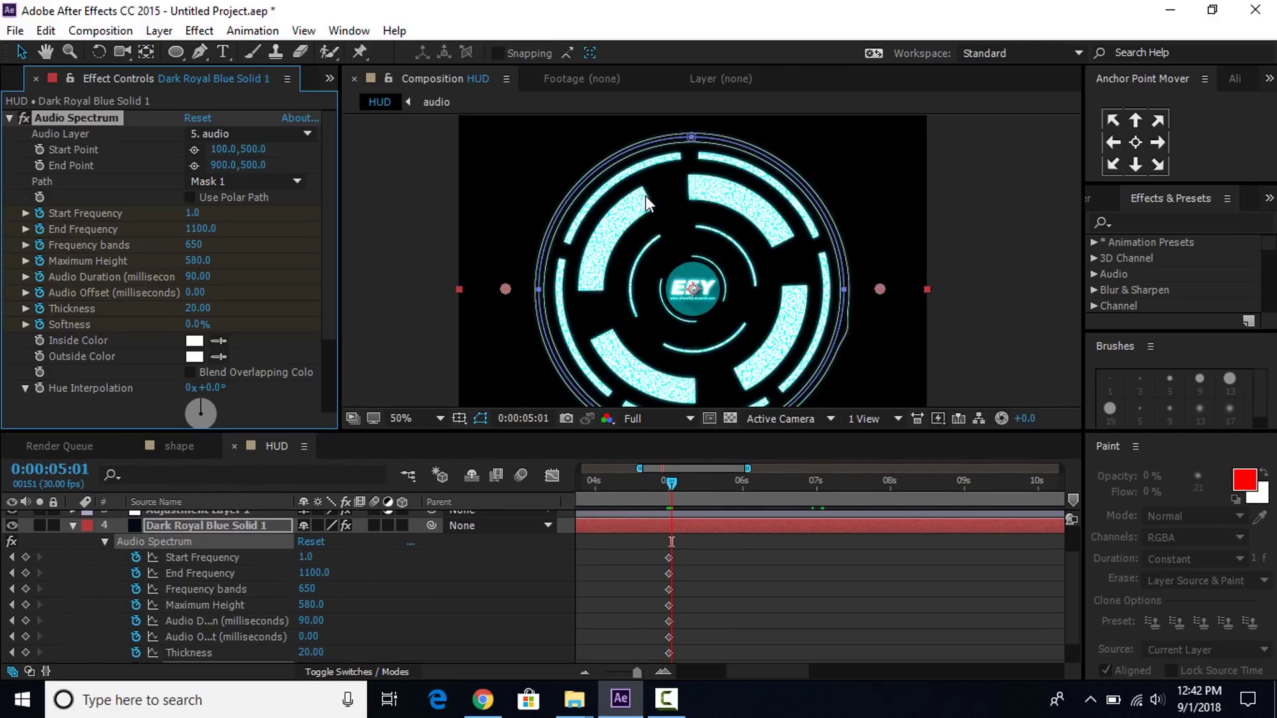
pyautogui.moveTo(160, 247); pyautogui.dragTo(6, 291)
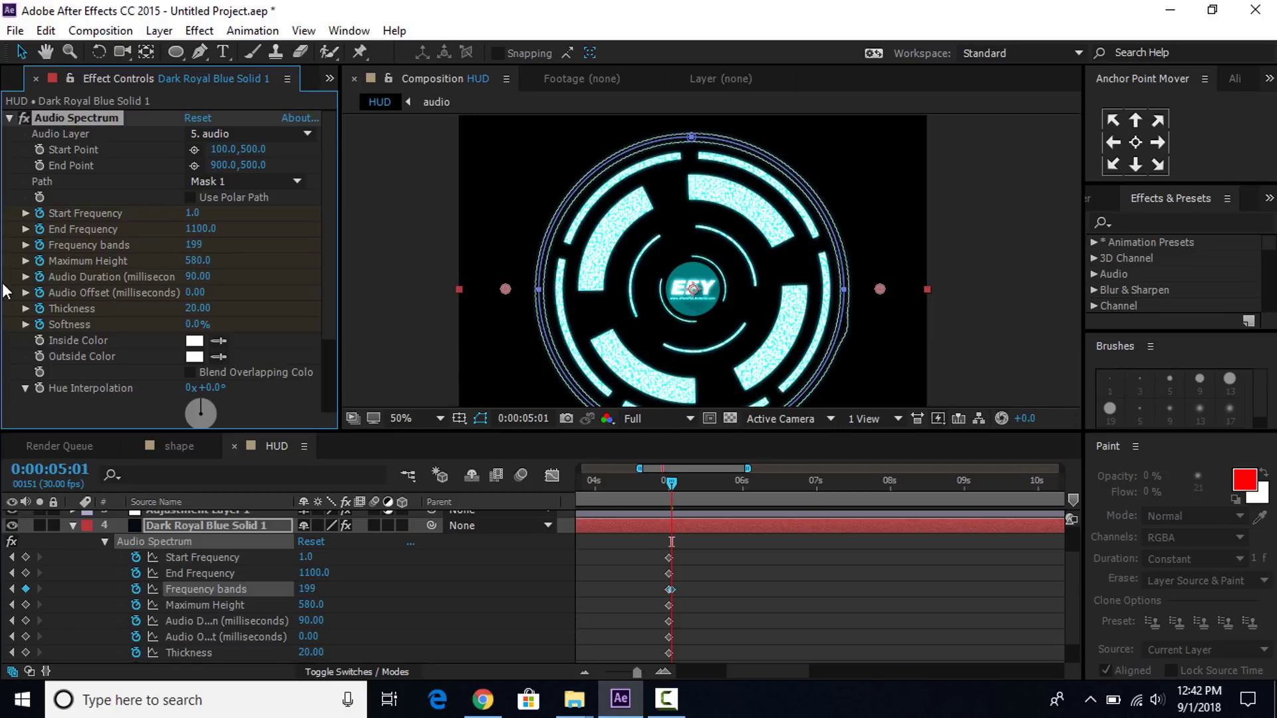
pyautogui.moveTo(166, 248); pyautogui.dragTo(157, 247)
pyautogui.moveTo(197, 308); pyautogui.dragTo(141, 316)
# Preview the spectrum around five seconds and set its Frequency bands to 195 at 0:00:05:01.
pyautogui.moveTo(676, 485); pyautogui.dragTo(721, 483)
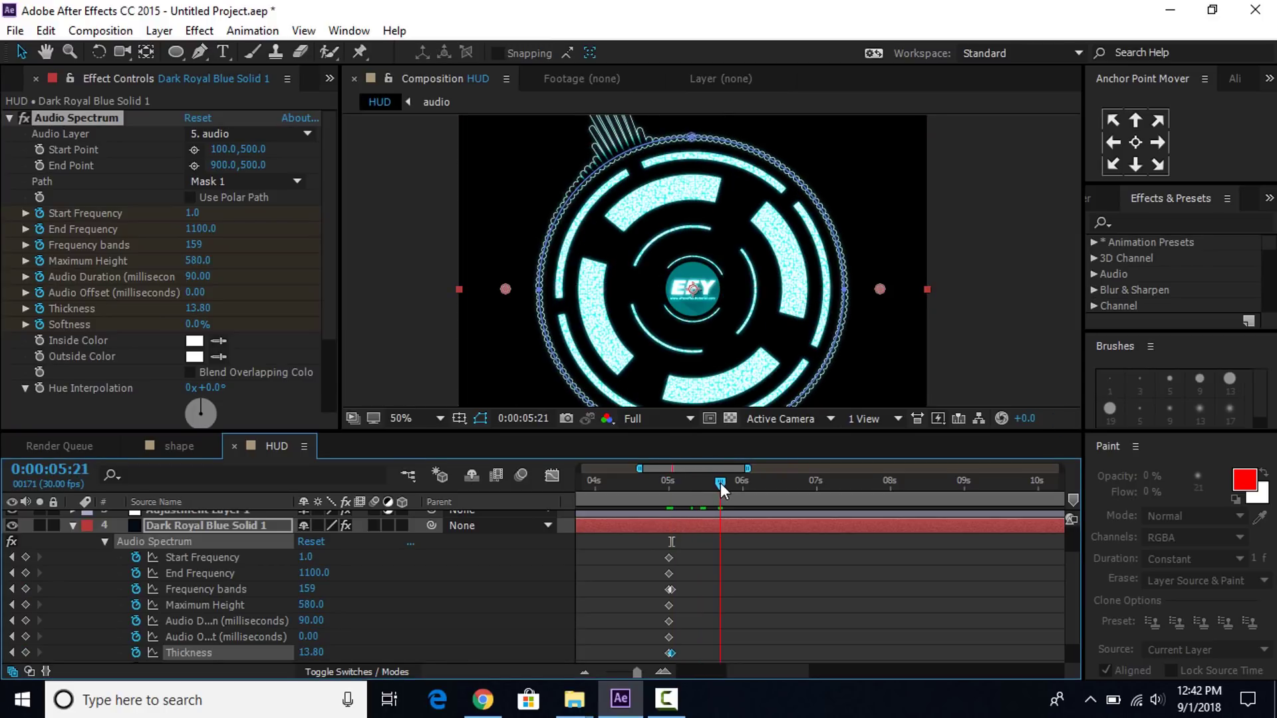
pyautogui.press(',')
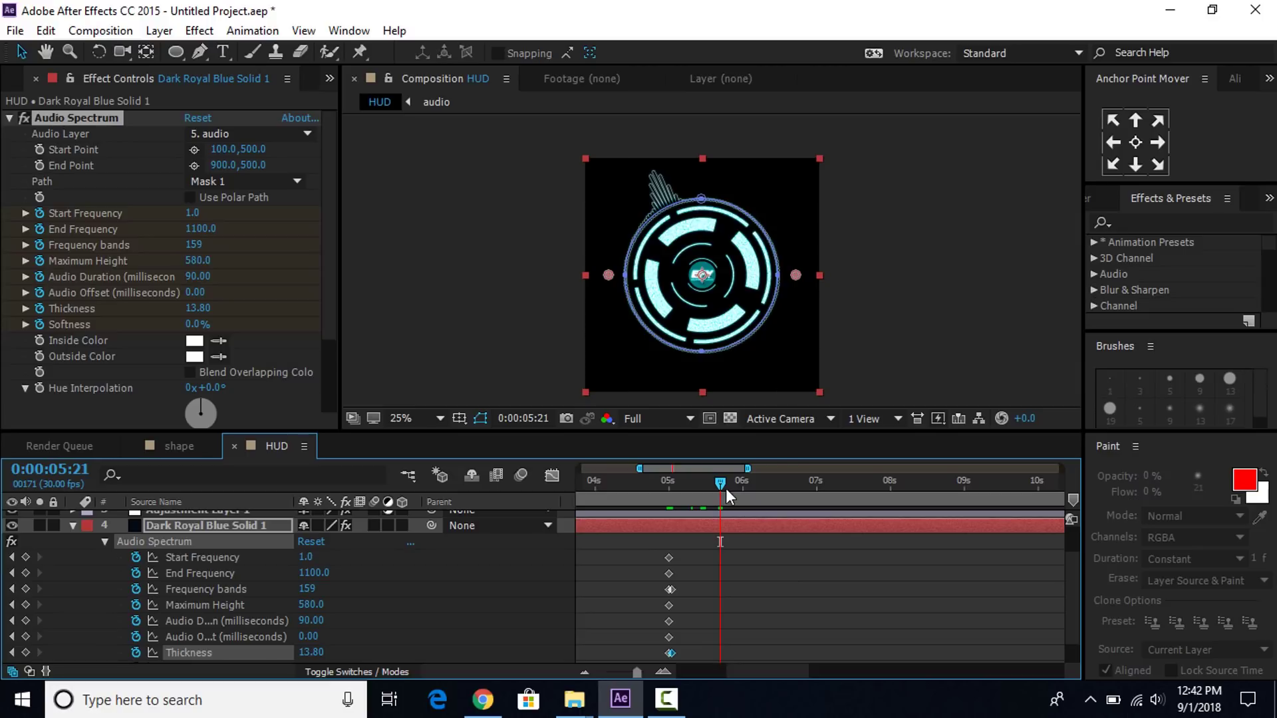
pyautogui.scroll(2, 665, 568)
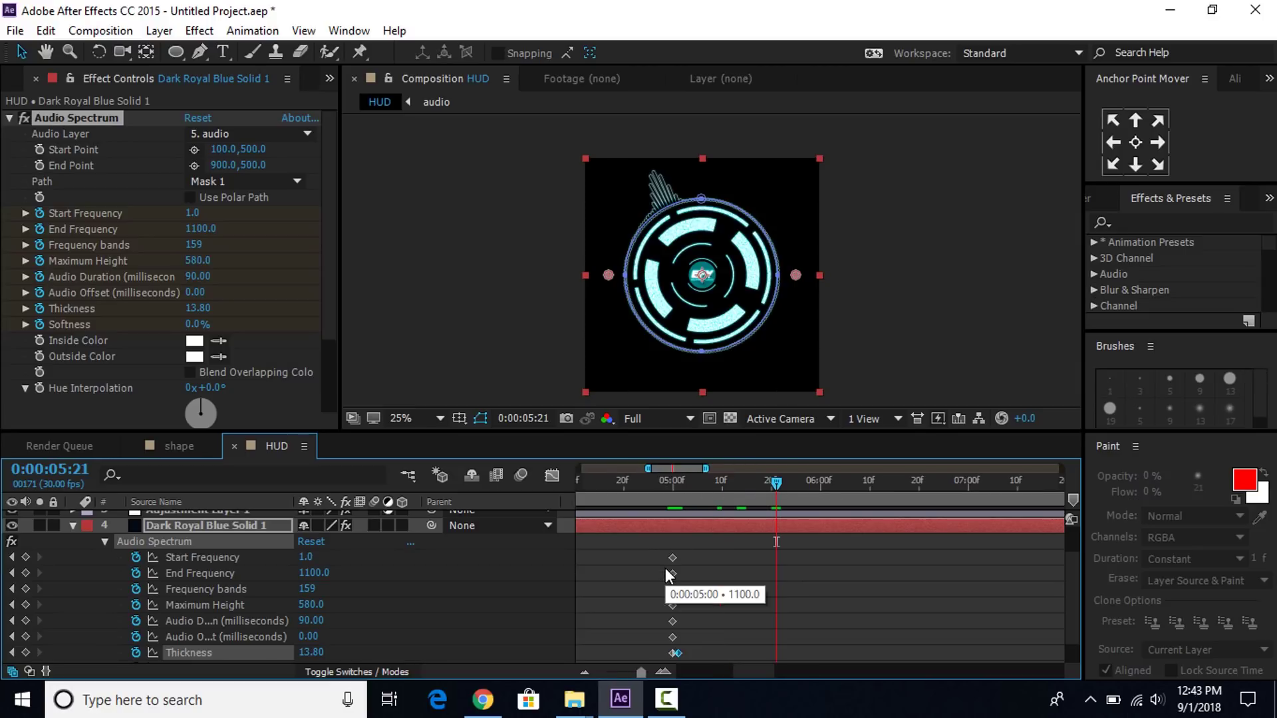
pyautogui.moveTo(735, 491); pyautogui.dragTo(679, 506)
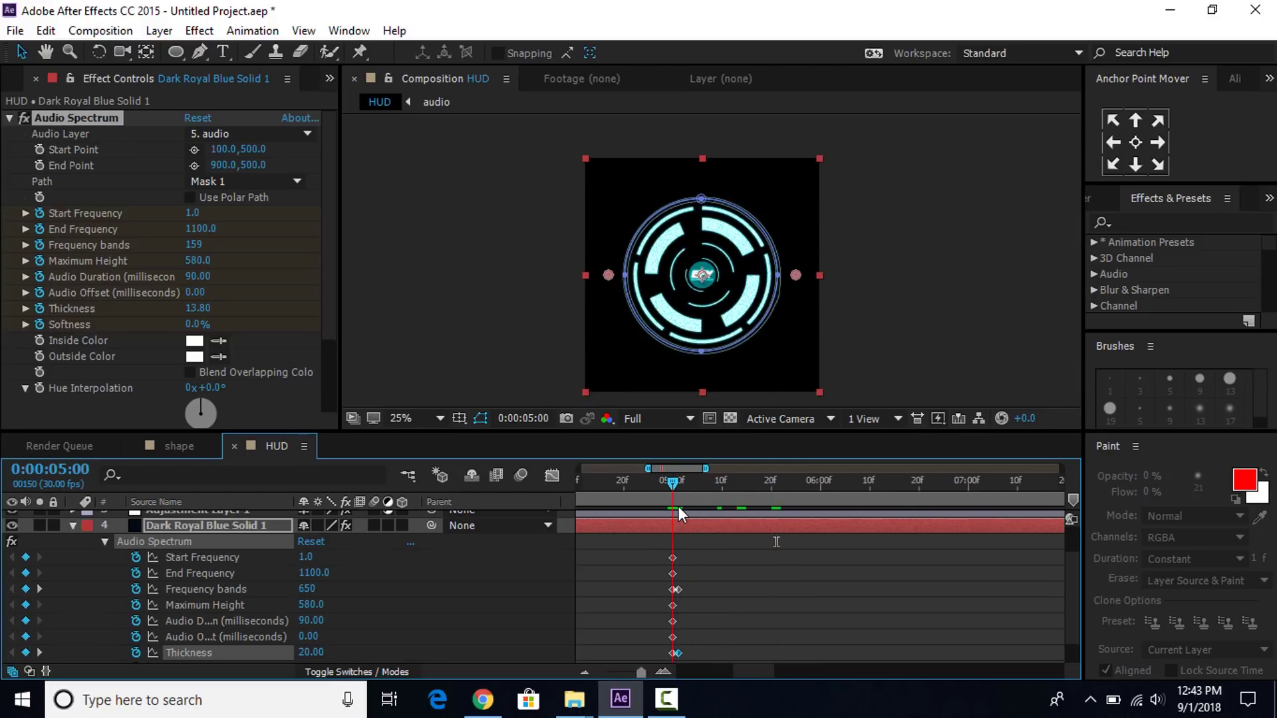
pyautogui.press('.')
pyautogui.moveTo(681, 476); pyautogui.dragTo(880, 480)
pyautogui.press(',')
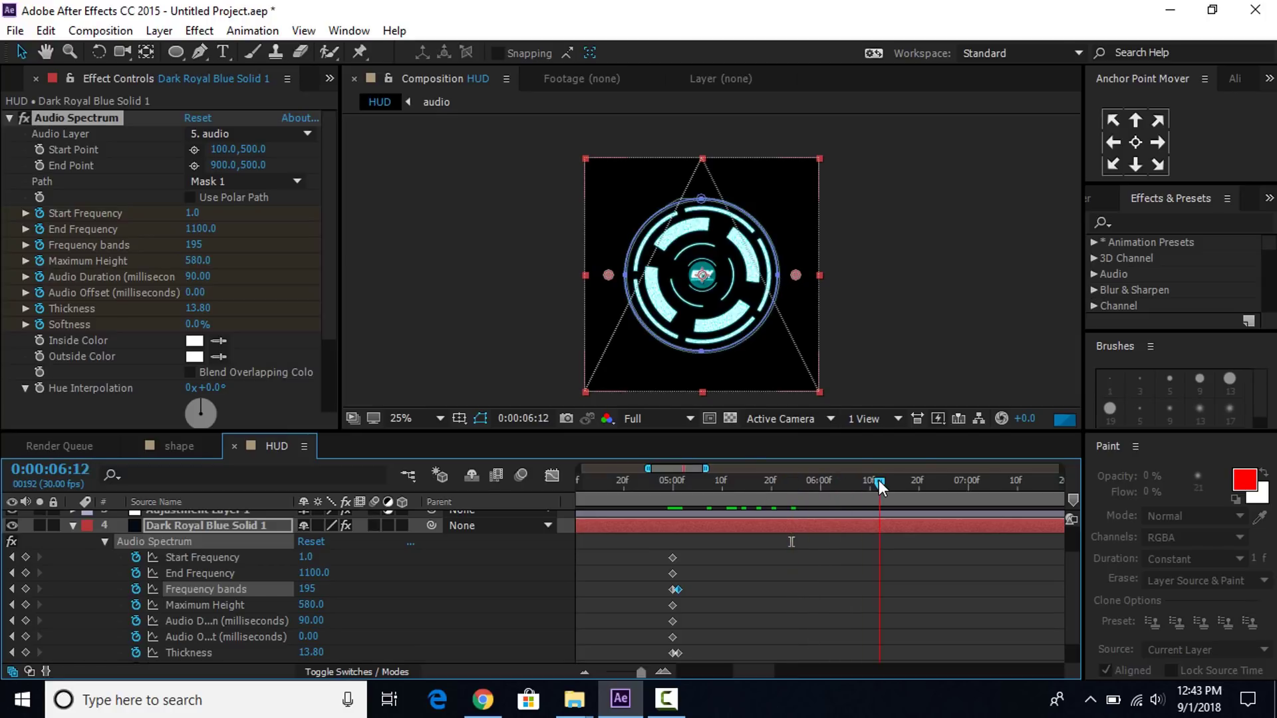
# At 0:00:10:00, add keyframes for all Audio Spectrum properties from Start Frequency through Softness at their existing values.
pyautogui.moveTo(627, 670); pyautogui.dragTo(620, 674)
pyautogui.click(778, 491)
pyautogui.press('=')
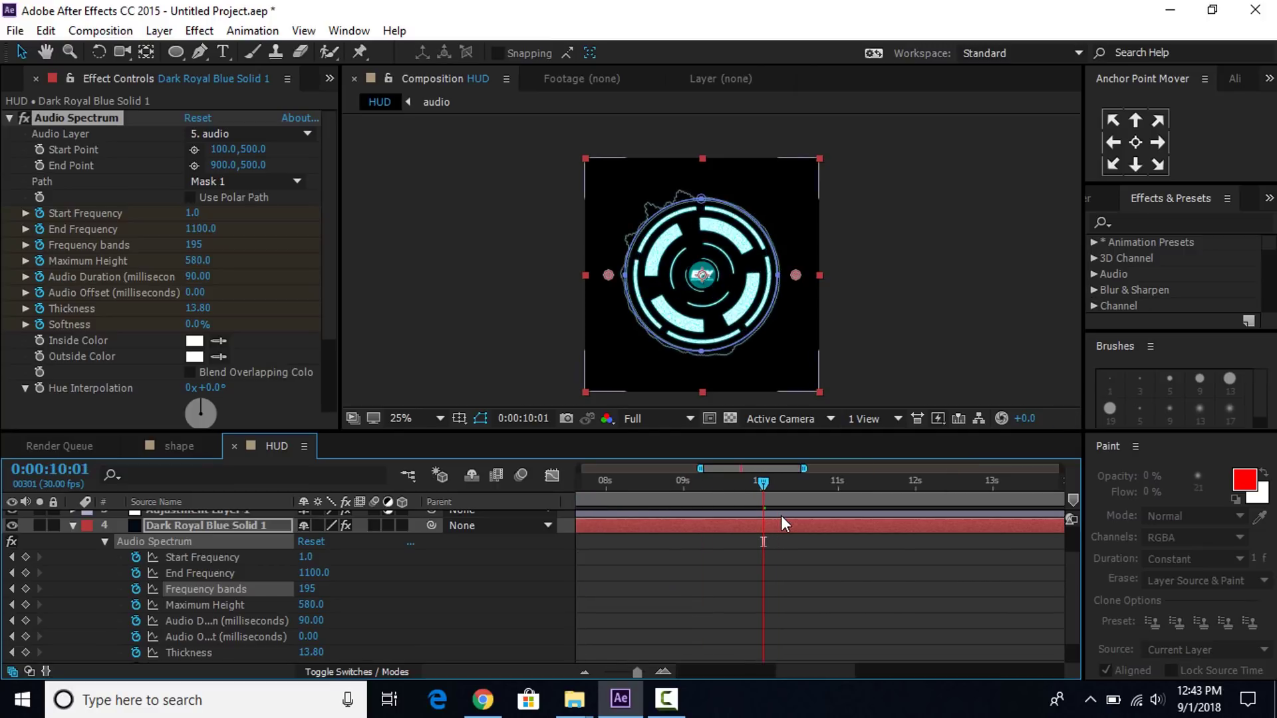
pyautogui.press('pageup')
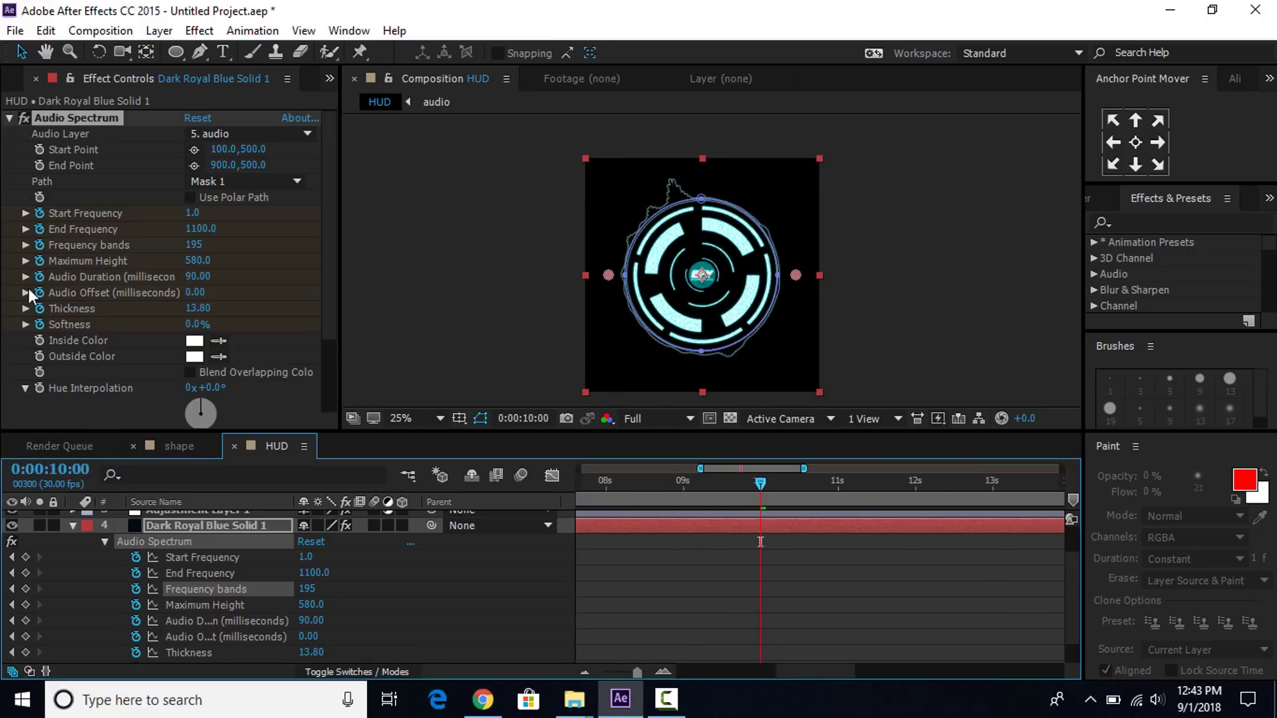
pyautogui.moveTo(30, 557); pyautogui.dragTo(37, 644)
pyautogui.click(28, 637)
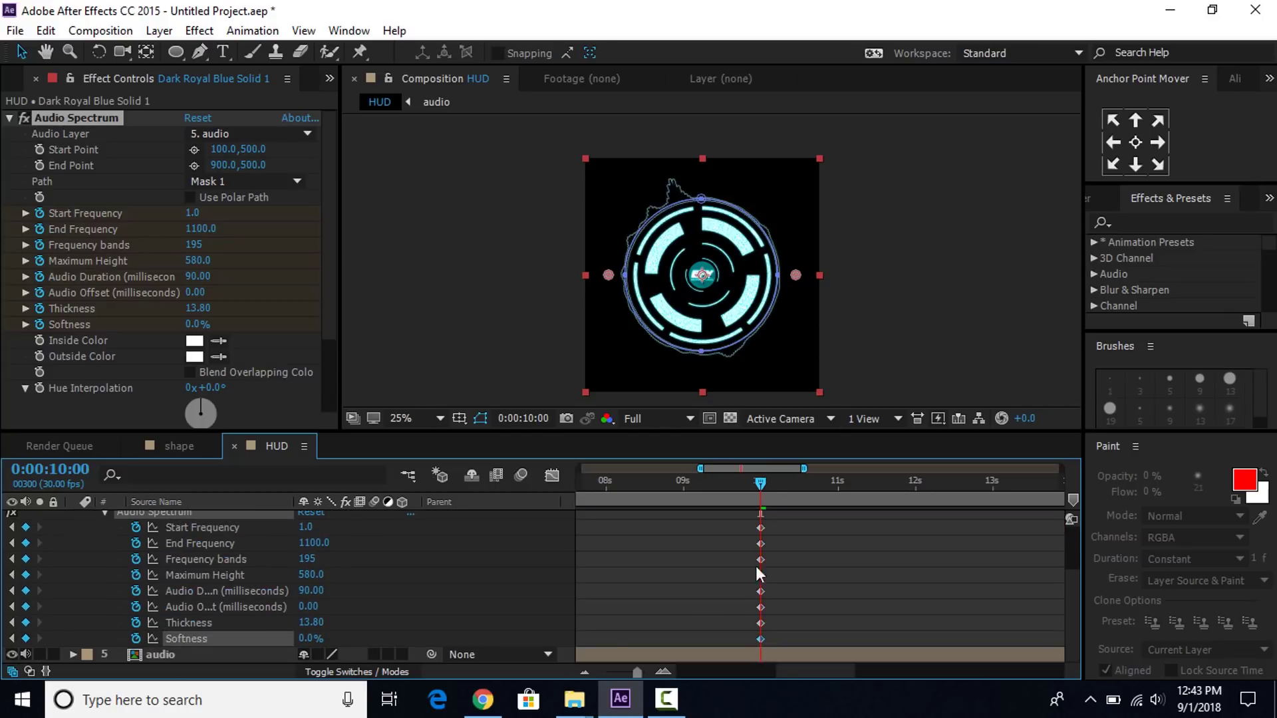
# At 0:00:10:01, set the Audio Spectrum's Thickness to 10.30.
pyautogui.press('pagedown')
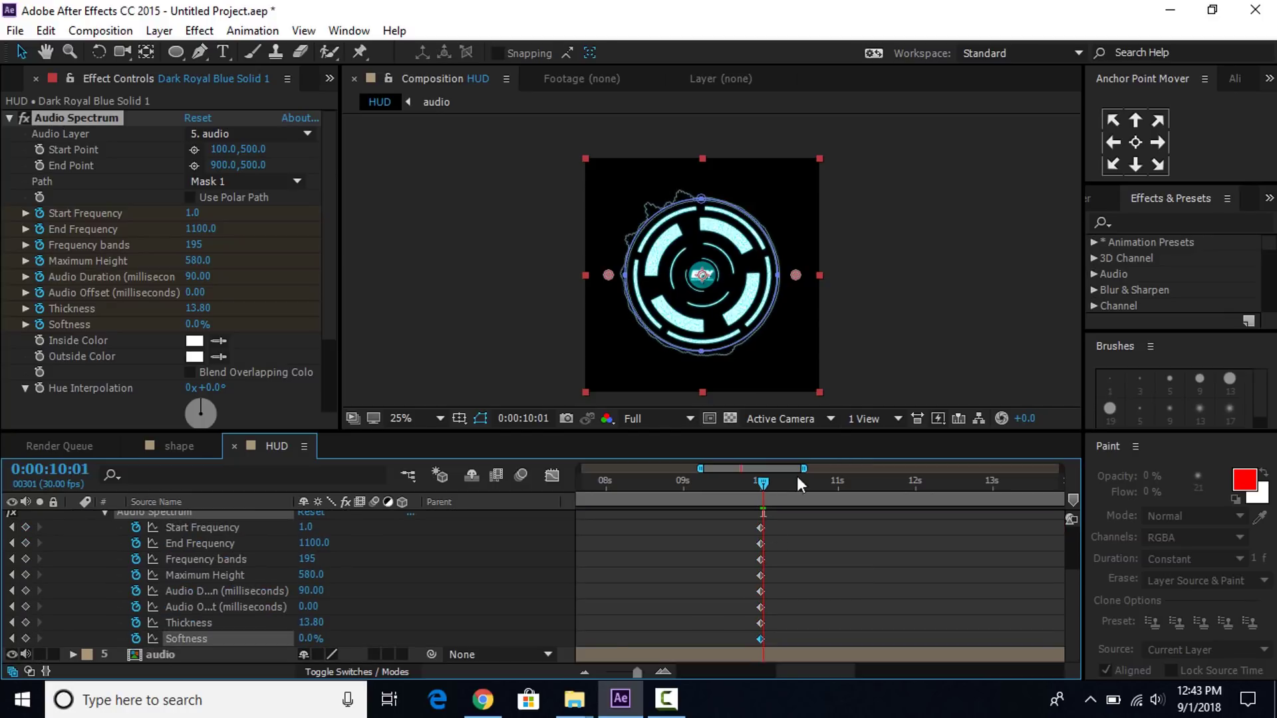
pyautogui.press('.')
pyautogui.press('.')
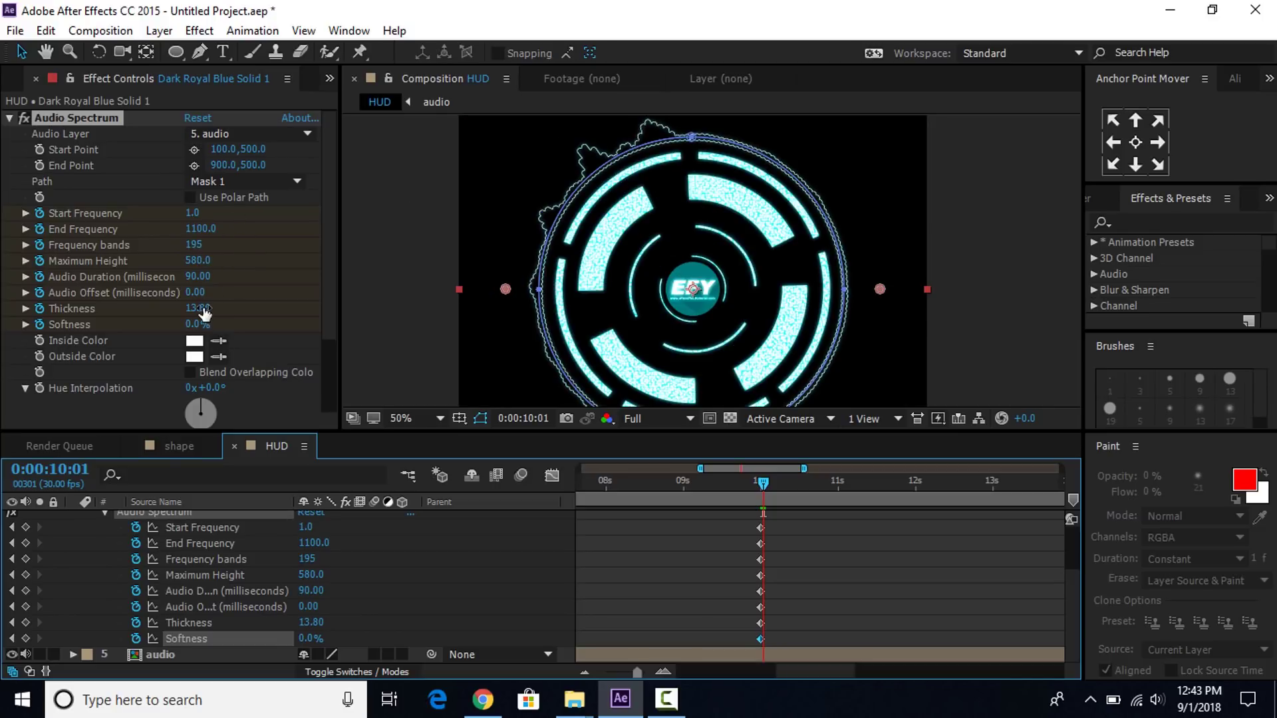
pyautogui.moveTo(197, 311); pyautogui.dragTo(166, 310)
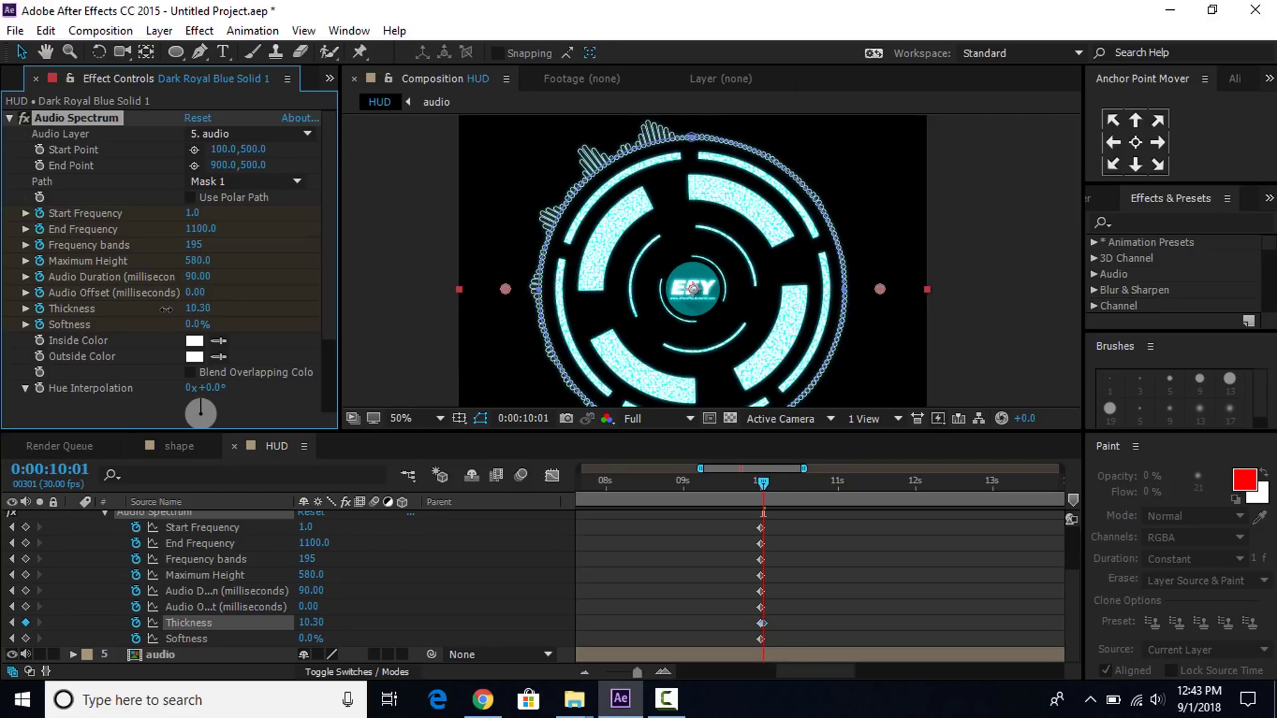
# End the HUD composition's work area at 0:00:20:00 and collapse the solid's keyframed properties.
pyautogui.press('-')
pyautogui.press('-')
pyautogui.press('-')
pyautogui.press('-')
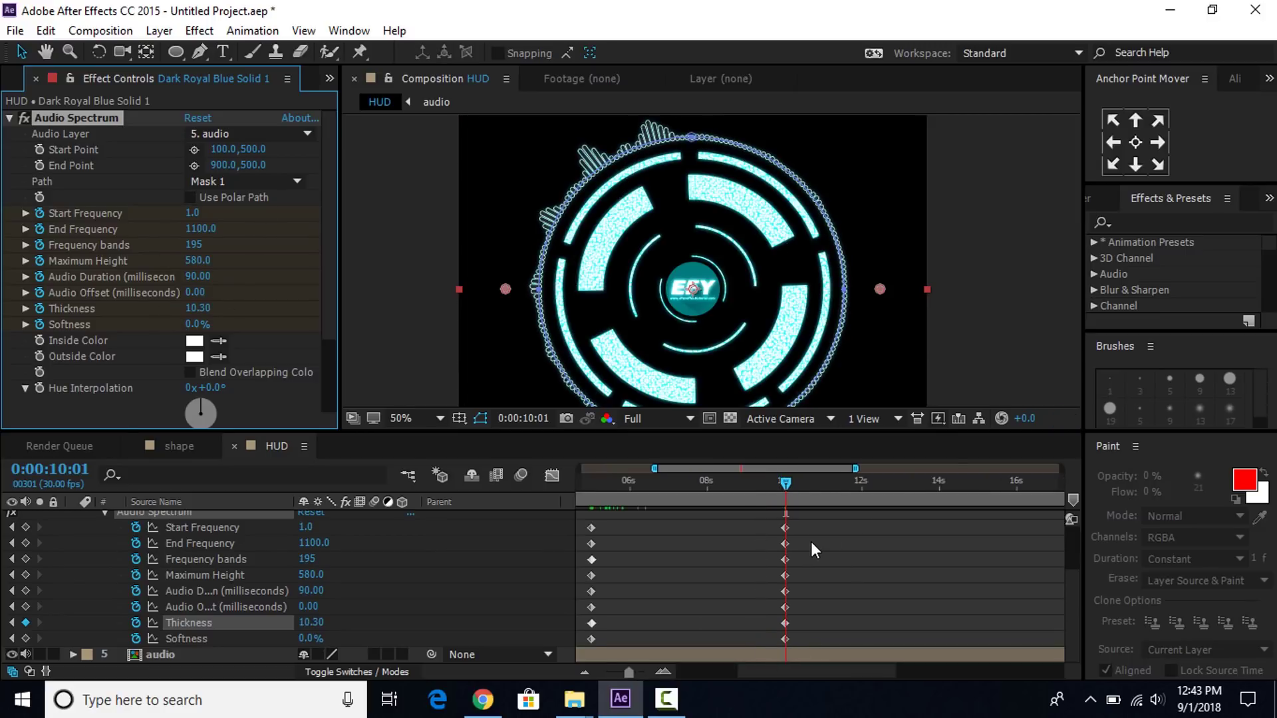
pyautogui.click(898, 497)
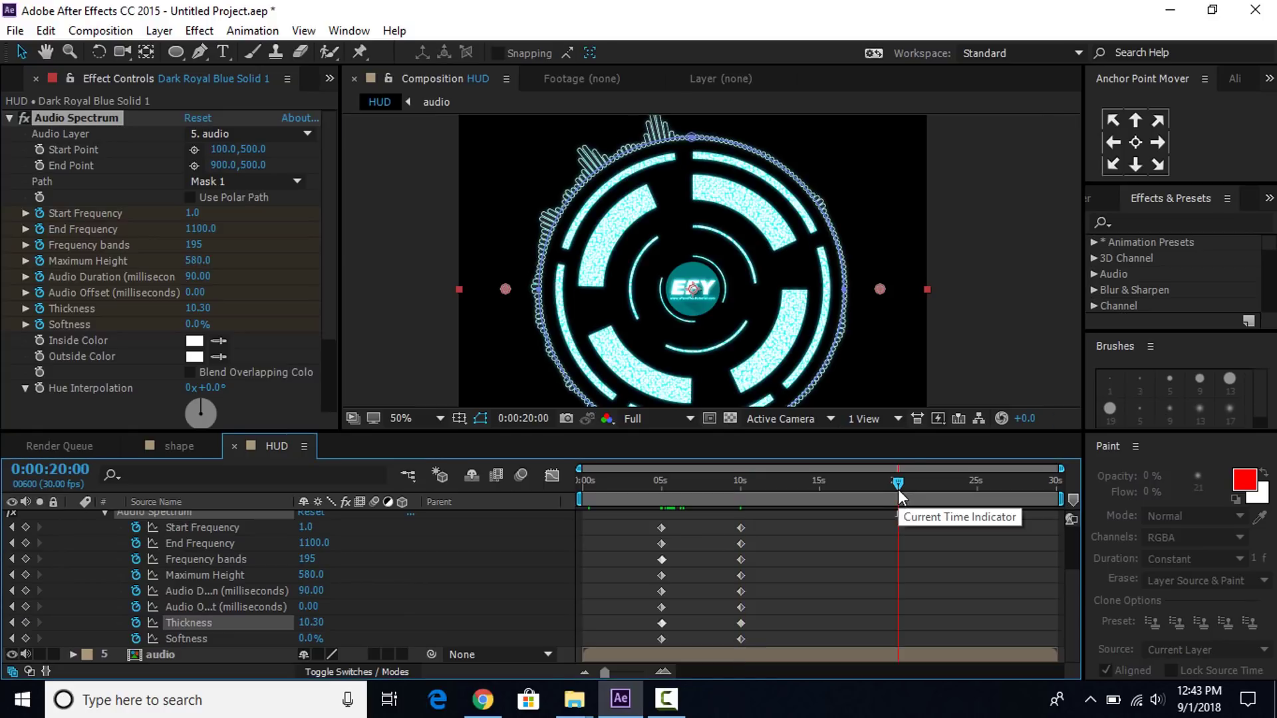
pyautogui.press('n')
pyautogui.scroll(3, 24, 529)
pyautogui.press('u')
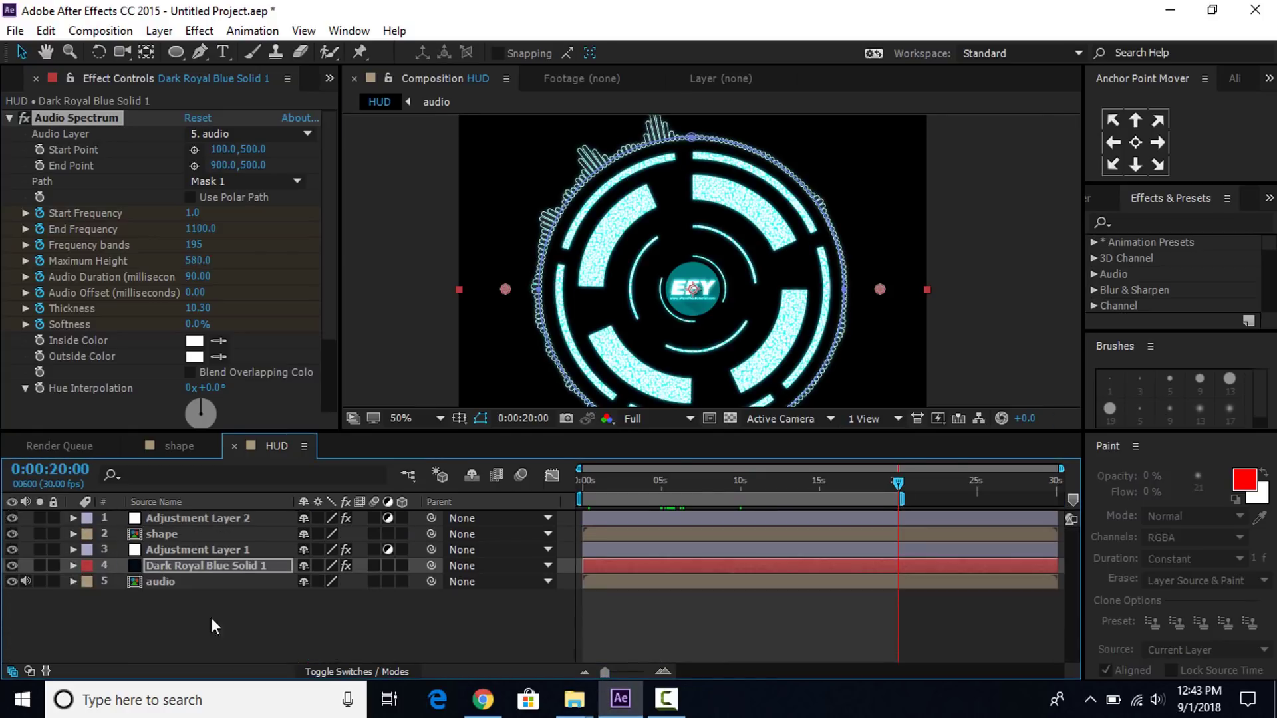
pyautogui.click(189, 608)
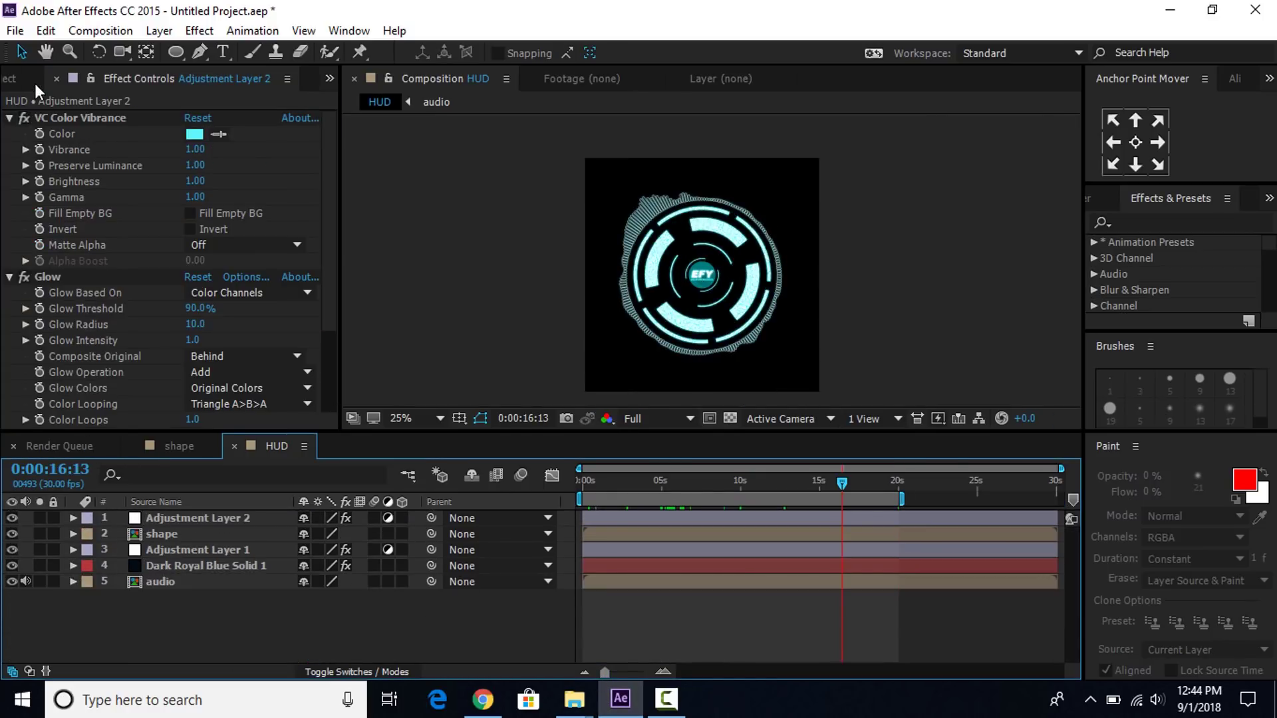
# Create a new composition named "main comp" with a size of 1920 x 1080 px.
pyautogui.click(16, 76)
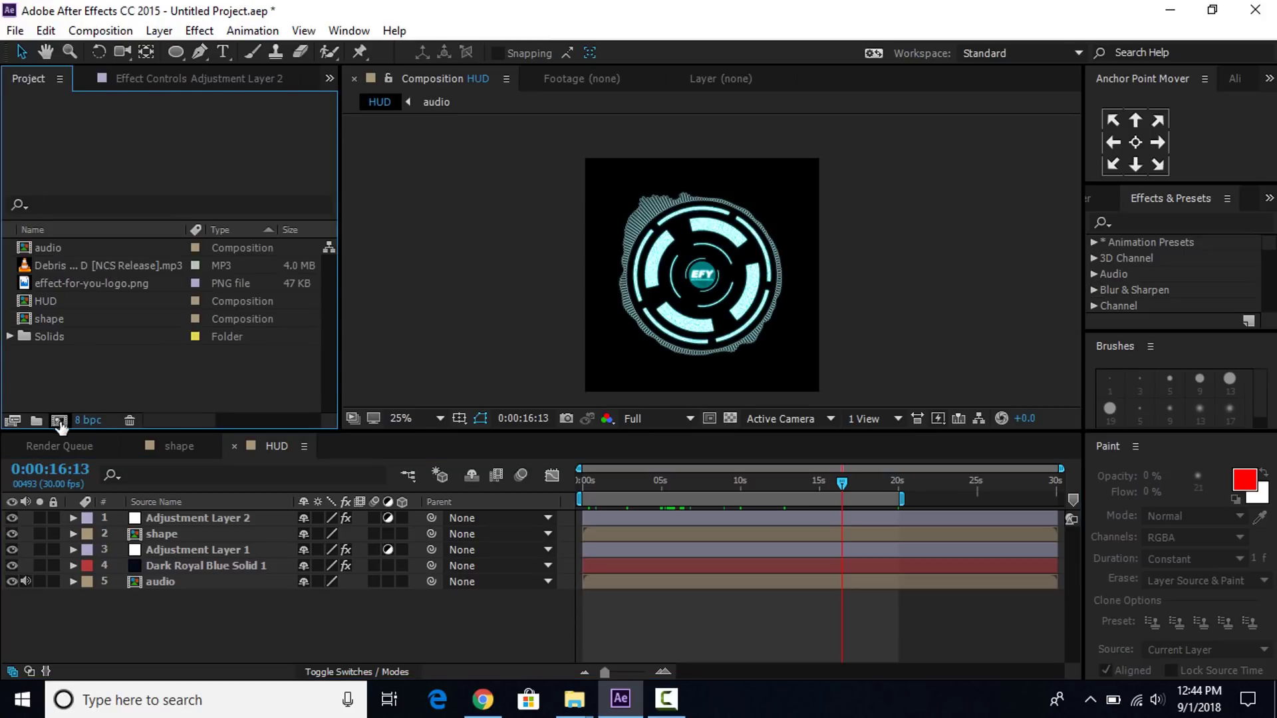
pyautogui.click(60, 421)
pyautogui.doubleClick(554, 176)
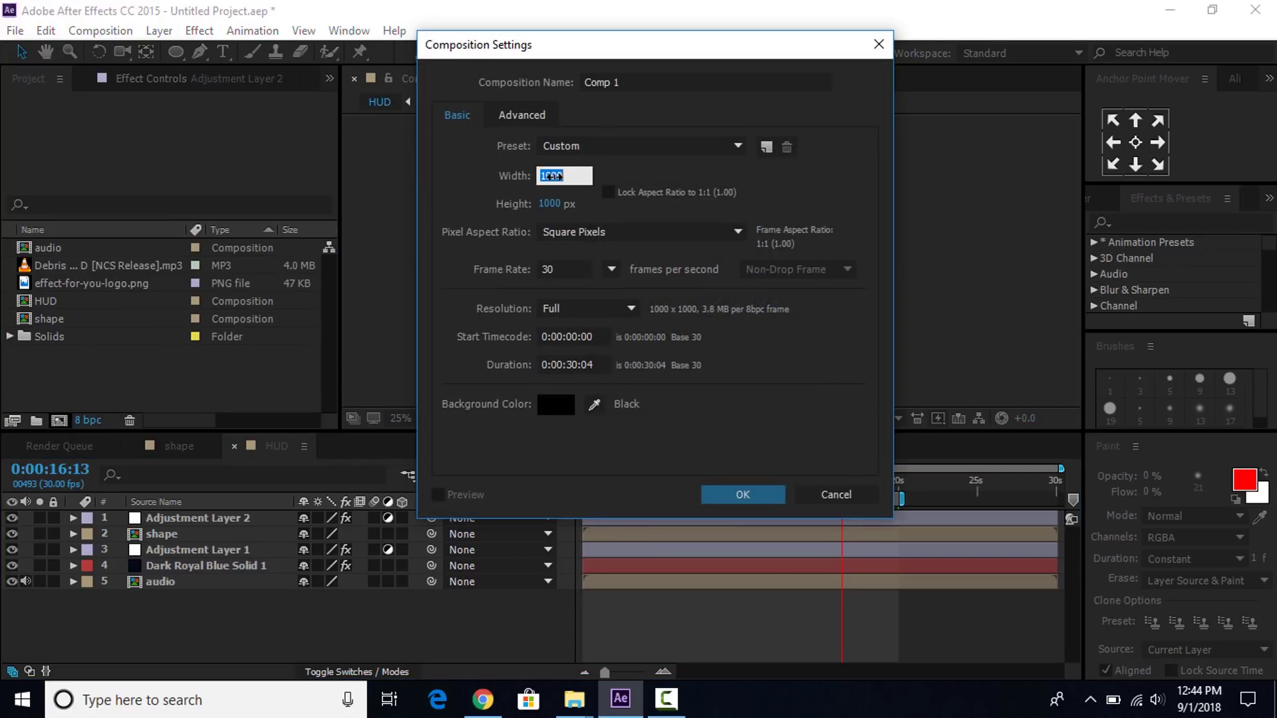
pyautogui.write('1920')
pyautogui.press('Tab')
pyautogui.write('1080')
pyautogui.click(595, 82)
pyautogui.write('main c')
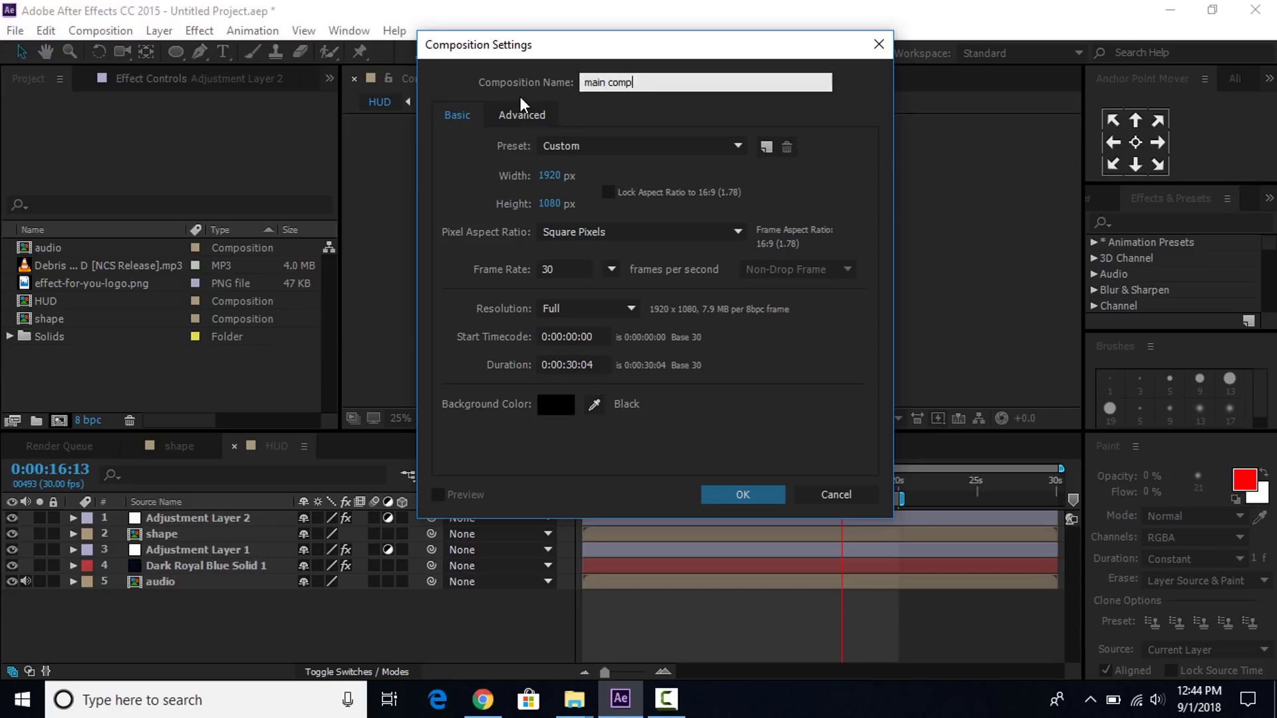
pyautogui.press('Return')
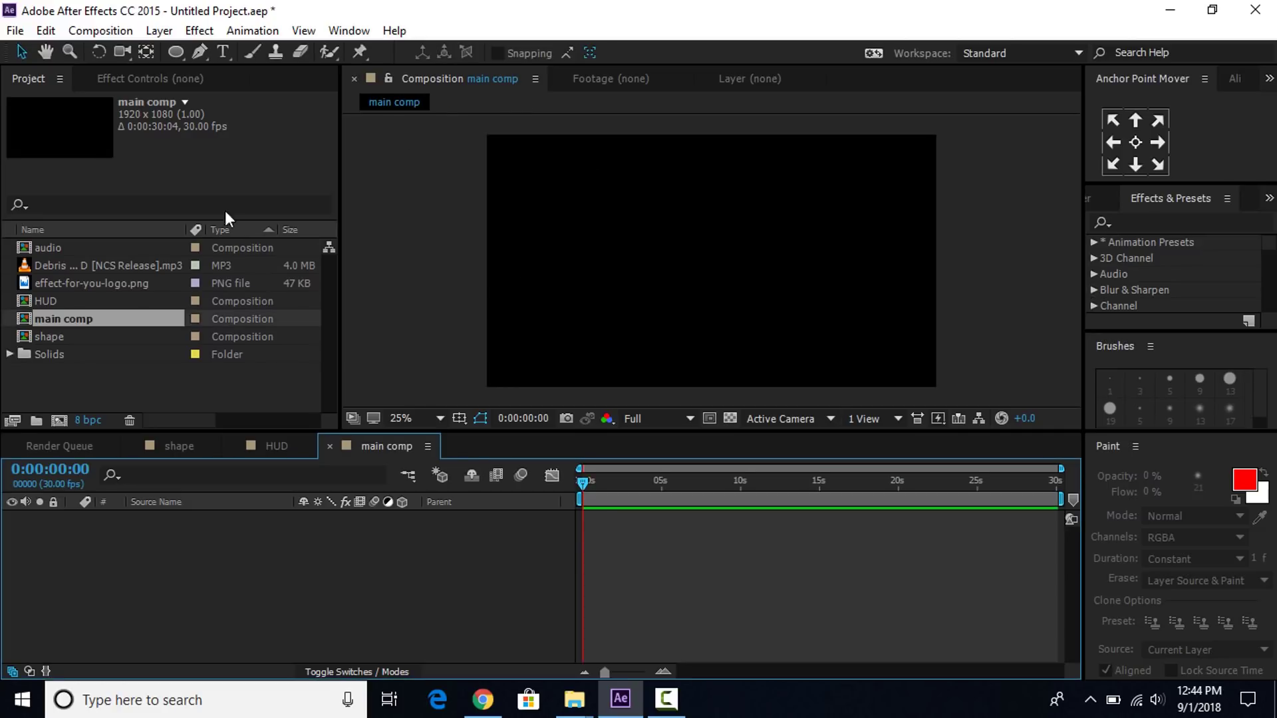
# Add the HUD composition as a layer in main comp.
pyautogui.click(60, 301)
pyautogui.click(62, 320)
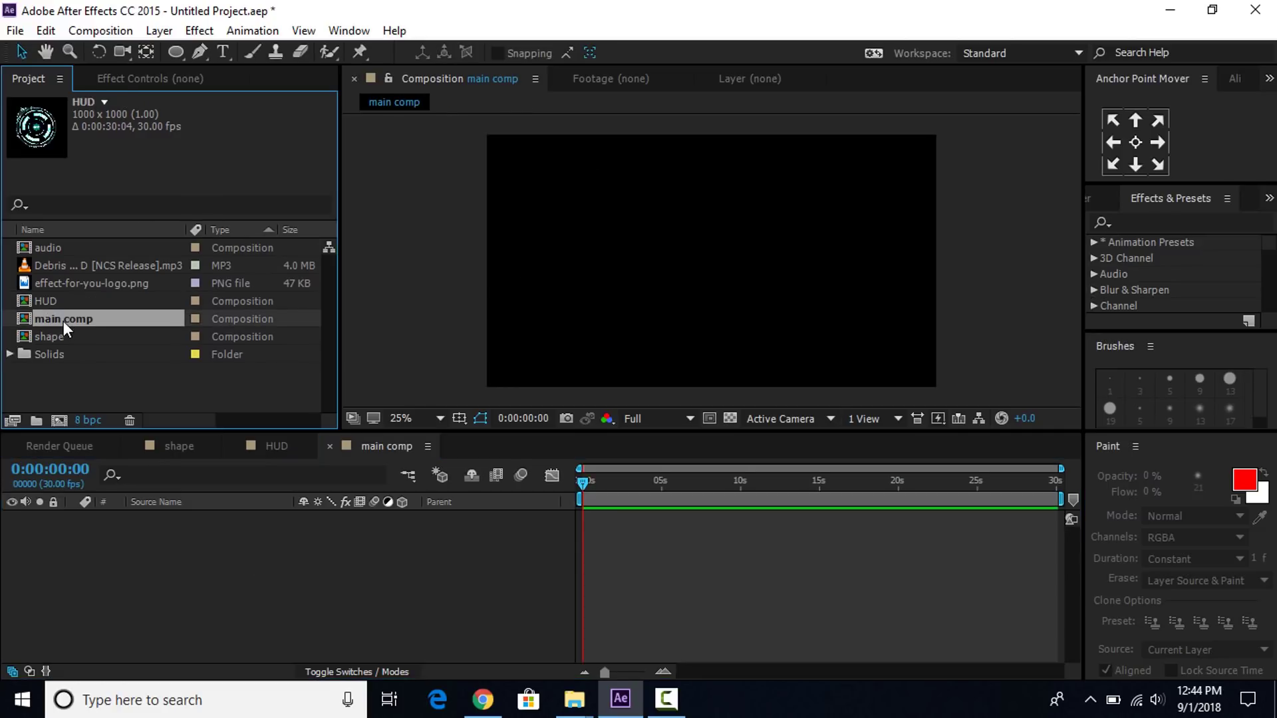
pyautogui.click(48, 300)
pyautogui.moveTo(20, 305); pyautogui.dragTo(238, 547)
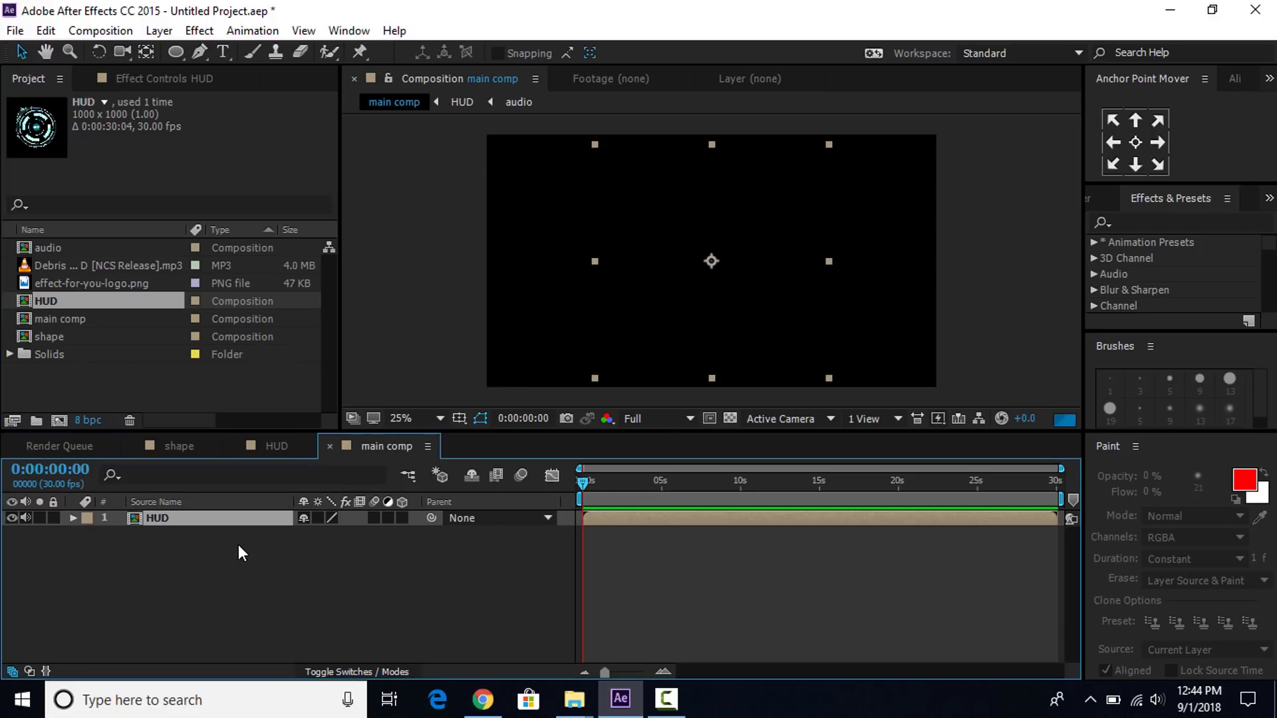
# Create a comp-sized dark royal blue solid and place it beneath the HUD layer as the background.
pyautogui.rightClick(472, 562)
pyautogui.moveTo(550, 390)
pyautogui.click(771, 428)
pyautogui.click(698, 514)
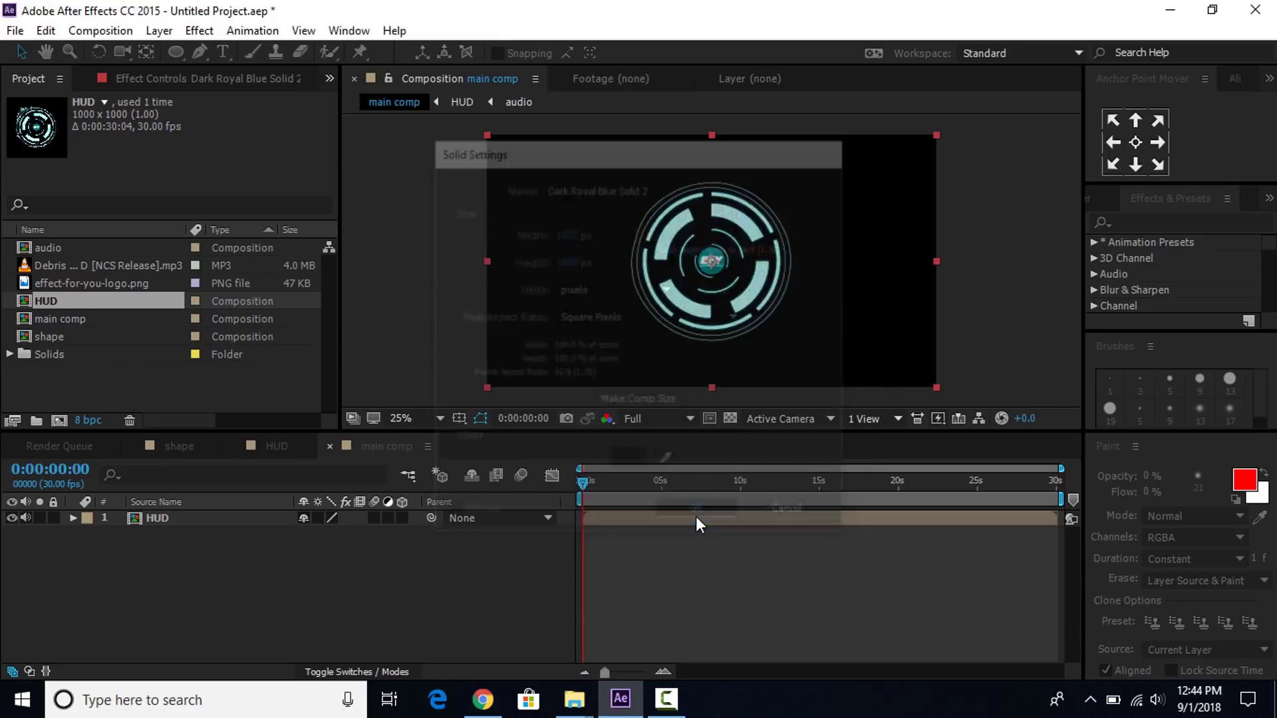
pyautogui.moveTo(202, 521); pyautogui.dragTo(238, 561)
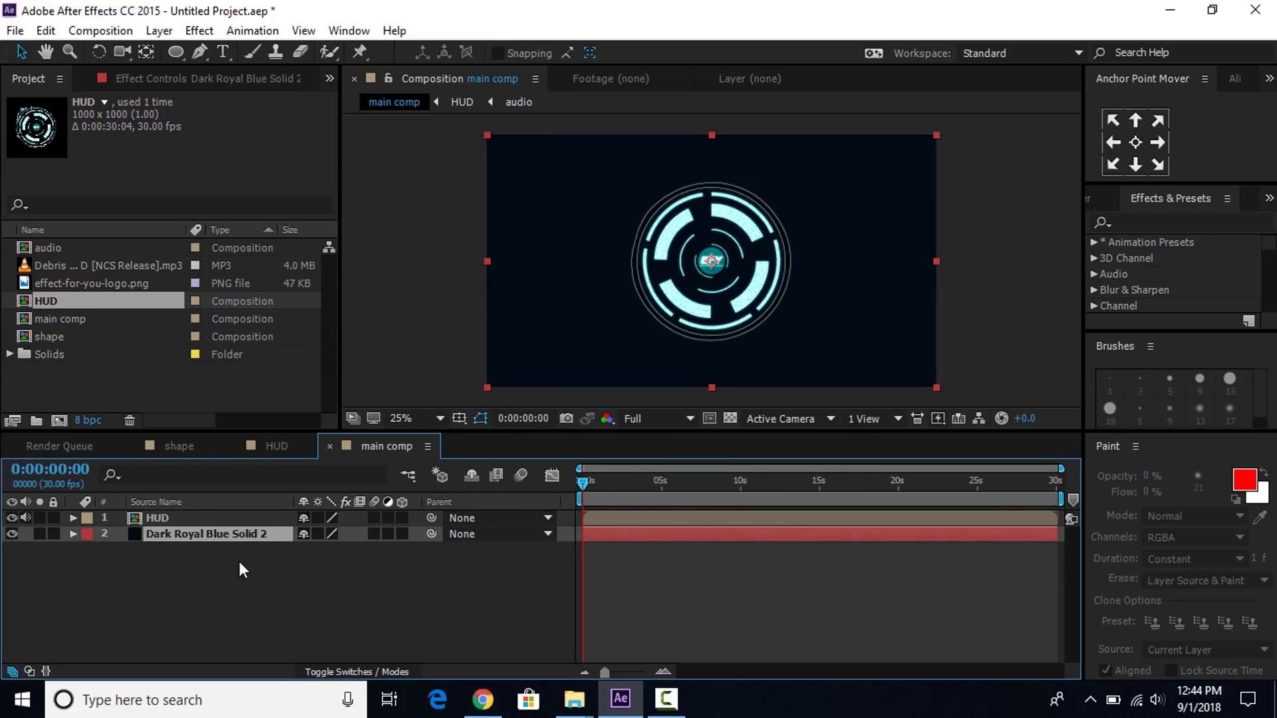
pyautogui.click(282, 574)
# Duplicate the HUD layer and scale up the lower copy around its center until its rings fill the frame's height.
pyautogui.click(154, 520)
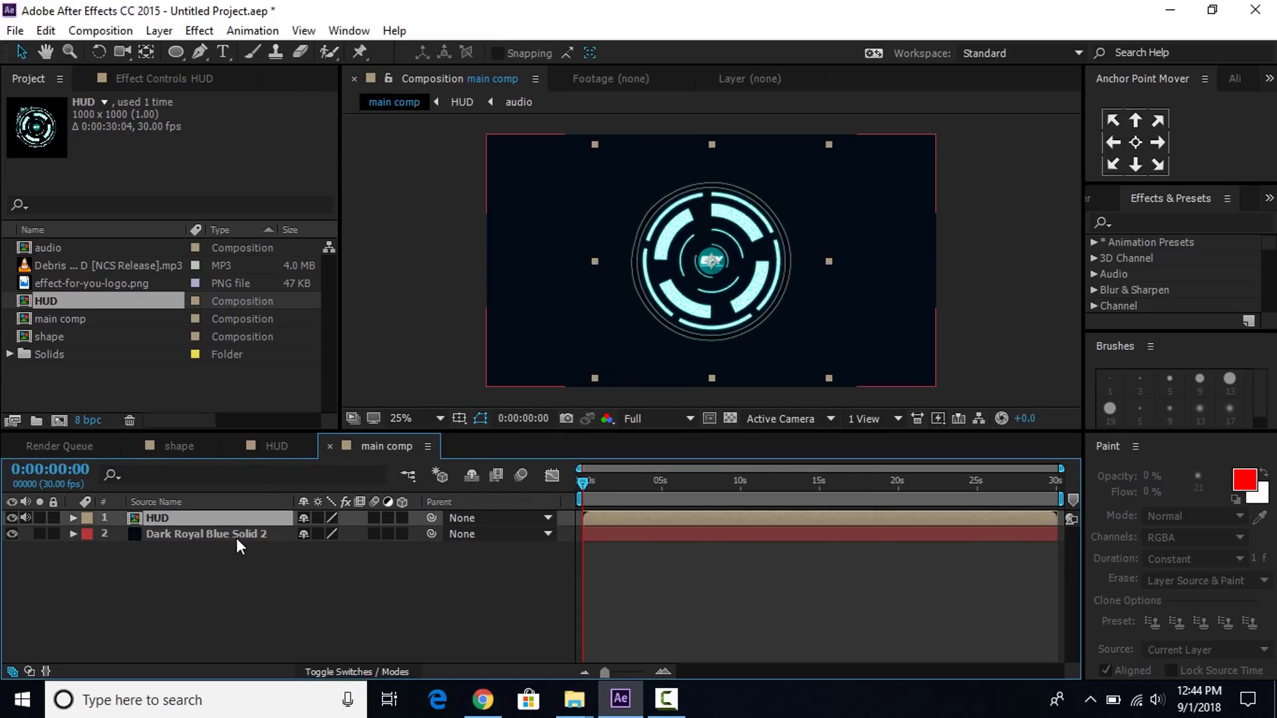
pyautogui.hotkey('ctrl', 'd')
pyautogui.click(169, 536)
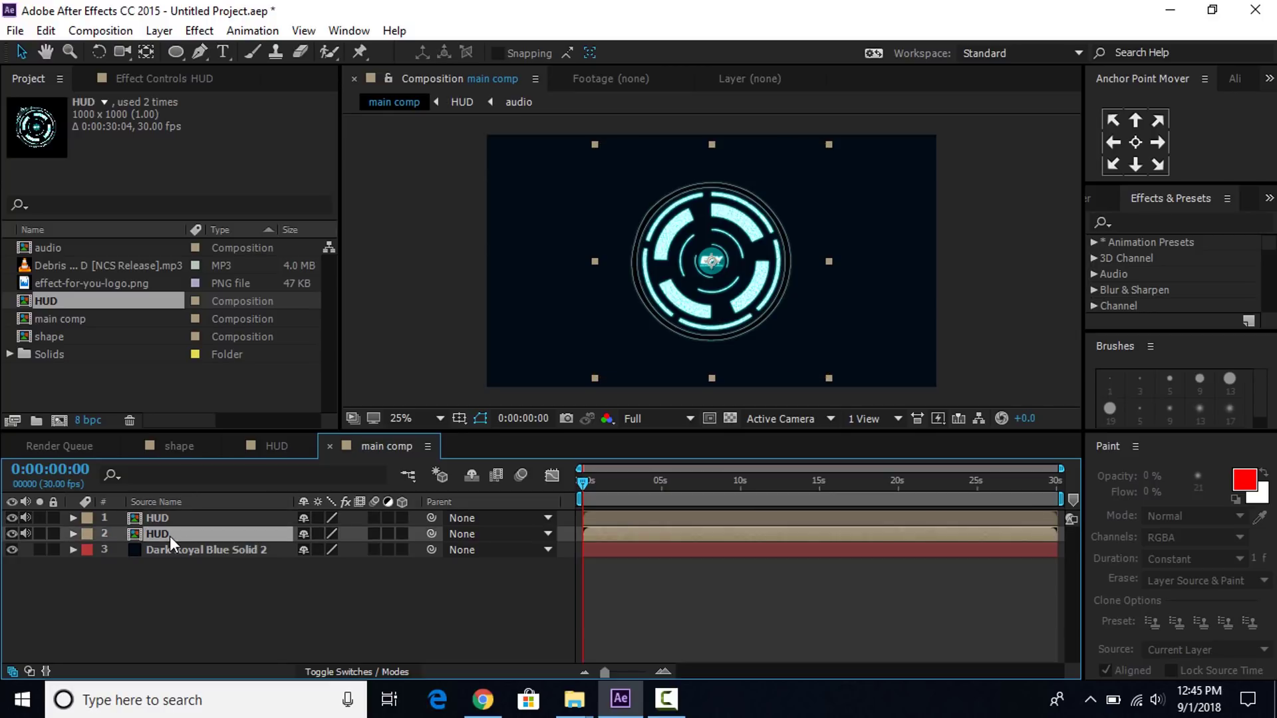
pyautogui.moveTo(829, 379); pyautogui.dragTo(1048, 475)
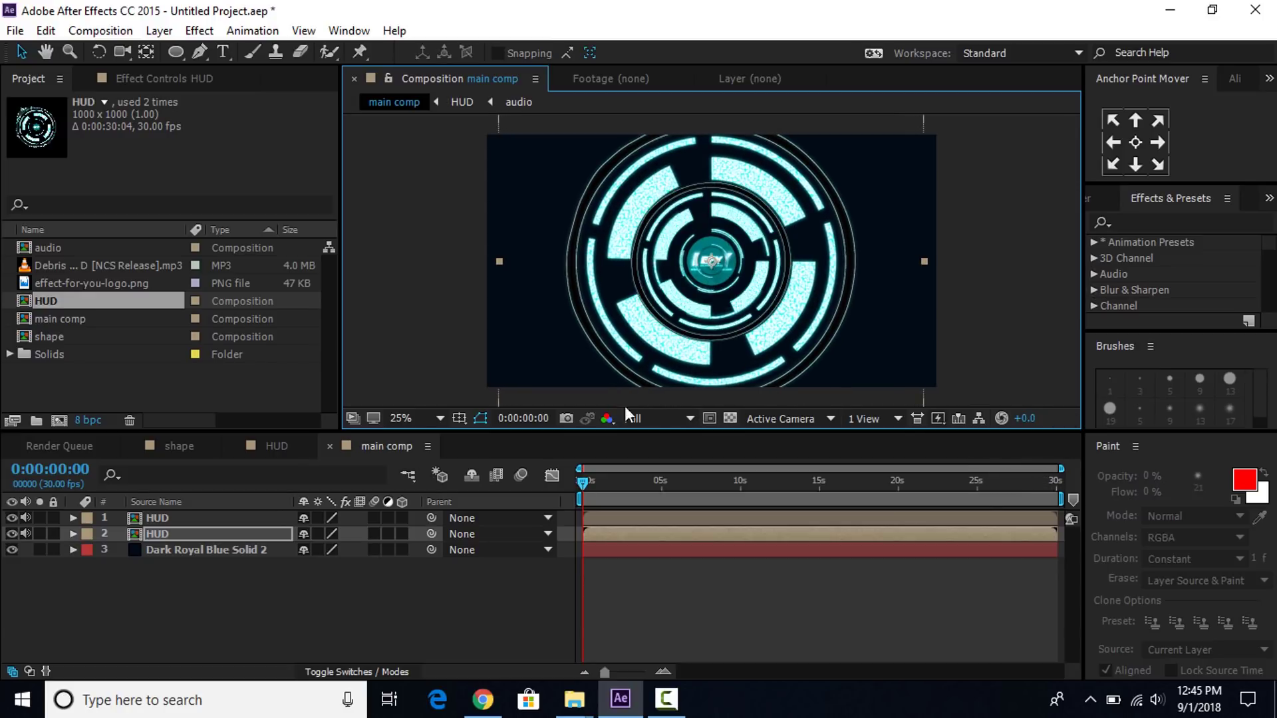
pyautogui.click(810, 589)
# Set the opacity of the enlarged lower HUD layer to 7% and collapse the property.
pyautogui.click(185, 536)
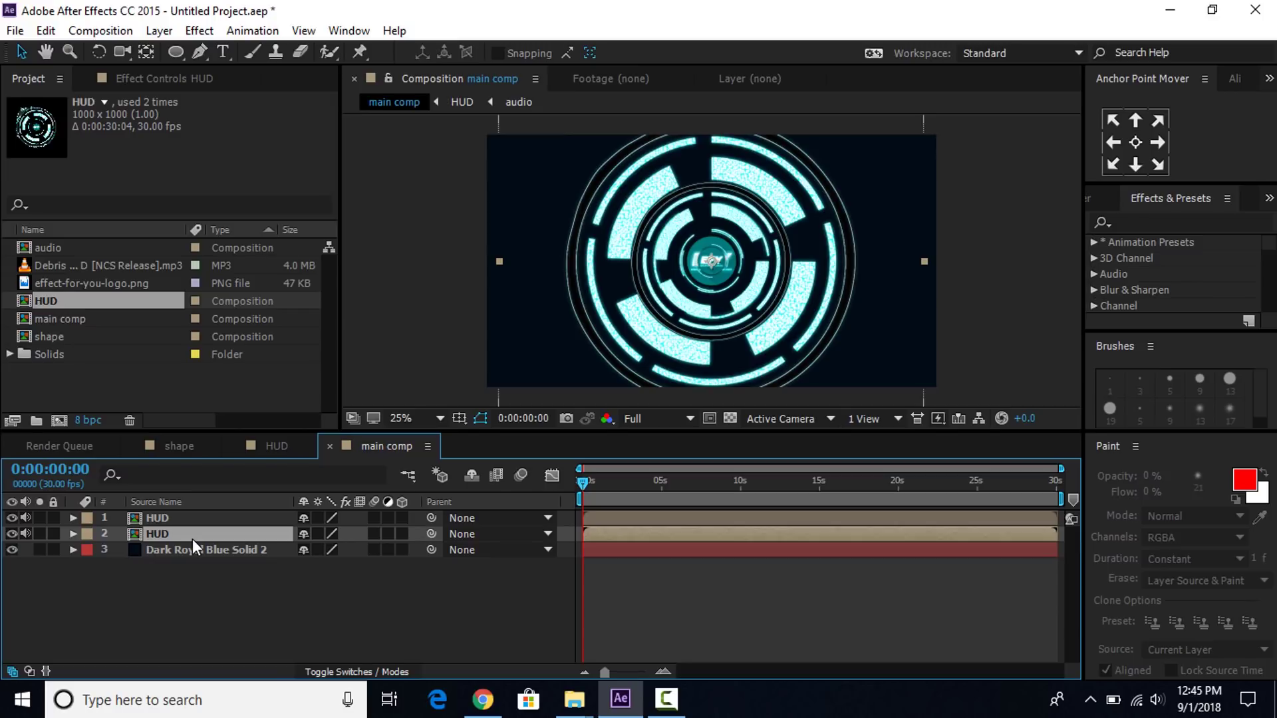
pyautogui.press('t')
pyautogui.moveTo(307, 550); pyautogui.dragTo(242, 566)
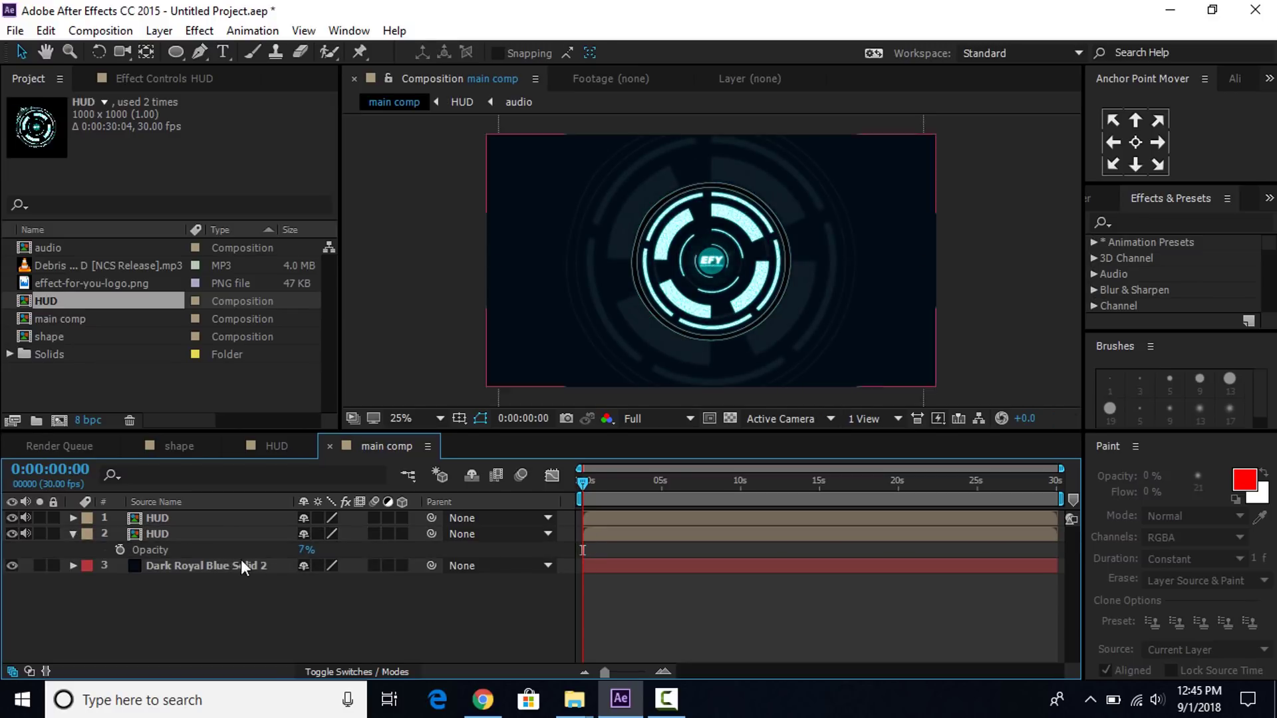
pyautogui.press('t')
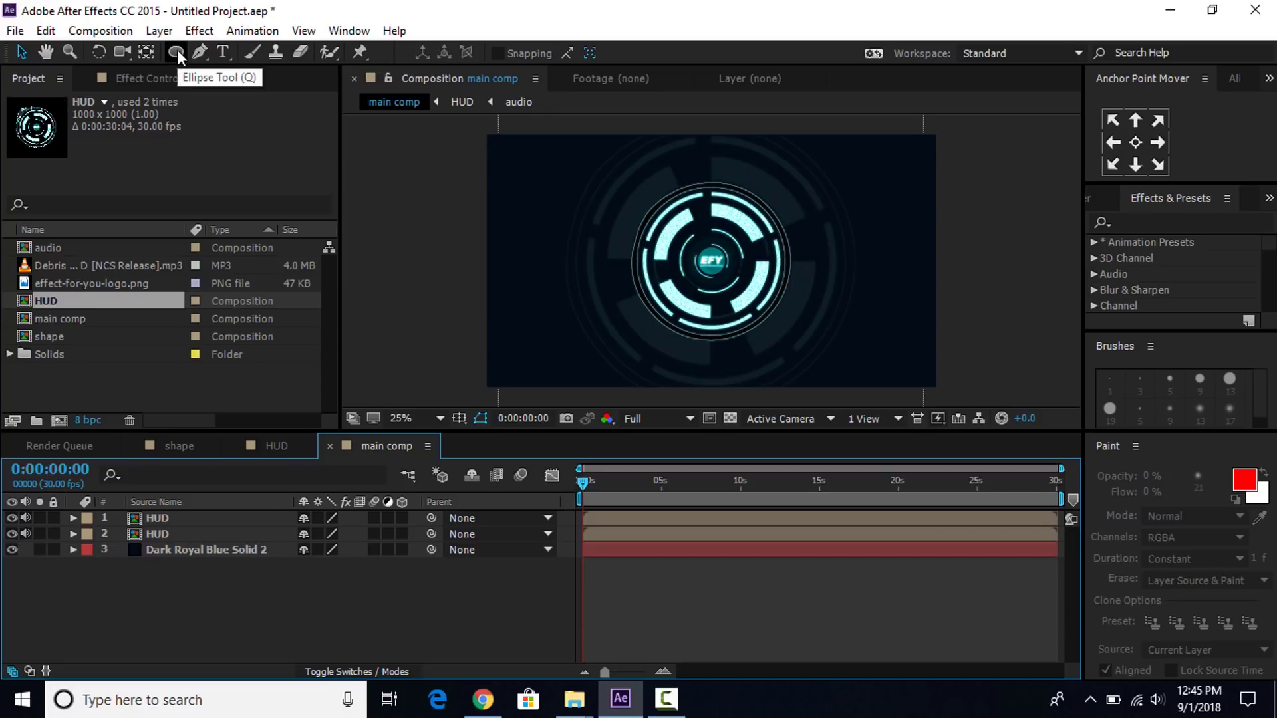
# With the Ellipse tool, draw a small circle on a new shape layer in the upper-left corner of the frame.
pyautogui.press('h')
pyautogui.moveTo(542, 174); pyautogui.dragTo(552, 215)
pyautogui.scroll(2, 485, 198)
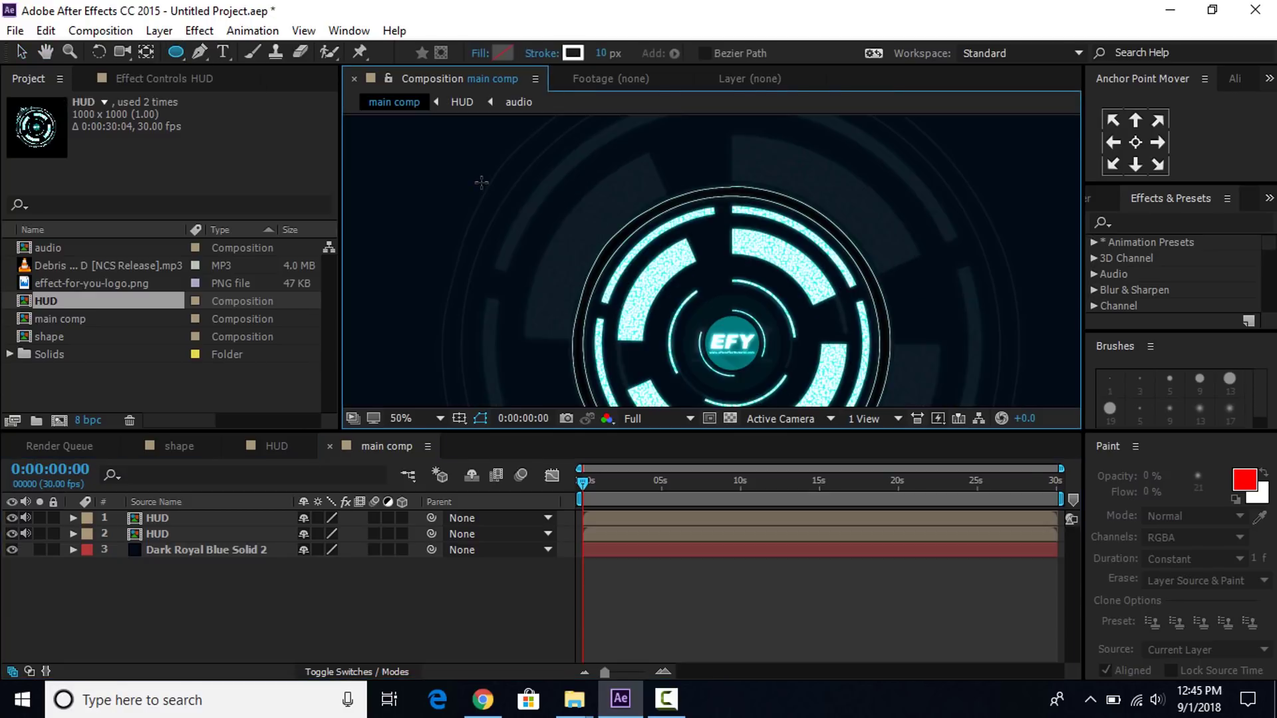
pyautogui.moveTo(456, 171); pyautogui.dragTo(630, 283)
pyautogui.press('q')
pyautogui.scroll(2, 480, 226)
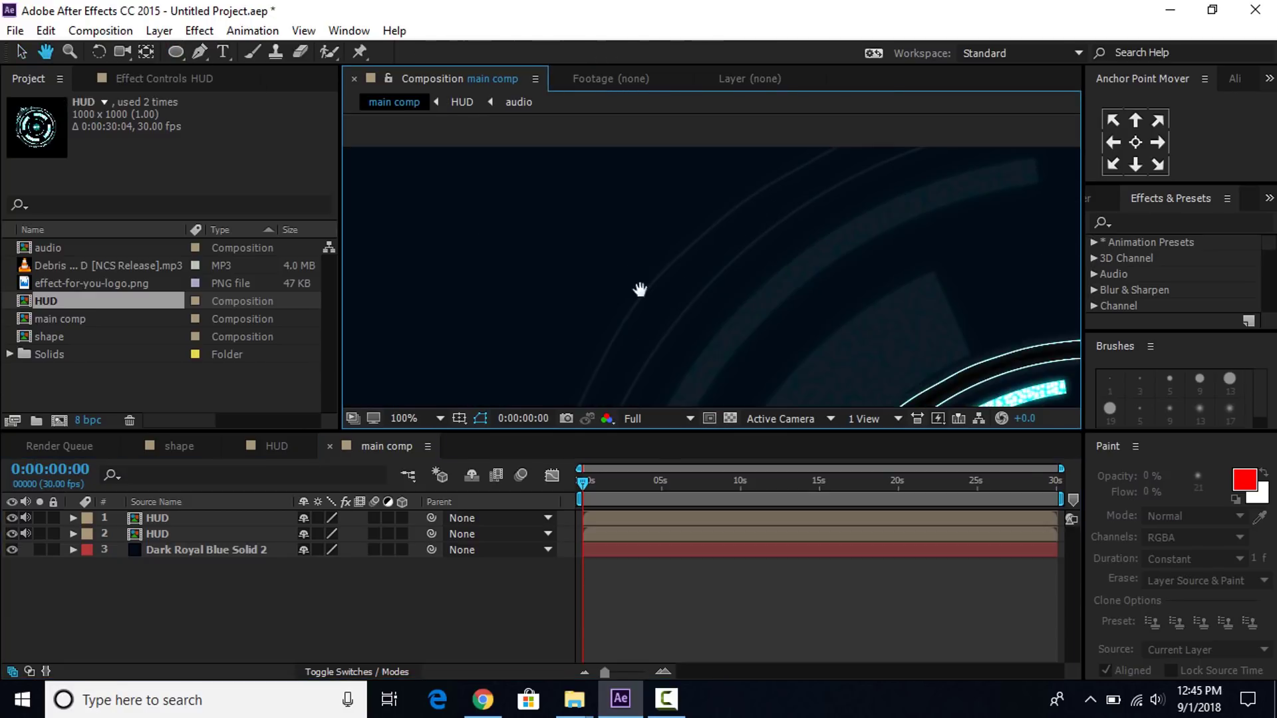
pyautogui.moveTo(390, 197); pyautogui.dragTo(412, 219)
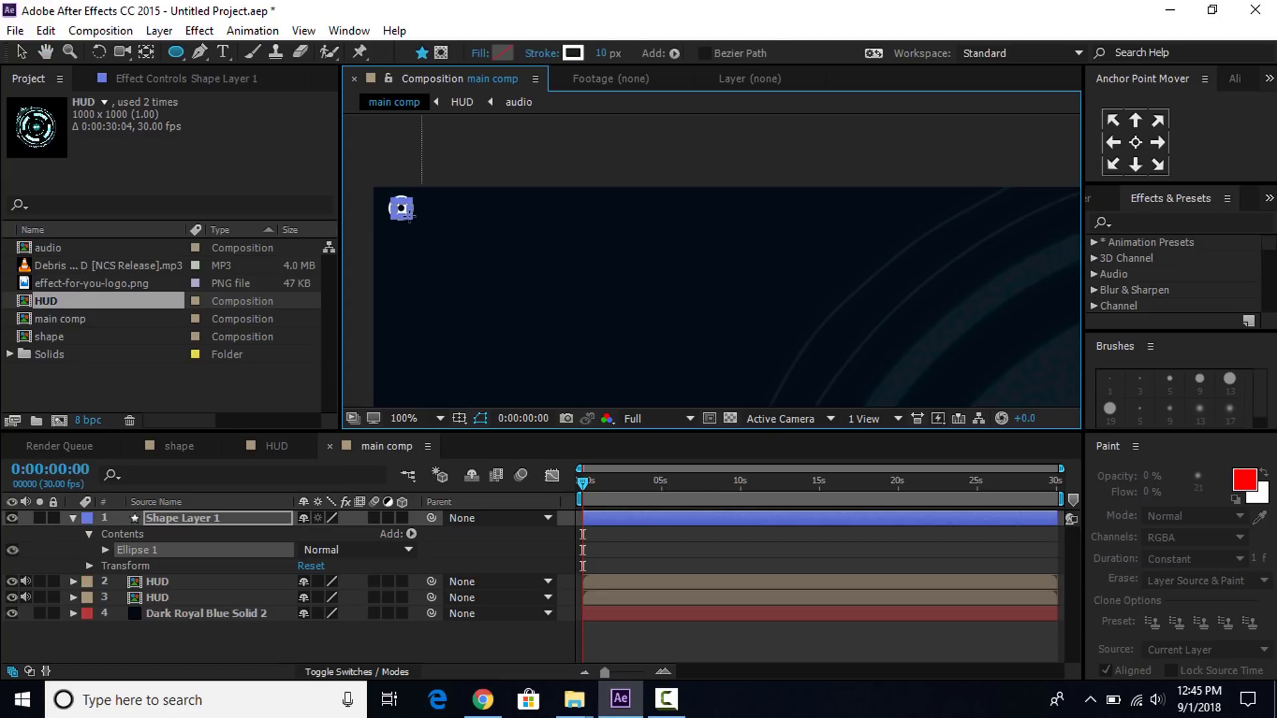
# Give the small circle a solid white fill and set its stroke to None.
pyautogui.click(480, 53)
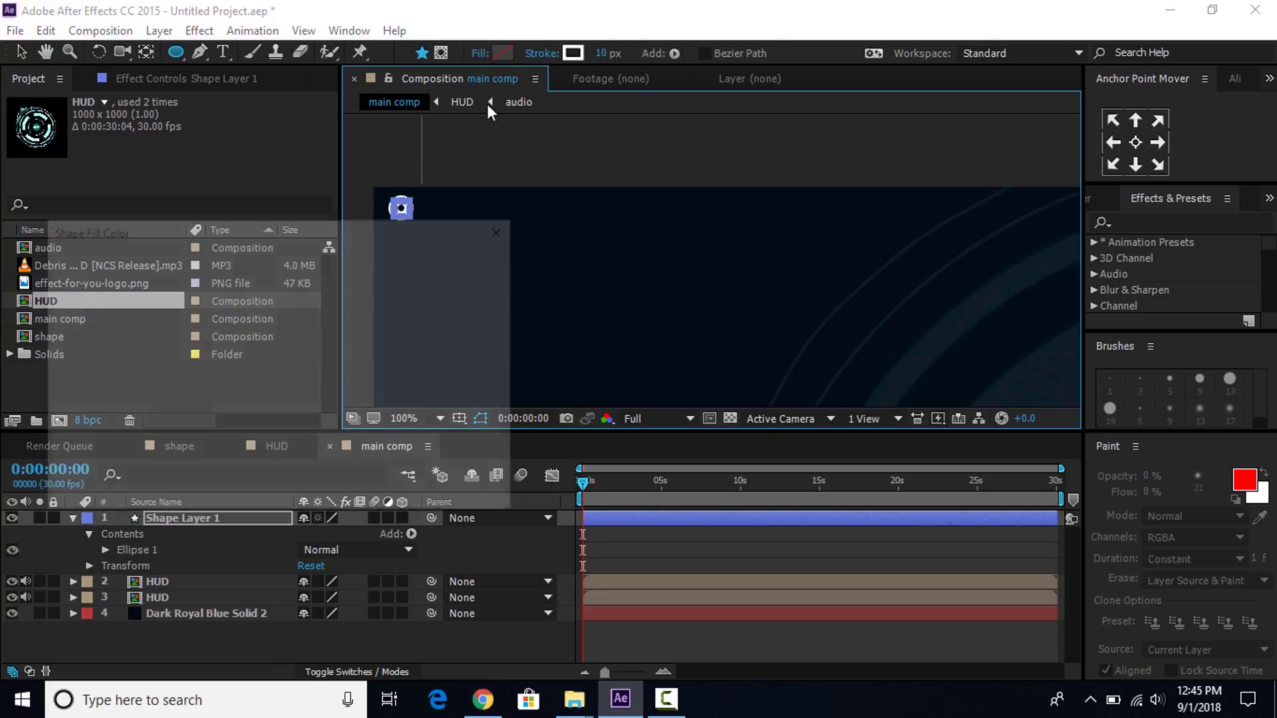
pyautogui.click(60, 261)
pyautogui.click(467, 265)
pyautogui.click(573, 53)
pyautogui.click(359, 266)
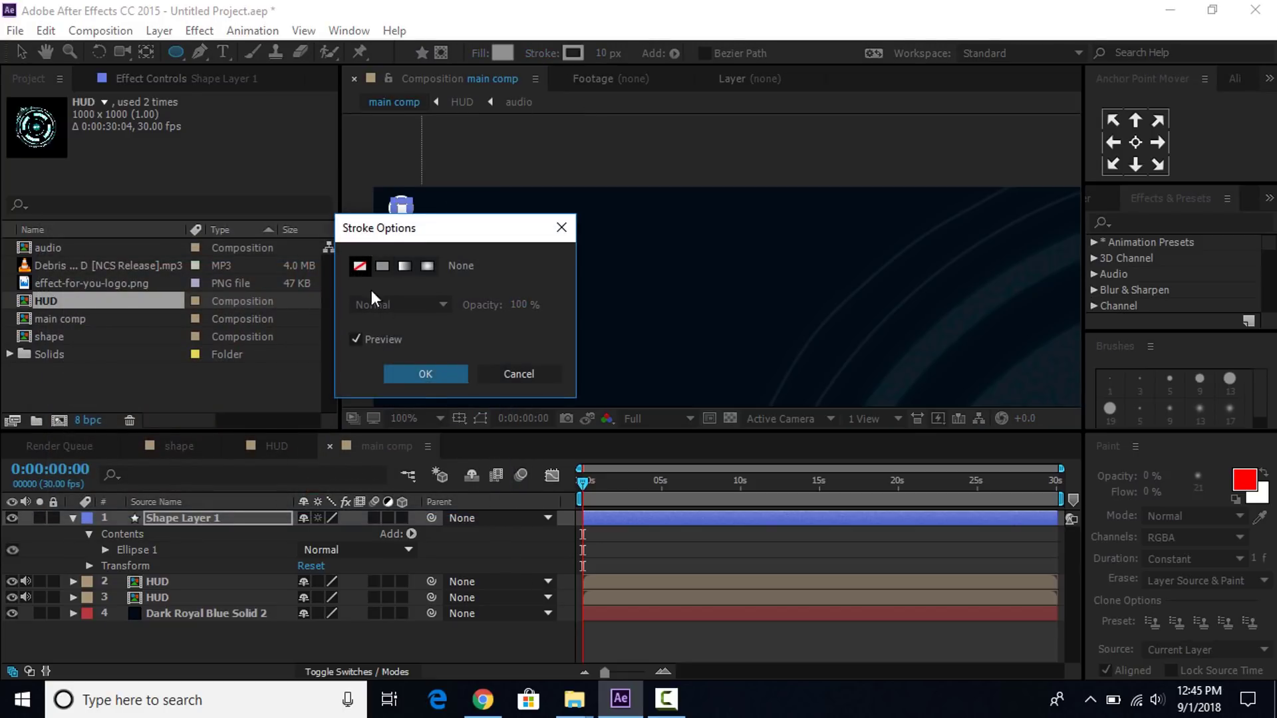
pyautogui.click(436, 371)
pyautogui.click(21, 52)
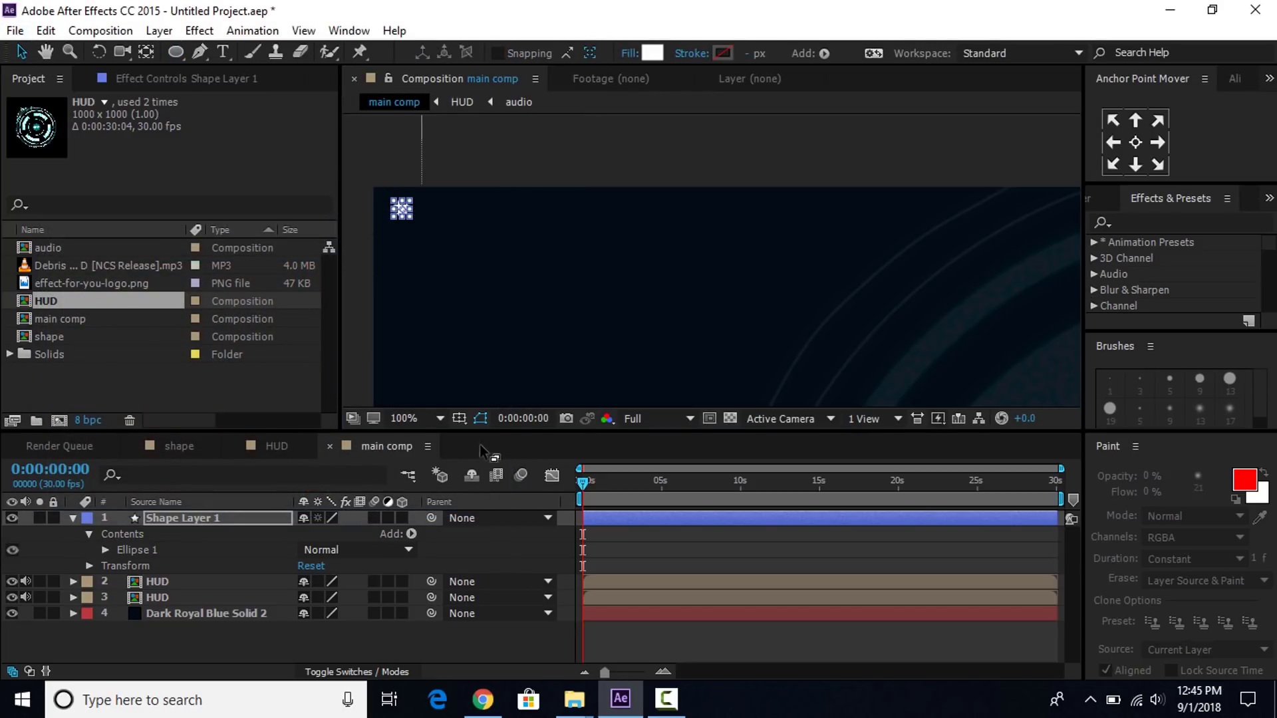
# Add a Repeater to the circle's shape layer and raise its copies to 32.
pyautogui.click(480, 191)
pyautogui.scroll(-4, 480, 193)
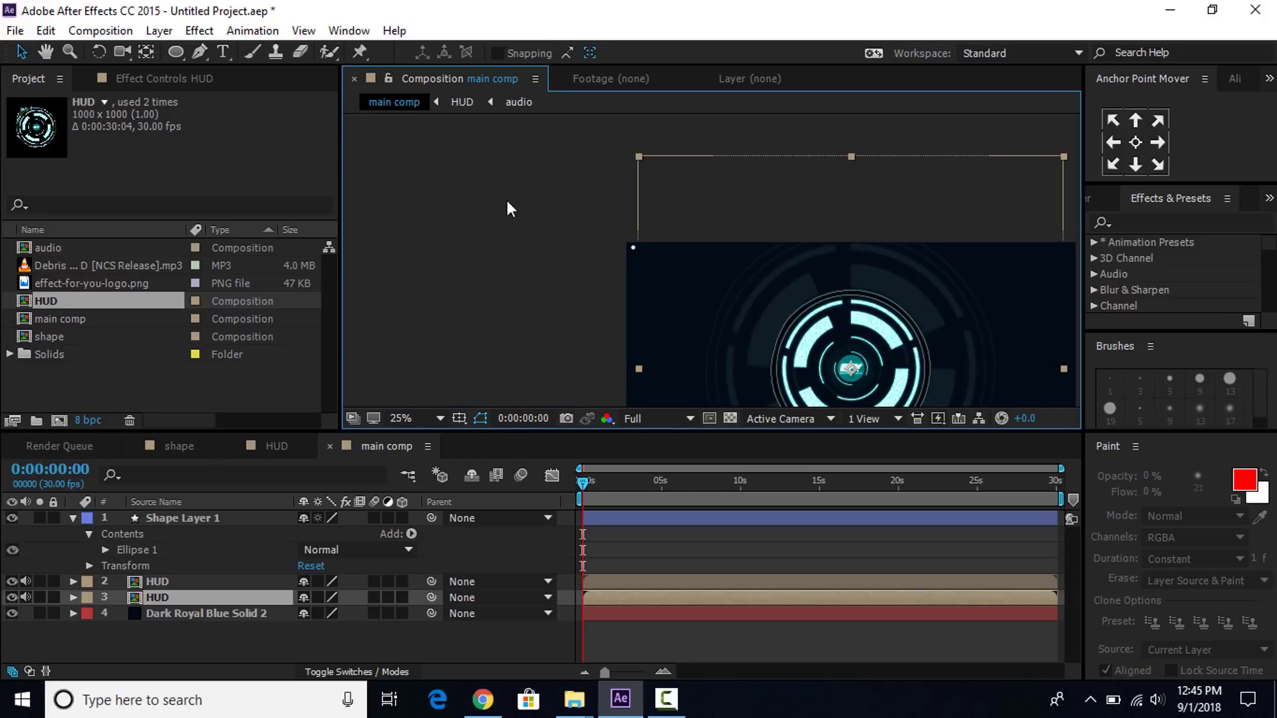
pyautogui.moveTo(776, 293); pyautogui.dragTo(605, 214)
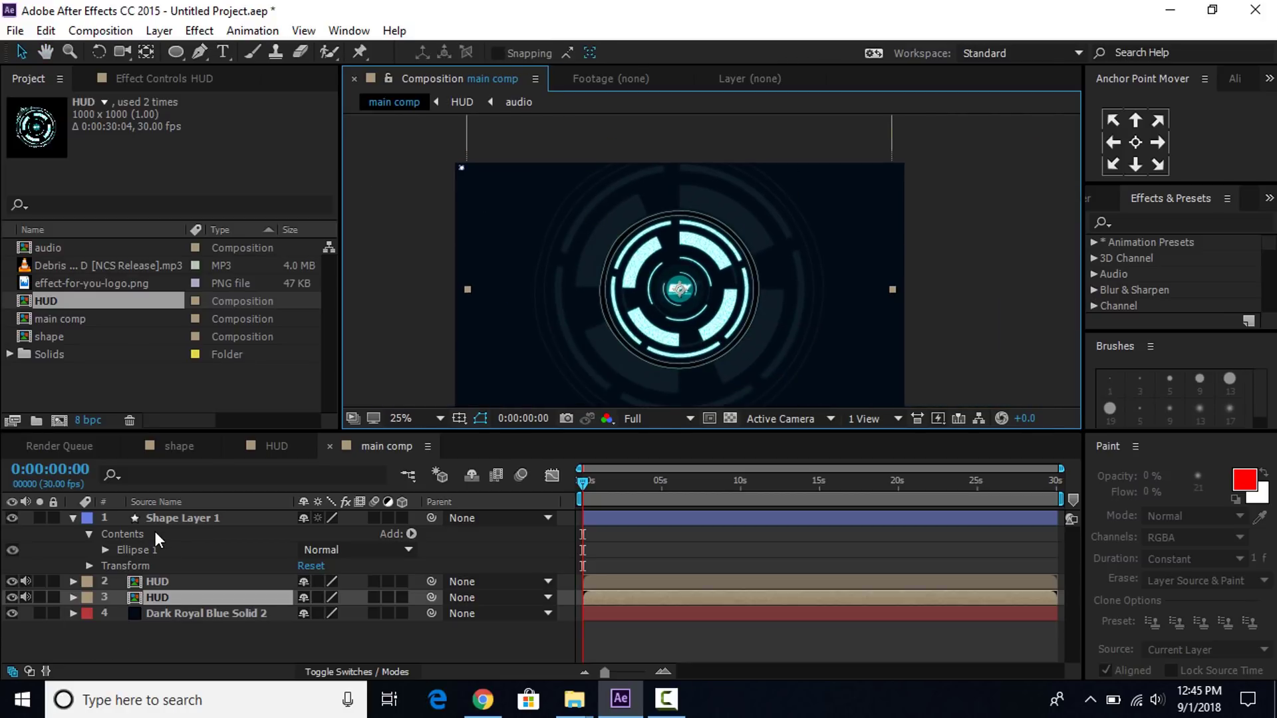
pyautogui.click(213, 519)
pyautogui.click(411, 533)
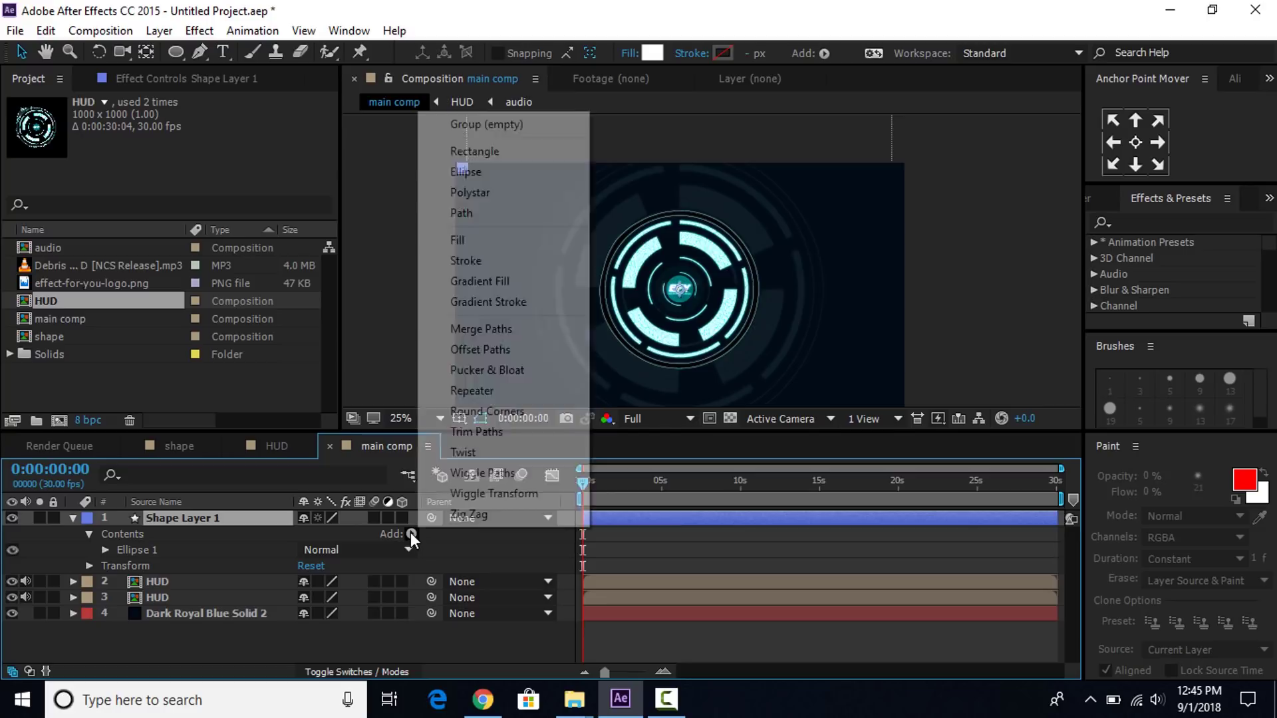
pyautogui.click(479, 394)
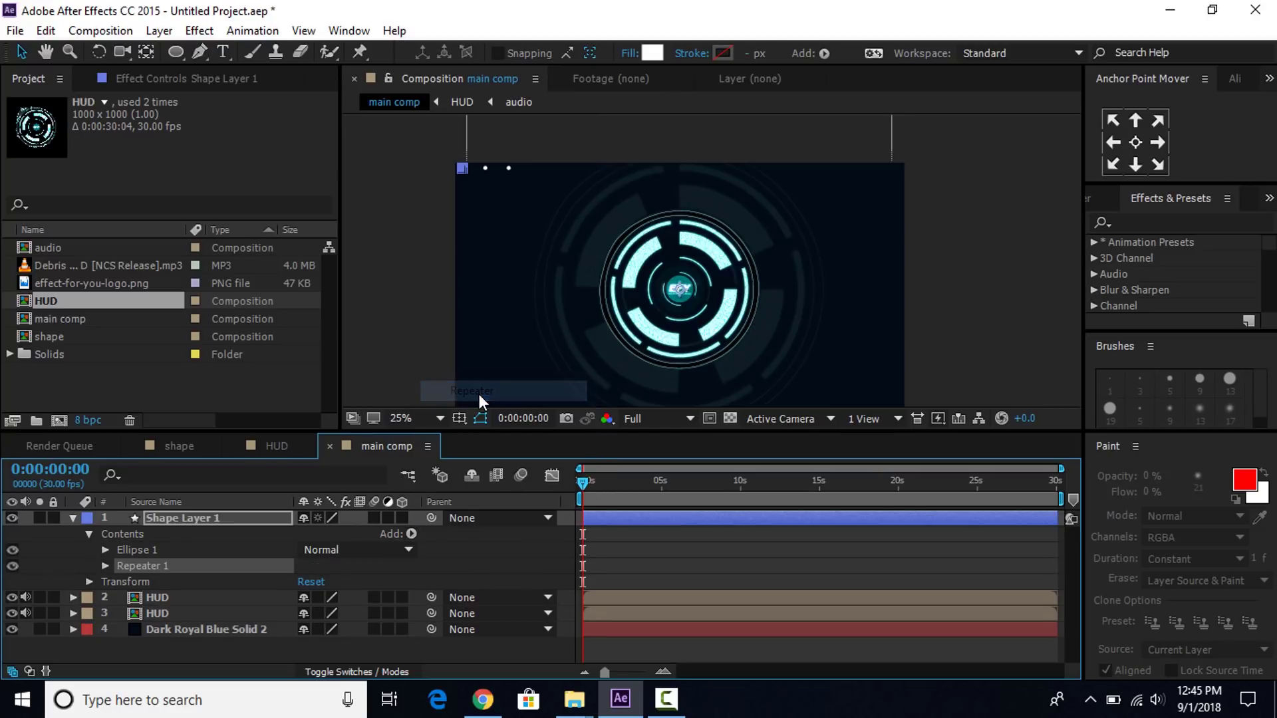
pyautogui.click(105, 566)
pyautogui.moveTo(306, 581); pyautogui.dragTo(333, 581)
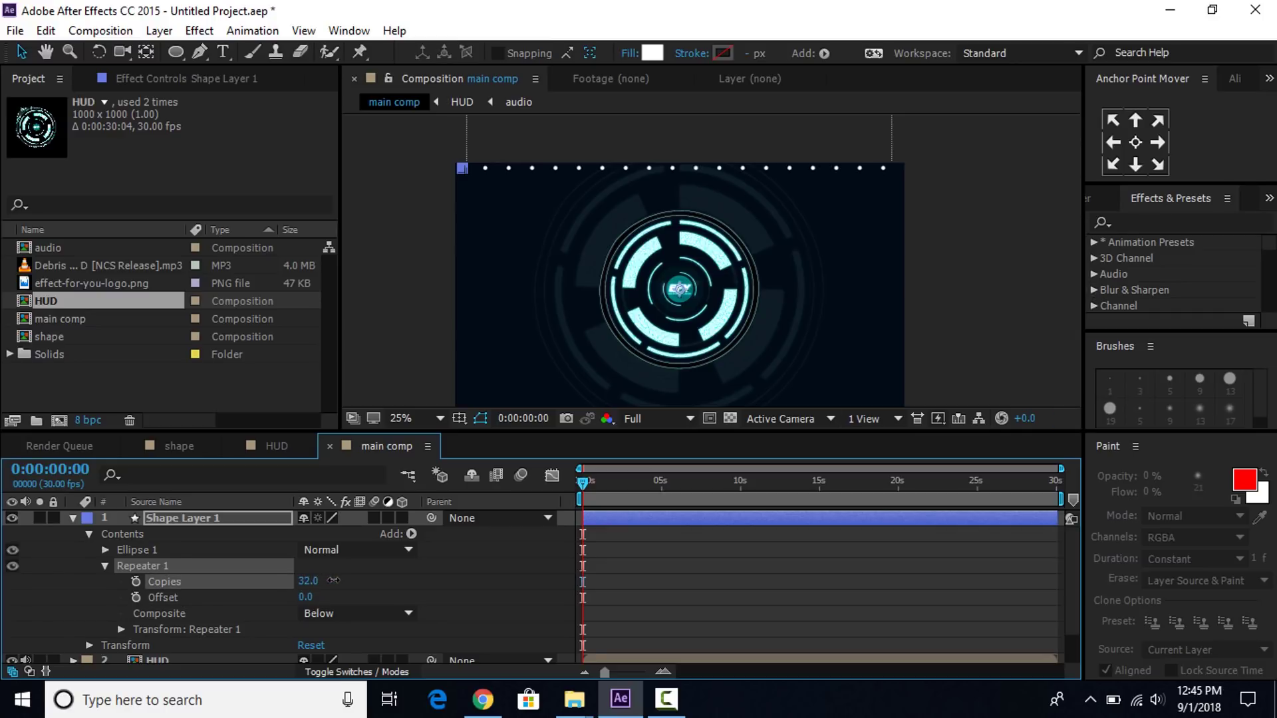
# Set the repeater's position to 45, 0 and its copies to 48 so the dots span the frame's width.
pyautogui.click(122, 629)
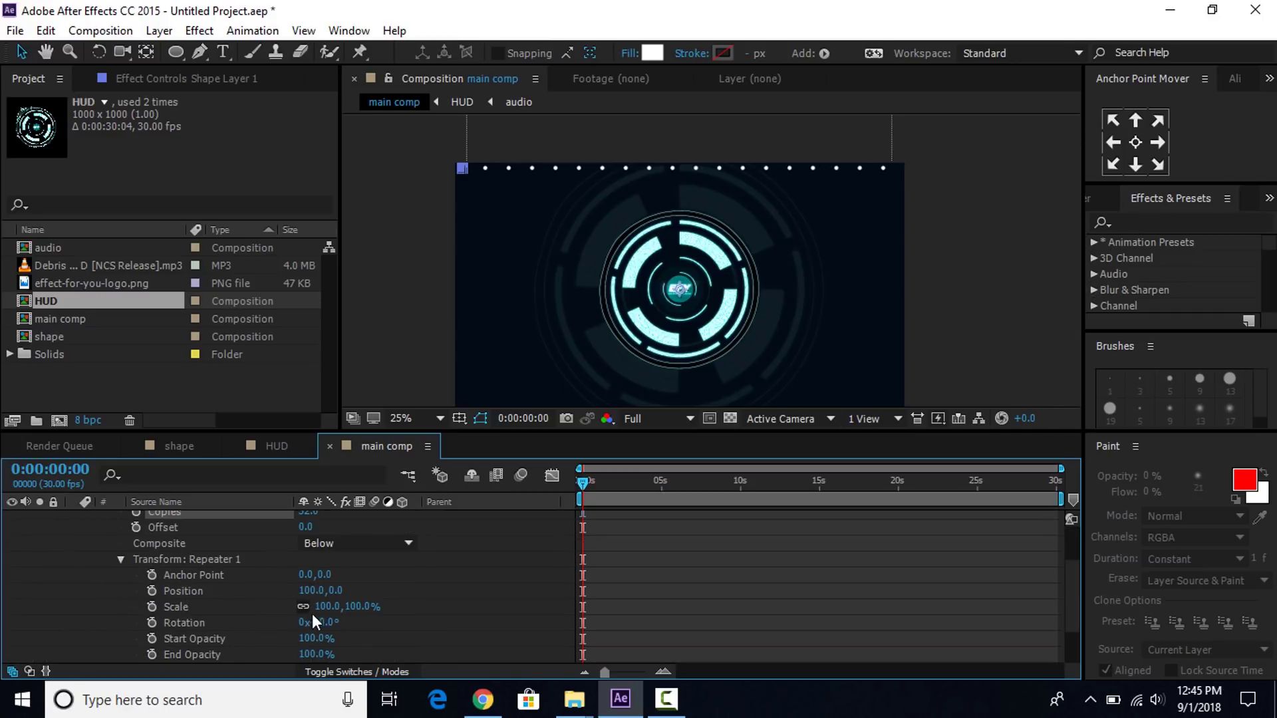
pyautogui.moveTo(307, 590); pyautogui.dragTo(321, 562)
pyautogui.scroll(3, 266, 585)
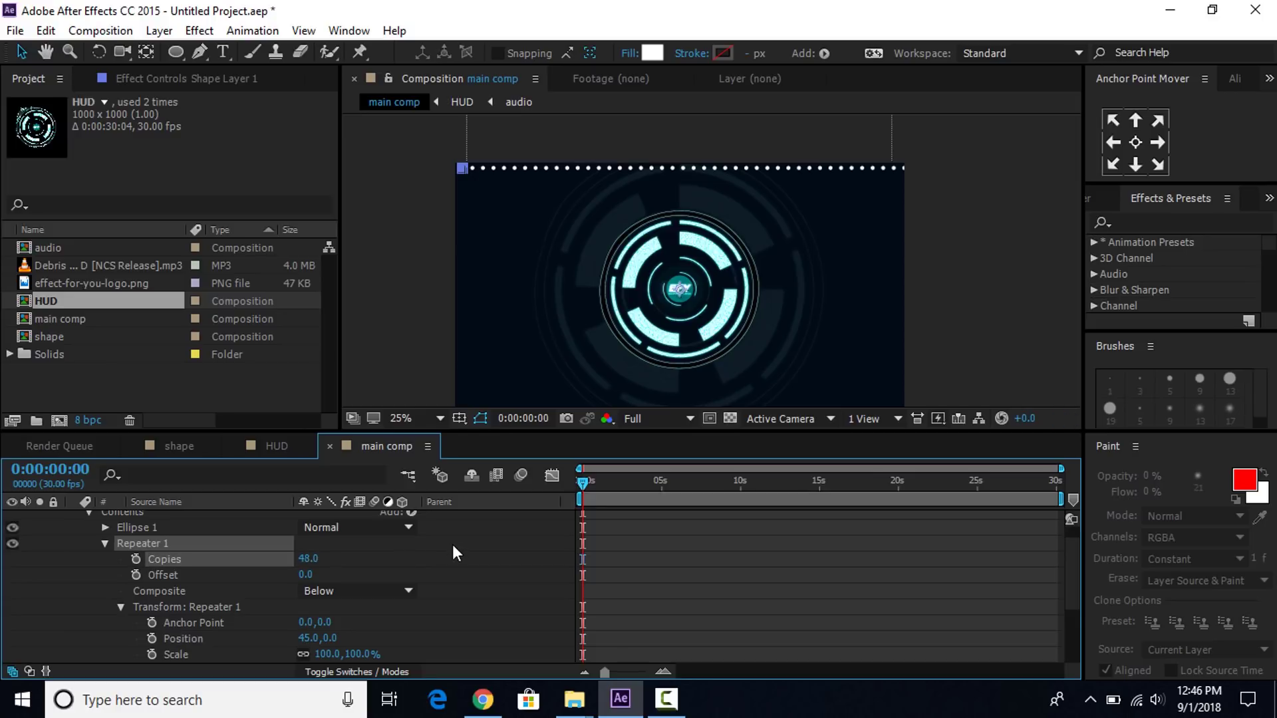
pyautogui.click(491, 564)
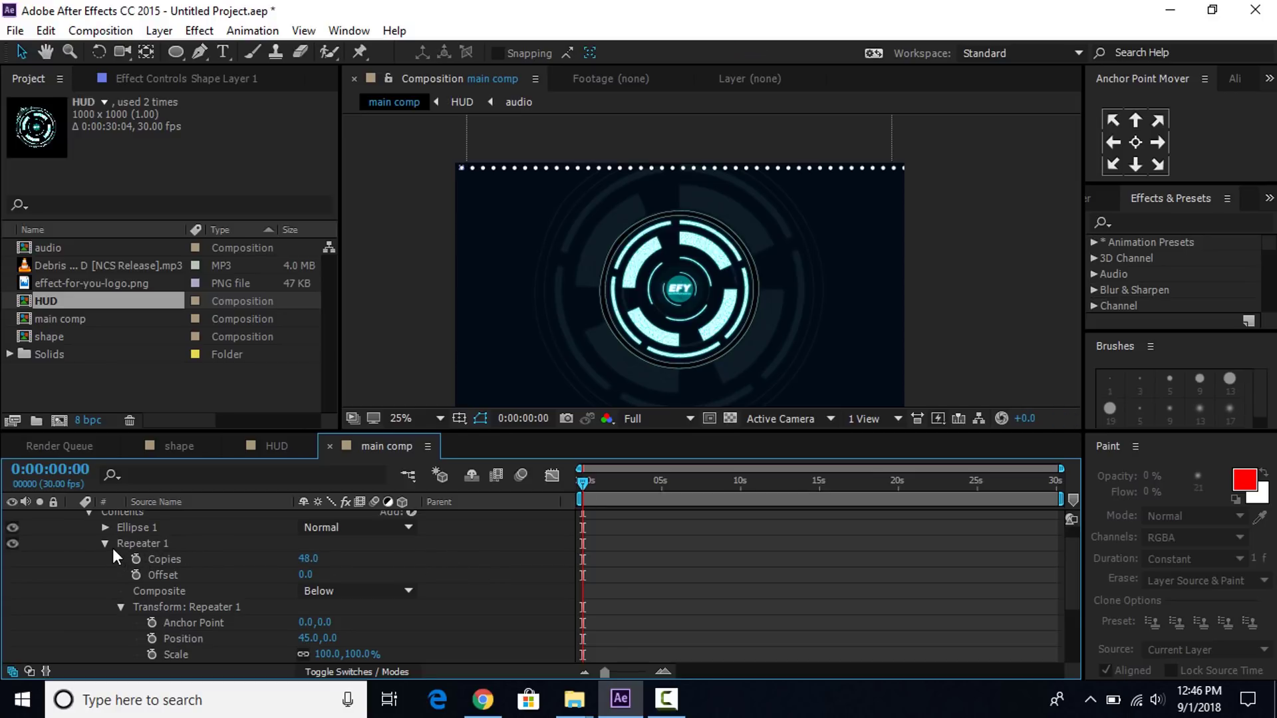
# Add a second Repeater to the row of dots and expand its transform properties.
pyautogui.scroll(2, 115, 553)
pyautogui.click(411, 534)
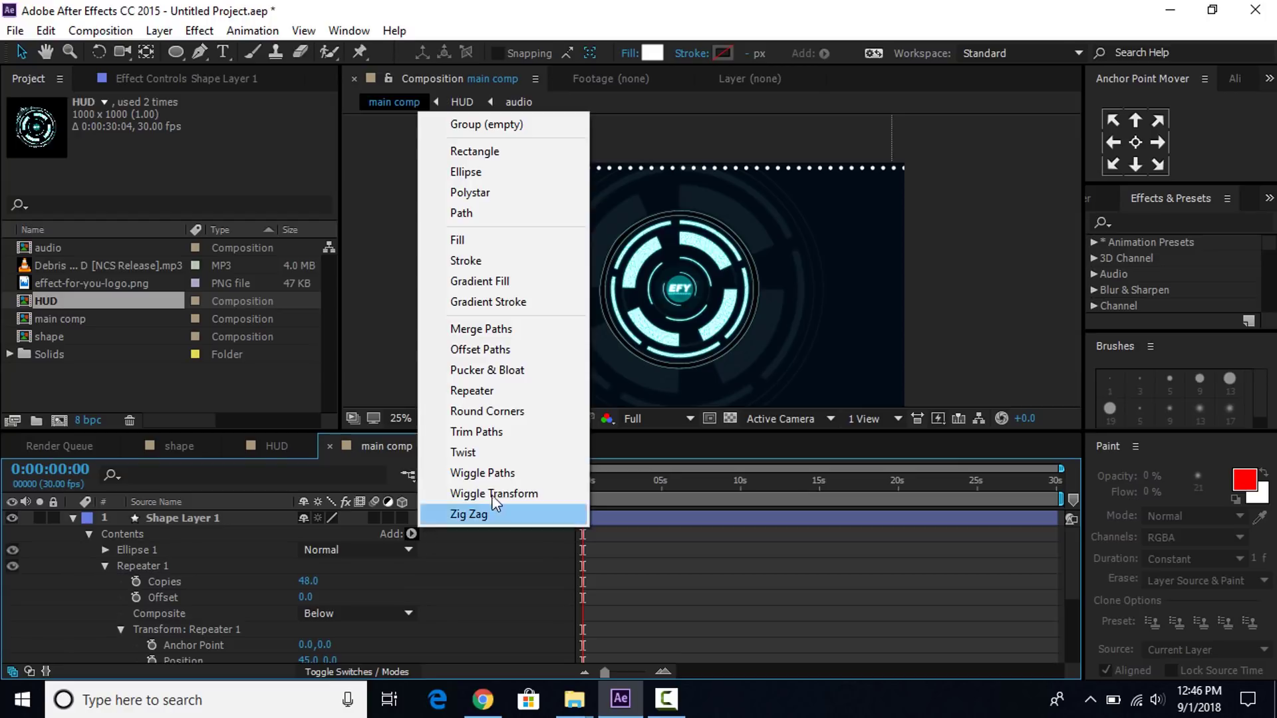
pyautogui.click(485, 393)
pyautogui.scroll(-3, 145, 635)
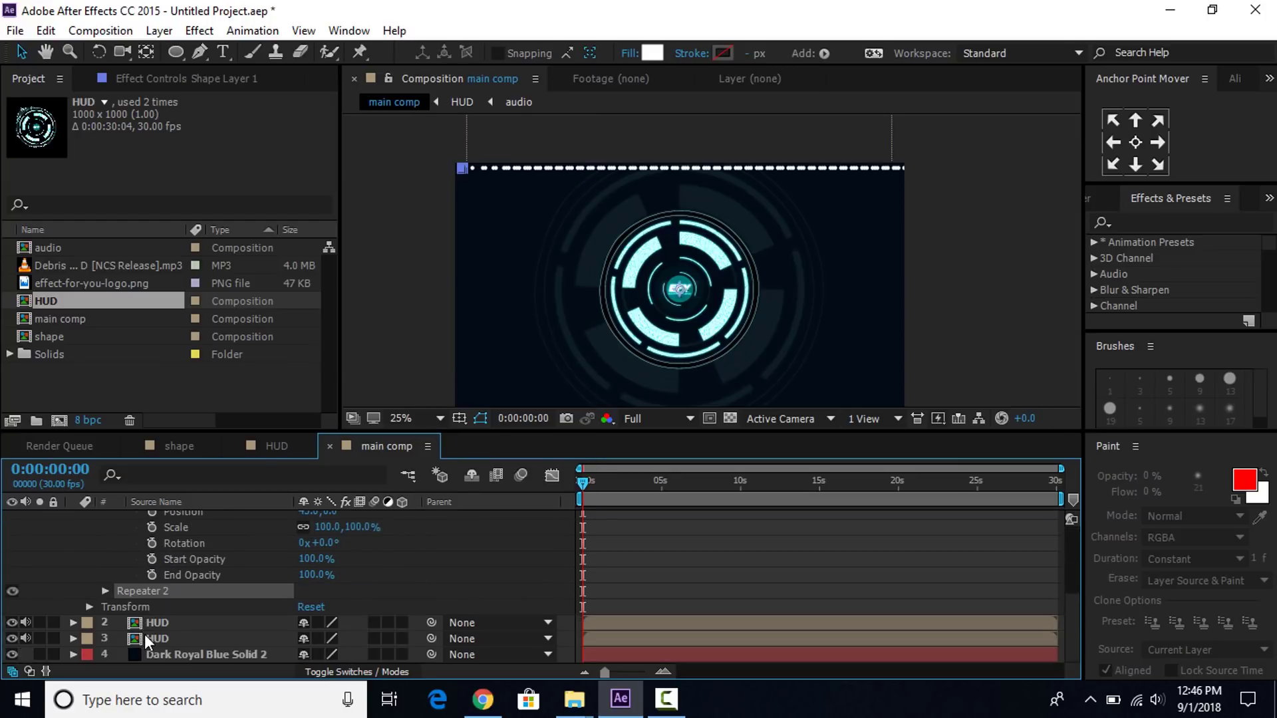
pyautogui.click(107, 591)
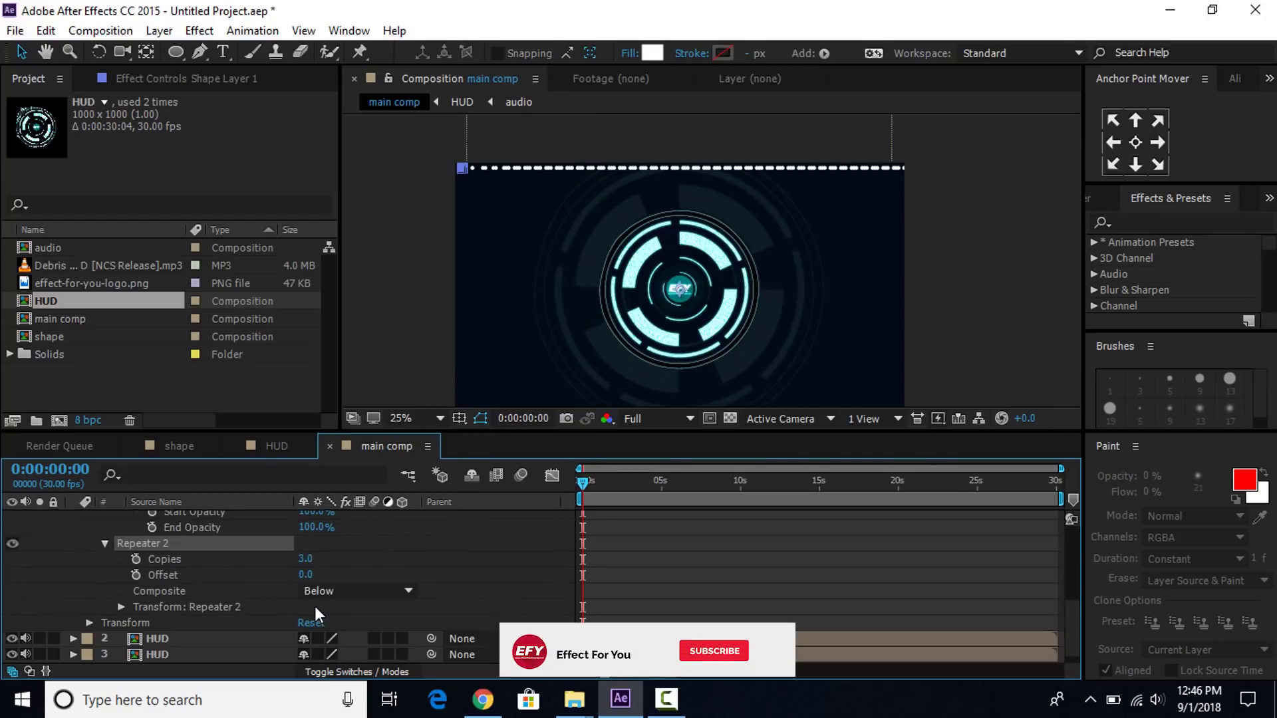
pyautogui.click(124, 611)
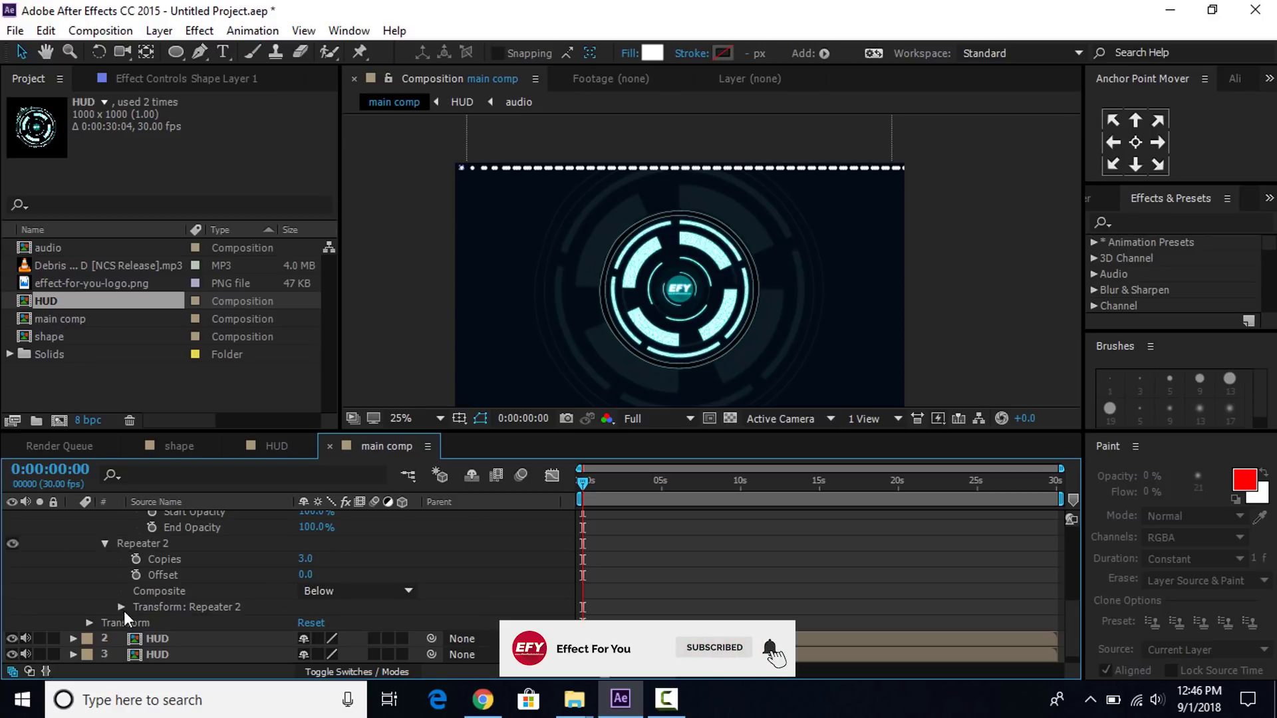
pyautogui.click(121, 607)
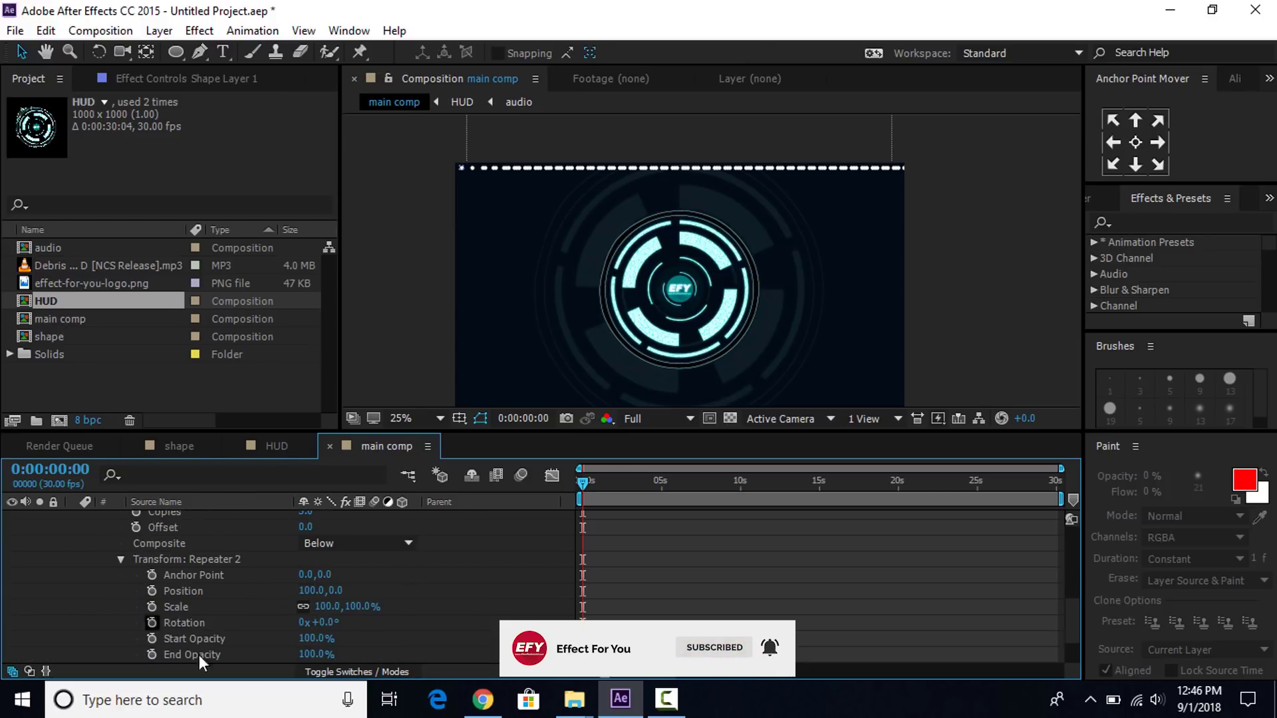
# Set the second repeater's position to 0, 51 and raise its copies to 13 to stack rows of dots.
pyautogui.click(305, 590)
pyautogui.write('0')
pyautogui.press('Return')
pyautogui.moveTo(321, 593); pyautogui.dragTo(367, 595)
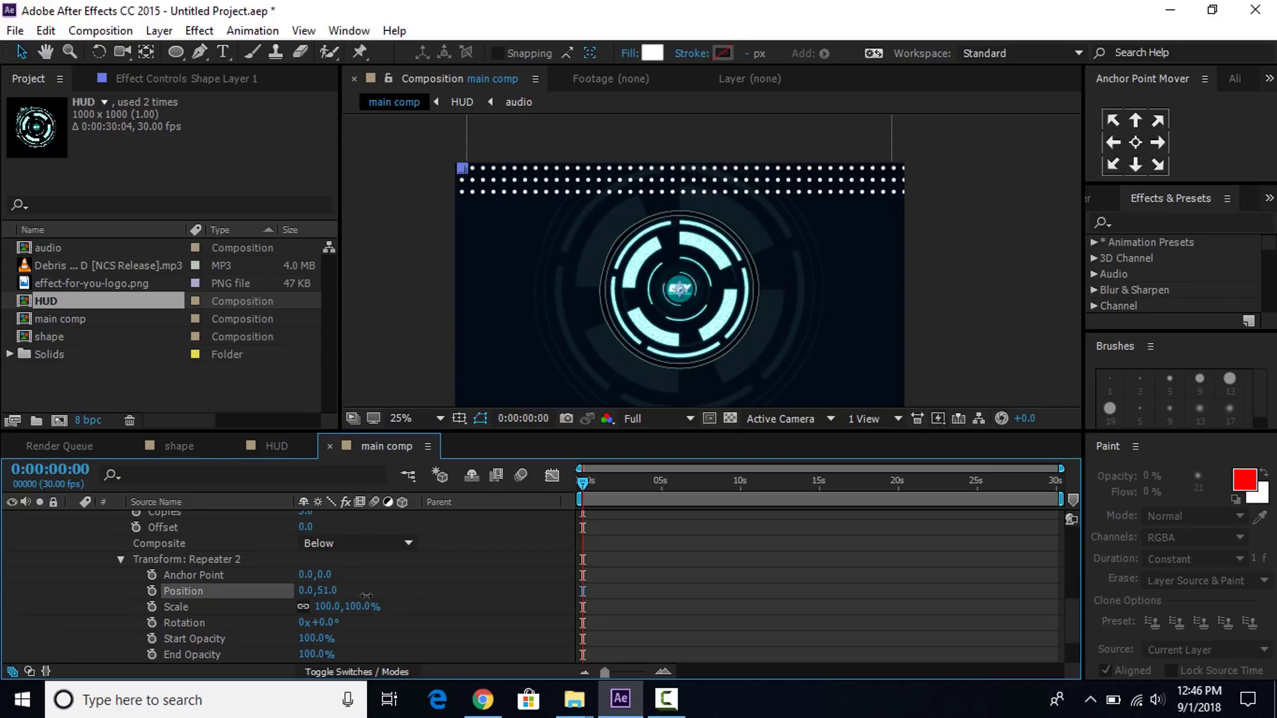
pyautogui.scroll(1, 370, 587)
pyautogui.moveTo(304, 559); pyautogui.dragTo(321, 559)
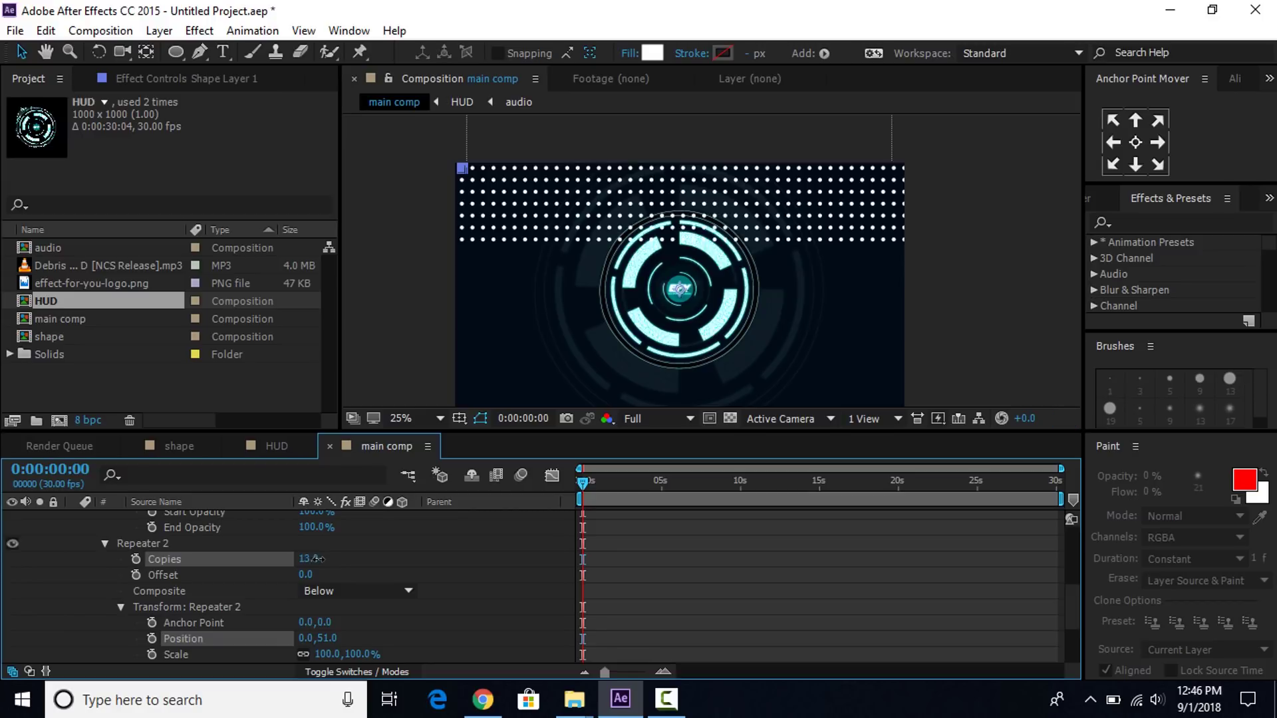
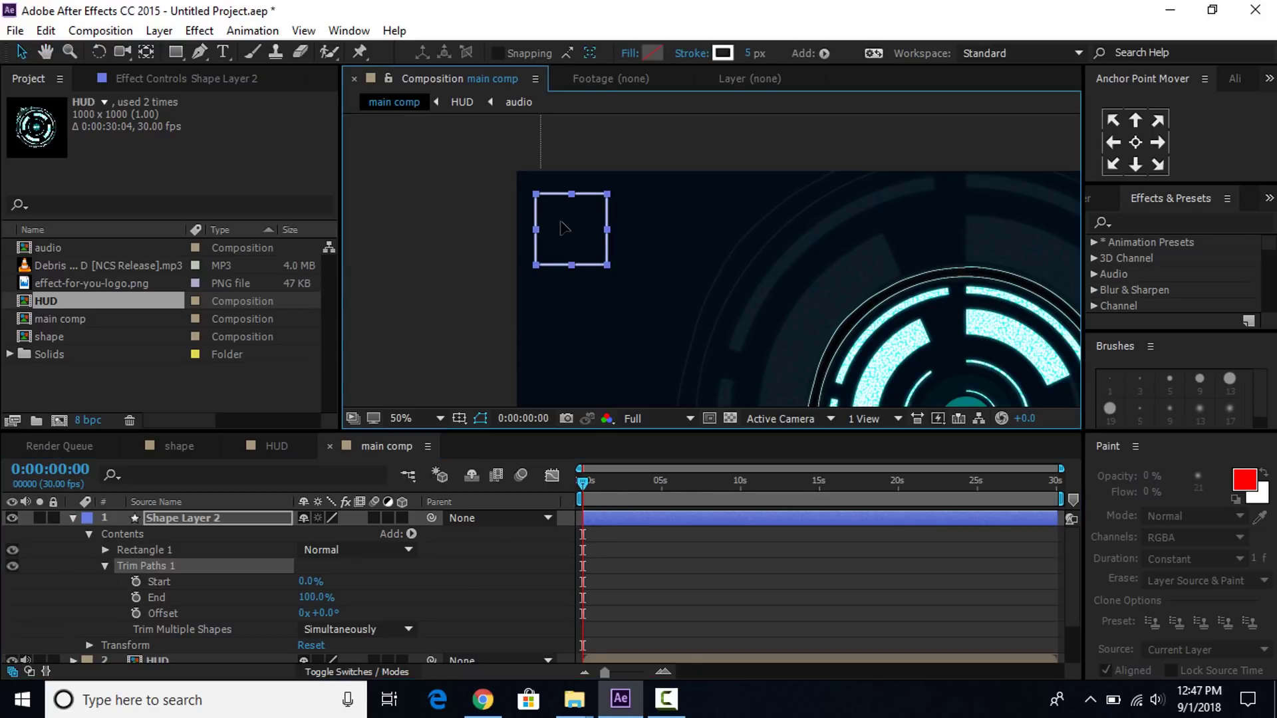
# Move the outlined square closer to the frame's upper-left corner and keyframe its Trim Paths End at 0% at time 0.
pyautogui.moveTo(567, 233); pyautogui.dragTo(560, 222)
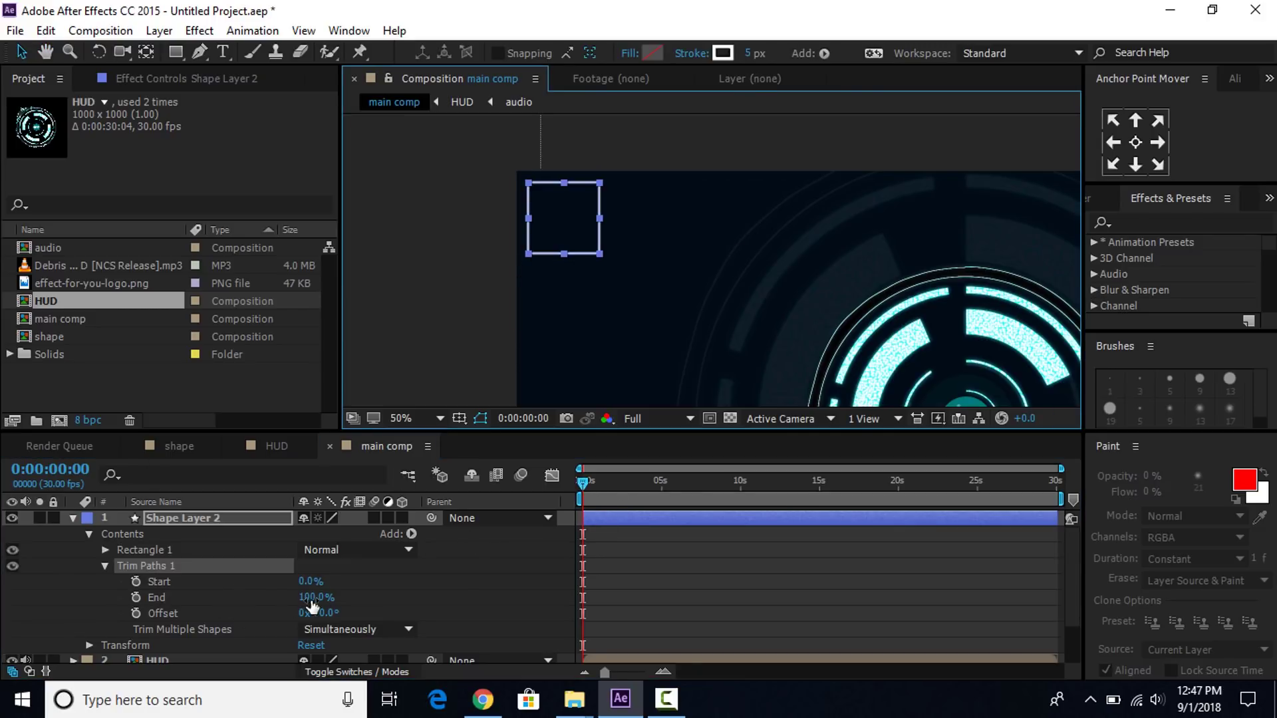
pyautogui.moveTo(304, 601); pyautogui.dragTo(172, 602)
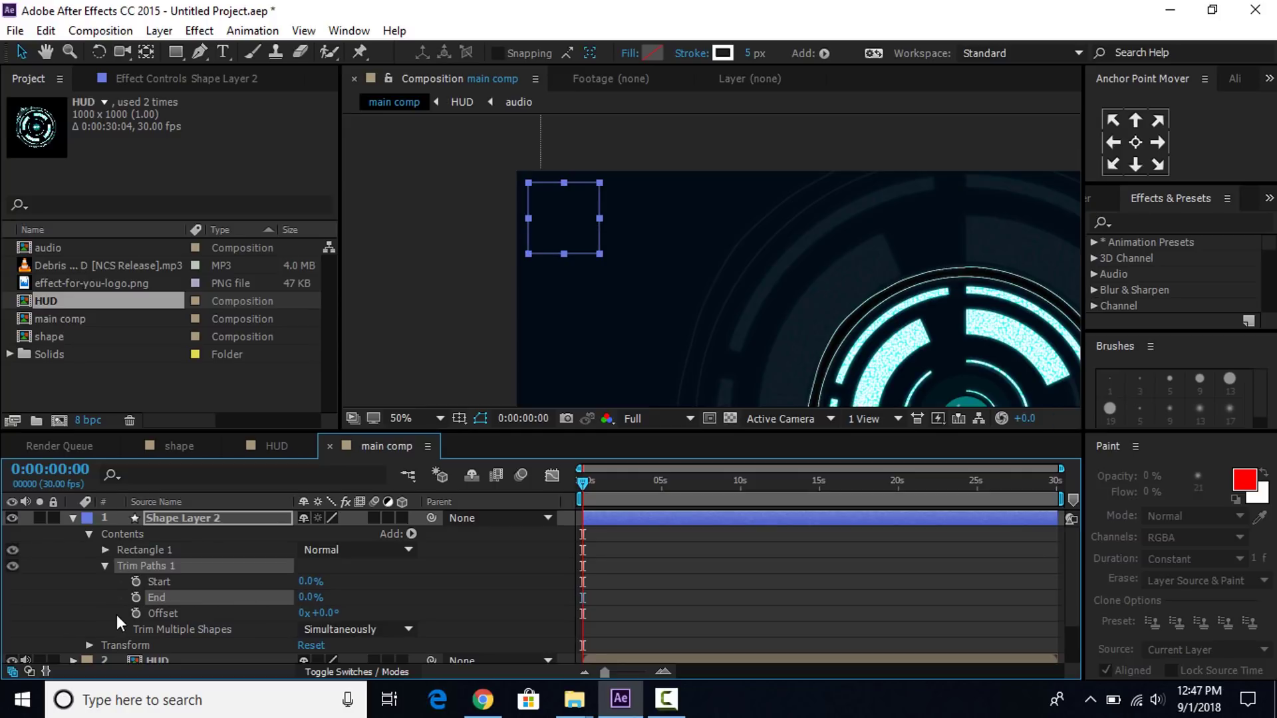
pyautogui.click(136, 598)
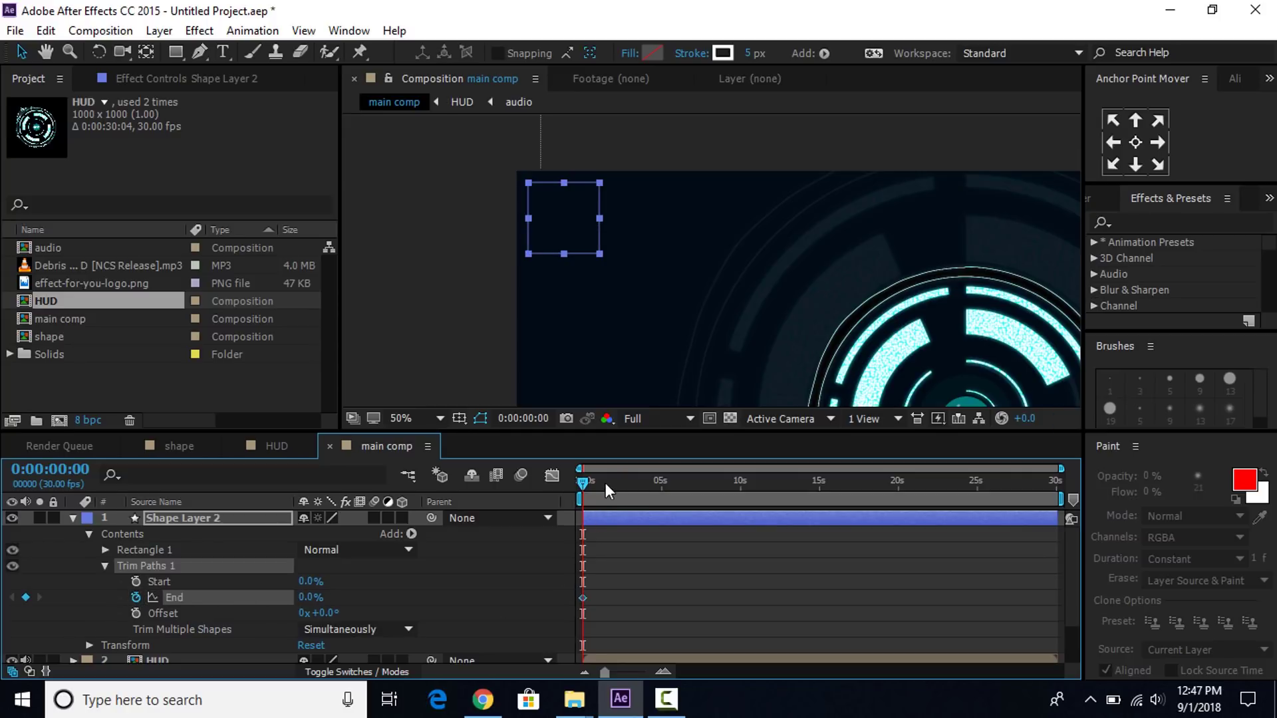
# Keyframe the square's Trim Paths End at 100% at 0:00:01:00.
pyautogui.moveTo(584, 482); pyautogui.dragTo(663, 488)
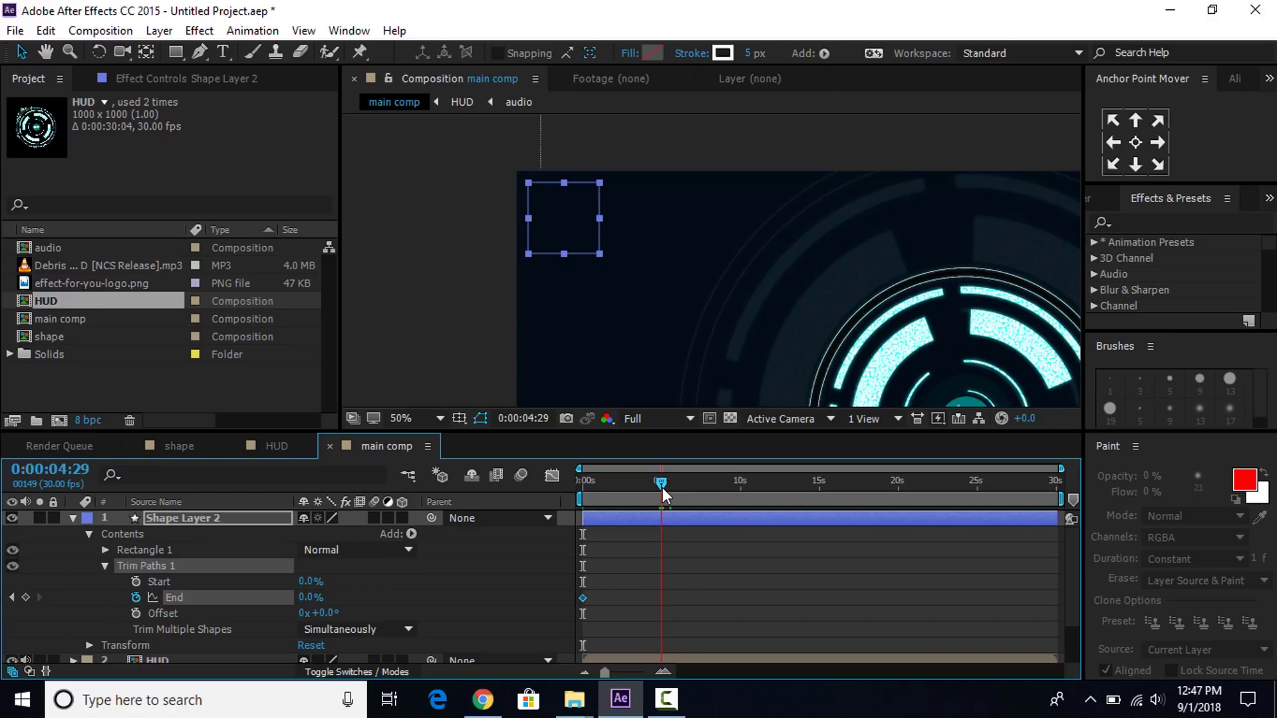
pyautogui.click(663, 671)
pyautogui.click(664, 670)
pyautogui.press('space')
pyautogui.moveTo(755, 626); pyautogui.dragTo(936, 564)
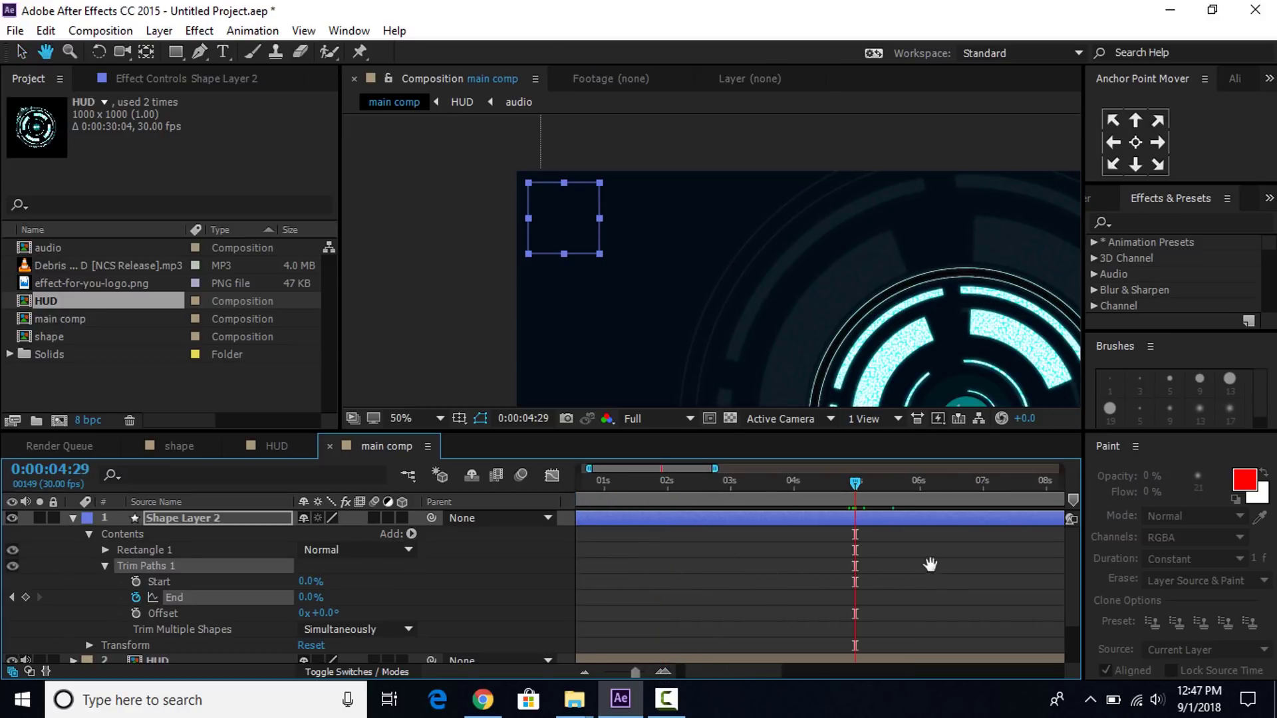
pyautogui.click(646, 485)
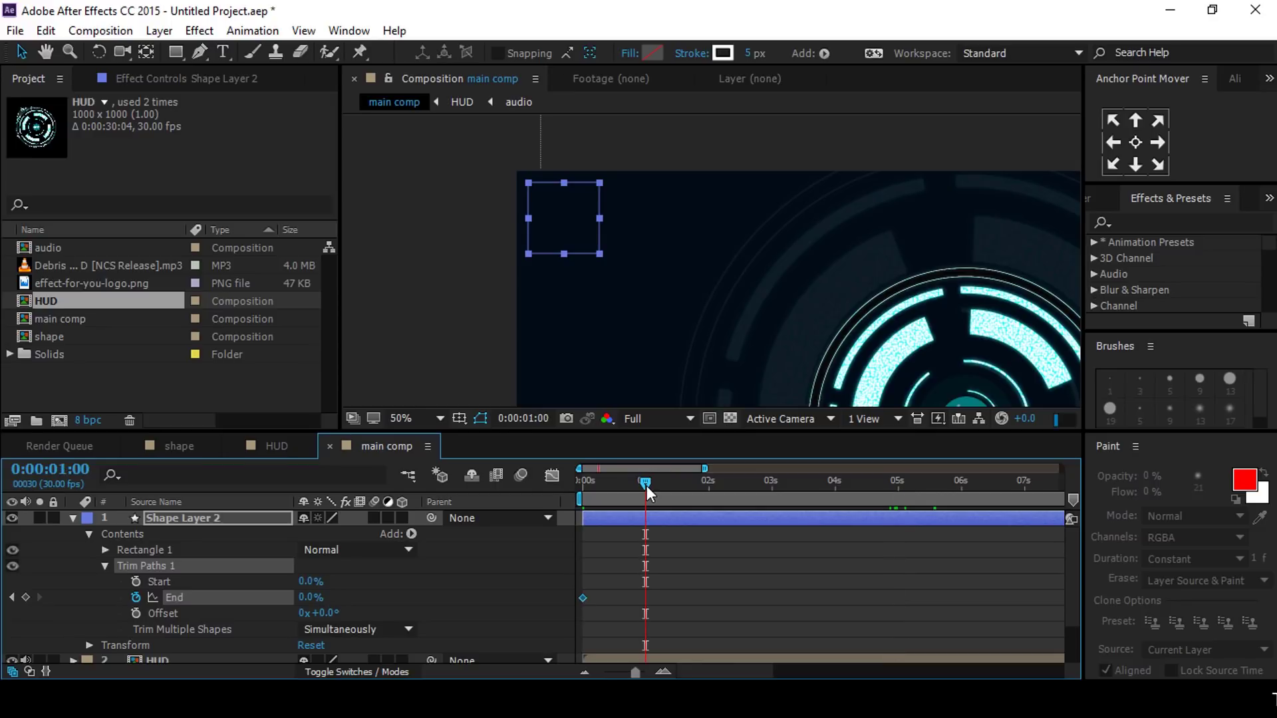
pyautogui.moveTo(311, 598); pyautogui.dragTo(746, 585)
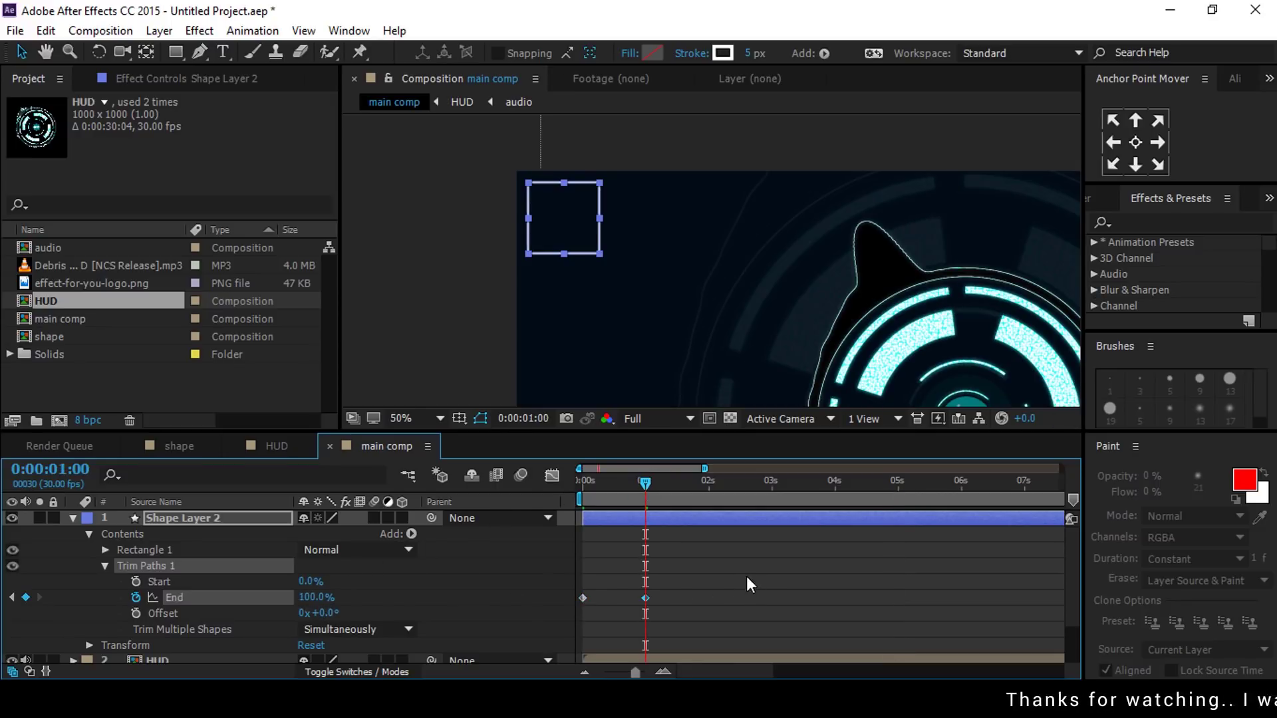
# Apply the loopOut(type = "cycle", numKeyframes = 0) expression to the Trim Paths End and check the loop just past one second.
pyautogui.keyDown('alt'); pyautogui.click(136, 597); pyautogui.keyUp('alt')
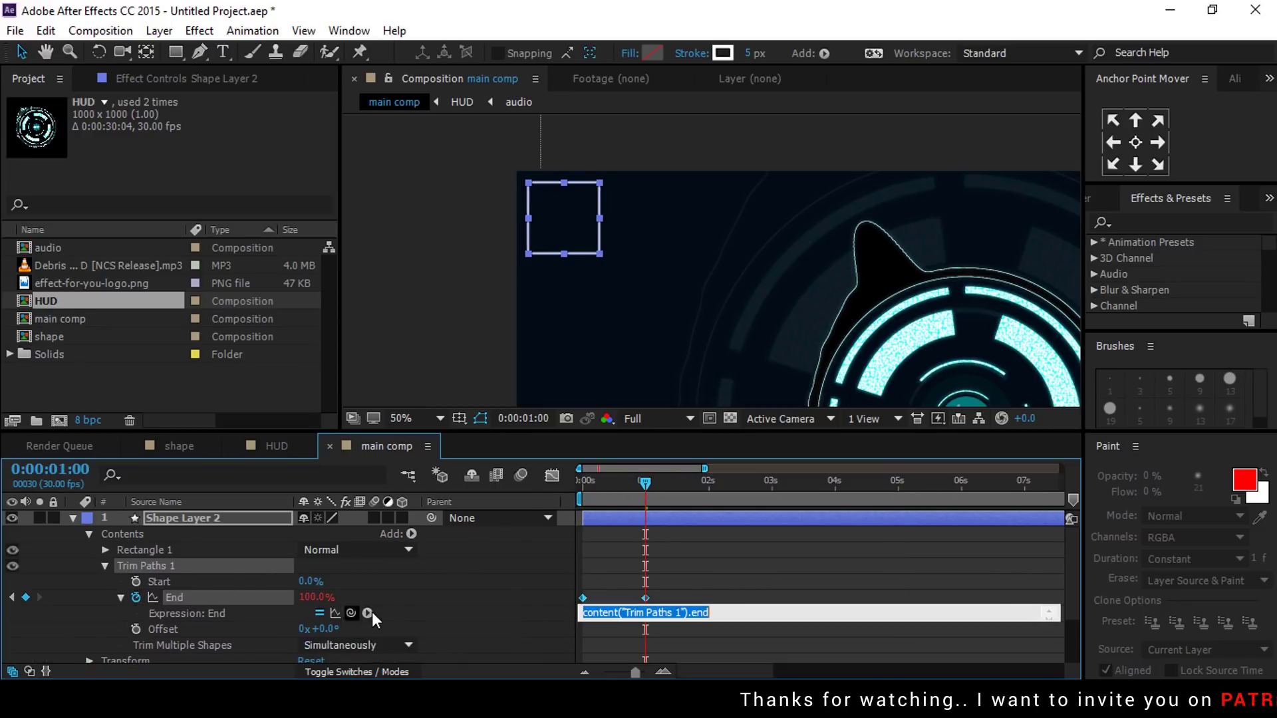
pyautogui.click(372, 612)
pyautogui.moveTo(473, 542)
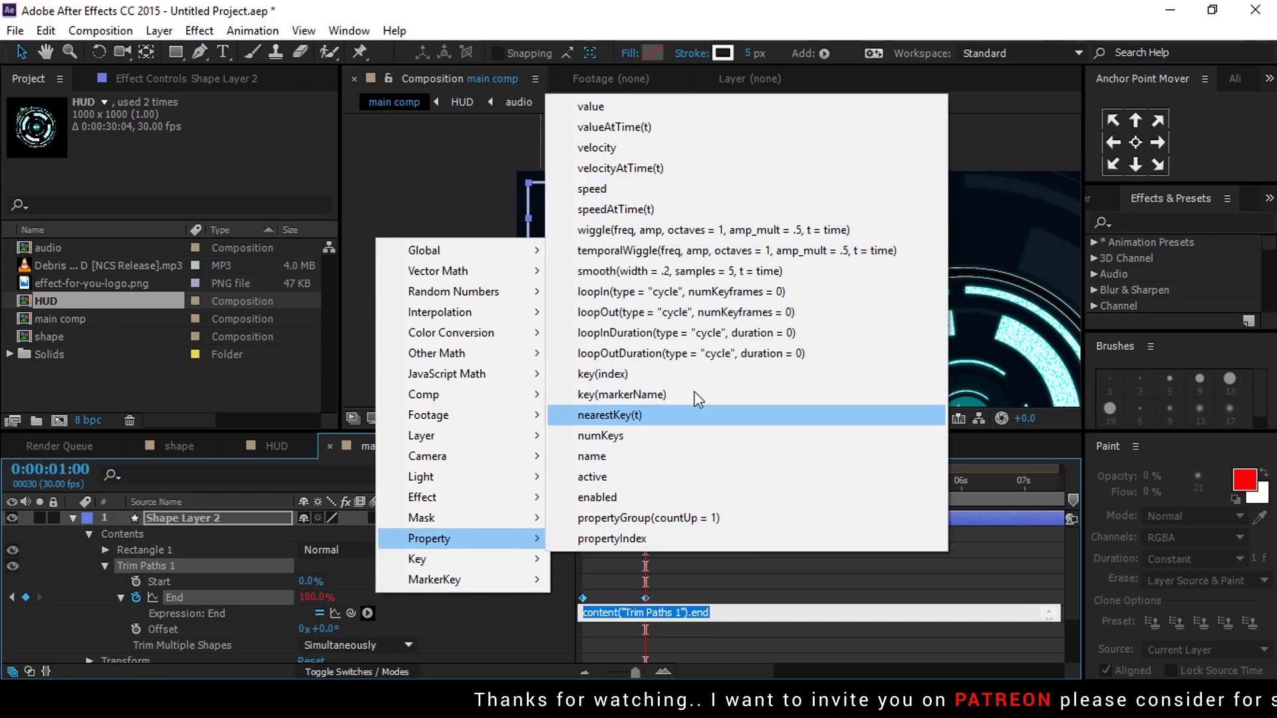
pyautogui.click(762, 312)
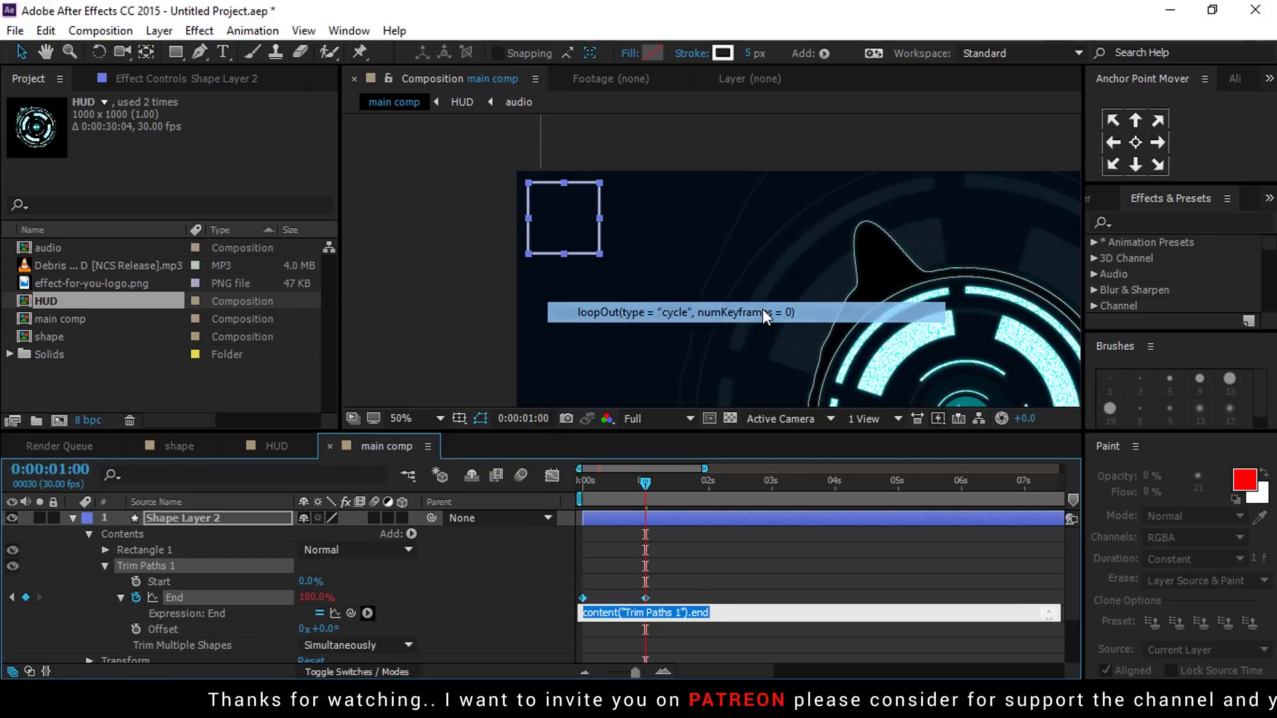
pyautogui.click(770, 589)
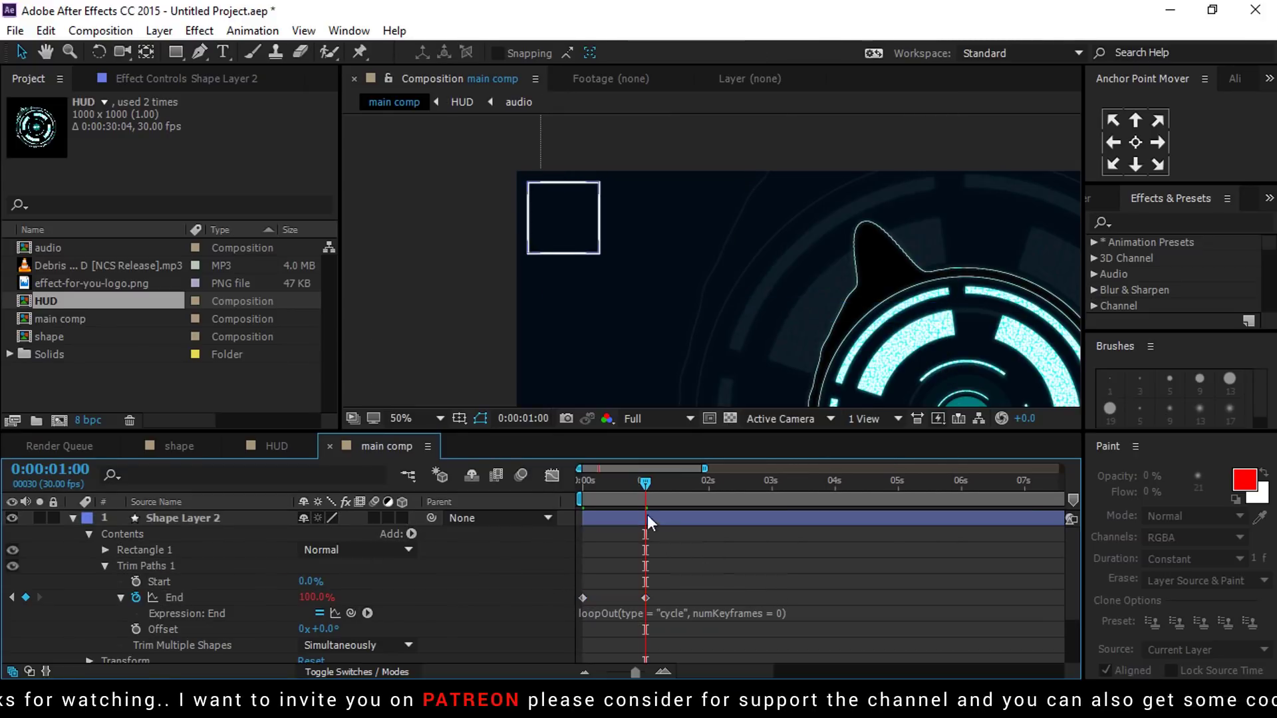
pyautogui.moveTo(645, 483)
pyautogui.mouseDown()
pyautogui.moveTo(753, 489)
pyautogui.moveTo(584, 504)
pyautogui.moveTo(652, 504)
pyautogui.moveTo(705, 548)
pyautogui.moveTo(654, 500)
pyautogui.mouseUp()
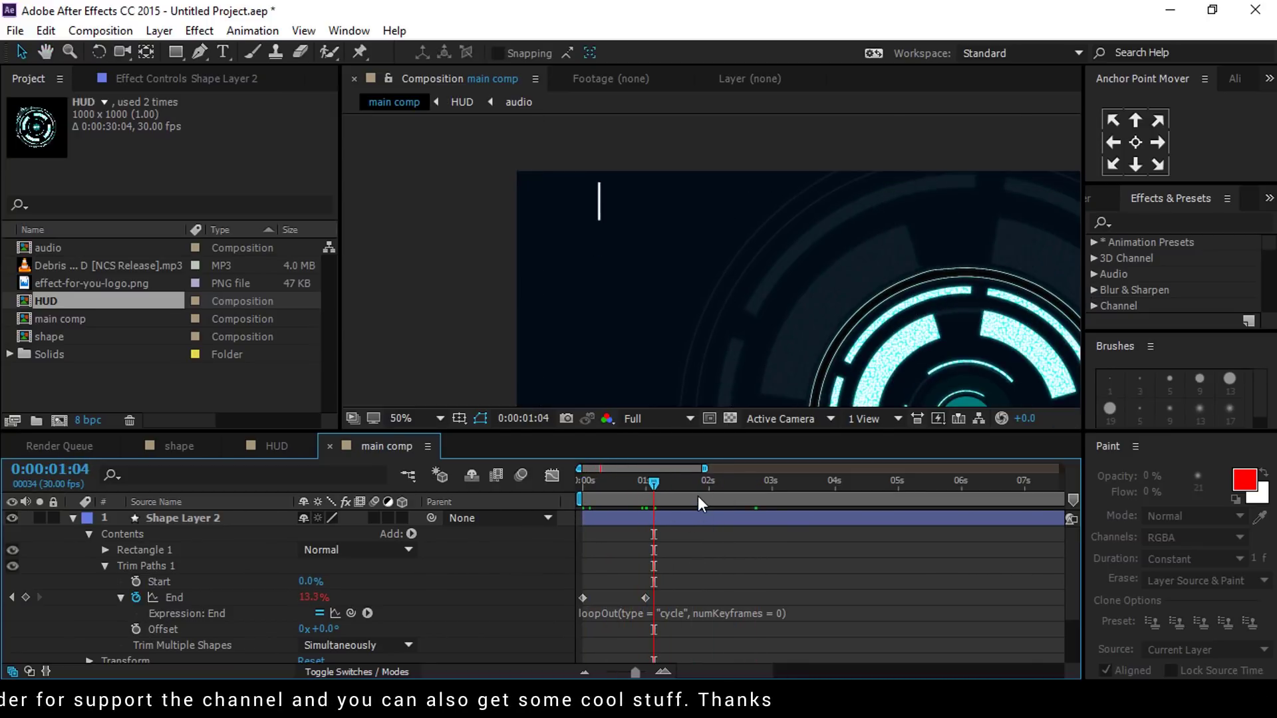
pyautogui.click(652, 485)
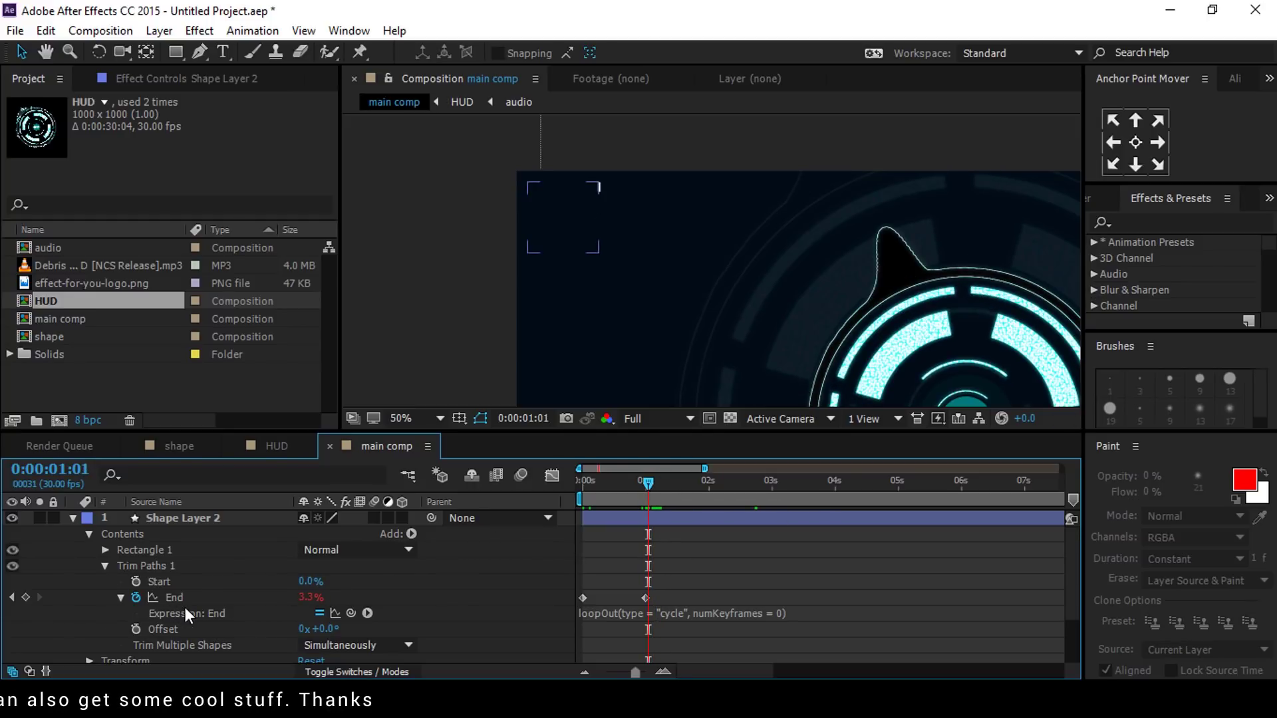
# Add a Repeater to Shape Layer 2, offset its copies to position 127, 0, and raise the copies to 26.
pyautogui.click(411, 533)
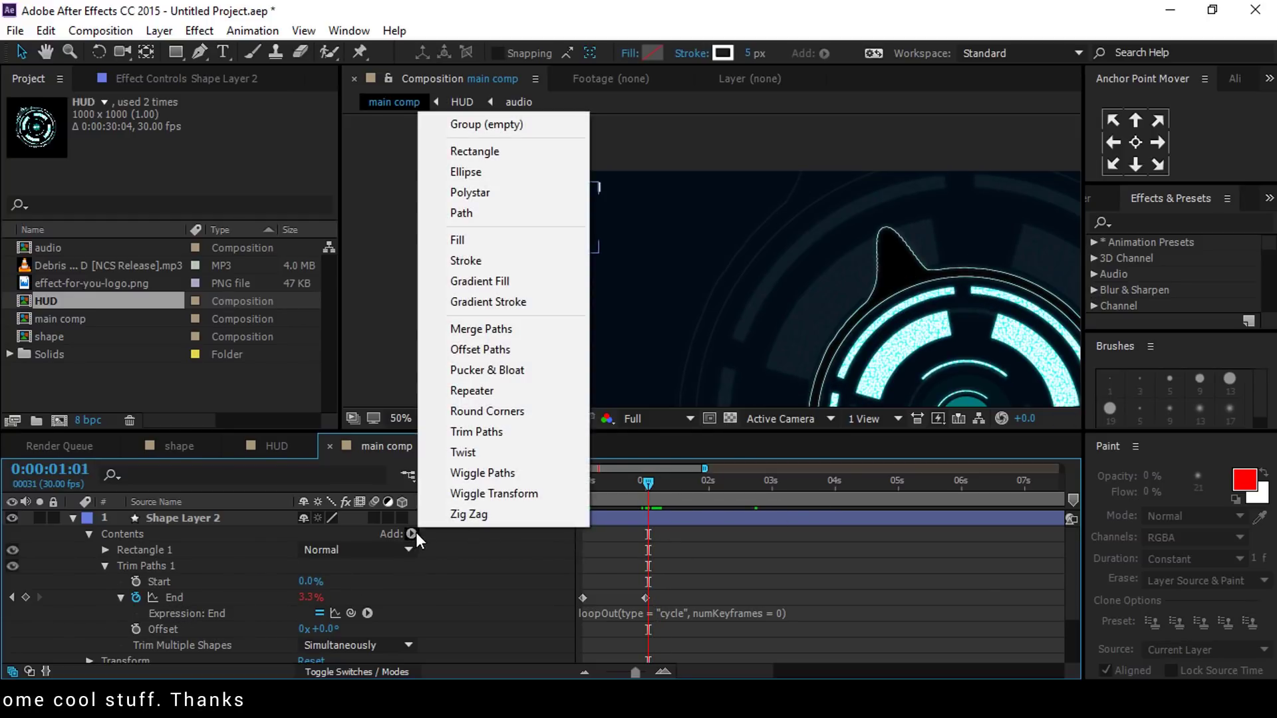
pyautogui.click(489, 392)
pyautogui.scroll(-3, 102, 652)
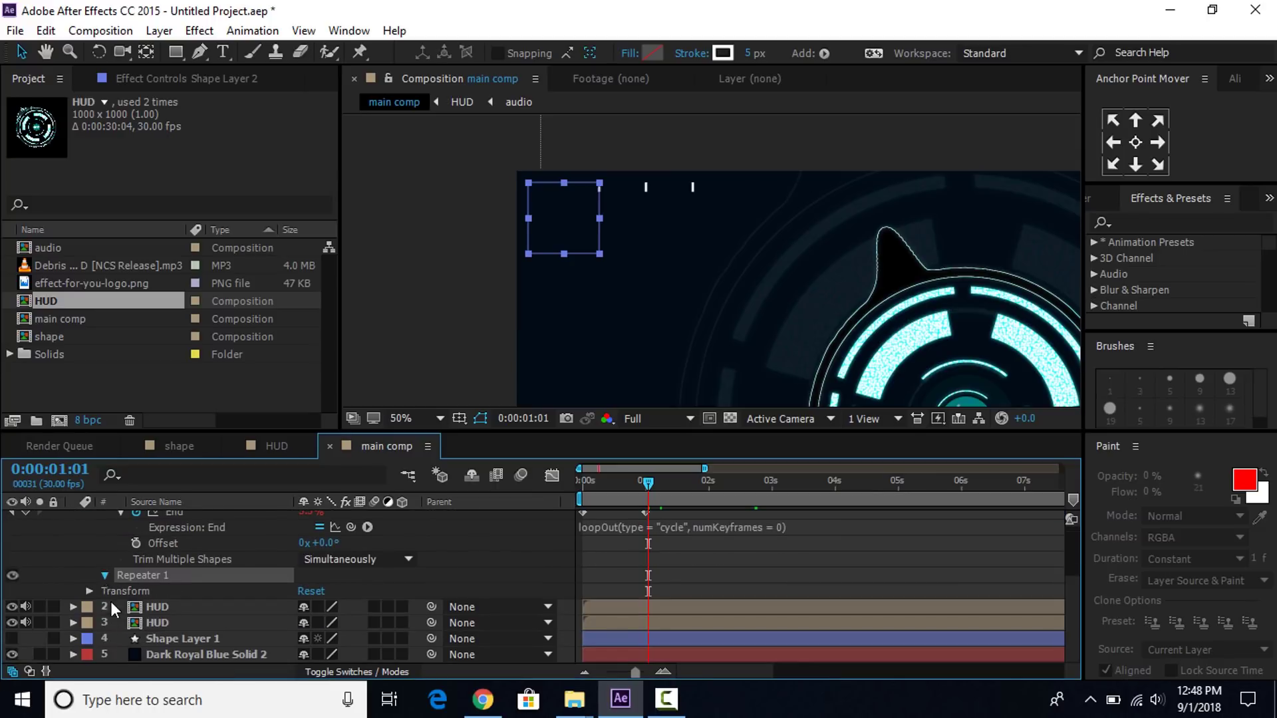
pyautogui.click(104, 576)
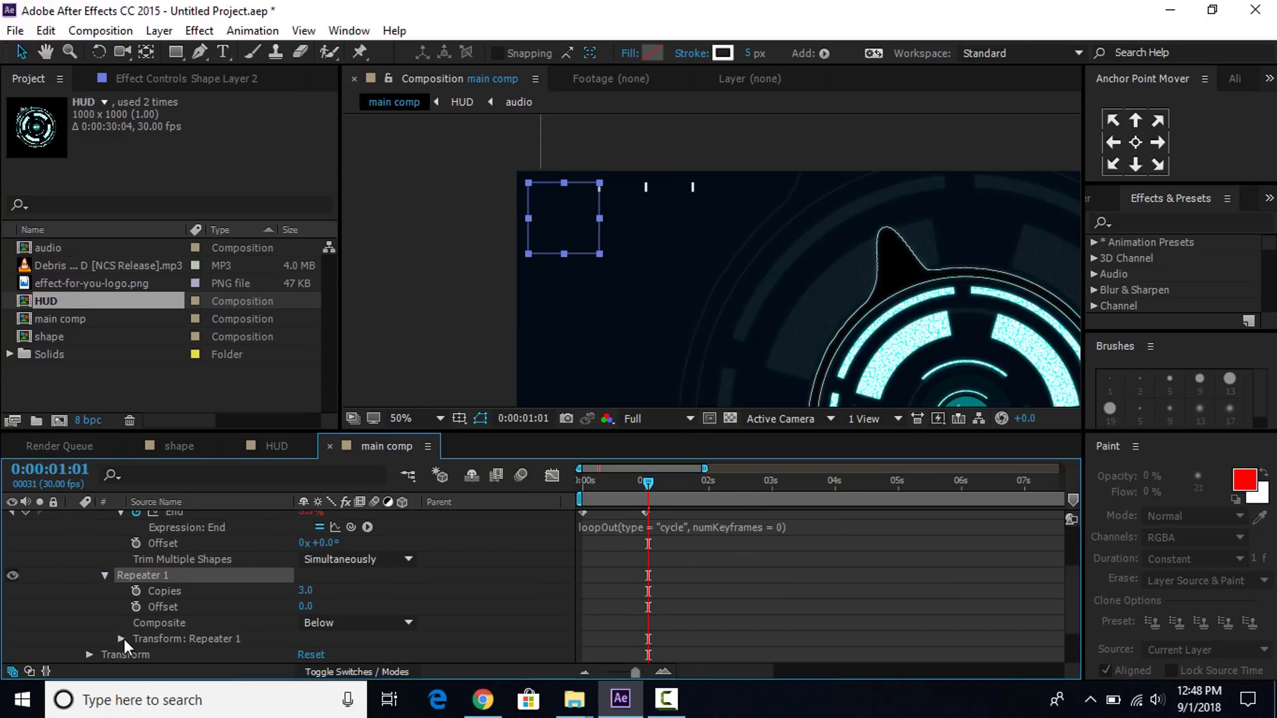
pyautogui.click(123, 639)
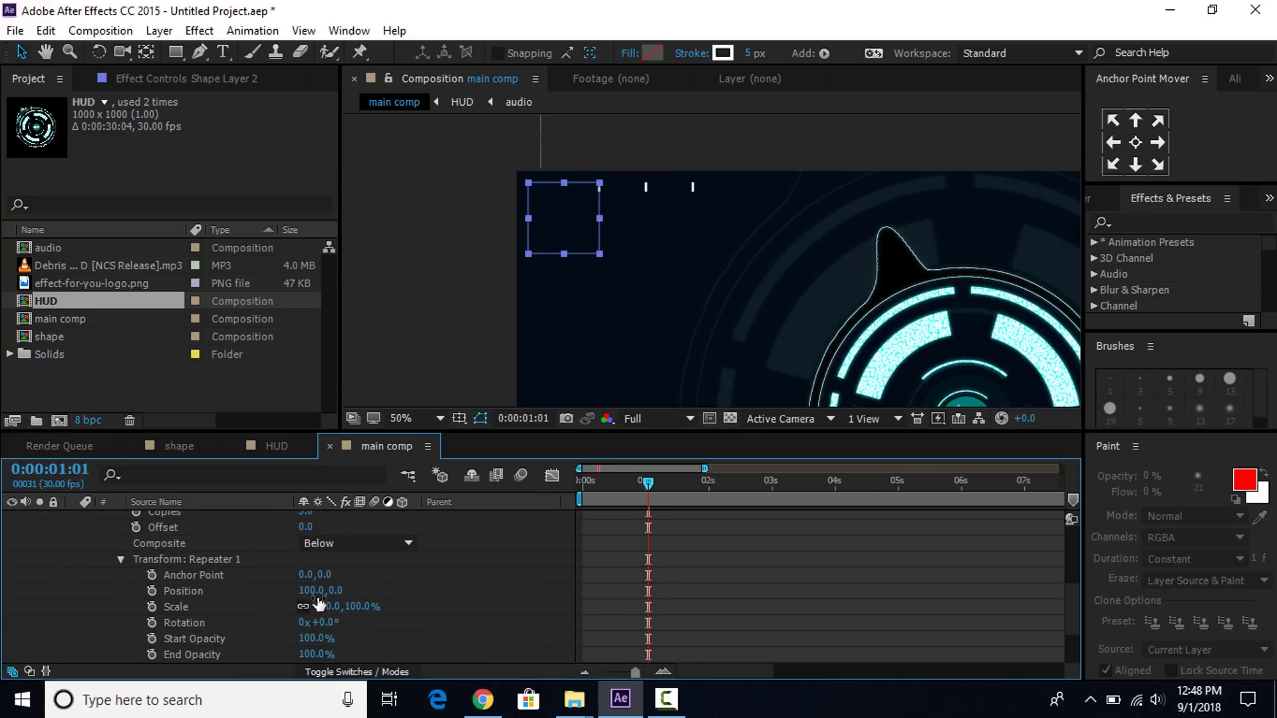
pyautogui.moveTo(312, 591); pyautogui.dragTo(429, 589)
pyautogui.scroll(2, 301, 616)
pyautogui.moveTo(649, 482); pyautogui.dragTo(693, 489)
pyautogui.press(',')
pyautogui.scroll(-3, 371, 621)
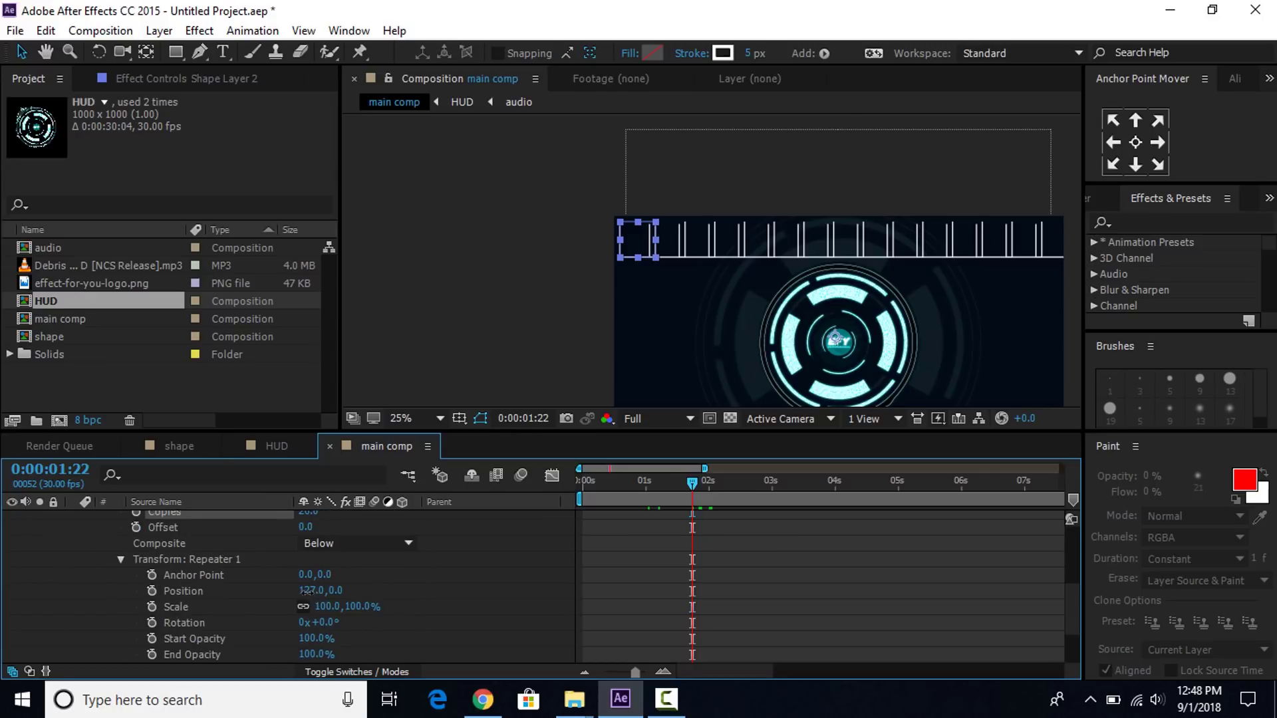
# Widen the spacing between the repeated squares by setting the repeater's position to 241, 0.
pyautogui.press(',')
pyautogui.moveTo(320, 591); pyautogui.dragTo(459, 592)
pyautogui.scroll(3, 93, 558)
pyautogui.scroll(1, 92, 561)
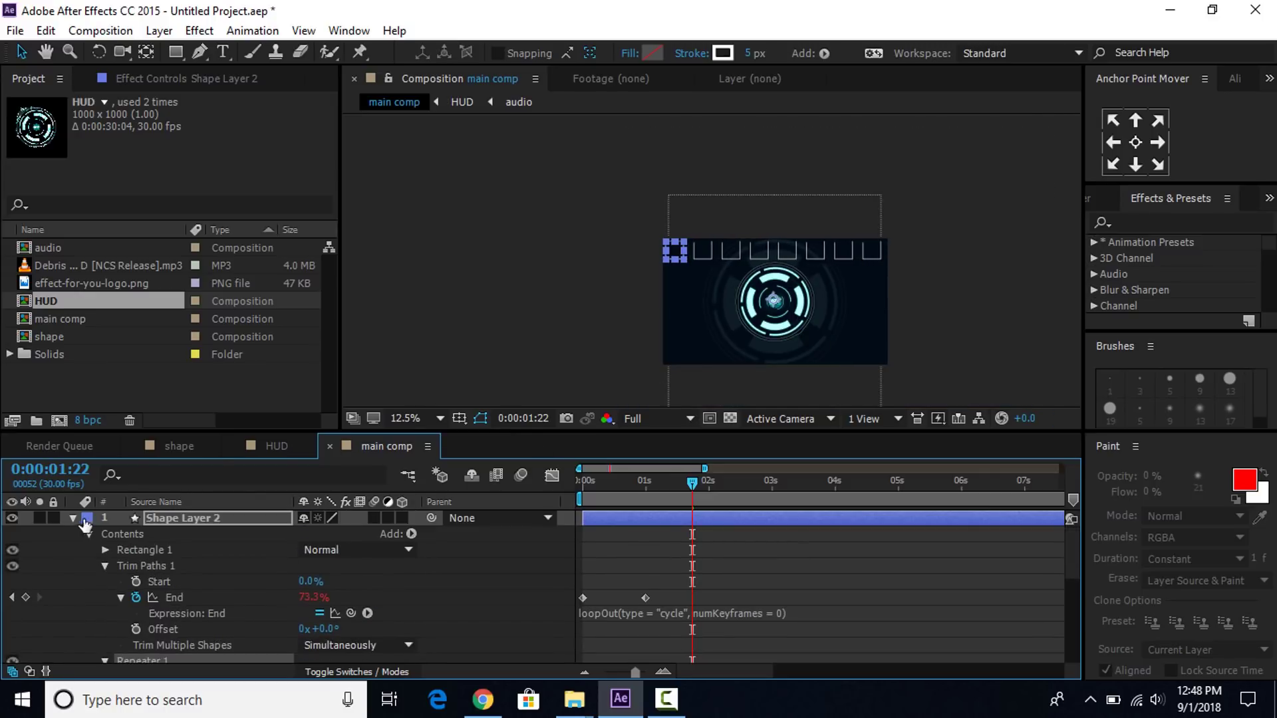
pyautogui.press('u')
pyautogui.click(307, 643)
# Duplicate Shape Layer 2 and move the copy 200 pixels down to form a second row of squares.
pyautogui.click(198, 523)
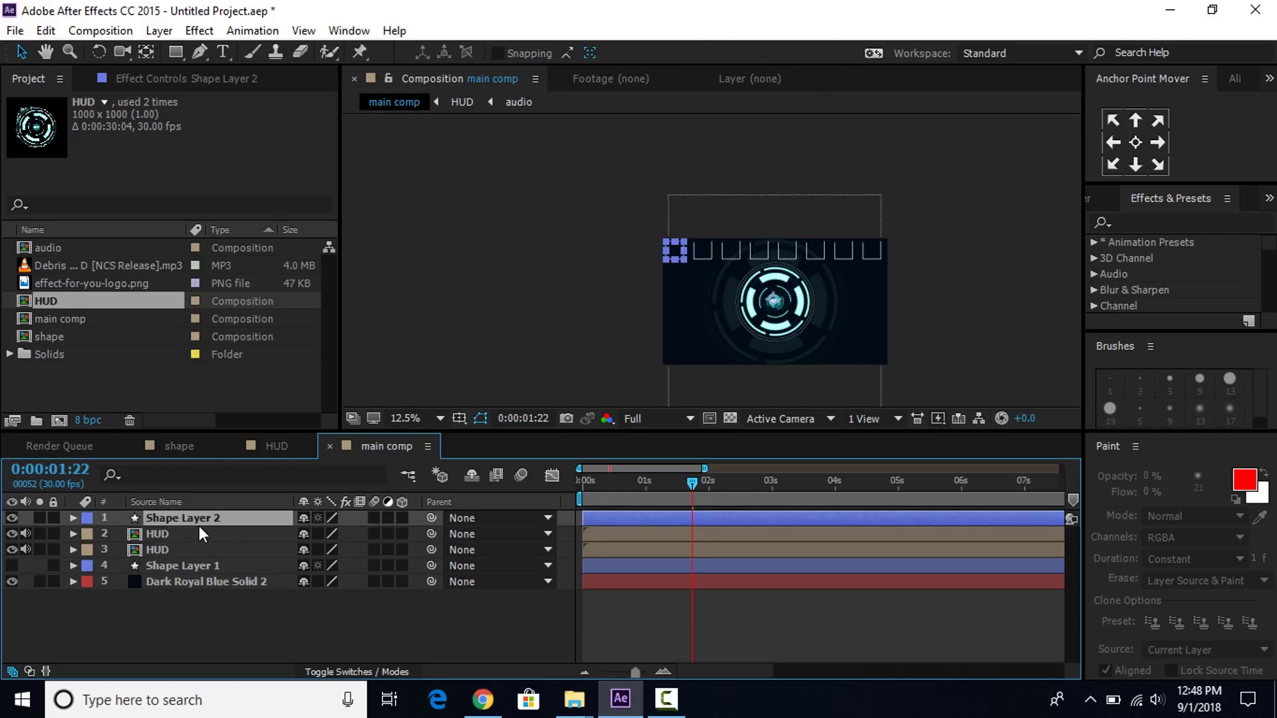
pyautogui.hotkey('ctrl', 'd')
pyautogui.press('.')
pyautogui.hotkey('shift', 'Down')
pyautogui.hotkey('shift', 'Down')
pyautogui.hotkey('shift', 'Down')
pyautogui.hotkey('shift', 'Down')
pyautogui.hotkey('shift', 'Down')
pyautogui.hotkey('shift', 'Down')
pyautogui.hotkey('shift', 'Down')
pyautogui.hotkey('shift', 'Down')
pyautogui.hotkey('shift', 'Down')
pyautogui.hotkey('shift', 'Down')
pyautogui.hotkey('shift', 'Down')
pyautogui.hotkey('shift', 'Down')
pyautogui.hotkey('shift', 'Down')
pyautogui.hotkey('shift', 'Down')
pyautogui.hotkey('shift', 'Down')
pyautogui.hotkey('shift', 'Down')
pyautogui.hotkey('shift', 'Down')
pyautogui.hotkey('shift', 'Down')
pyautogui.hotkey('shift', 'Down')
pyautogui.hotkey('shift', 'Down')
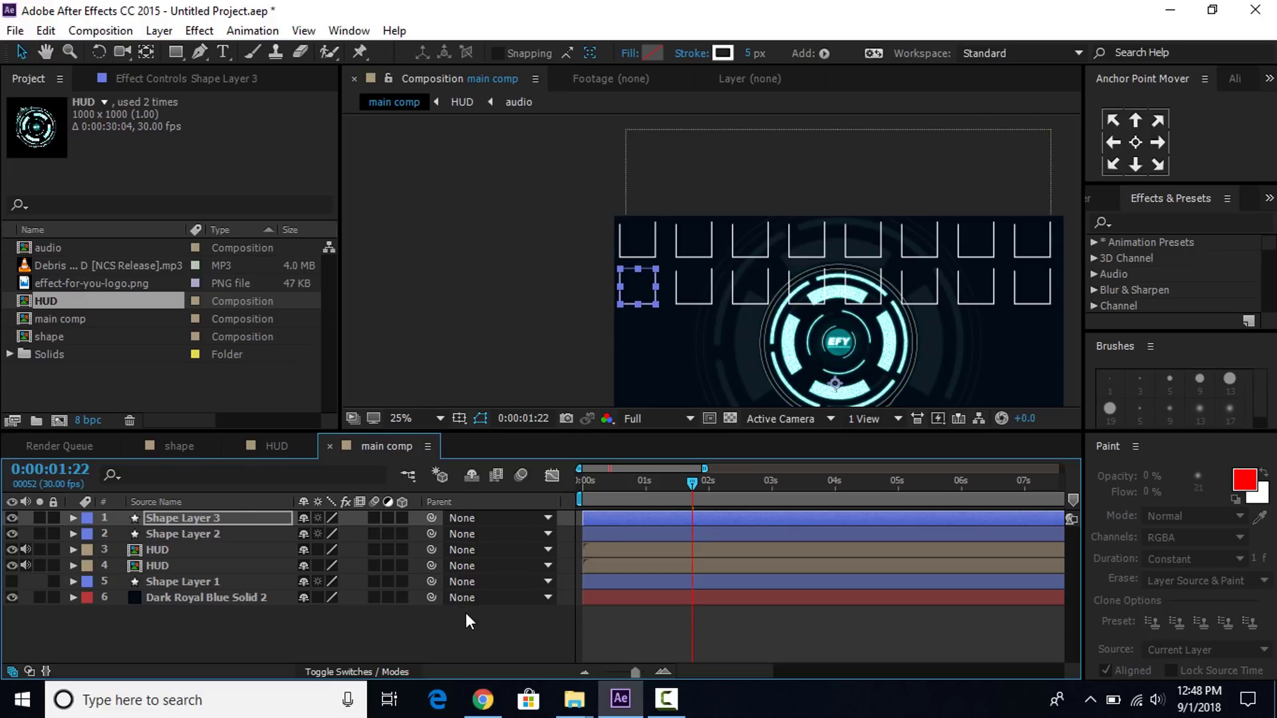
# Remove the Trim Paths End keyframes and the leftover loop expression from Shape Layer 3.
pyautogui.click(198, 517)
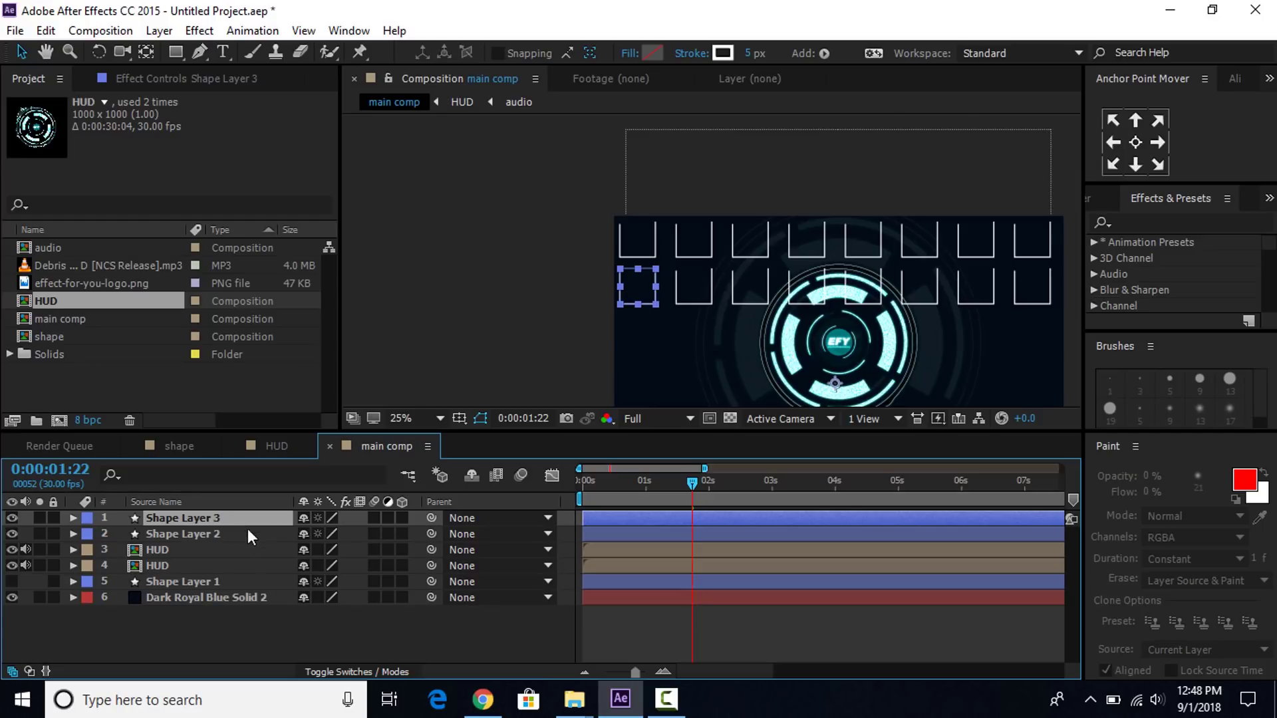
pyautogui.press('u')
pyautogui.moveTo(675, 532); pyautogui.dragTo(562, 548)
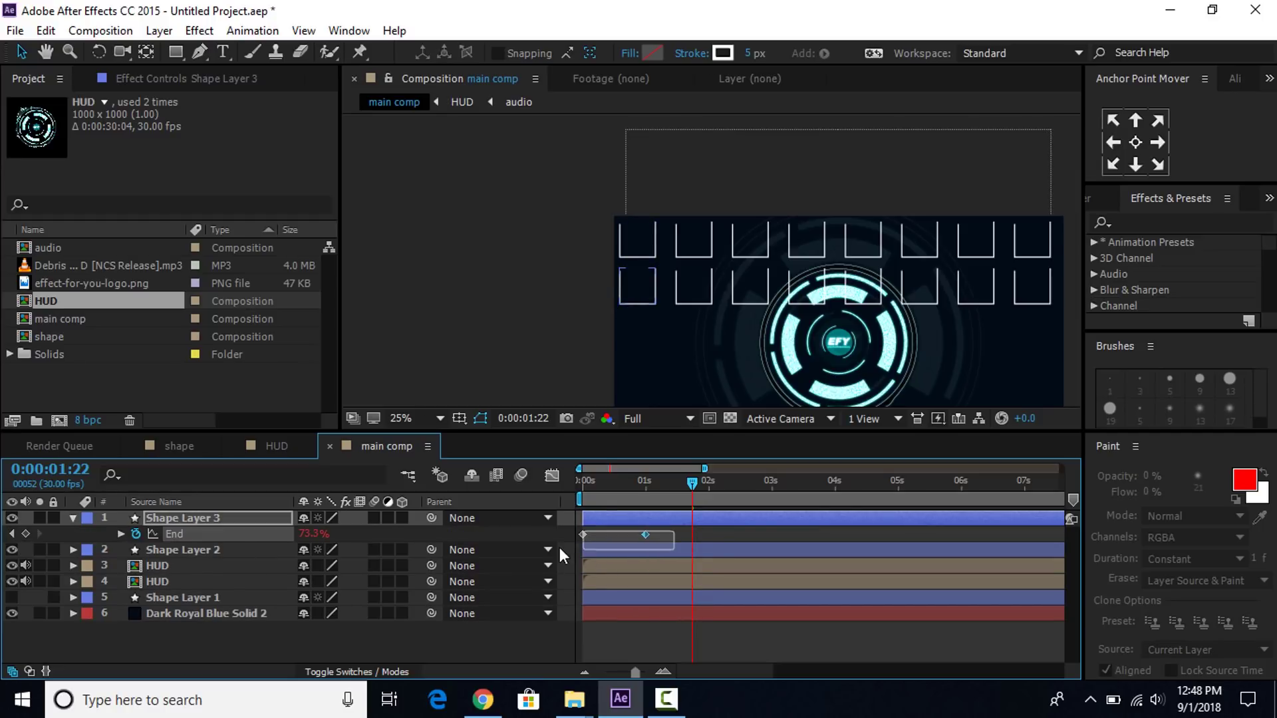
pyautogui.press('Delete')
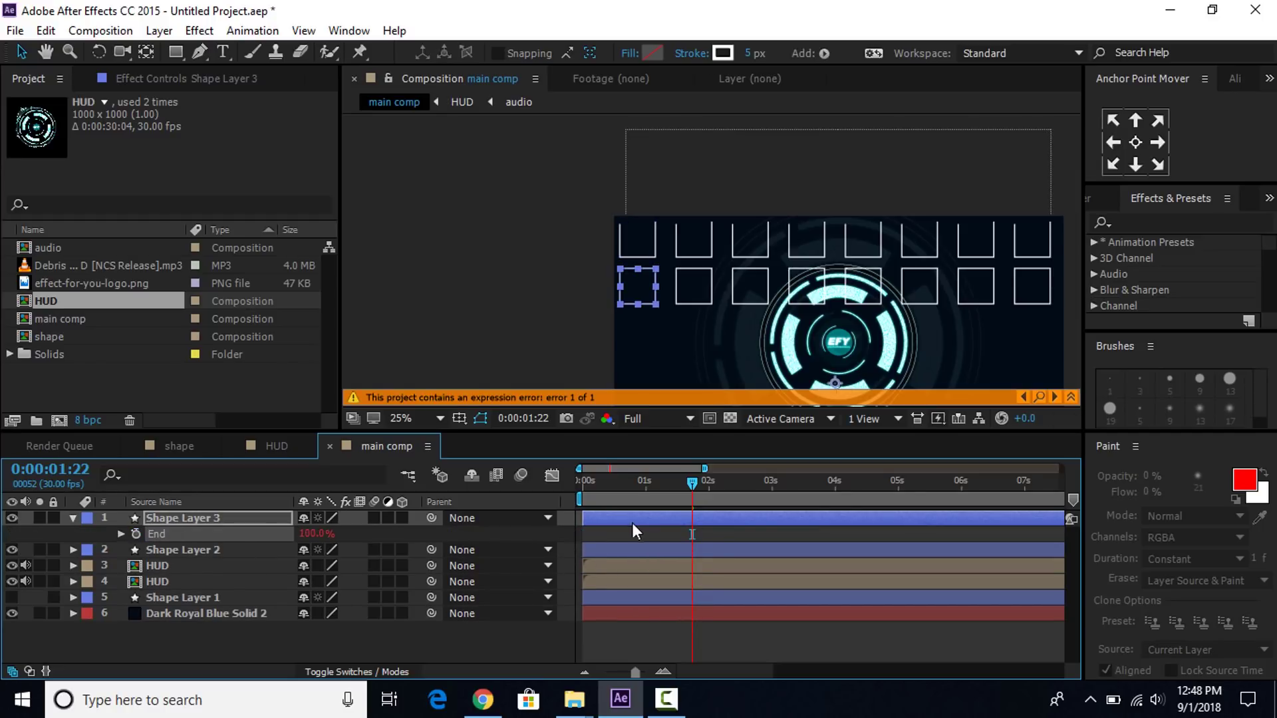
pyautogui.press('u')
pyautogui.press('u')
pyautogui.scroll(-3, 465, 572)
pyautogui.click(655, 581)
pyautogui.press('BackSpace')
# Set Shape Layer 3's Trim Paths Start to 100% and End to 0%, and keyframe the Start at time 0.
pyautogui.click(579, 485)
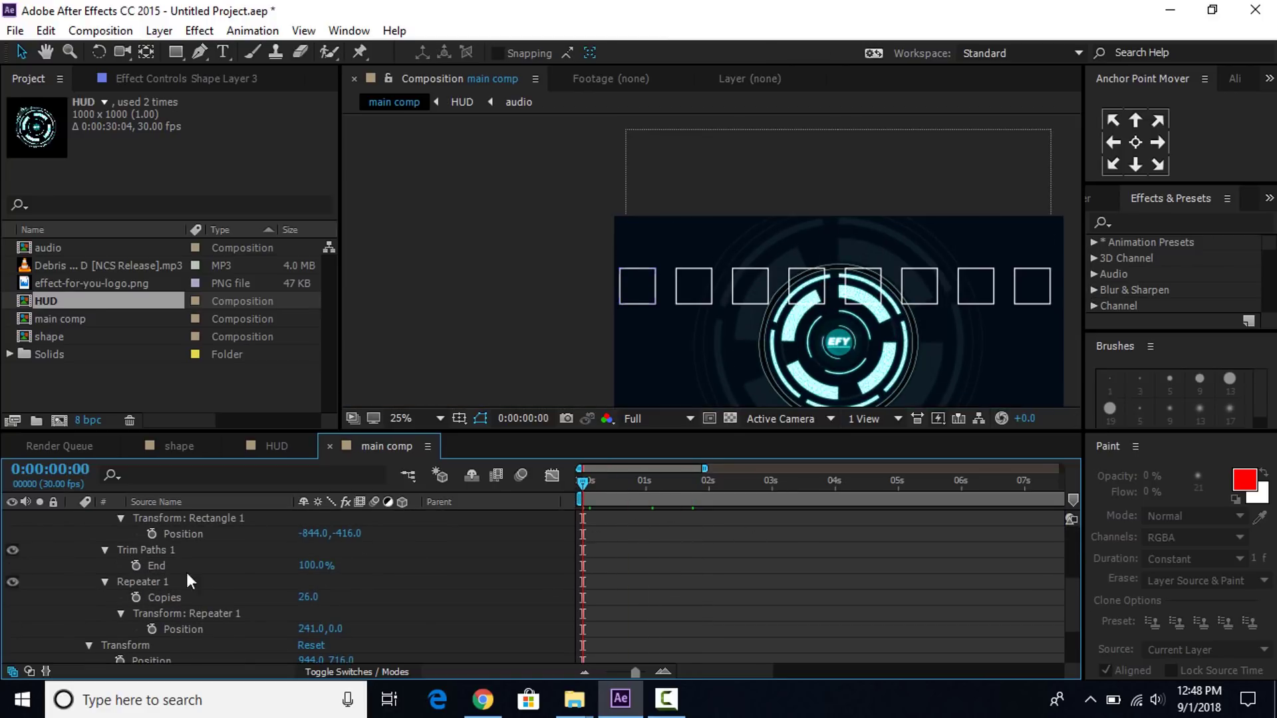
pyautogui.scroll(5, 266, 565)
pyautogui.click(73, 519)
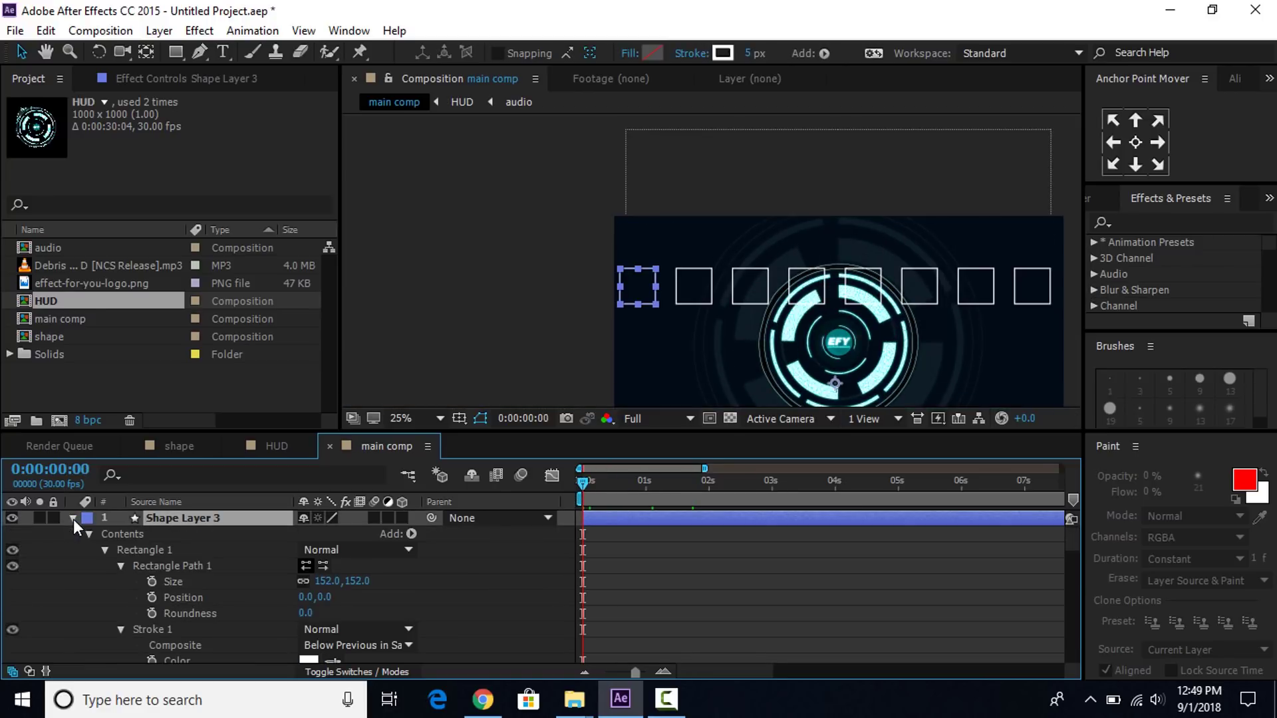
pyautogui.click(120, 565)
pyautogui.click(121, 581)
pyautogui.scroll(-1, 181, 624)
pyautogui.click(121, 560)
pyautogui.click(121, 564)
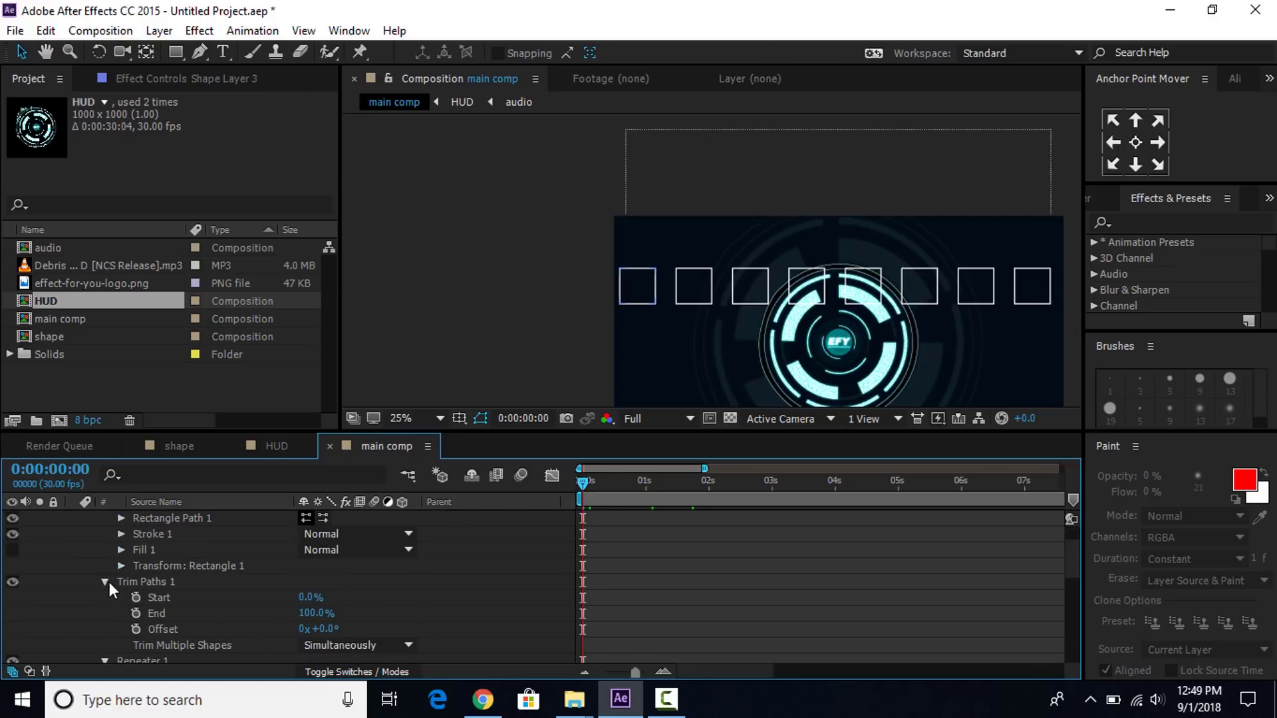
pyautogui.click(141, 583)
pyautogui.scroll(-1, 210, 590)
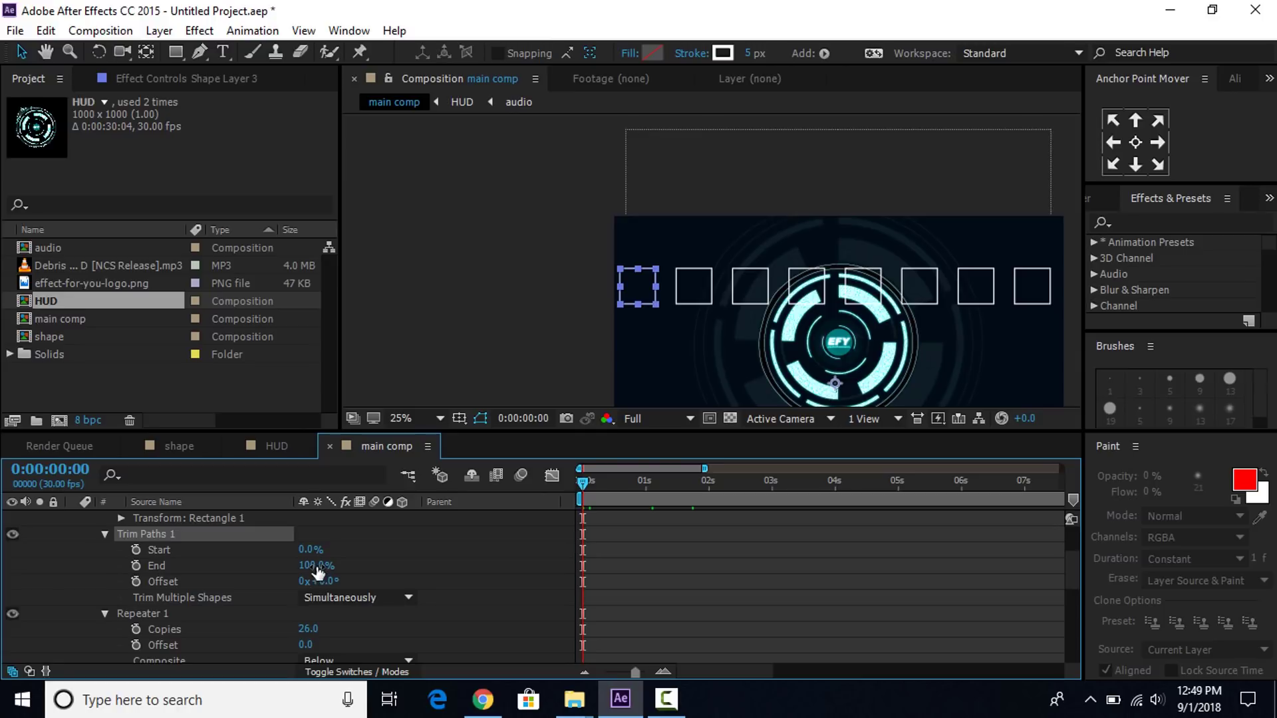
pyautogui.moveTo(318, 572); pyautogui.dragTo(476, 547)
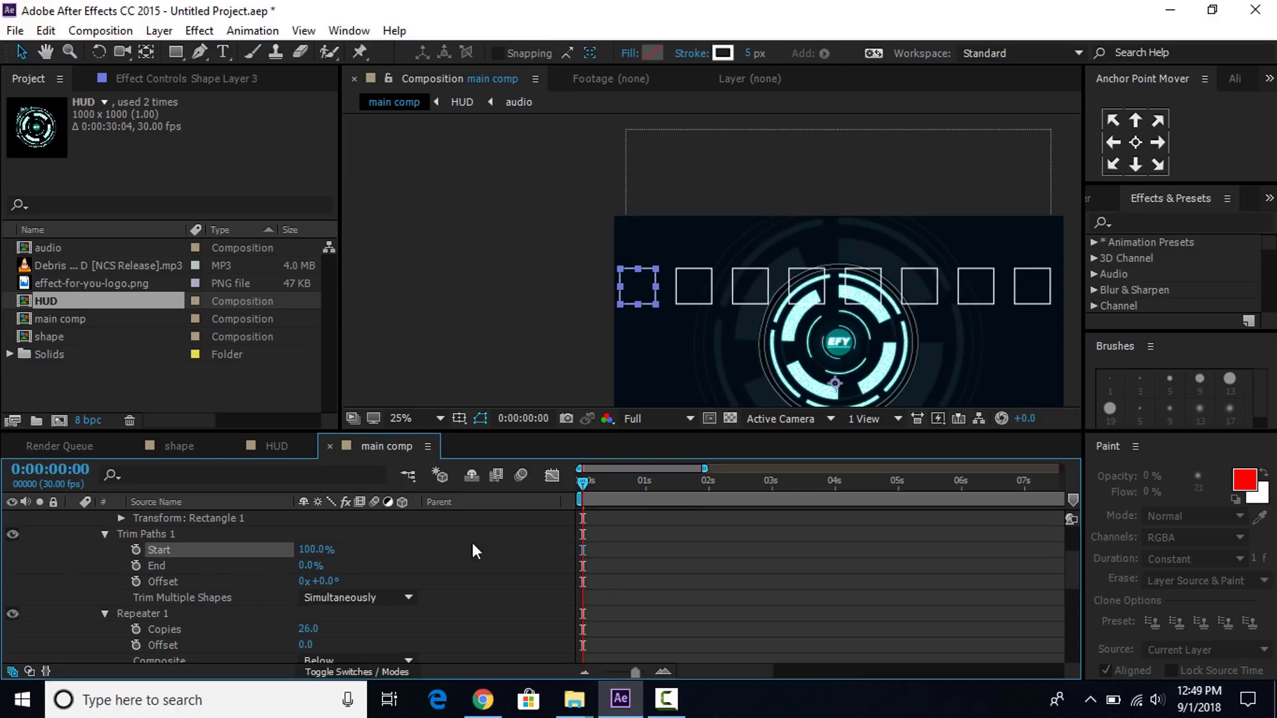
pyautogui.click(137, 550)
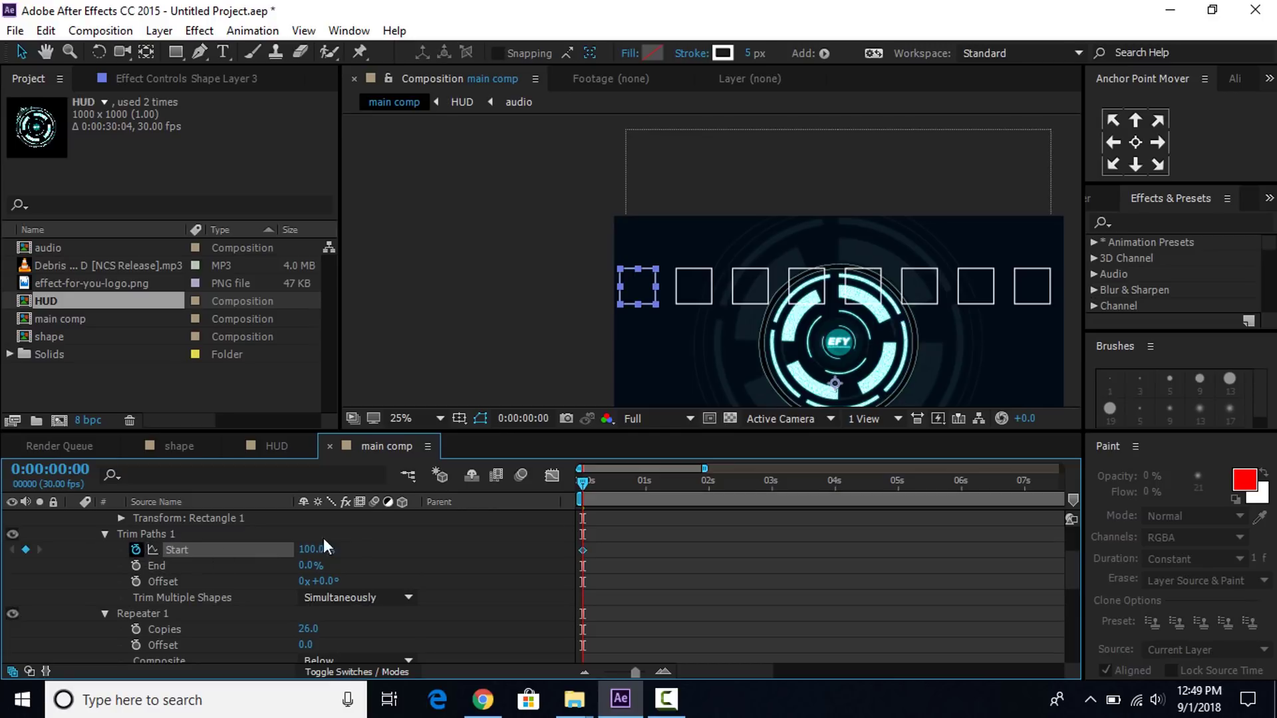
# Keyframe Shape Layer 3's Trim Paths Start at 0% at 0:00:01:00 and scrub through the animation.
pyautogui.click(645, 486)
pyautogui.click(310, 550)
pyautogui.write('0')
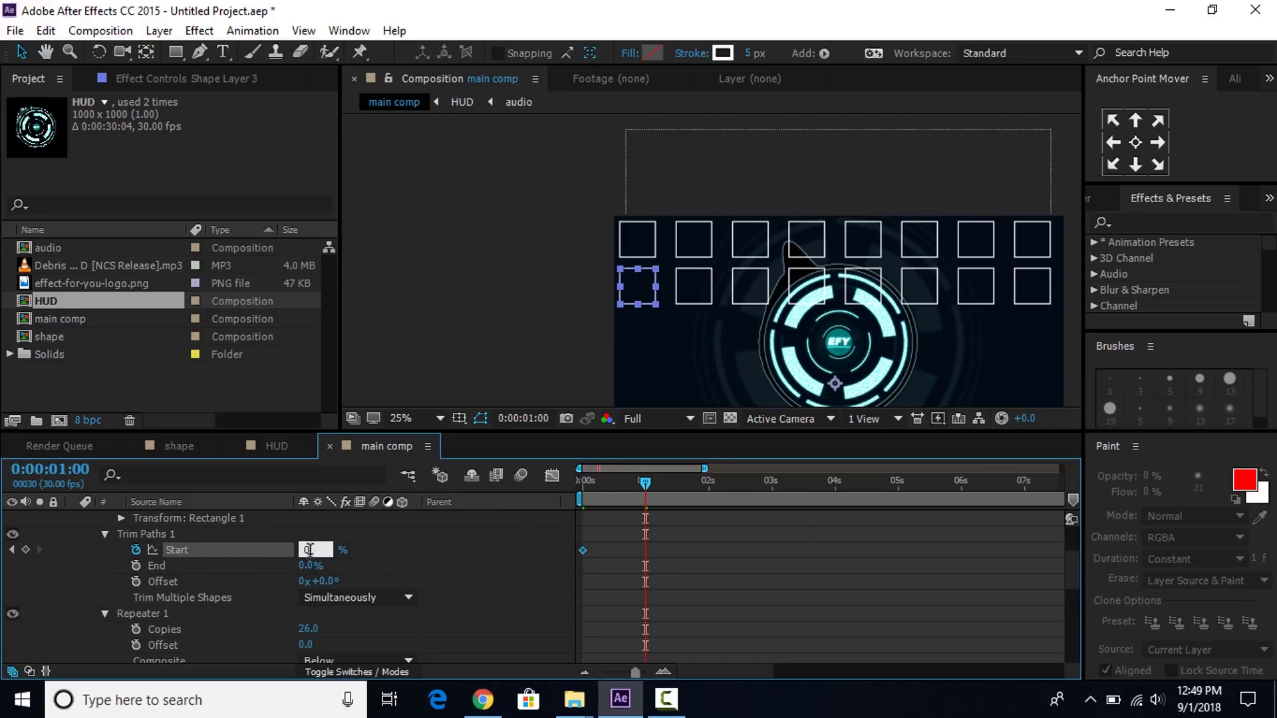
pyautogui.press('Return')
pyautogui.moveTo(593, 481); pyautogui.dragTo(640, 482)
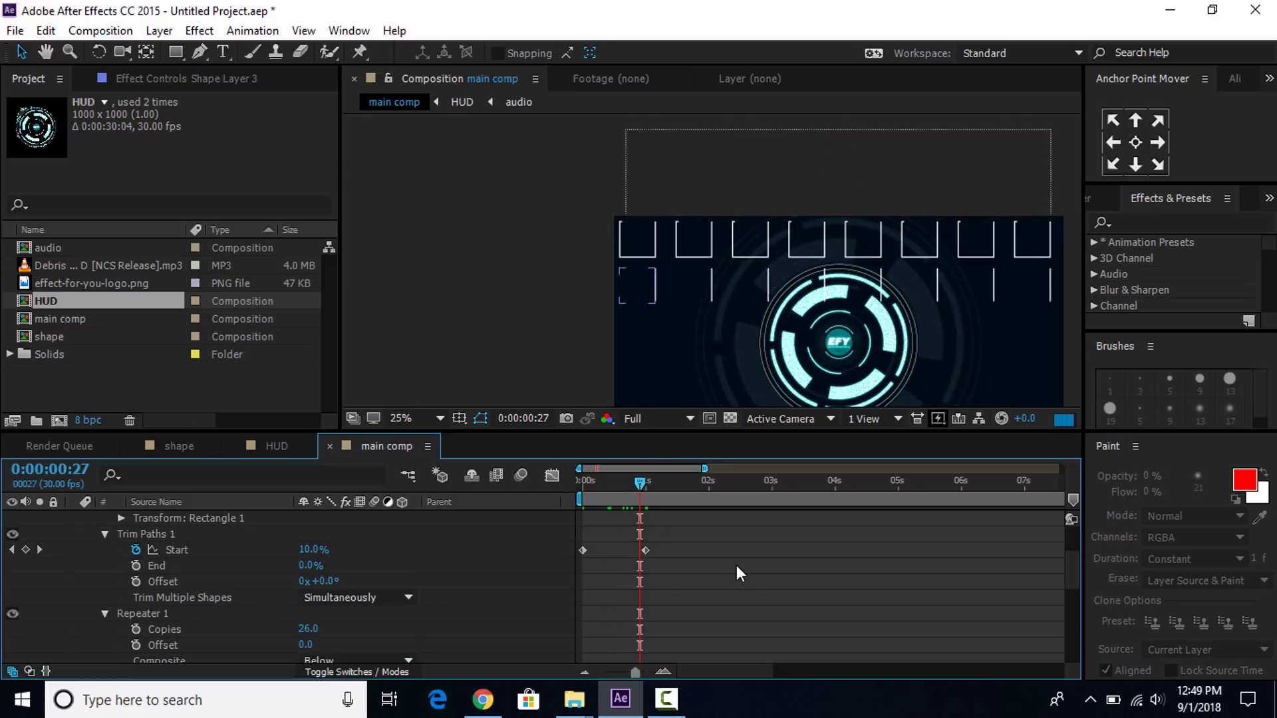
# Apply the loopOut(type = "cycle", numKeyframes = 0) expression to Shape Layer 3's Trim Paths Start and collapse the layer.
pyautogui.keyDown('alt'); pyautogui.click(135, 549); pyautogui.keyUp('alt')
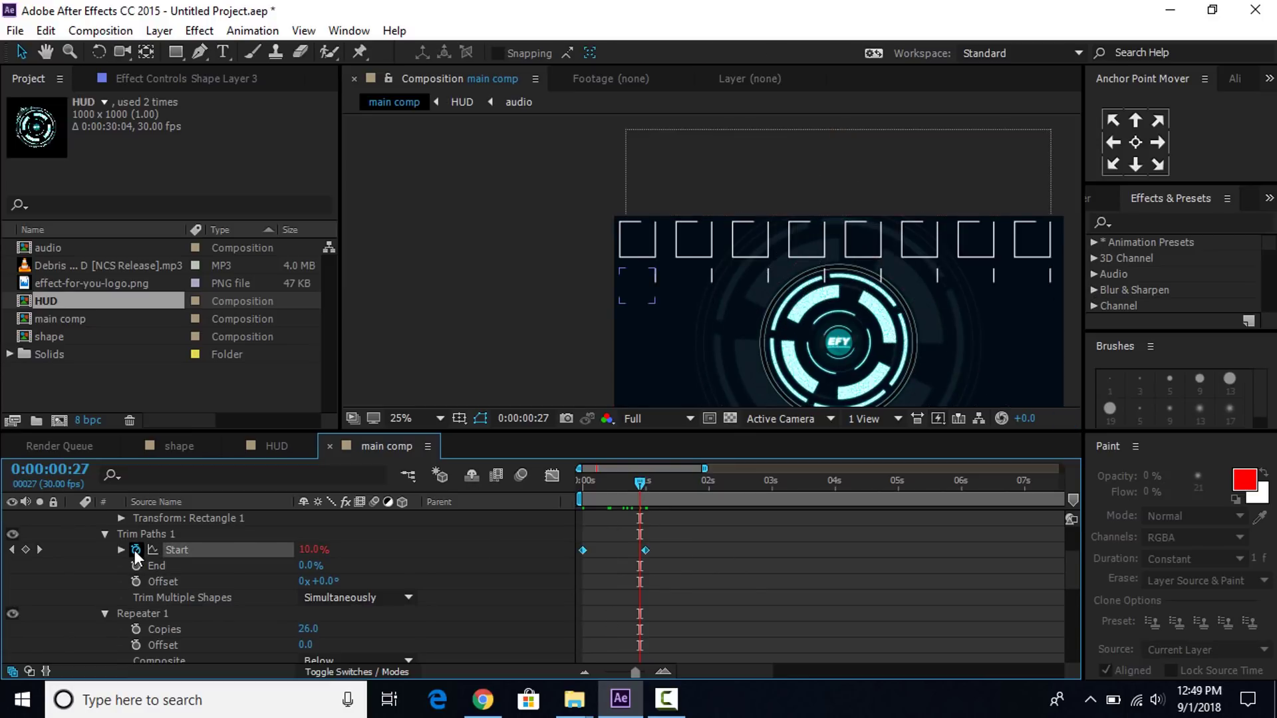
pyautogui.click(368, 566)
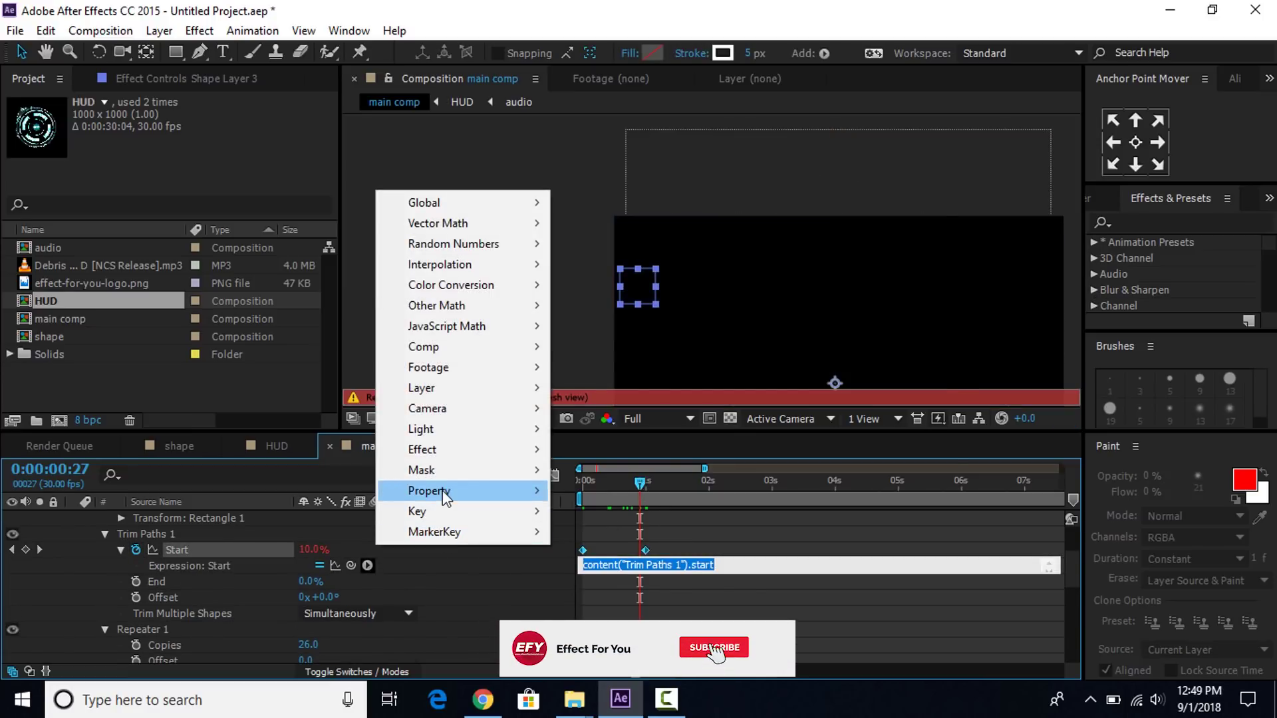
pyautogui.moveTo(432, 491)
pyautogui.click(636, 265)
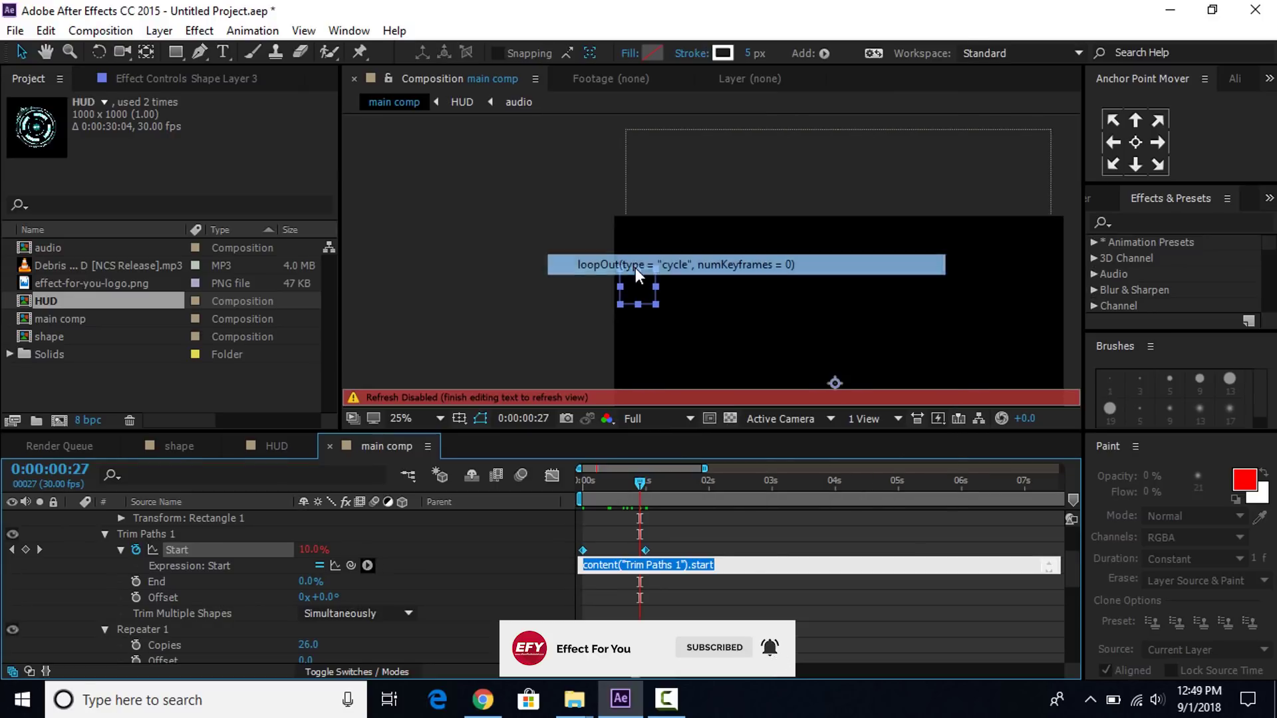
pyautogui.click(785, 516)
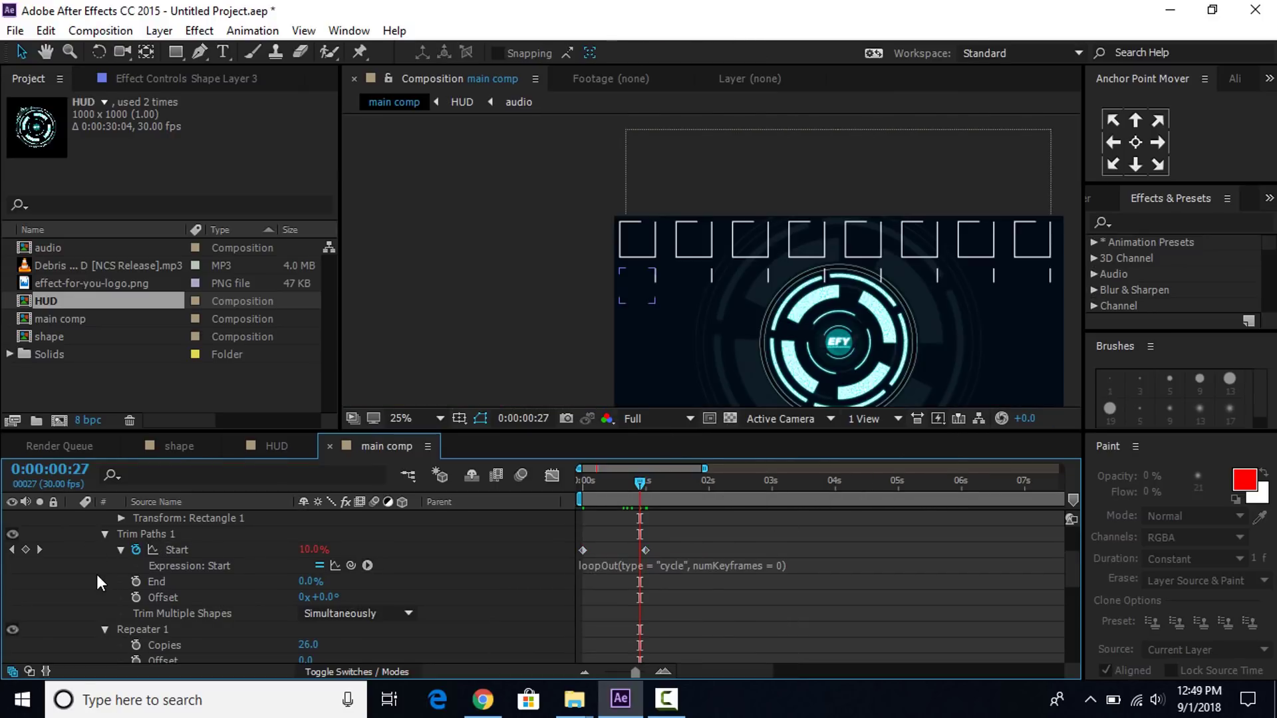
pyautogui.scroll(3, 87, 552)
pyautogui.click(74, 518)
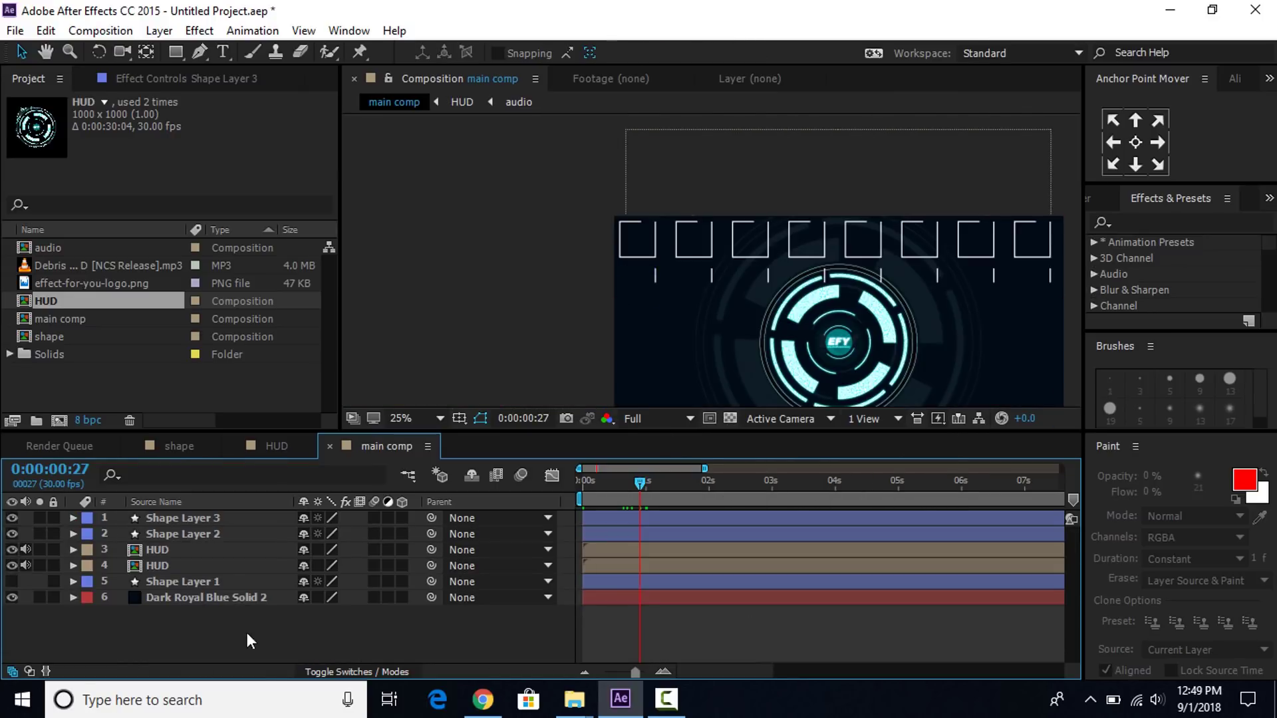
# Duplicate Shape Layers 2 and 3, stack the copies together above the originals, and move them below the first two rows in the frame.
pyautogui.click(206, 533)
pyautogui.click(159, 566)
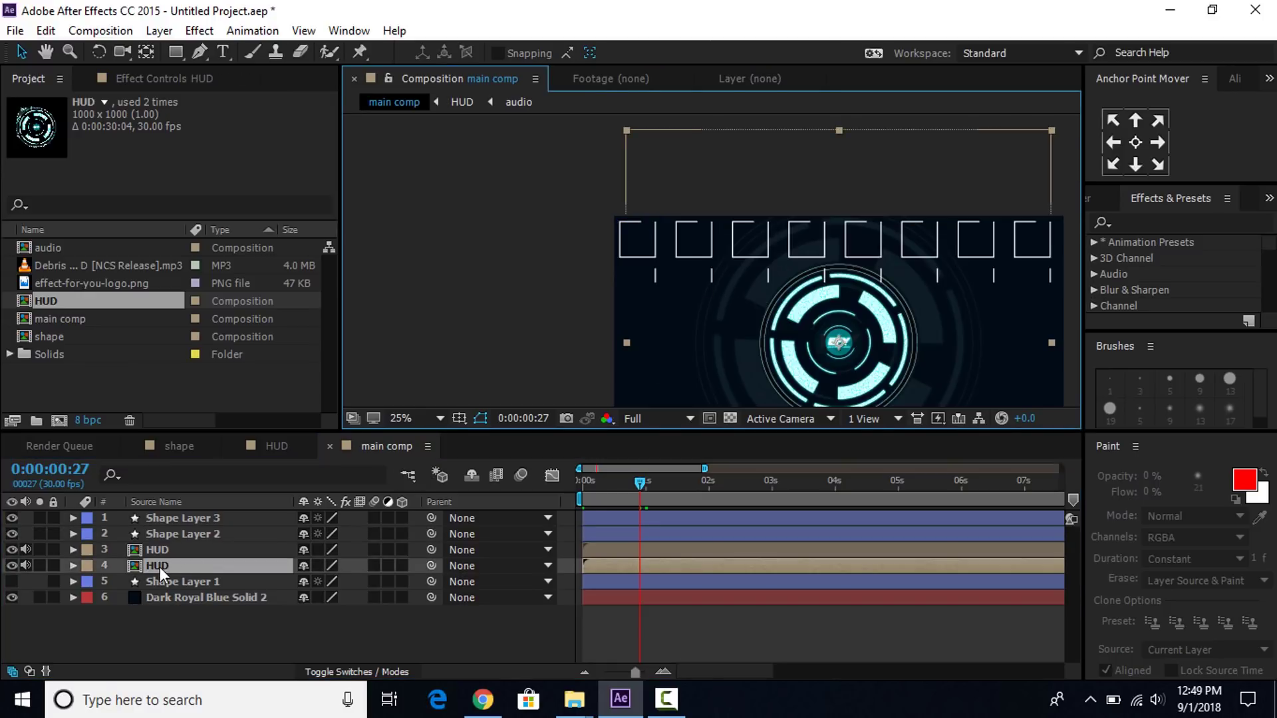
pyautogui.click(194, 533)
pyautogui.keyDown('ctrl'); pyautogui.click(197, 513); pyautogui.keyUp('ctrl')
pyautogui.hotkey('ctrl', 'd')
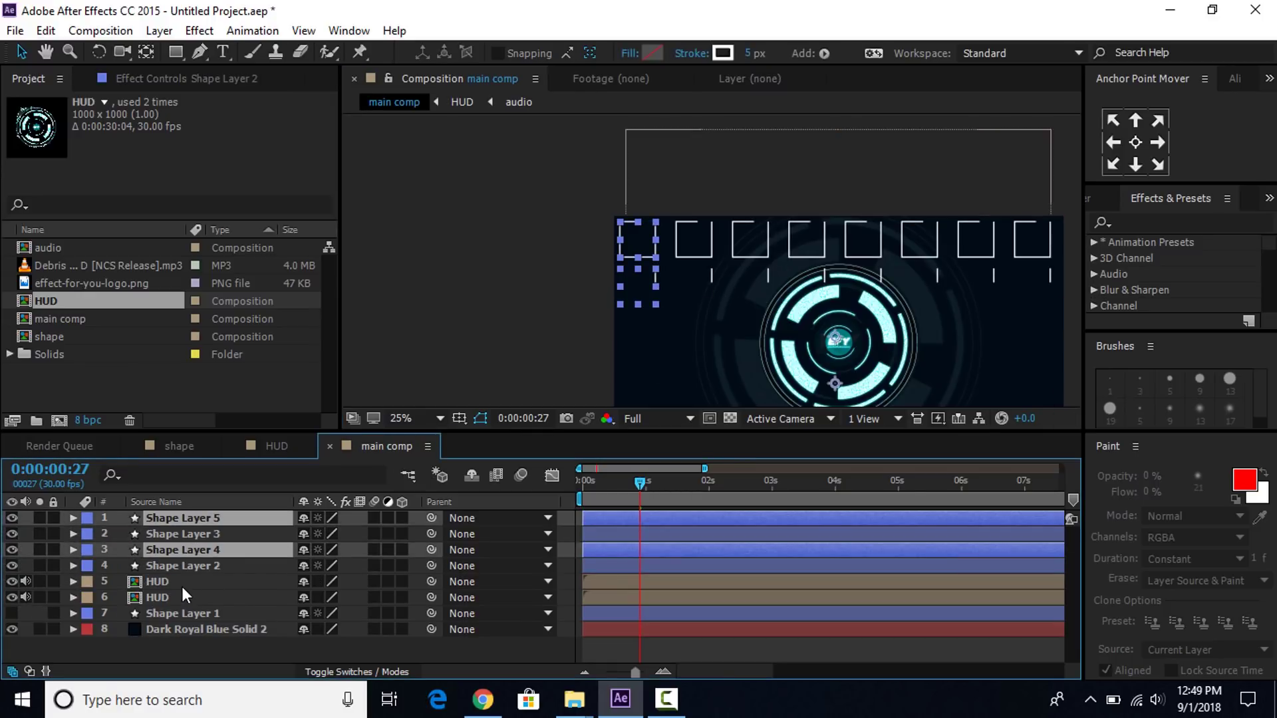
pyautogui.moveTo(177, 553); pyautogui.dragTo(181, 530)
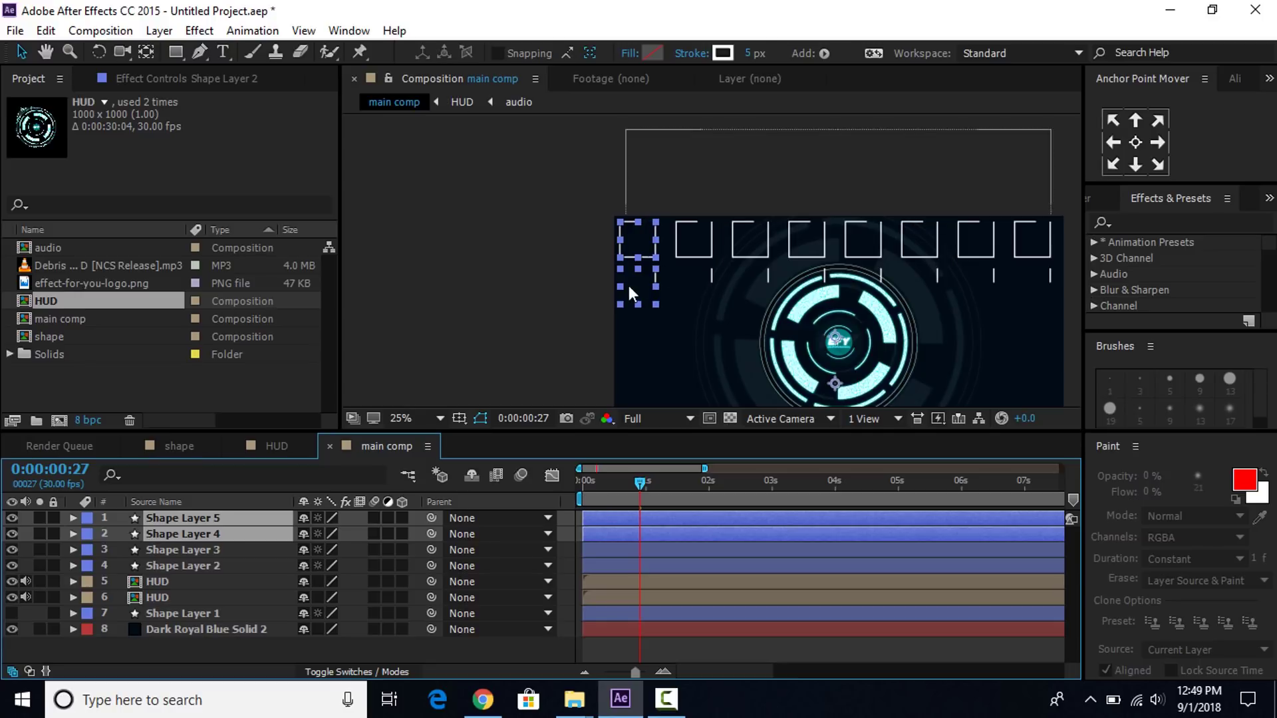
pyautogui.moveTo(648, 303); pyautogui.dragTo(651, 379)
pyautogui.moveTo(637, 486); pyautogui.dragTo(653, 486)
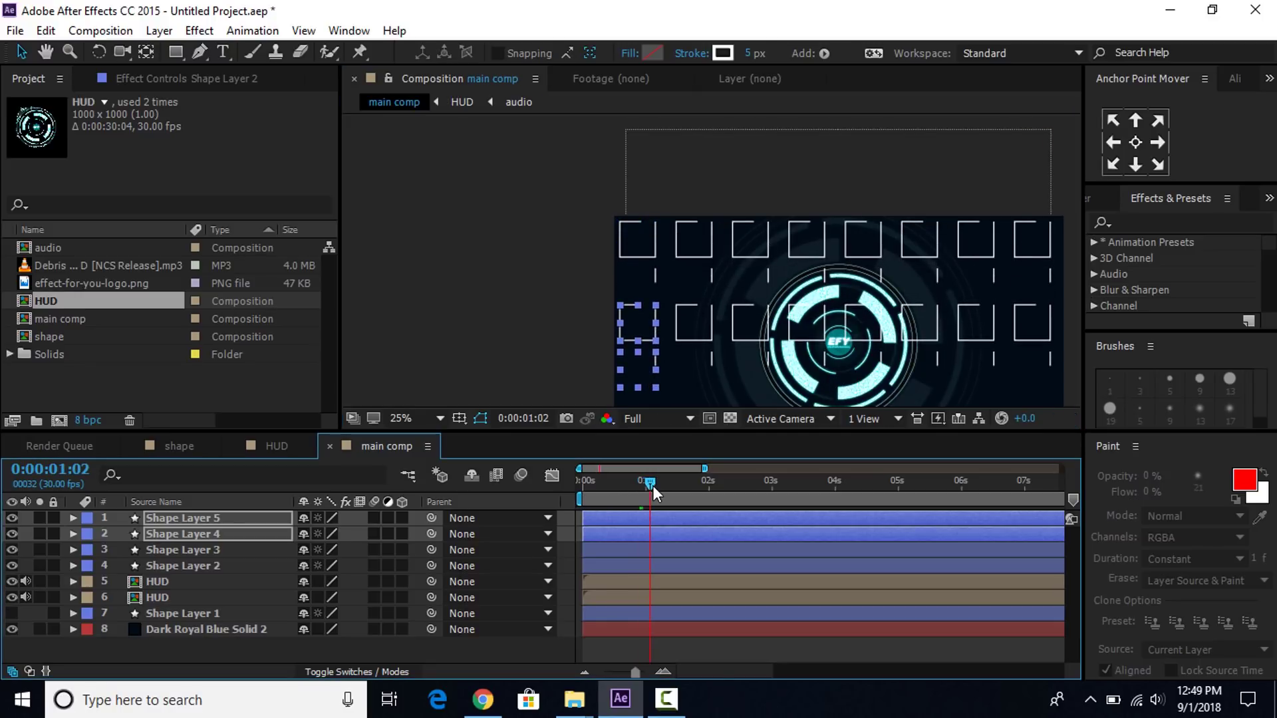
pyautogui.press('space')
# Duplicate Shape Layers 4 and 5, stack the copies together, and move them down to the frame's bottom edge.
pyautogui.moveTo(829, 265); pyautogui.dragTo(709, 165)
pyautogui.hotkey('ctrl', 'd')
pyautogui.moveTo(178, 548); pyautogui.dragTo(181, 532)
pyautogui.moveTo(529, 270); pyautogui.dragTo(526, 369)
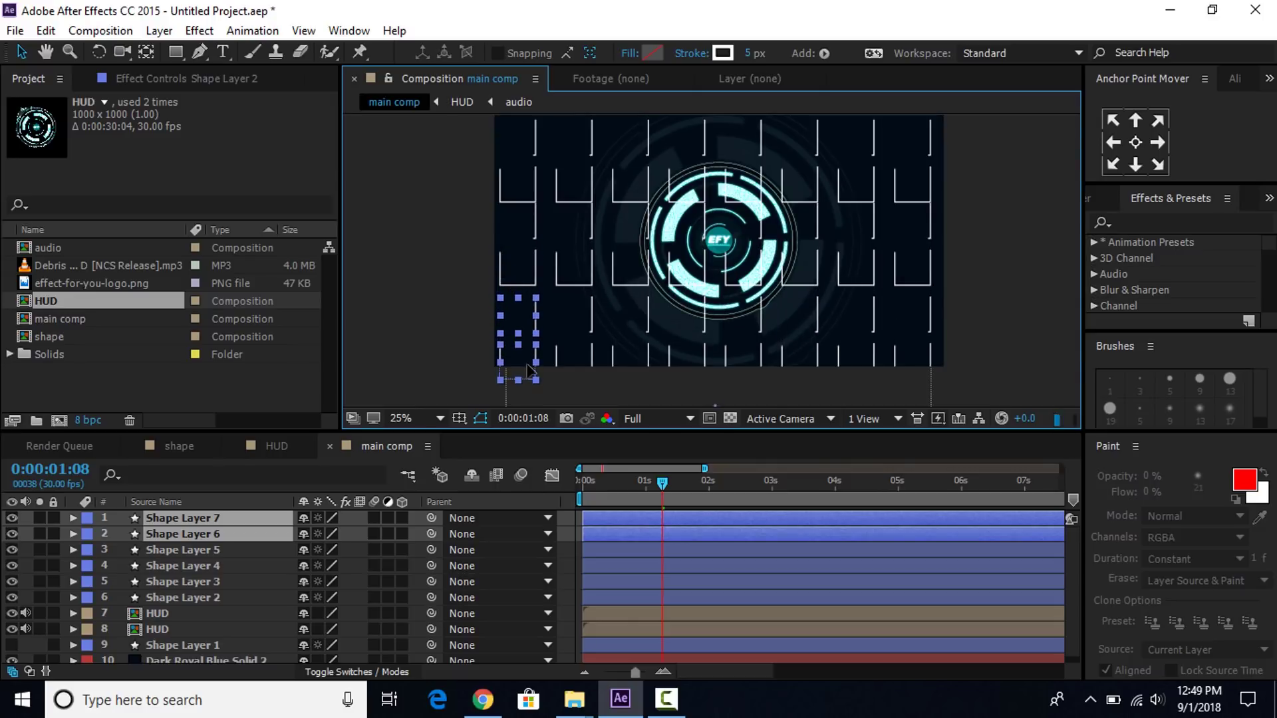
# Move Shape Layers 2 to 7 beneath both HUD layers and make the dot grid on Shape Layer 1 visible.
pyautogui.keyDown('shift'); pyautogui.click(197, 600); pyautogui.keyUp('shift')
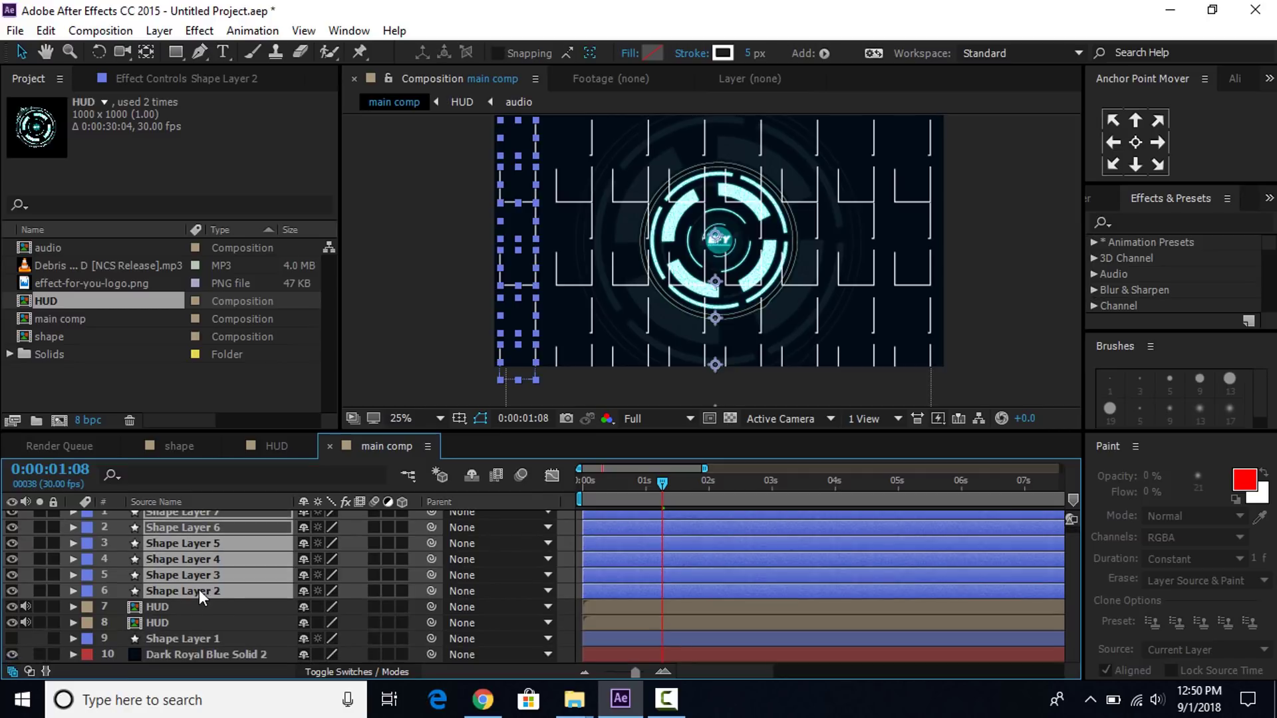
pyautogui.moveTo(186, 594); pyautogui.dragTo(189, 629)
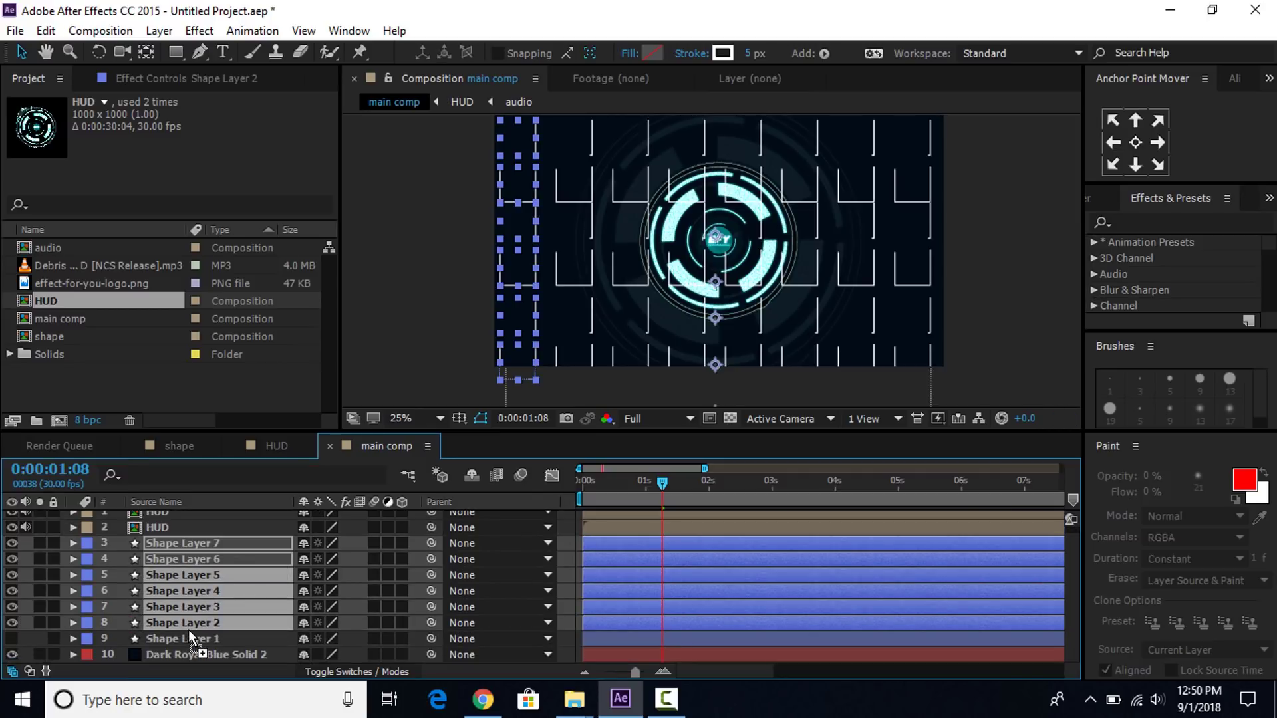
pyautogui.click(12, 638)
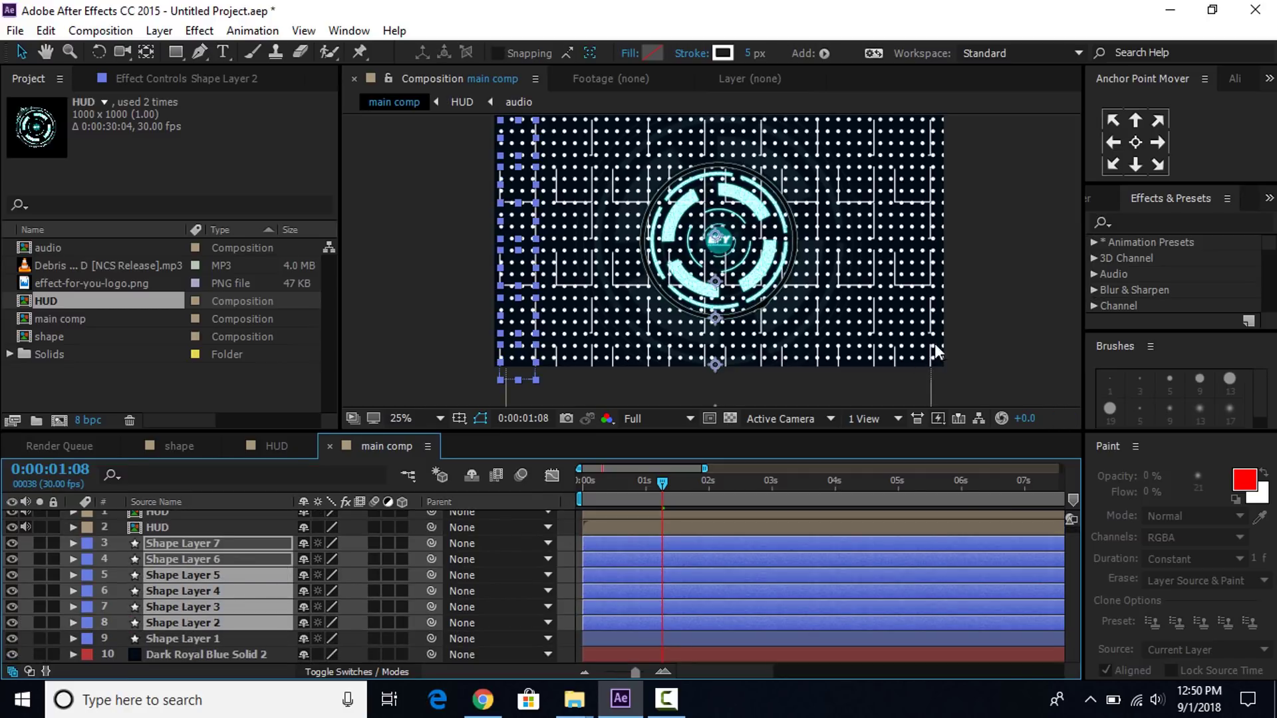
# Pre-compose Shape Layers 1 to 7 into a new composition named BG element, moving all attributes into it.
pyautogui.keyDown('shift'); pyautogui.click(209, 638); pyautogui.keyUp('shift')
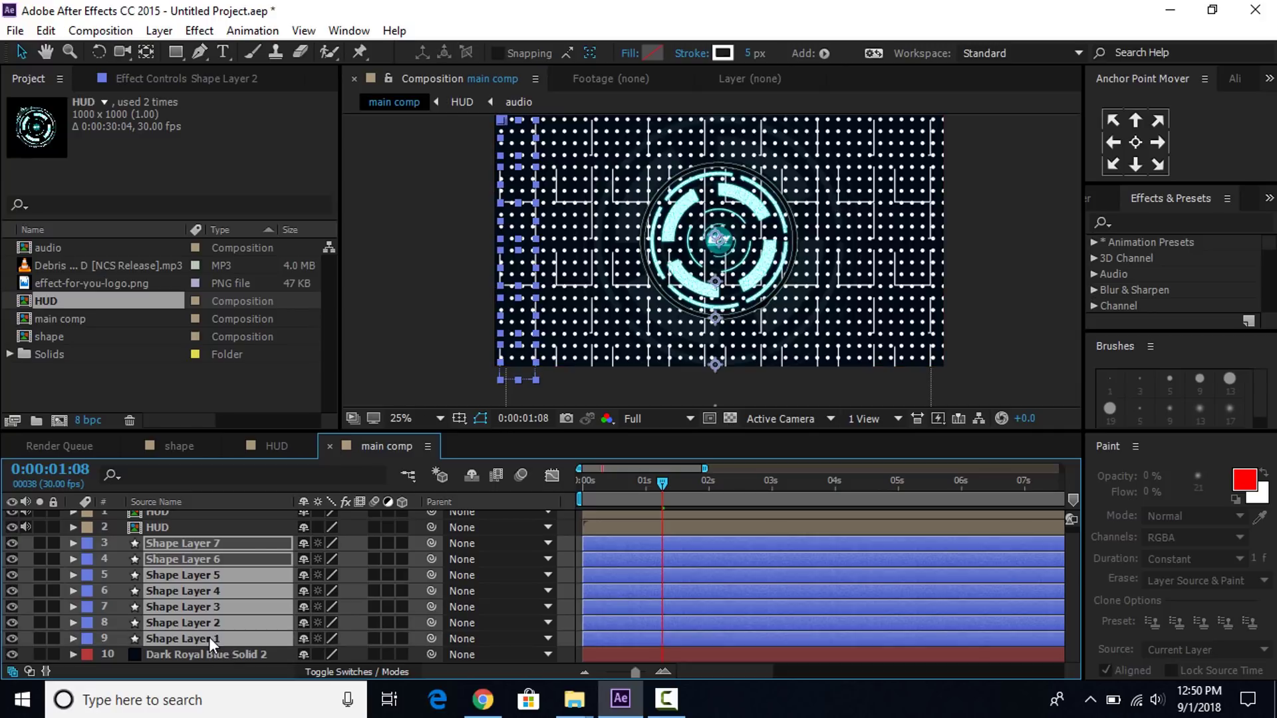
pyautogui.rightClick(237, 617)
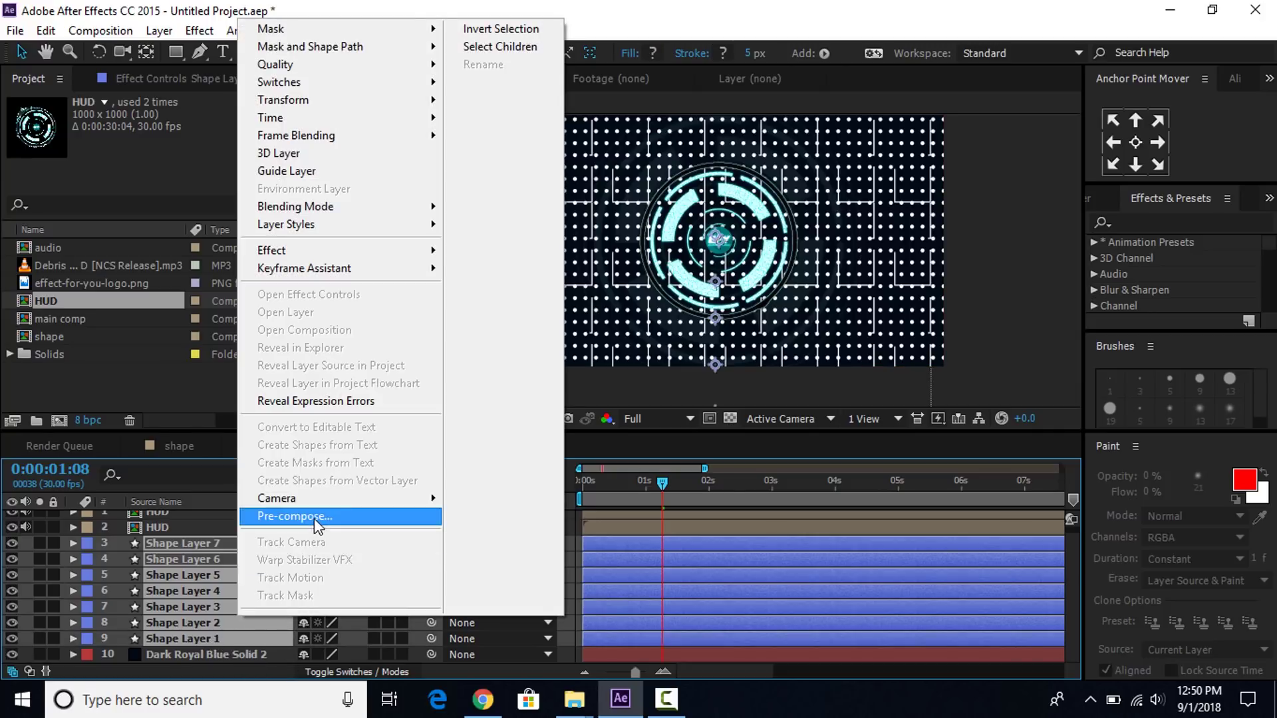
pyautogui.click(314, 517)
pyautogui.write('BG element')
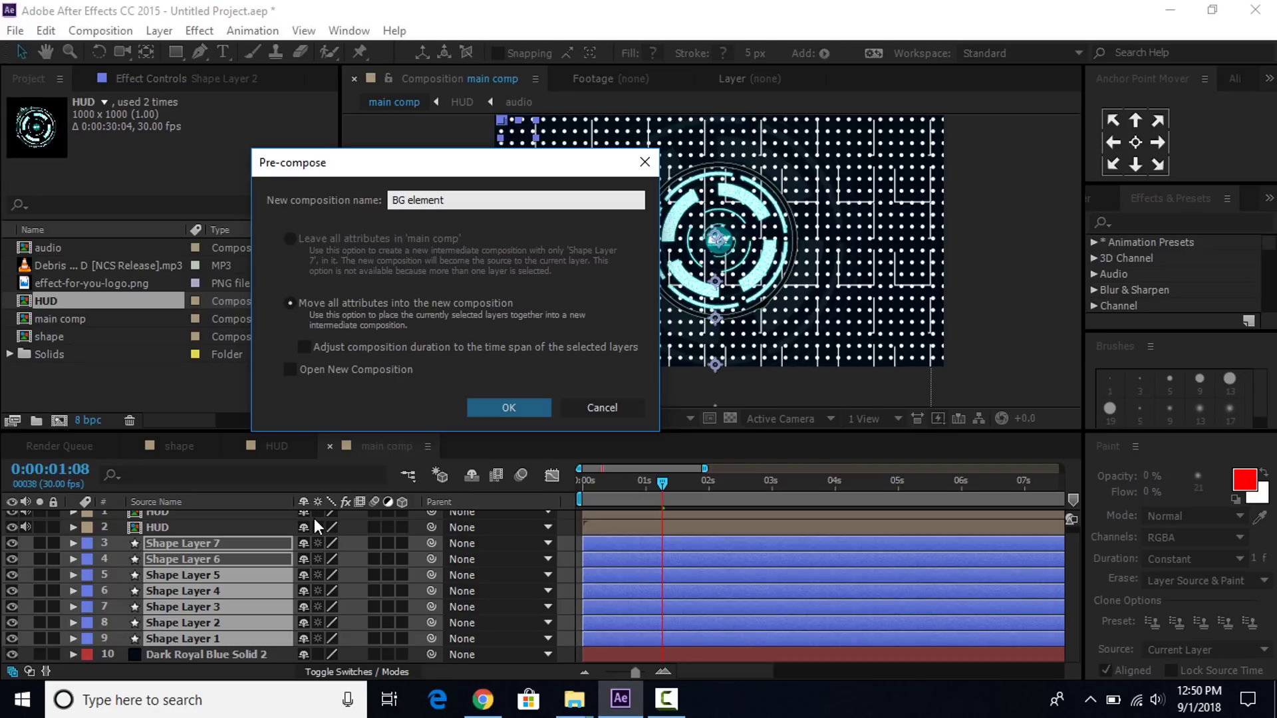
pyautogui.press('Return')
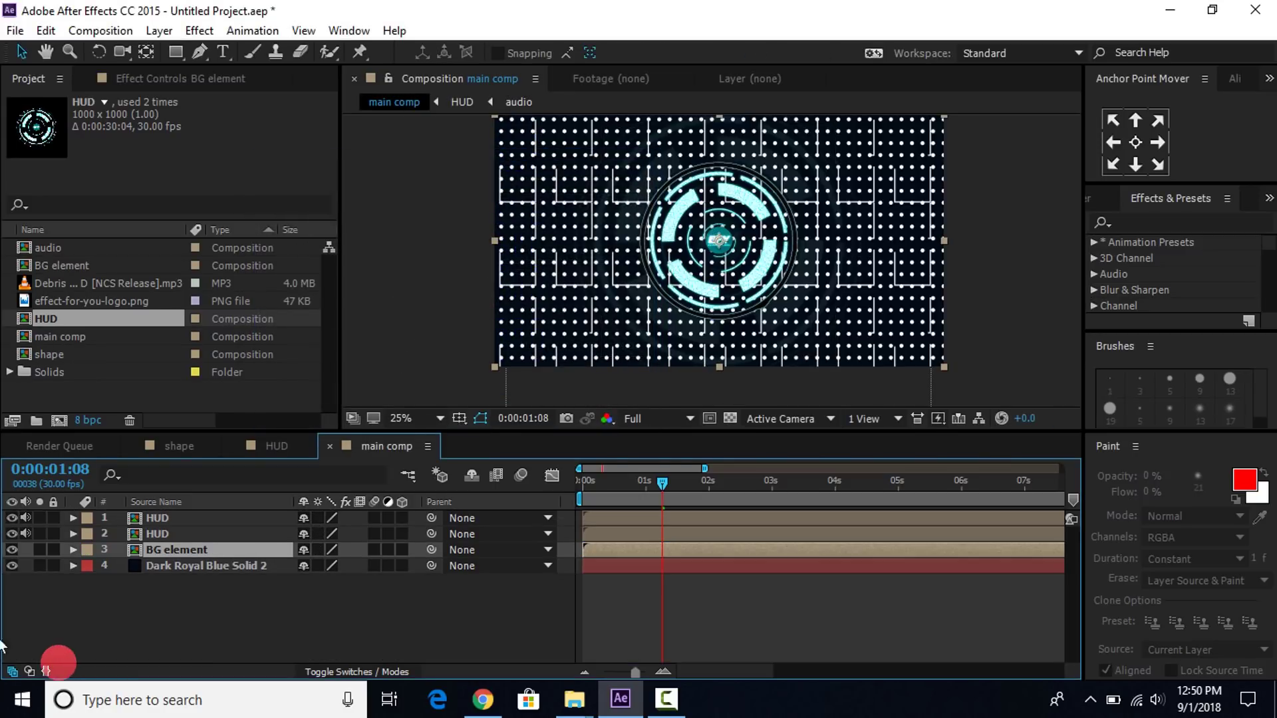
# Lower the BG element layer's opacity to 9%.
pyautogui.press('t')
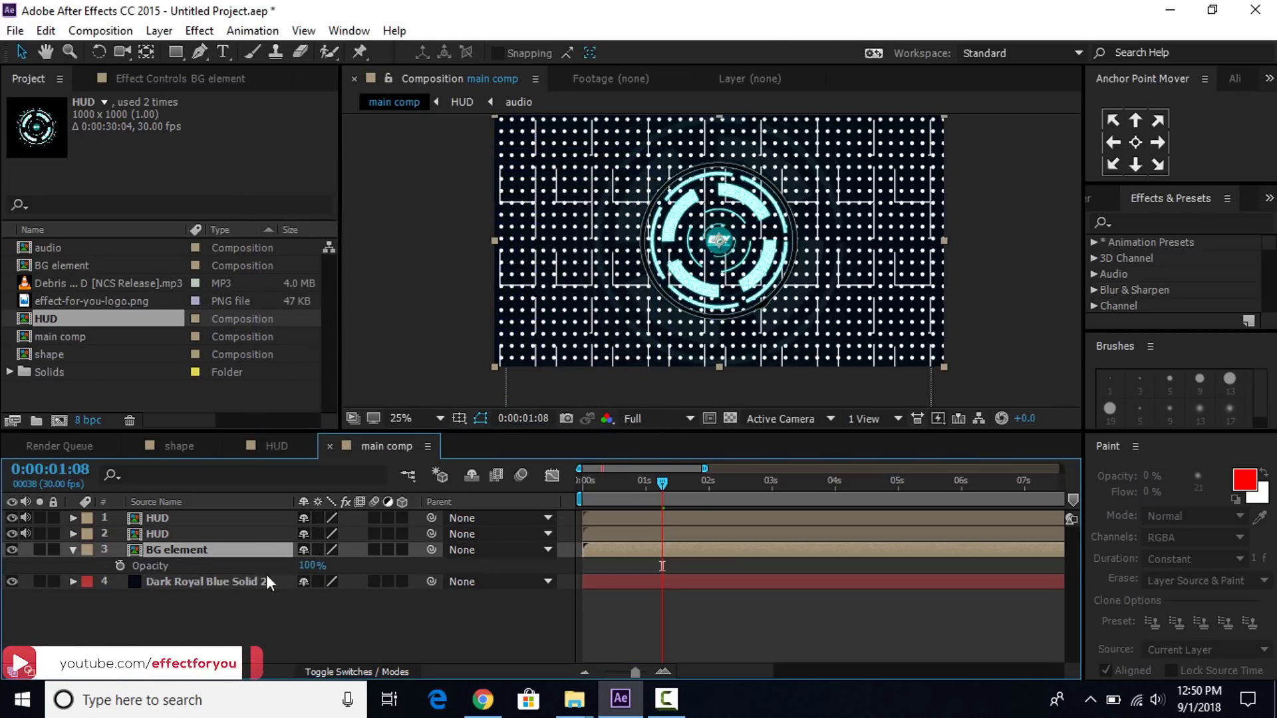
pyautogui.moveTo(293, 565); pyautogui.dragTo(223, 566)
pyautogui.click(311, 617)
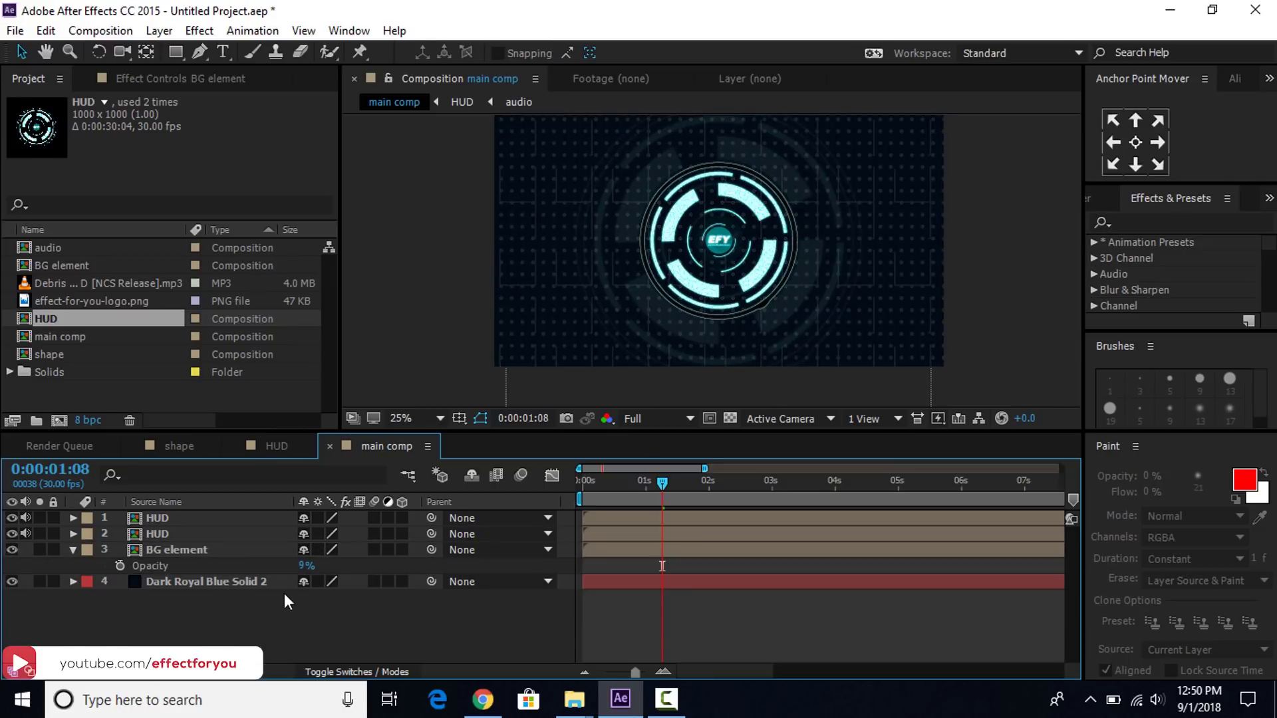
# Apply Fast Blur to the BG element layer with Repeat Edge Pixels on and Blurriness 30, then collapse the layer.
pyautogui.click(226, 550)
pyautogui.hotkey('ctrl', 'space')
pyautogui.write('fast')
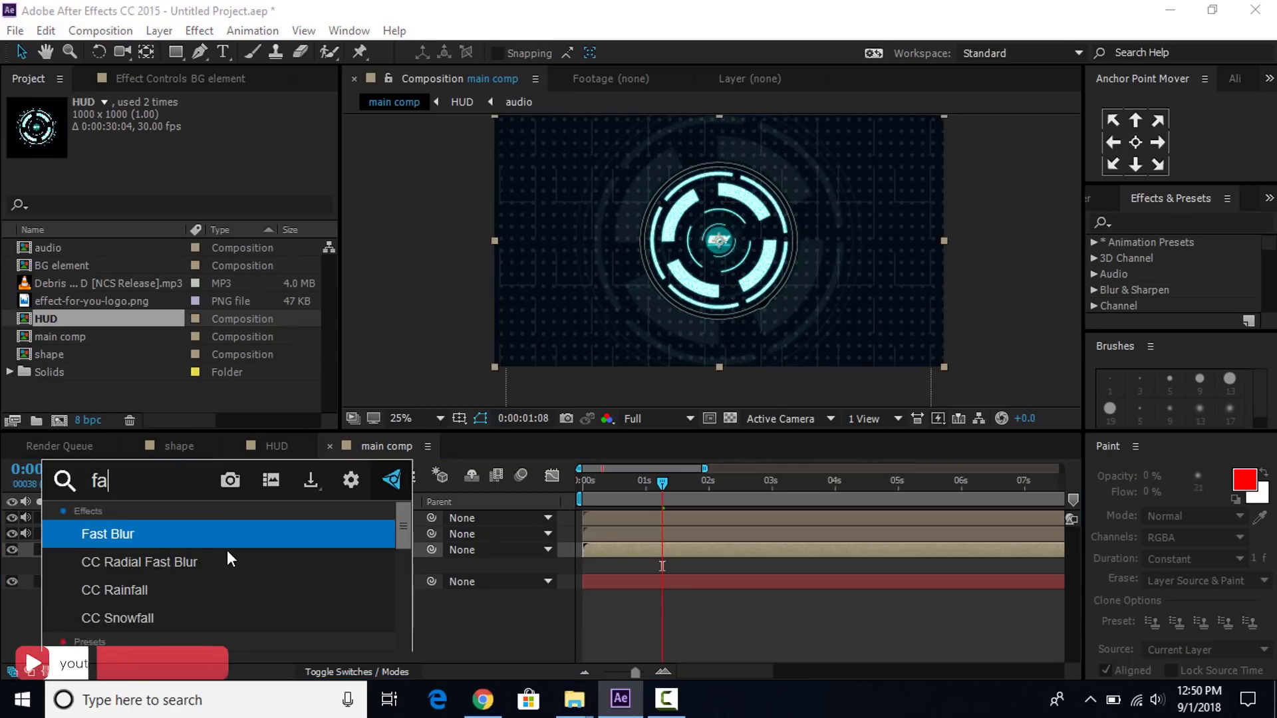
pyautogui.click(133, 536)
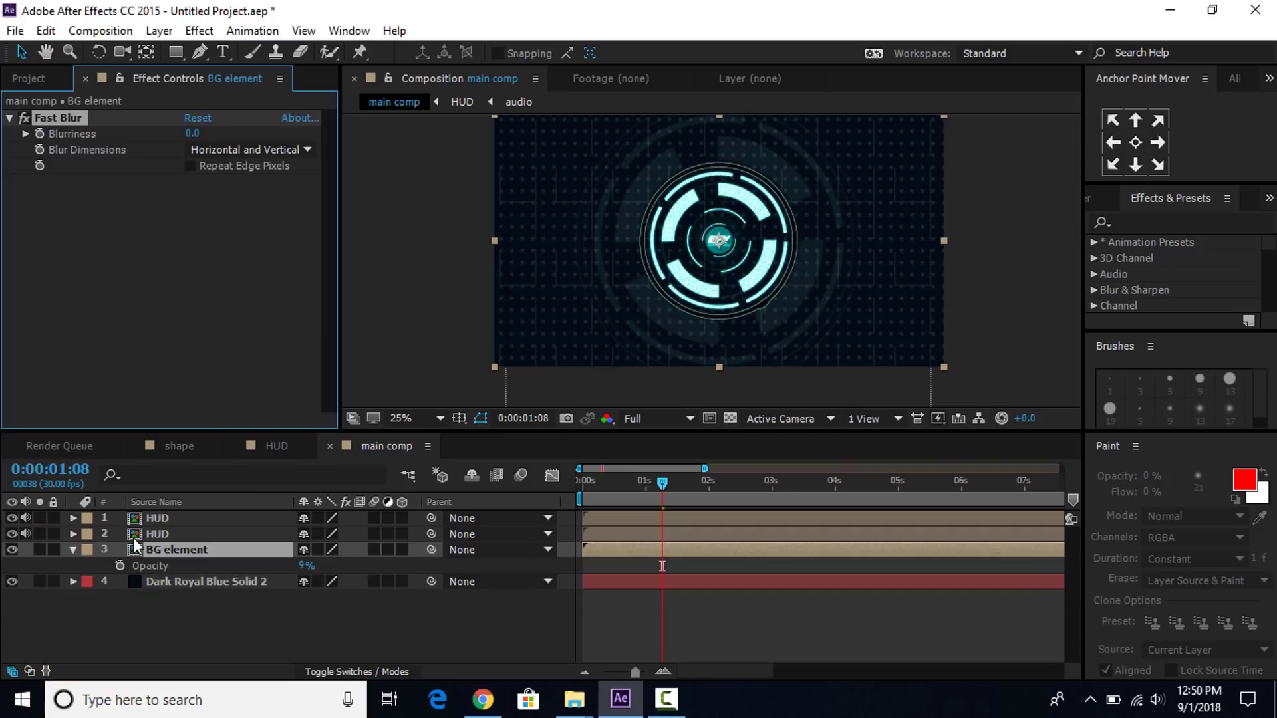
pyautogui.click(192, 166)
pyautogui.moveTo(192, 133); pyautogui.dragTo(216, 134)
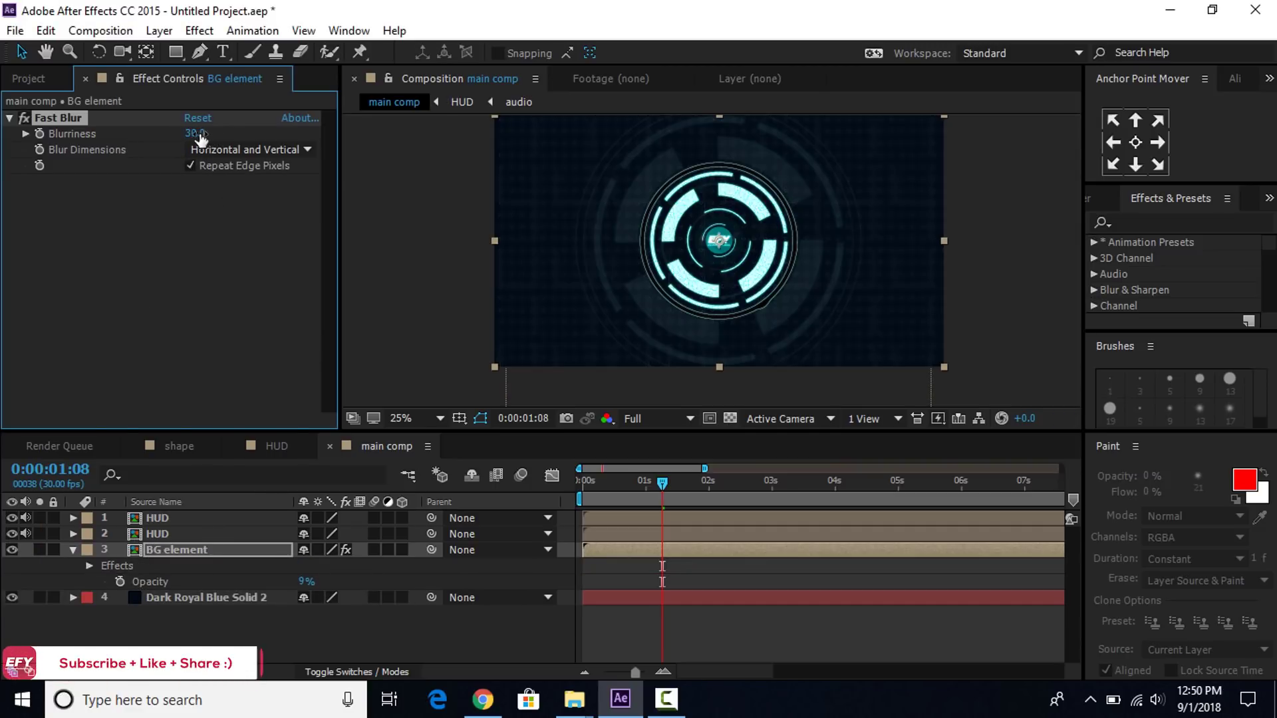
pyautogui.click(82, 560)
pyautogui.click(73, 549)
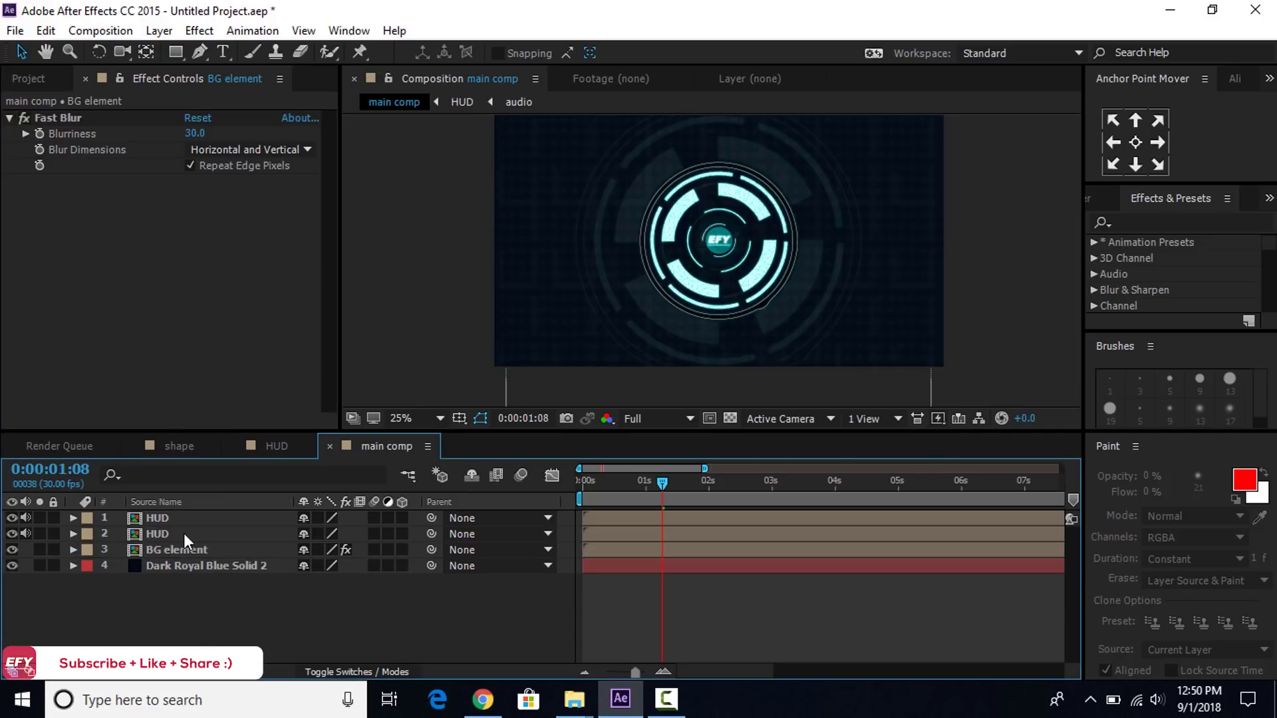
# Set the blending mode of the uppermost HUD layer to Add and show the layer switches again.
pyautogui.click(184, 534)
pyautogui.hotkey('ctrl', 'Up')
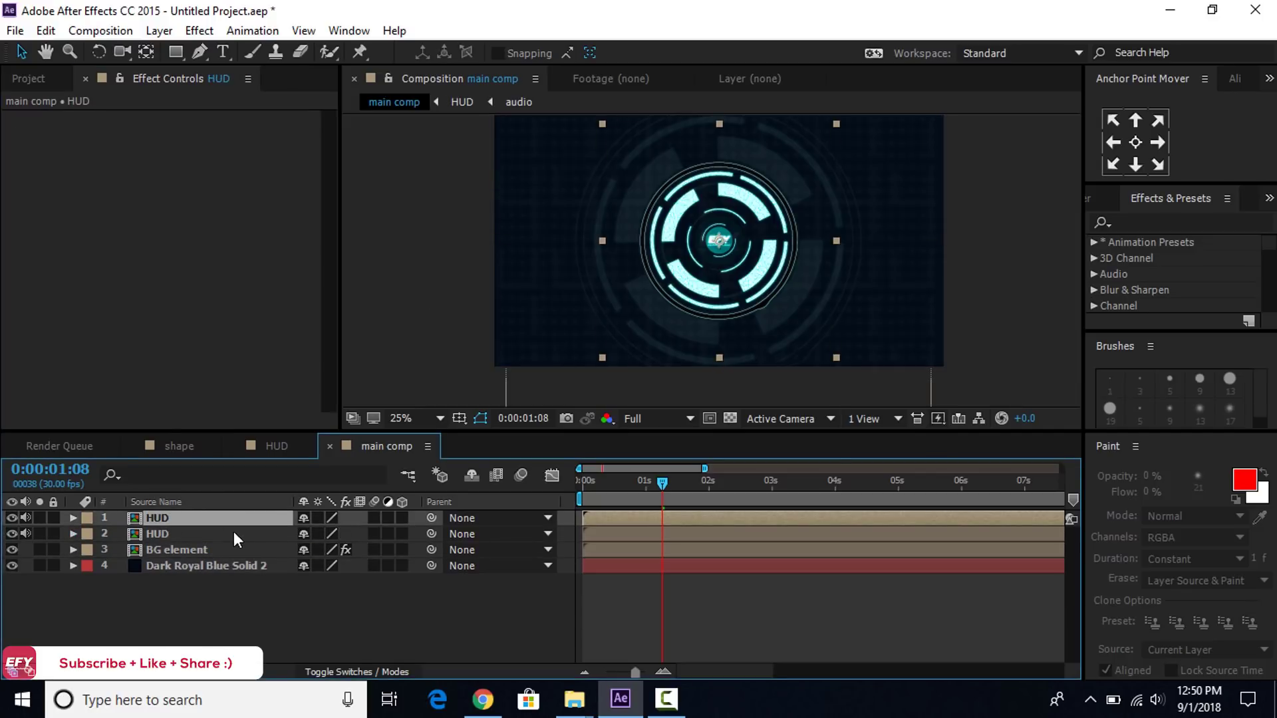
pyautogui.click(342, 672)
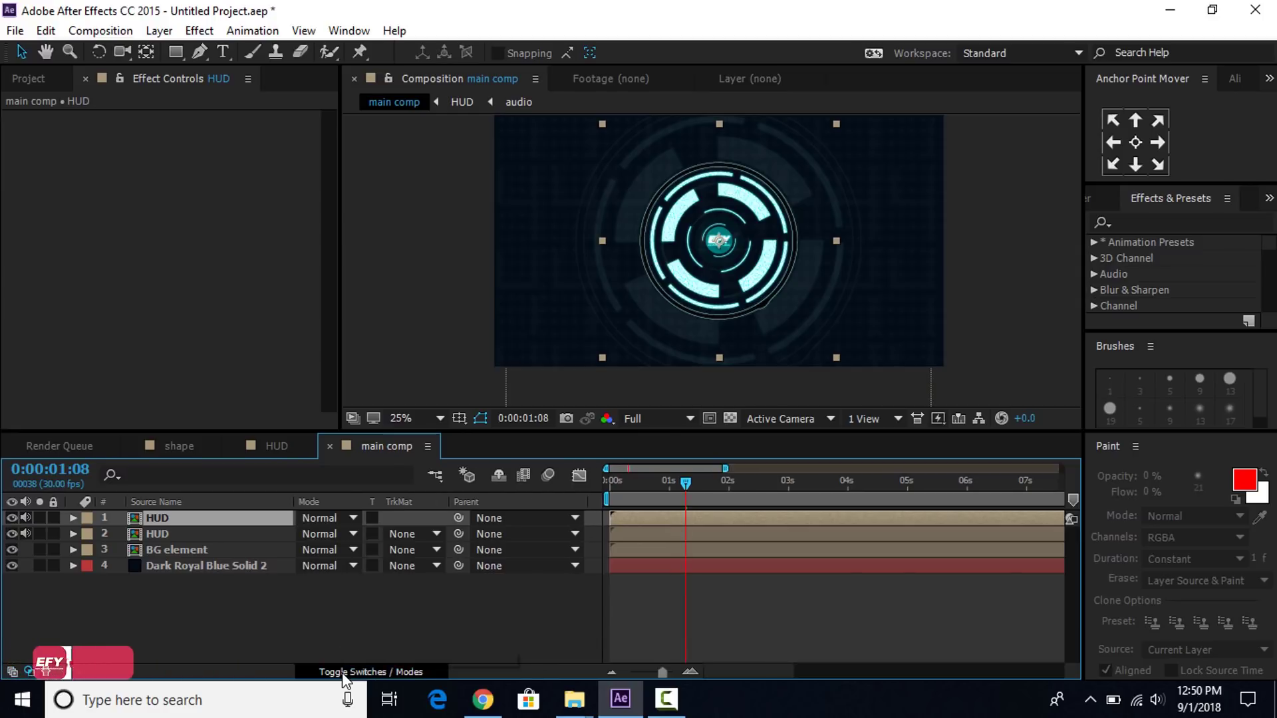
pyautogui.click(348, 534)
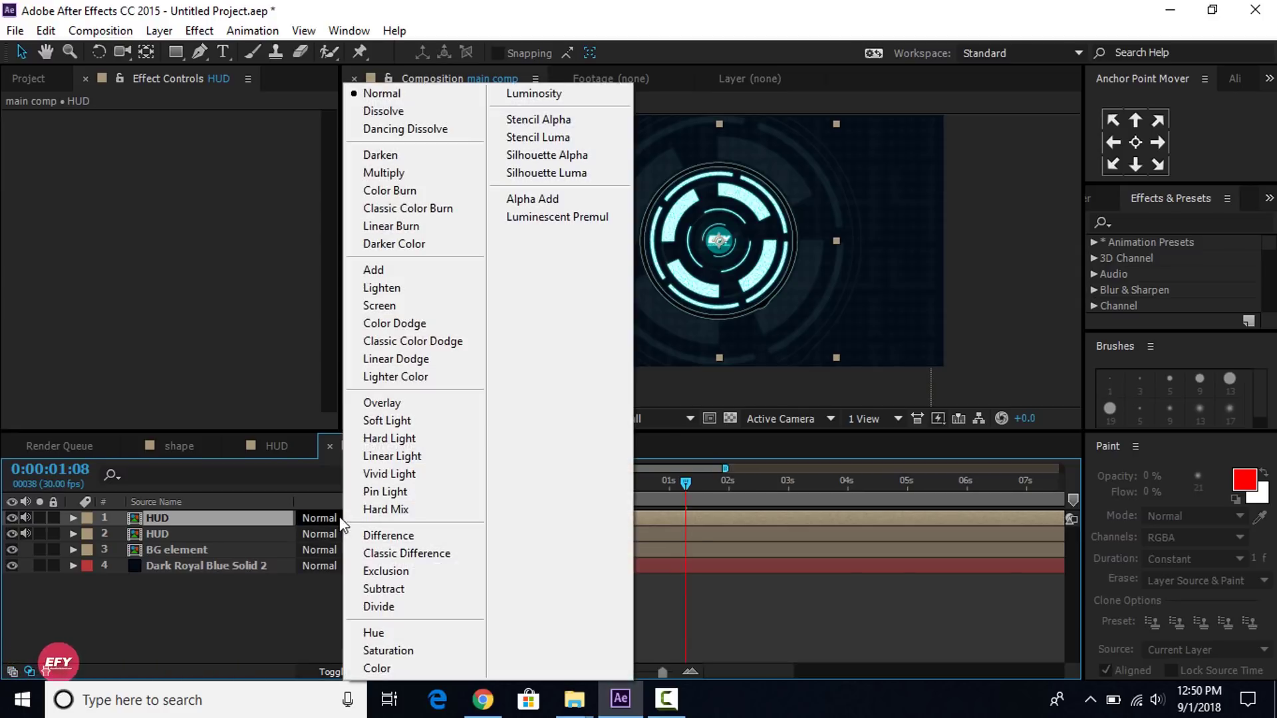
pyautogui.click(385, 270)
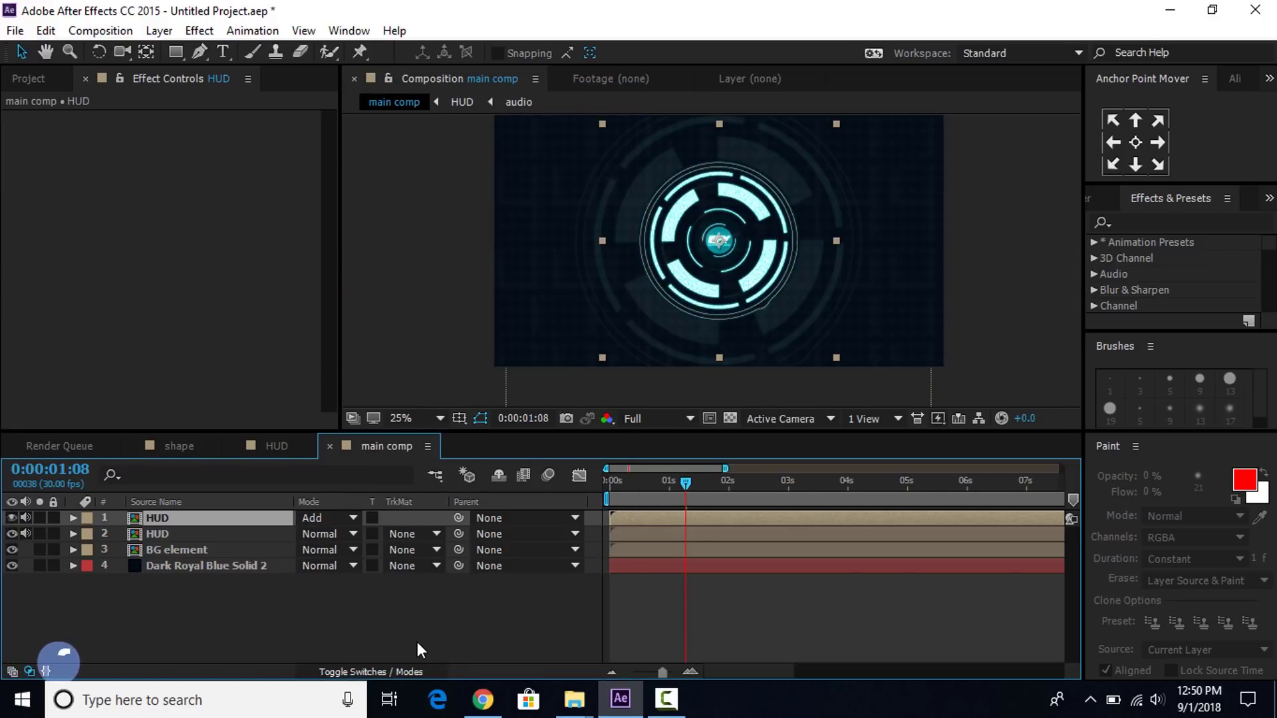
pyautogui.click(392, 671)
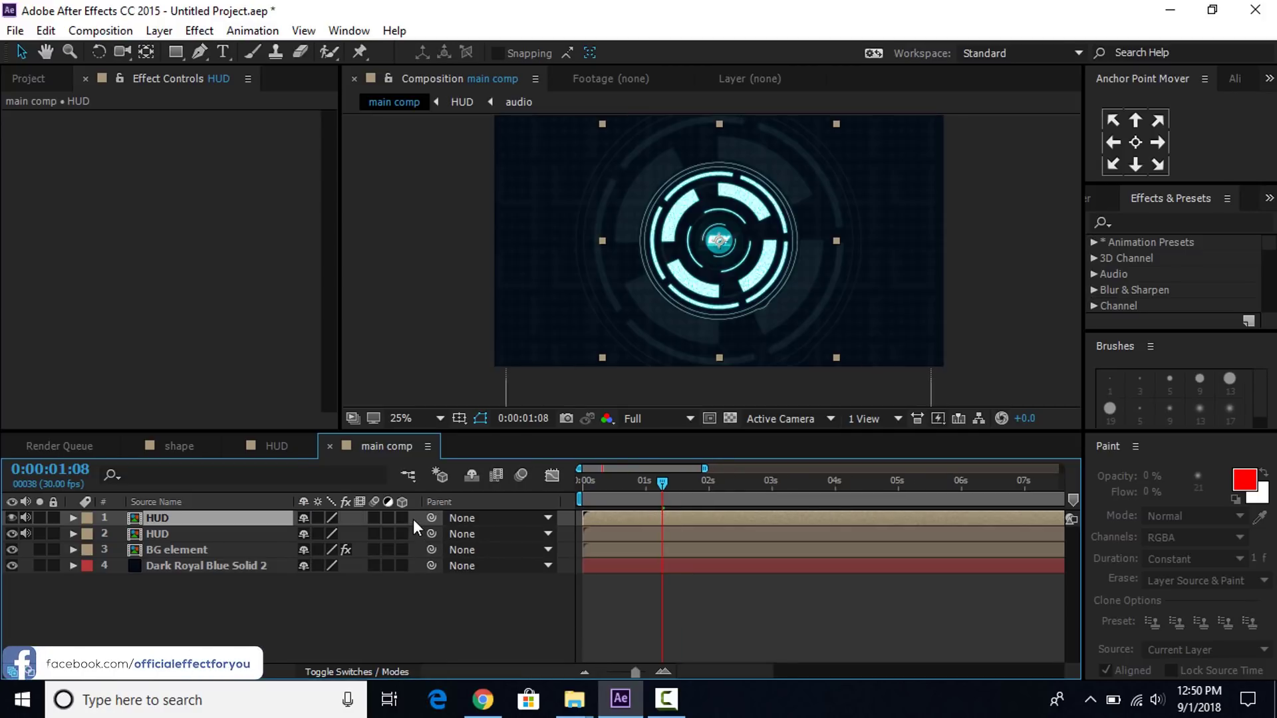
# Make both HUD layers, BG element and the dark blue solid 3D, and add a two-node 35mm camera.
pyautogui.moveTo(402, 518); pyautogui.dragTo(406, 569)
pyautogui.click(451, 606)
pyautogui.rightClick(452, 606)
pyautogui.moveTo(524, 429)
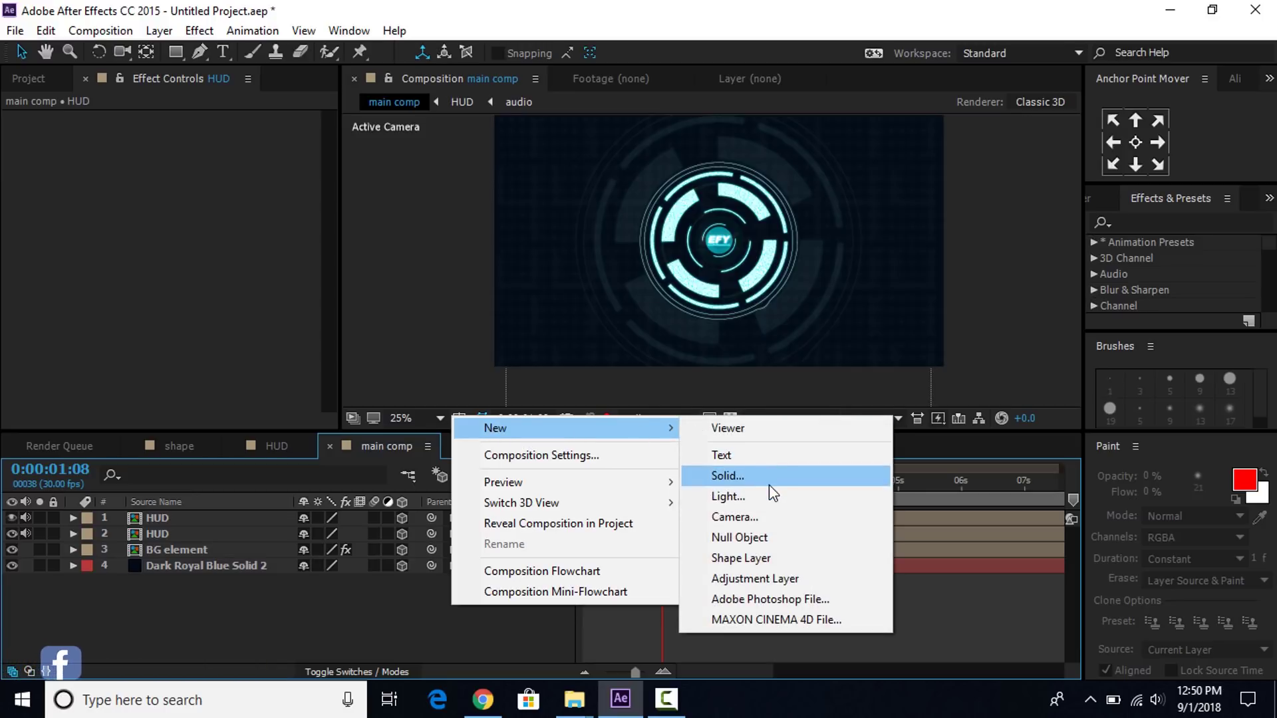
pyautogui.click(744, 516)
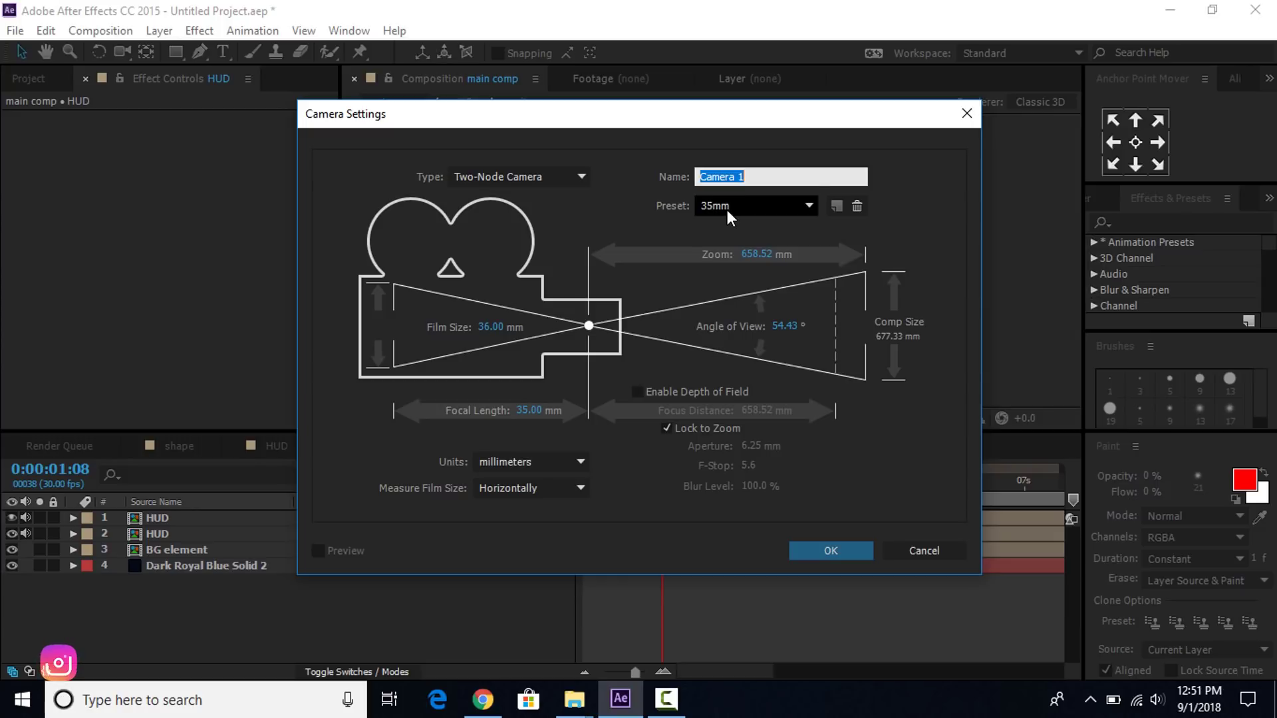
pyautogui.click(828, 548)
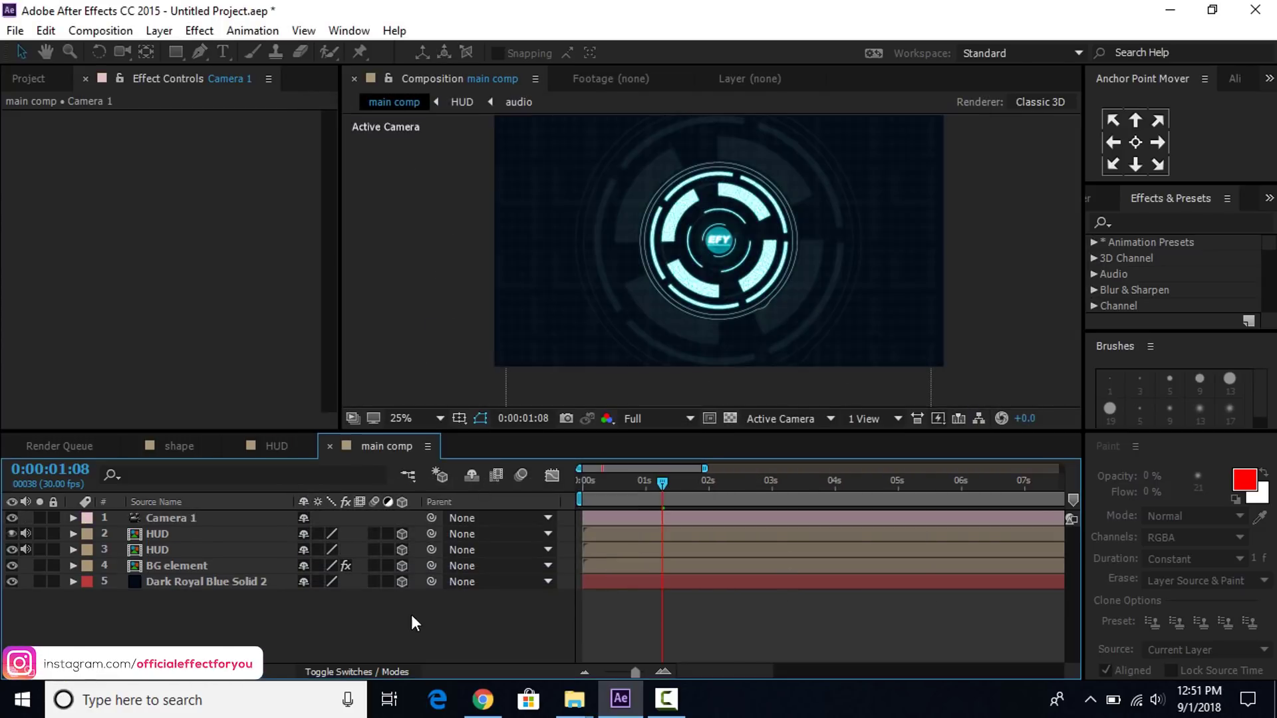
# Add a null object above the camera and parent Camera 1 to it.
pyautogui.rightClick(459, 624)
pyautogui.moveTo(521, 441)
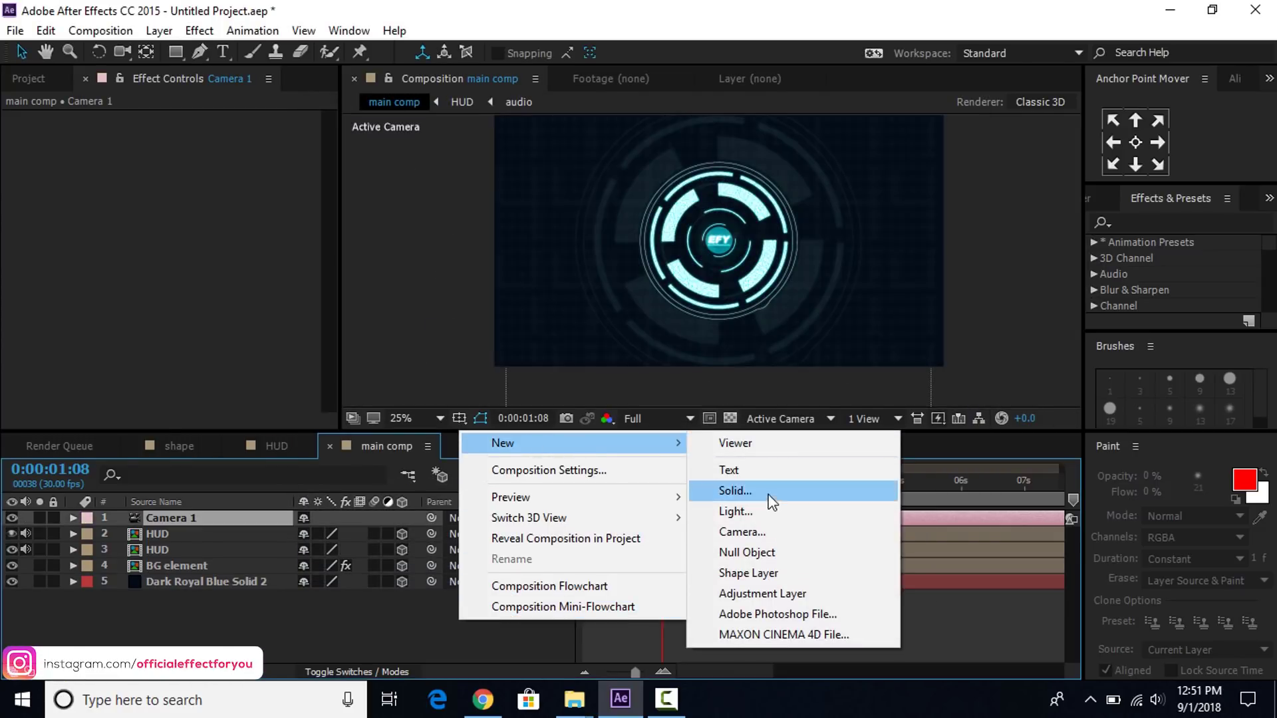
pyautogui.click(746, 553)
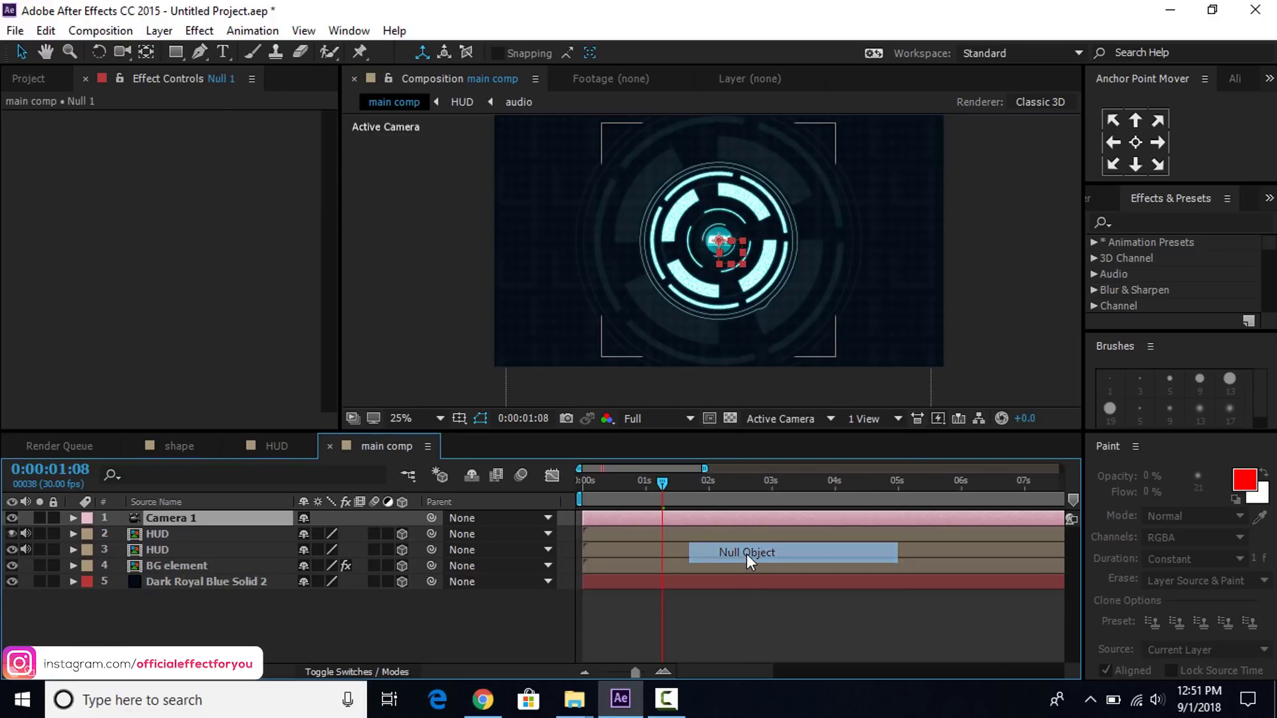
pyautogui.click(220, 534)
pyautogui.moveTo(430, 534); pyautogui.dragTo(155, 517)
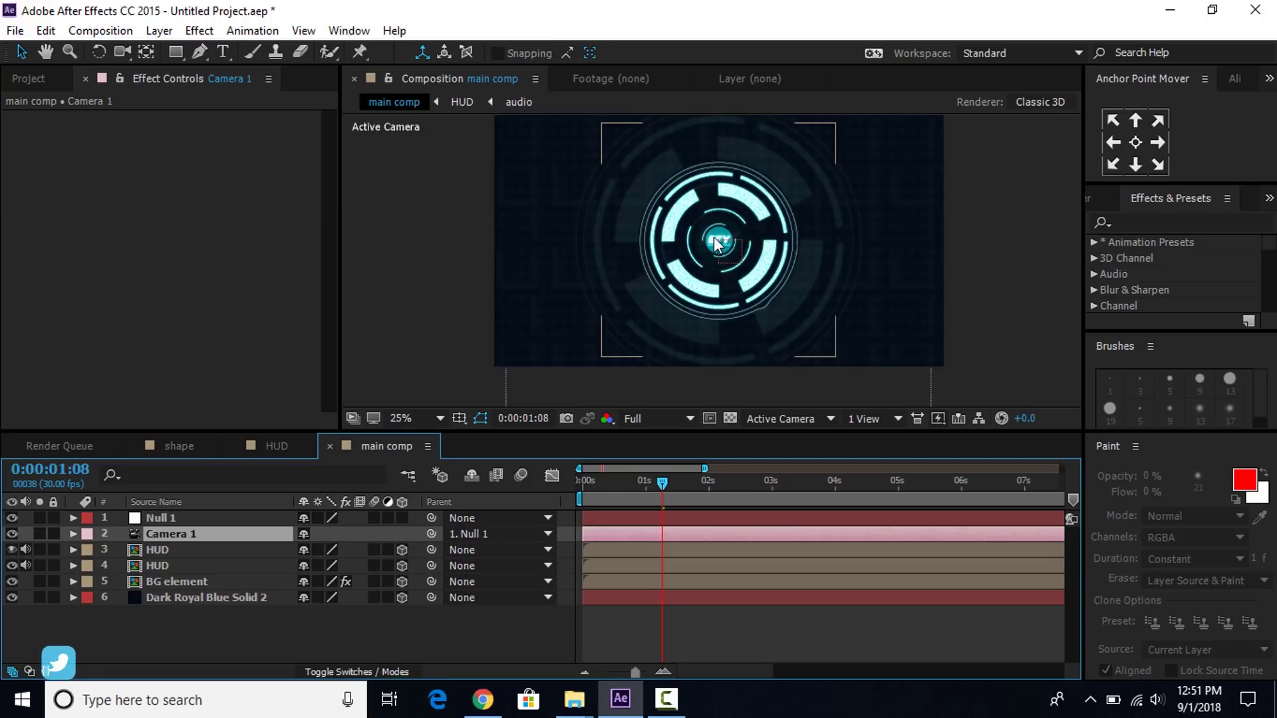
# Make Null 1 a 3D layer and set its Y orientation to 8.8° at the start of the timeline.
pyautogui.click(220, 519)
pyautogui.press('p')
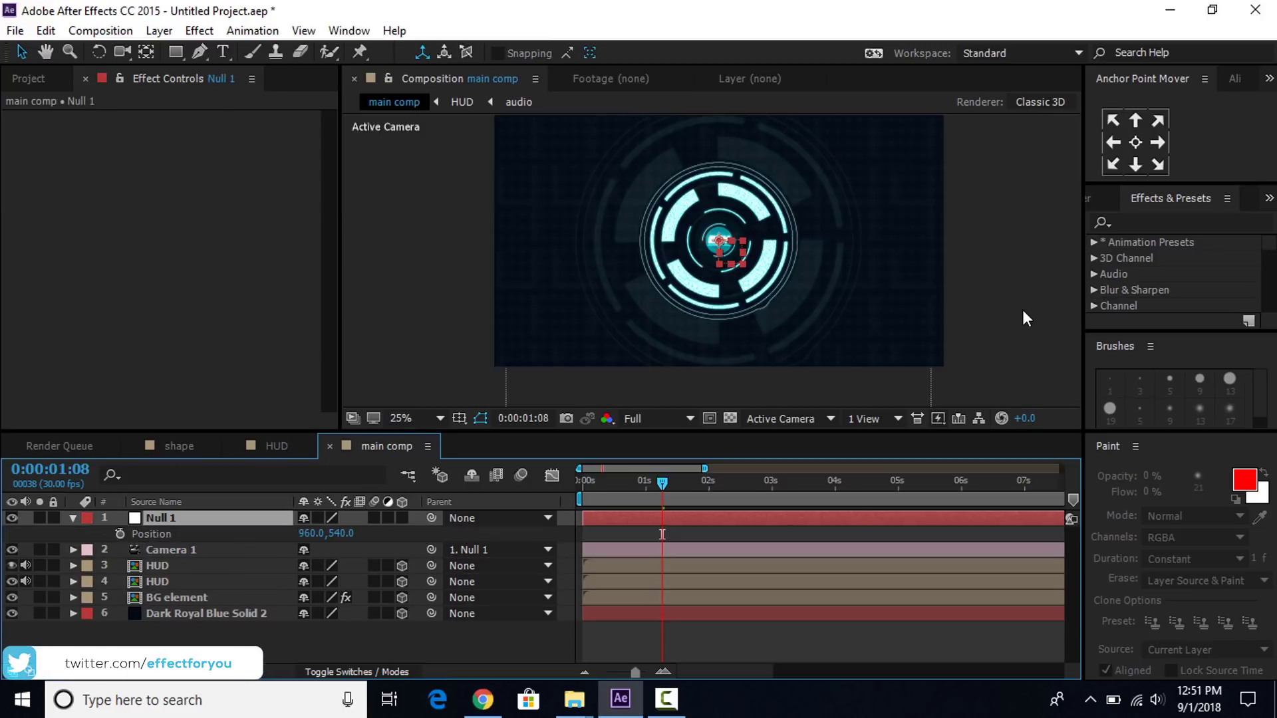
pyautogui.click(401, 518)
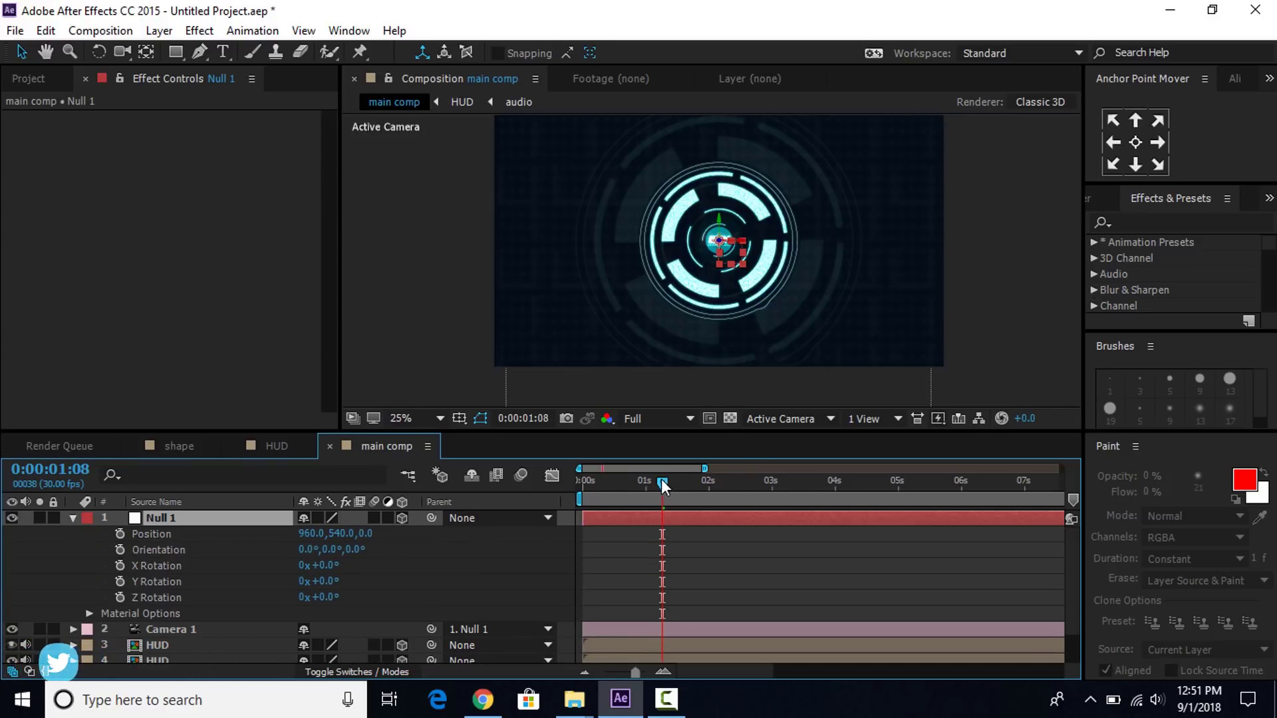
pyautogui.press('Home')
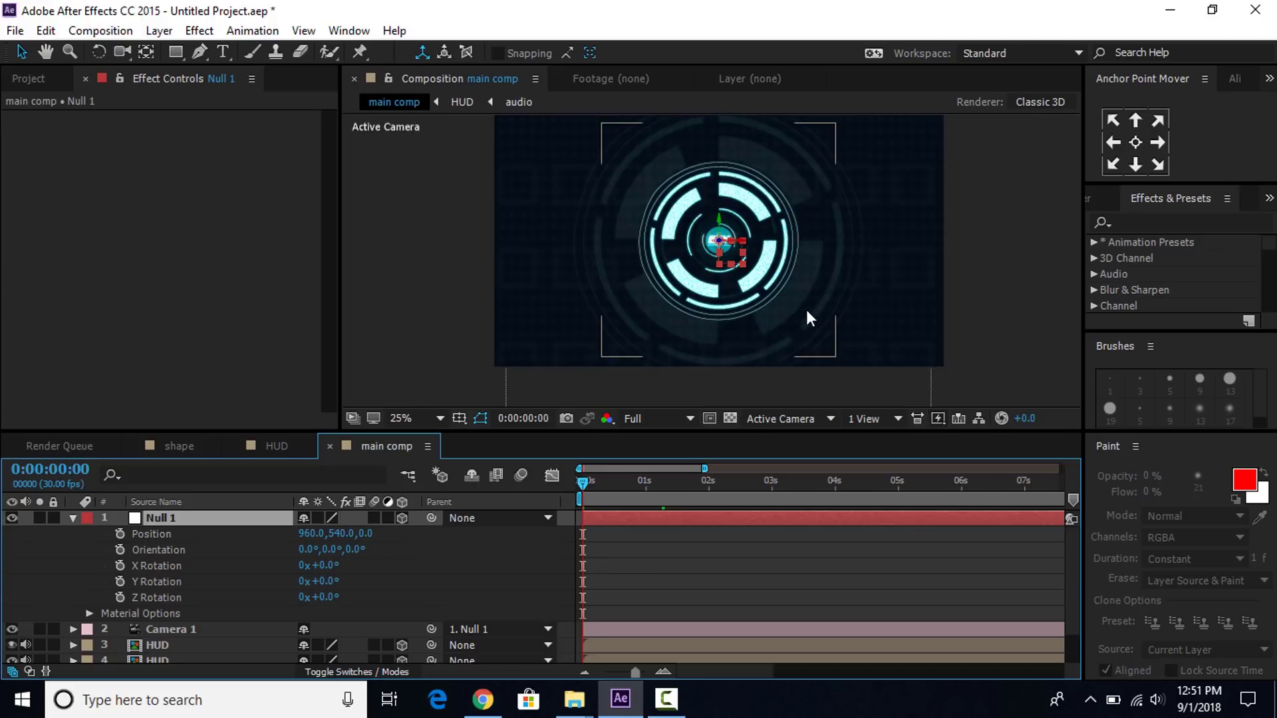
pyautogui.press('h')
pyautogui.moveTo(336, 549); pyautogui.dragTo(583, 511)
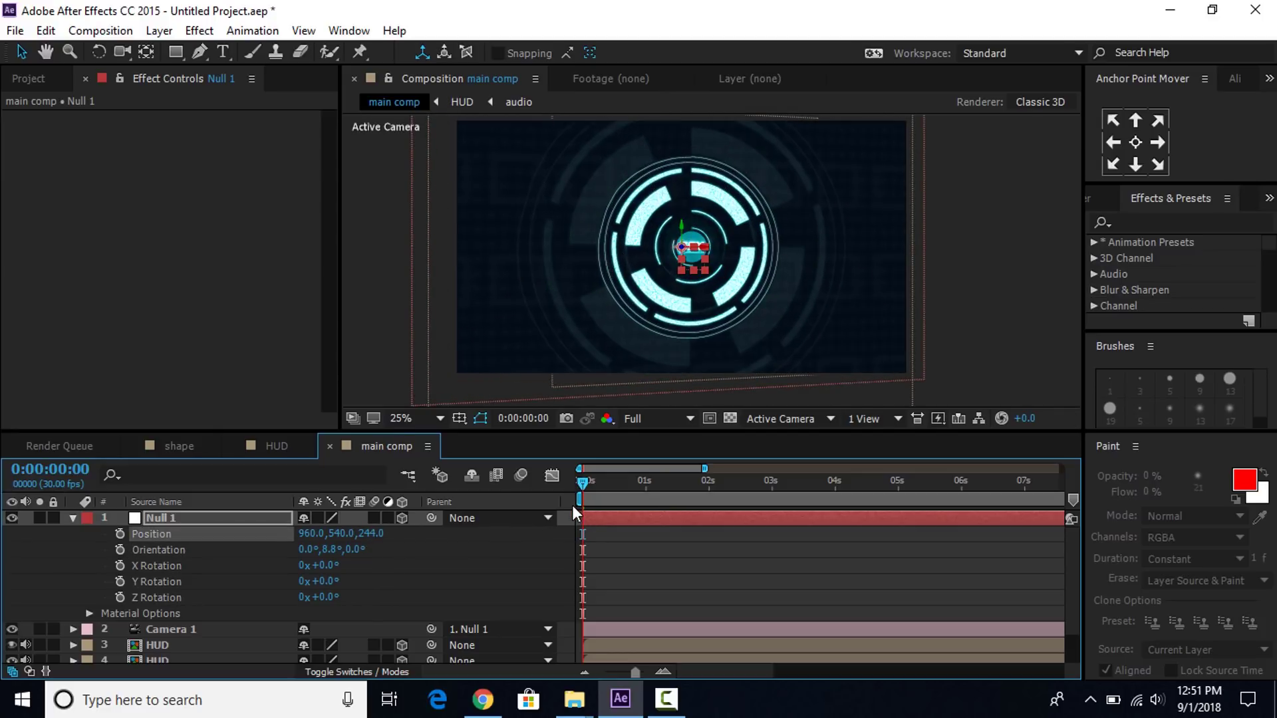
# Set Null 1's position to 750, 540, 603 and keyframe it at 0:00:00:00.
pyautogui.moveTo(308, 533); pyautogui.dragTo(192, 536)
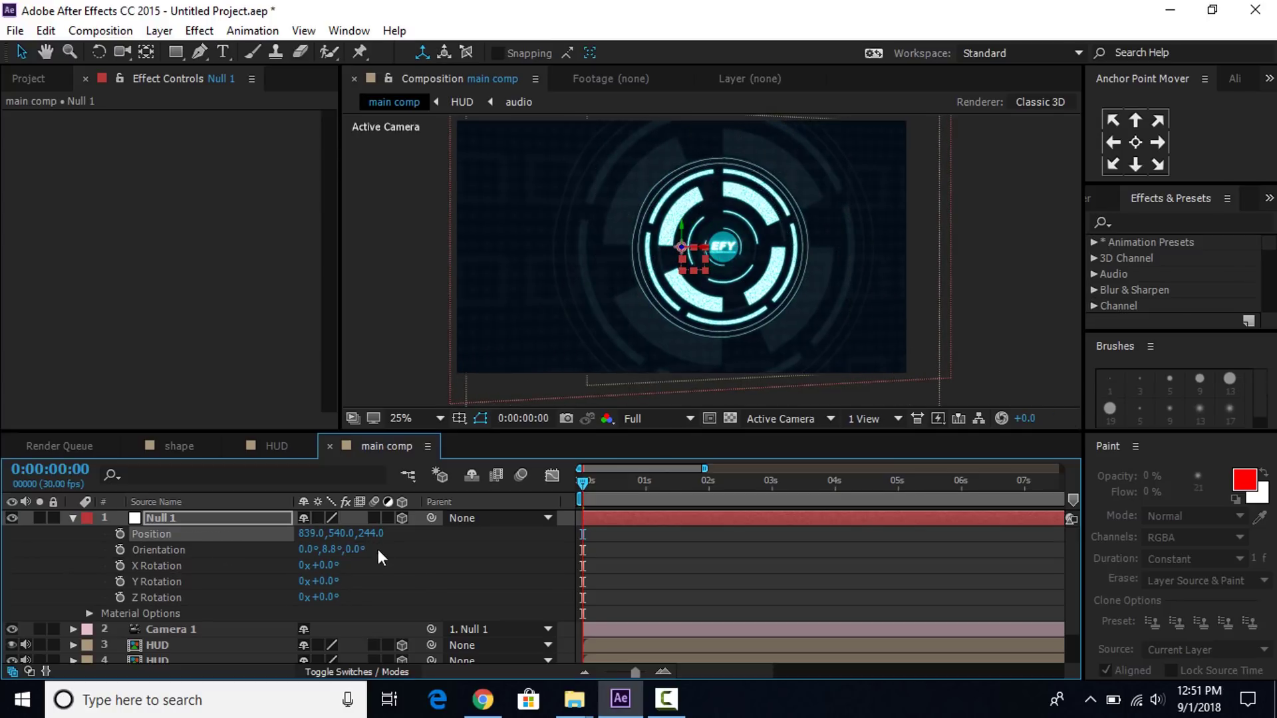
pyautogui.moveTo(371, 540); pyautogui.dragTo(398, 536)
pyautogui.moveTo(317, 533); pyautogui.dragTo(267, 534)
pyautogui.moveTo(371, 542); pyautogui.dragTo(522, 537)
pyautogui.moveTo(316, 534); pyautogui.dragTo(274, 546)
pyautogui.moveTo(364, 533); pyautogui.dragTo(285, 532)
pyautogui.click(120, 534)
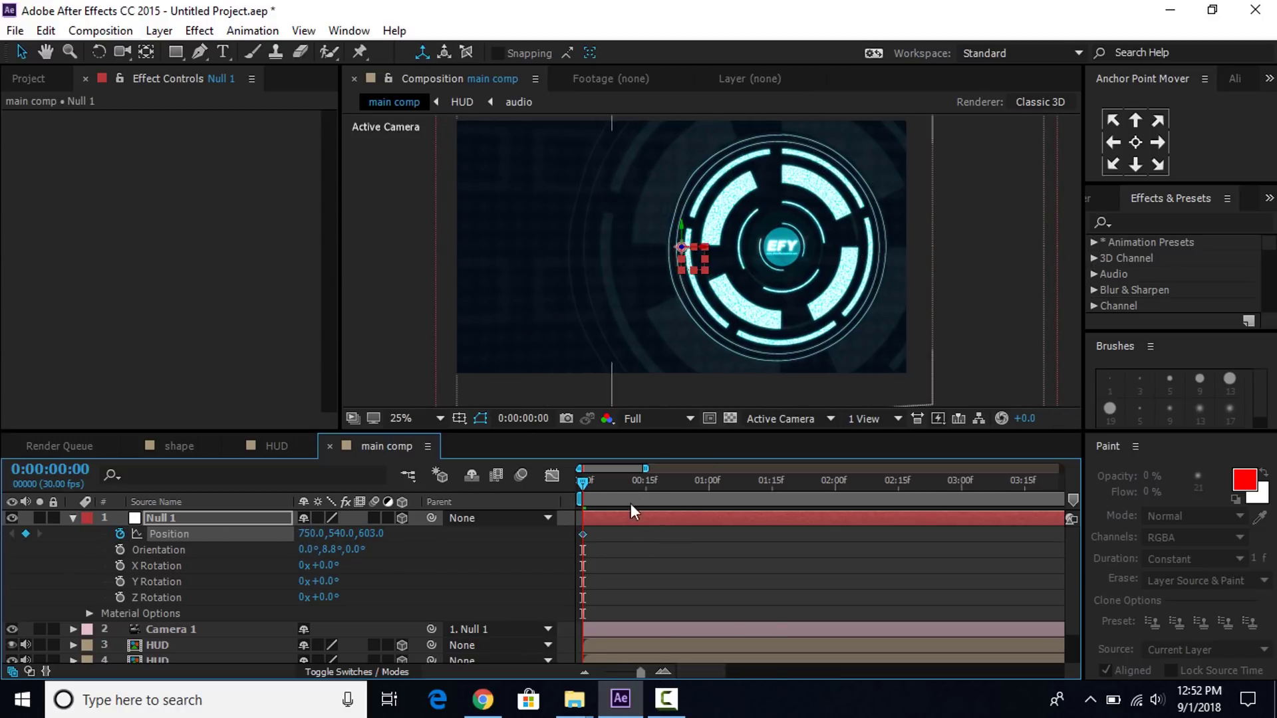
# Add a second position keyframe for Null 1 at 0:00:01:09 with the values 867, 540, 177.
pyautogui.moveTo(646, 485); pyautogui.dragTo(664, 488)
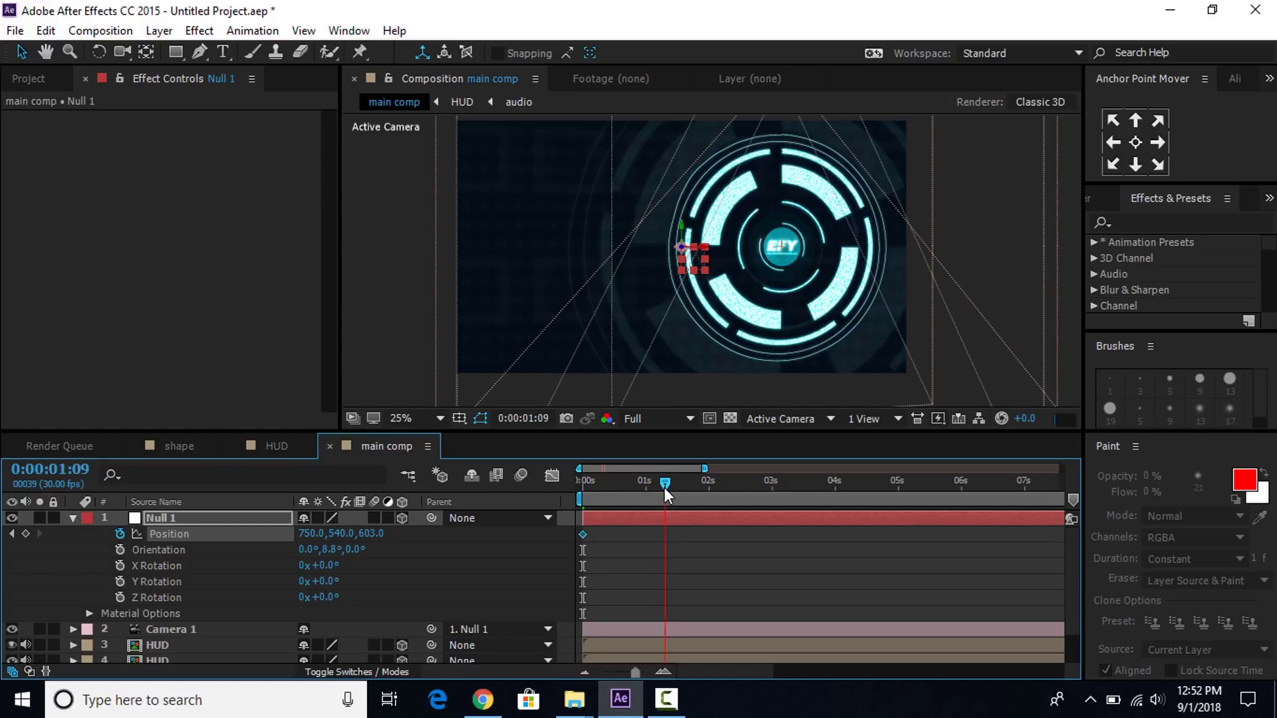
pyautogui.moveTo(359, 533); pyautogui.dragTo(469, 530)
pyautogui.moveTo(313, 536); pyautogui.dragTo(303, 533)
# Apply Easy Ease to both of Null 1's position keyframes and reshape the speed curve for a fast start and slow finish.
pyautogui.moveTo(723, 566); pyautogui.dragTo(561, 524)
pyautogui.rightClick(664, 534)
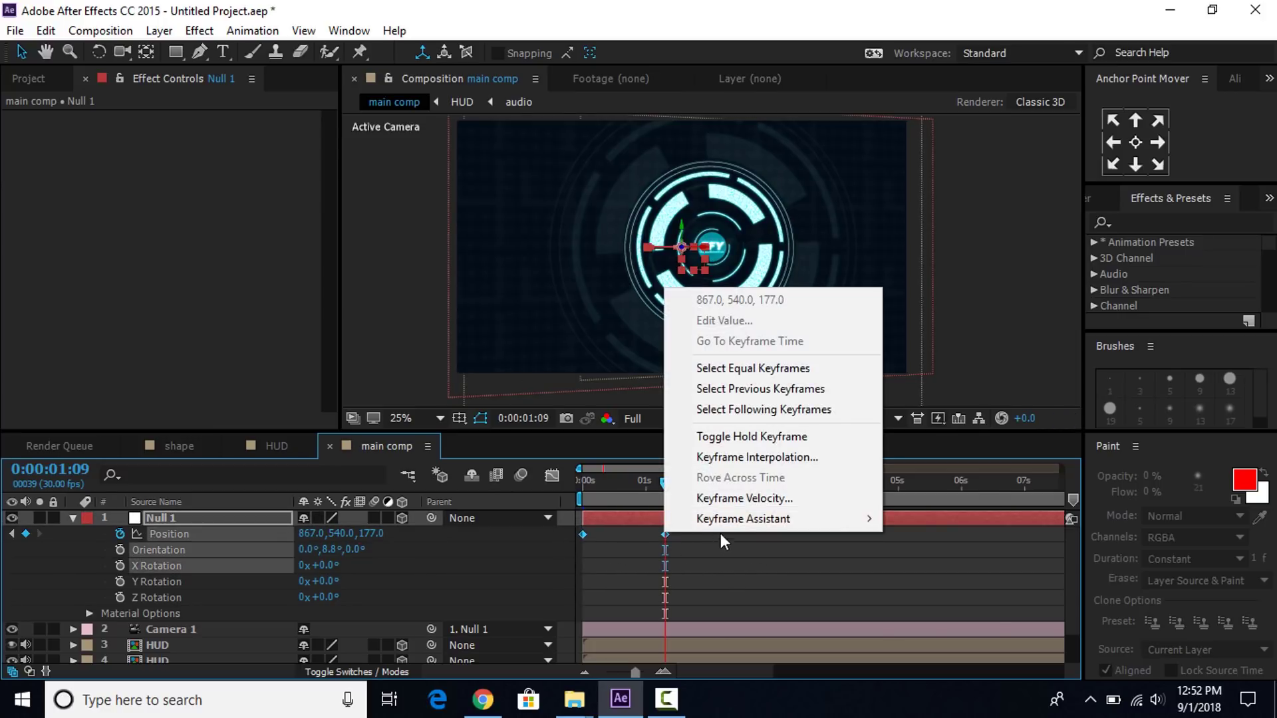
pyautogui.moveTo(755, 520)
pyautogui.click(989, 567)
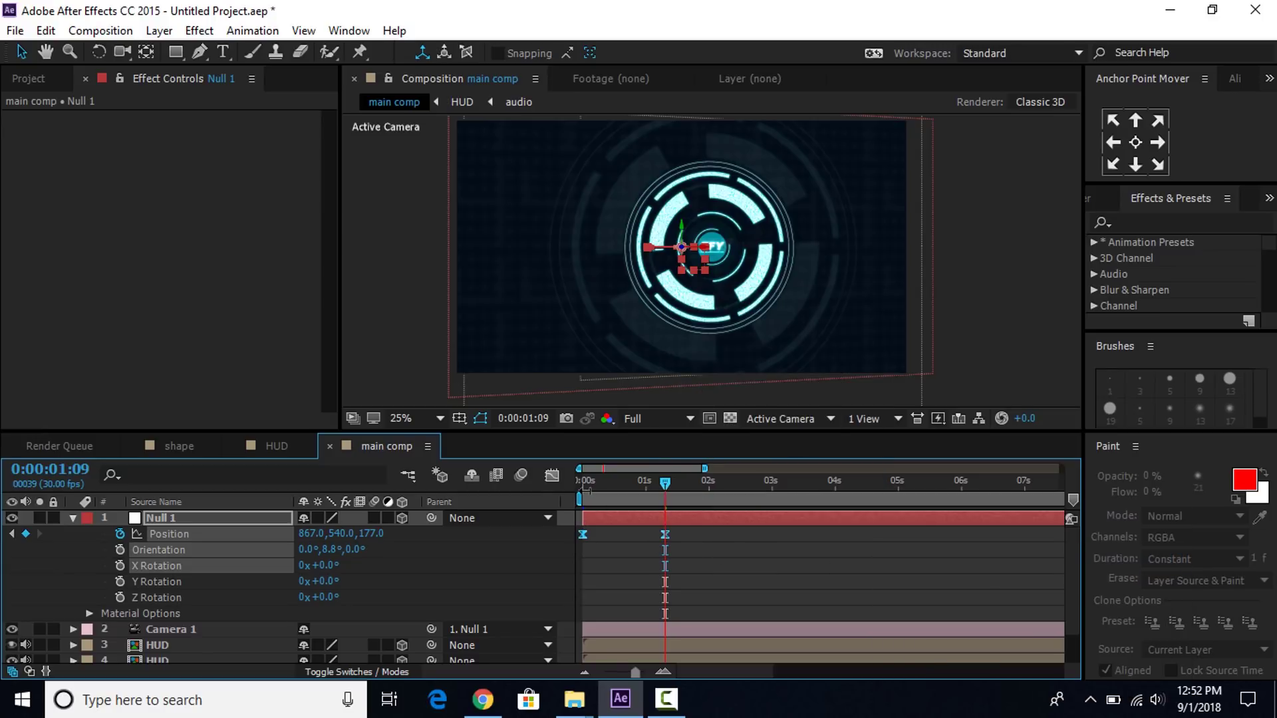
pyautogui.hotkey('shift', 'F3')
pyautogui.moveTo(650, 627); pyautogui.dragTo(606, 628)
pyautogui.click(552, 474)
pyautogui.click(860, 556)
# Preview the camera move from the start of the comp and collapse Null 1's properties.
pyautogui.press('space')
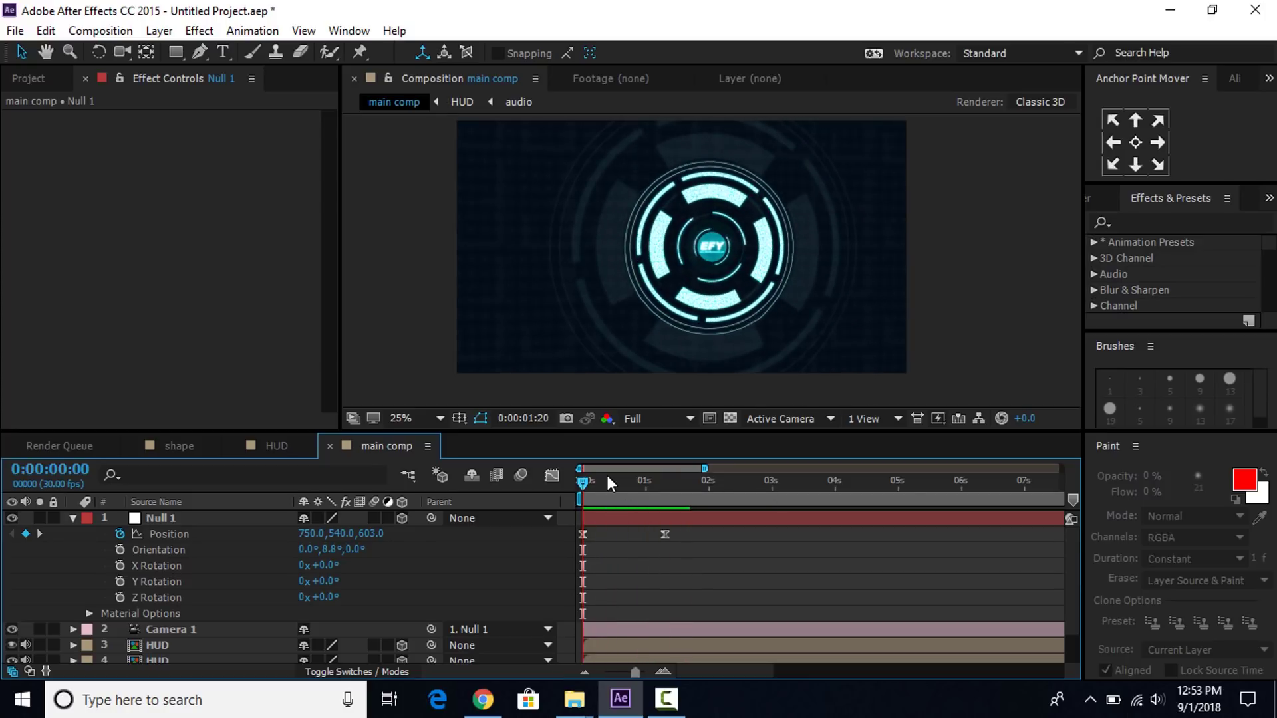
pyautogui.press('space')
pyautogui.press('space')
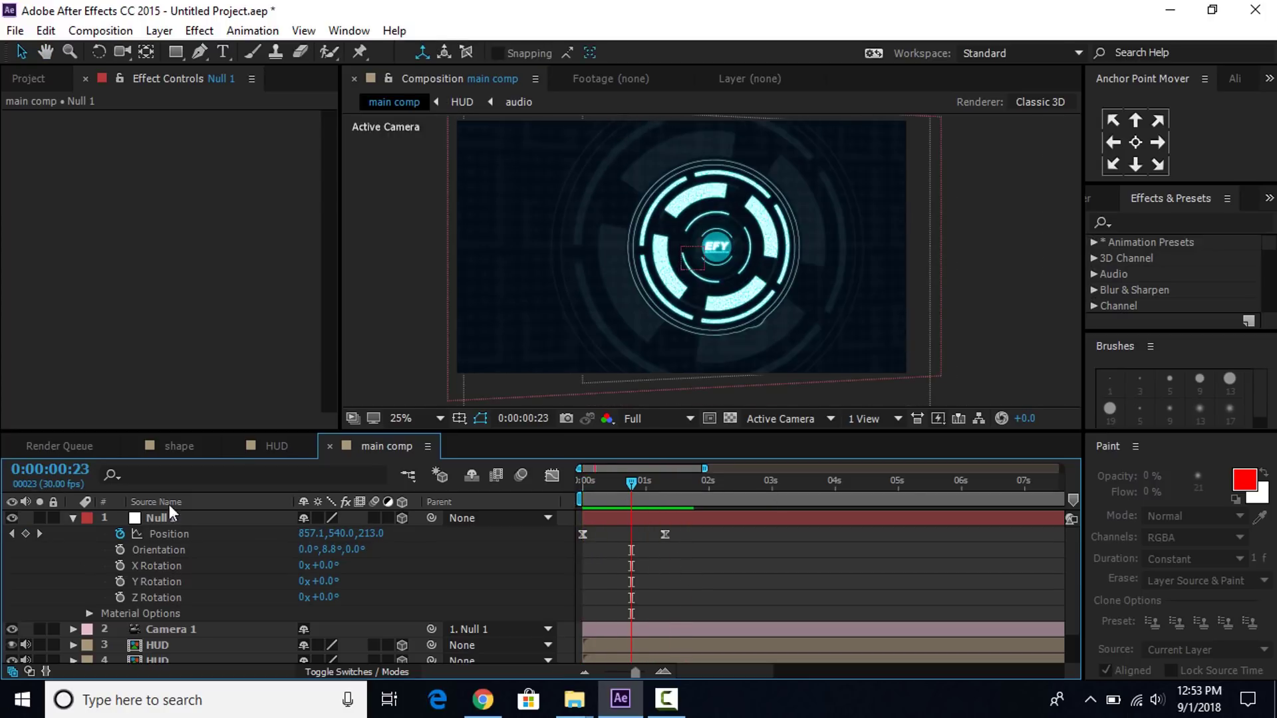
pyautogui.click(74, 518)
# Apply the 4-Color Gradient effect to Dark Royal Blue Solid 2.
pyautogui.click(206, 597)
pyautogui.hotkey('ctrl', 'space')
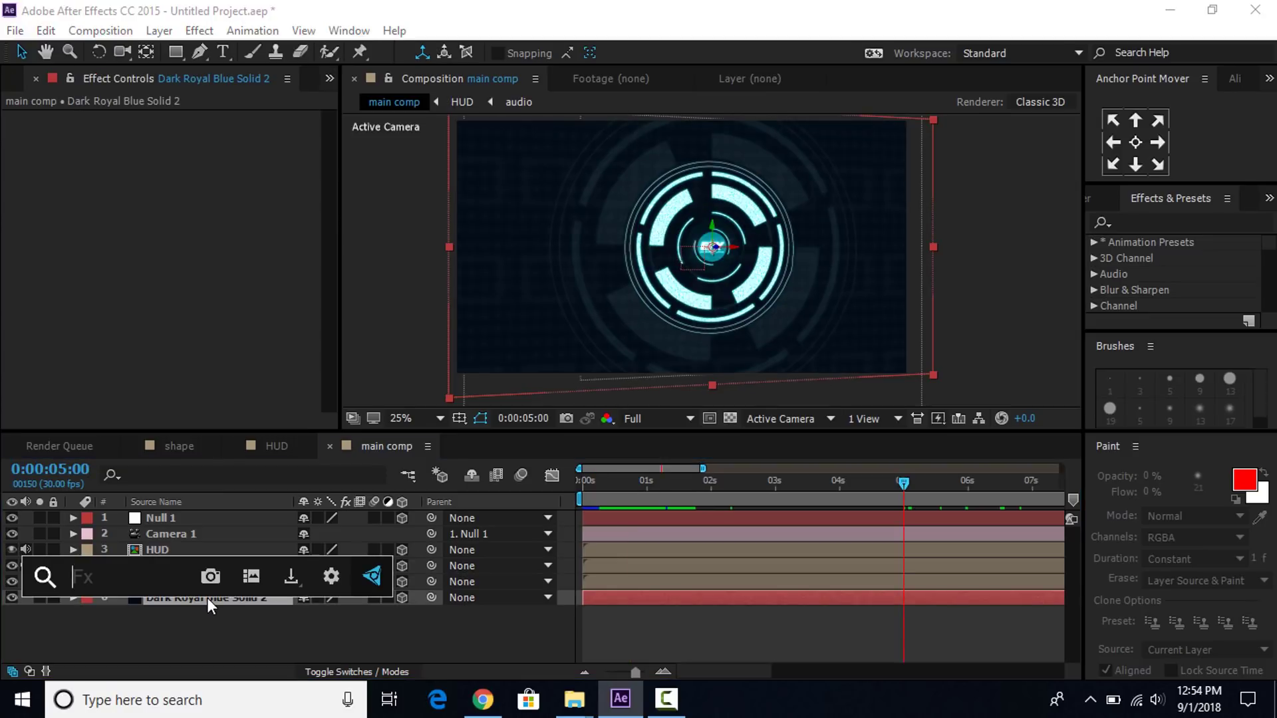
pyautogui.write('4')
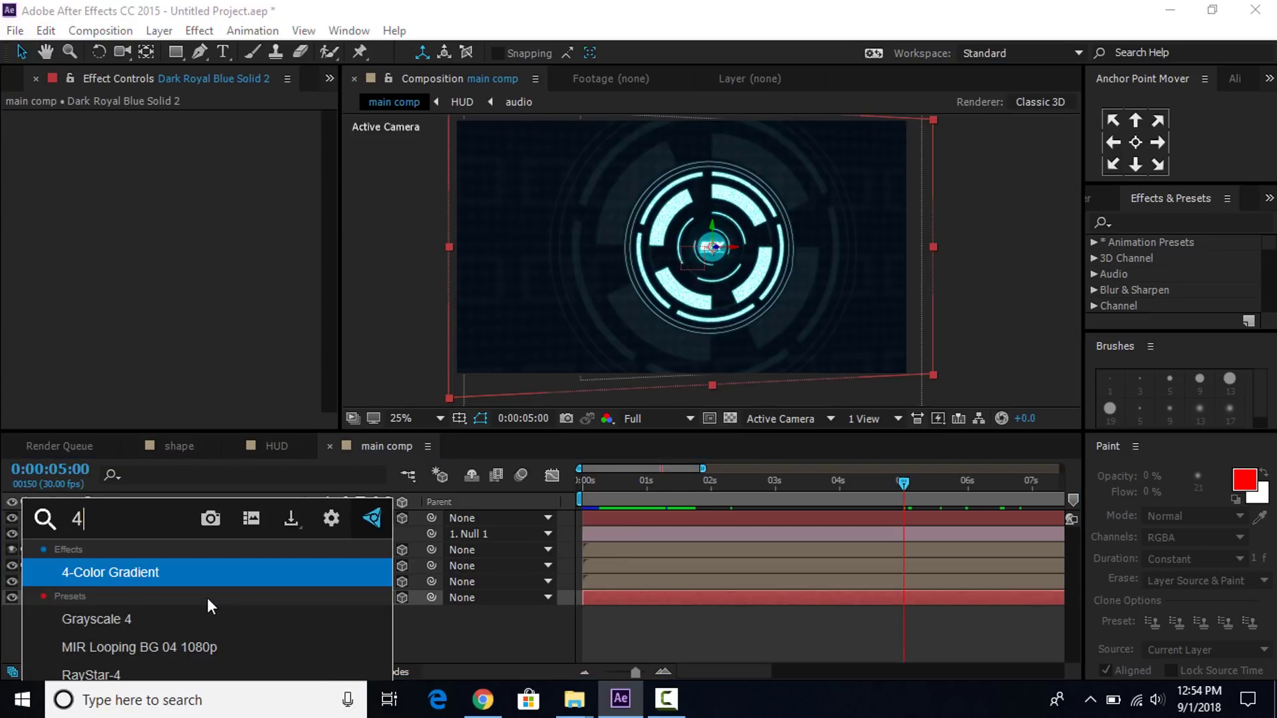
pyautogui.click(130, 582)
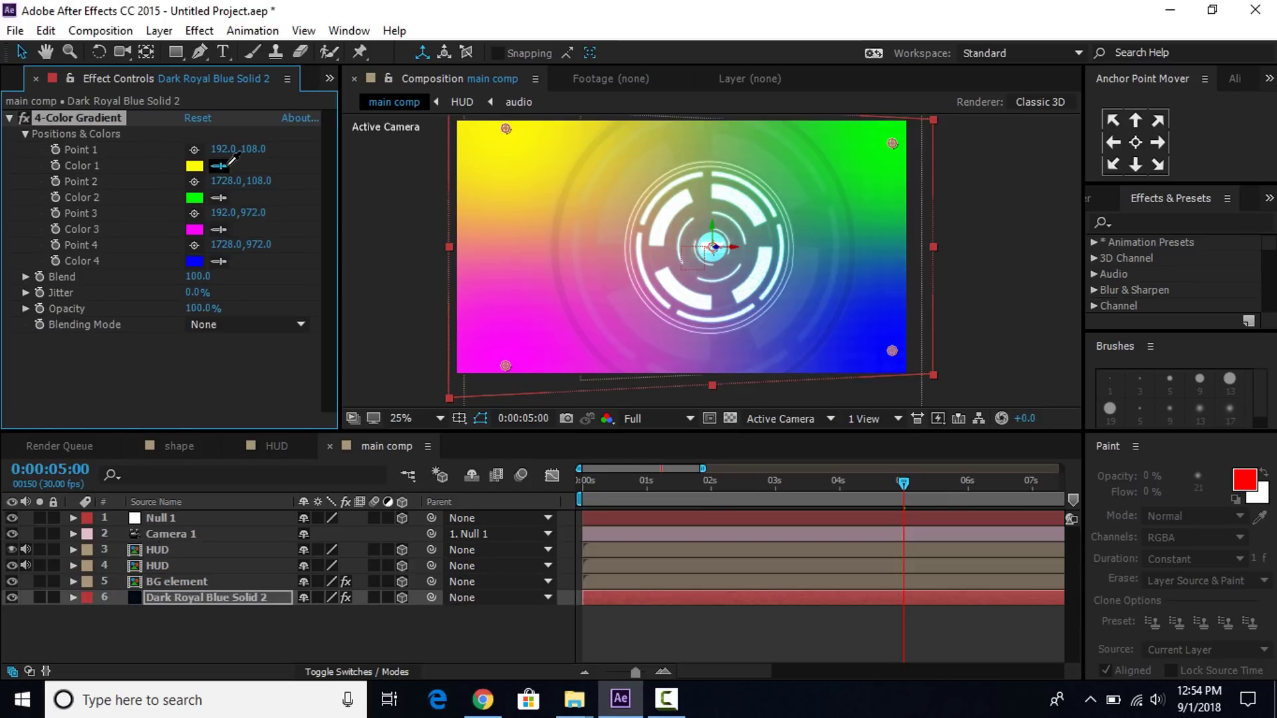
# Set the gradient's Color 1 to black and sample Color 2 from a white segment of the HUD ring.
pyautogui.click(194, 165)
pyautogui.click(277, 465)
pyautogui.click(287, 496)
pyautogui.click(466, 265)
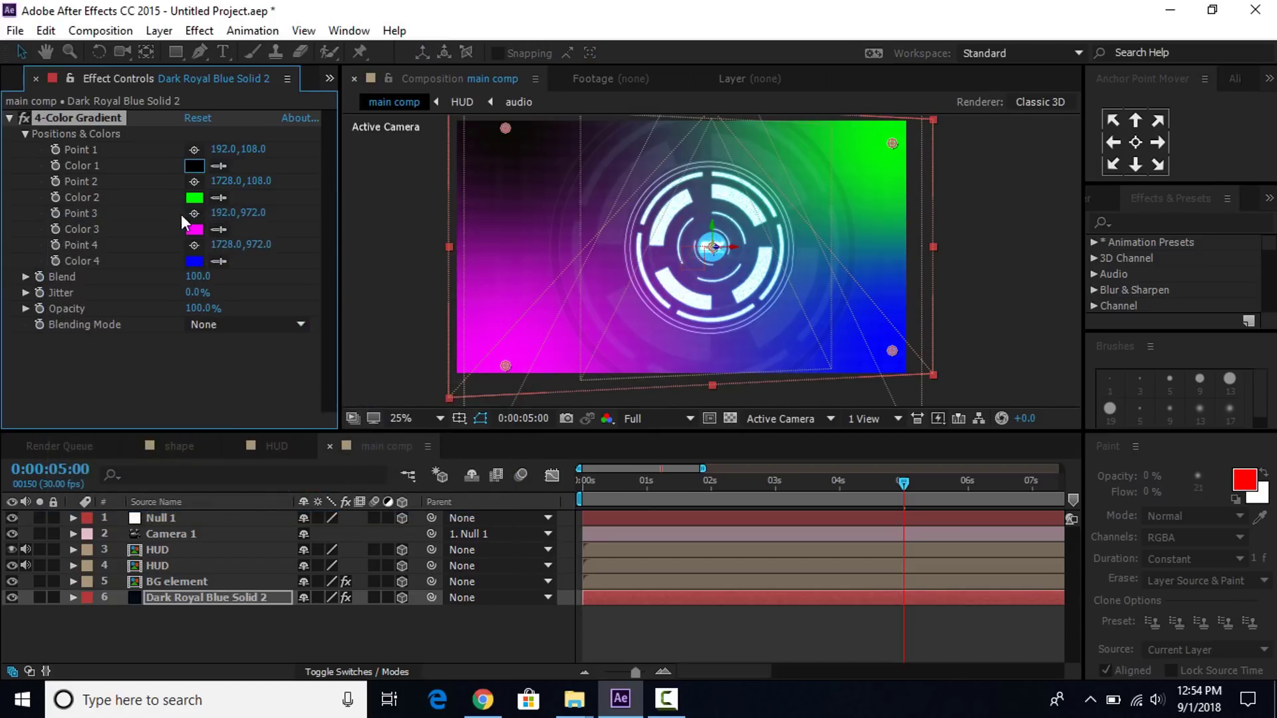
pyautogui.click(218, 198)
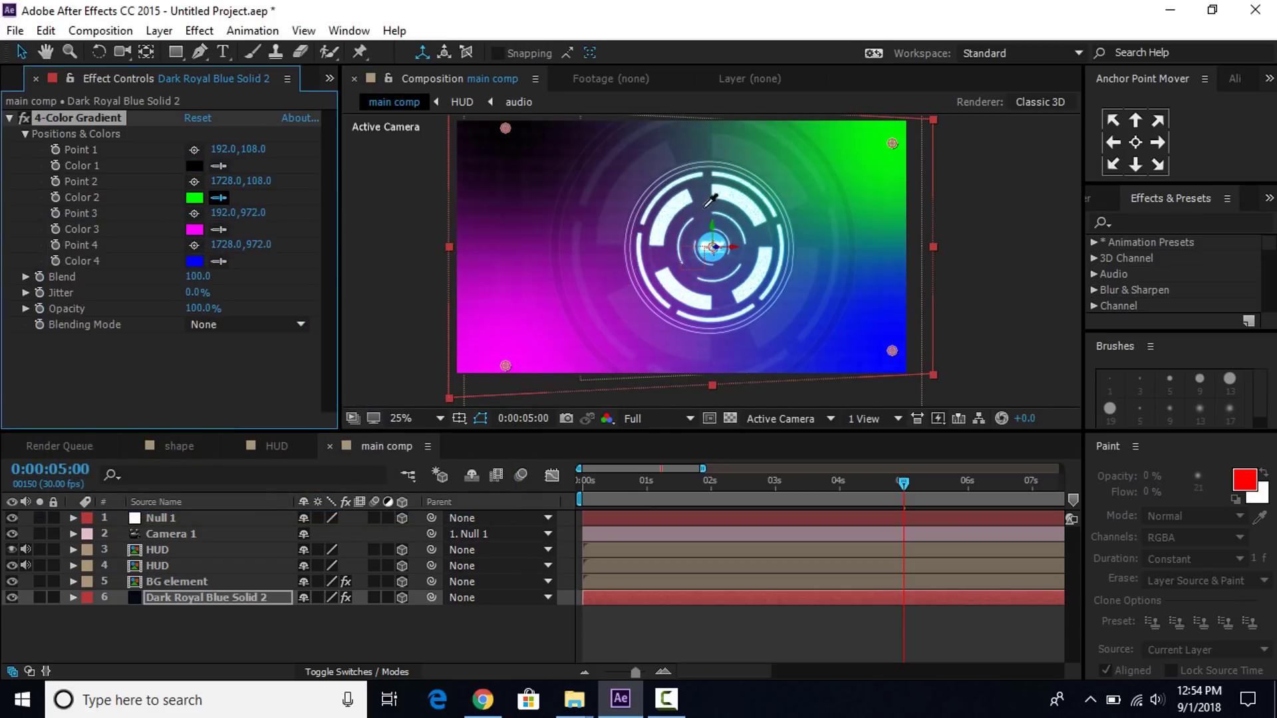
# Set Color 3 and Color 4 of the 4-Color Gradient to black (000000).
pyautogui.click(202, 227)
pyautogui.click(194, 228)
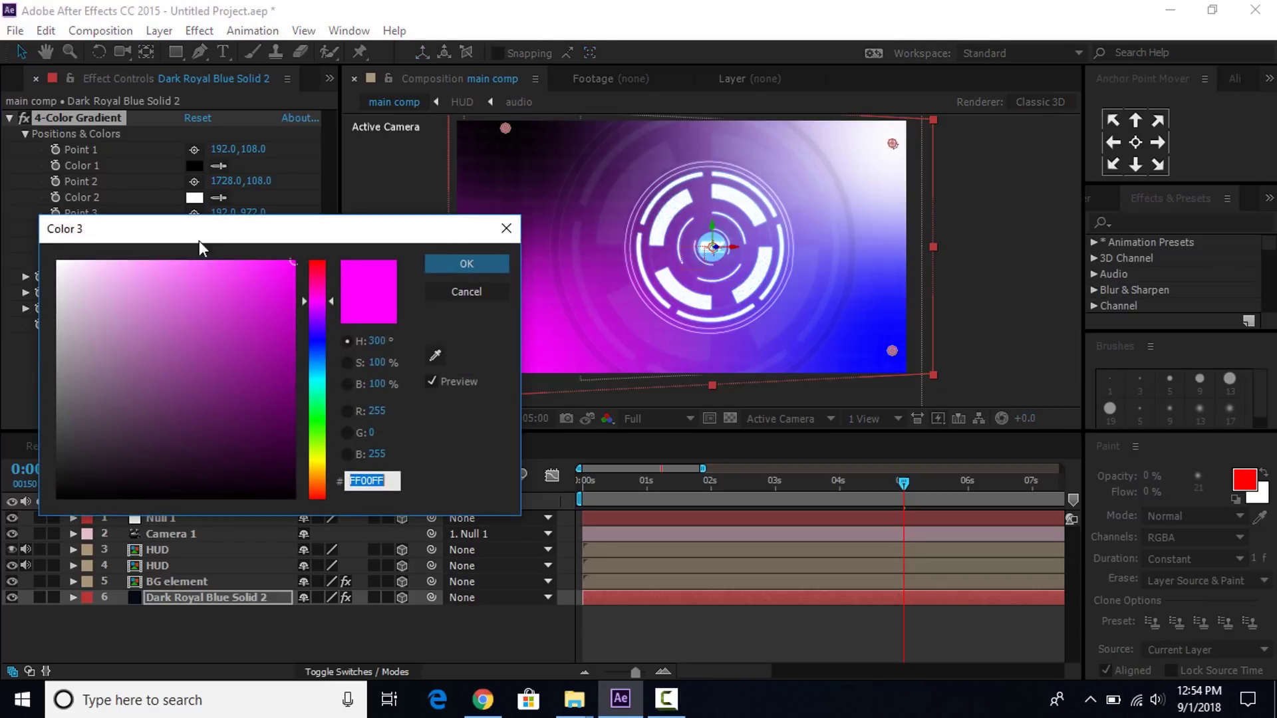
pyautogui.click(467, 265)
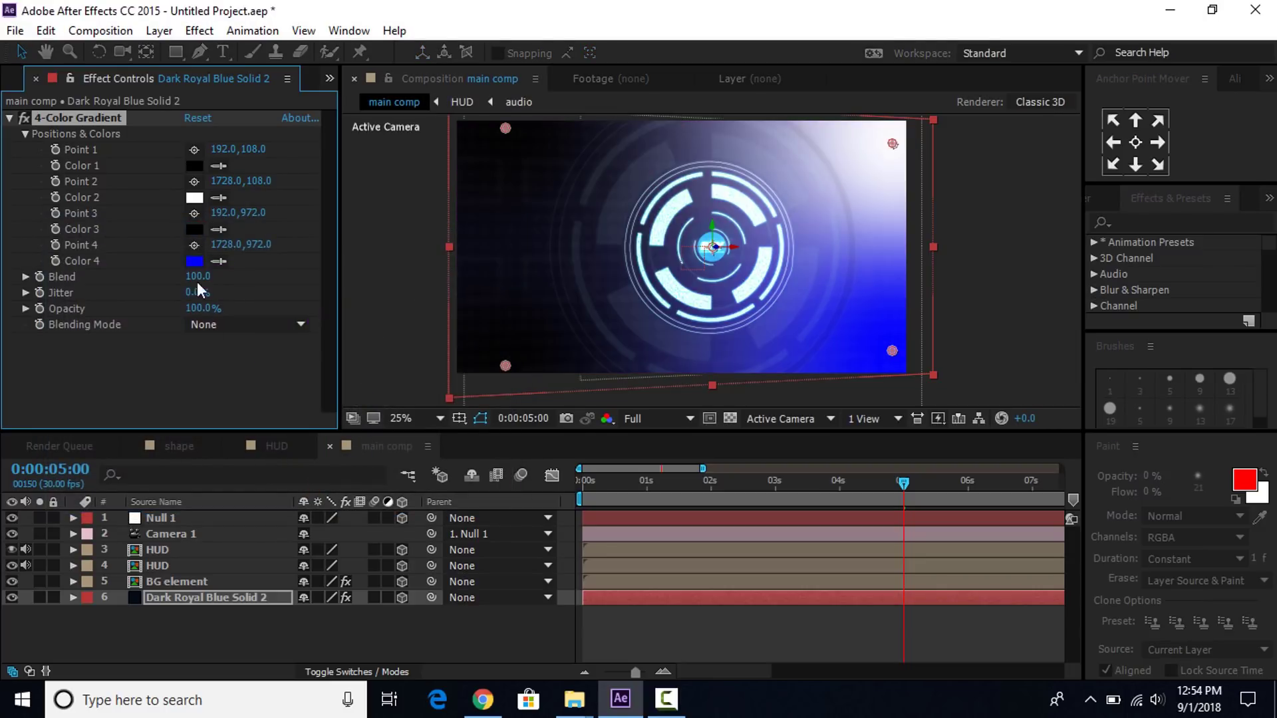
pyautogui.click(194, 262)
pyautogui.write('000000')
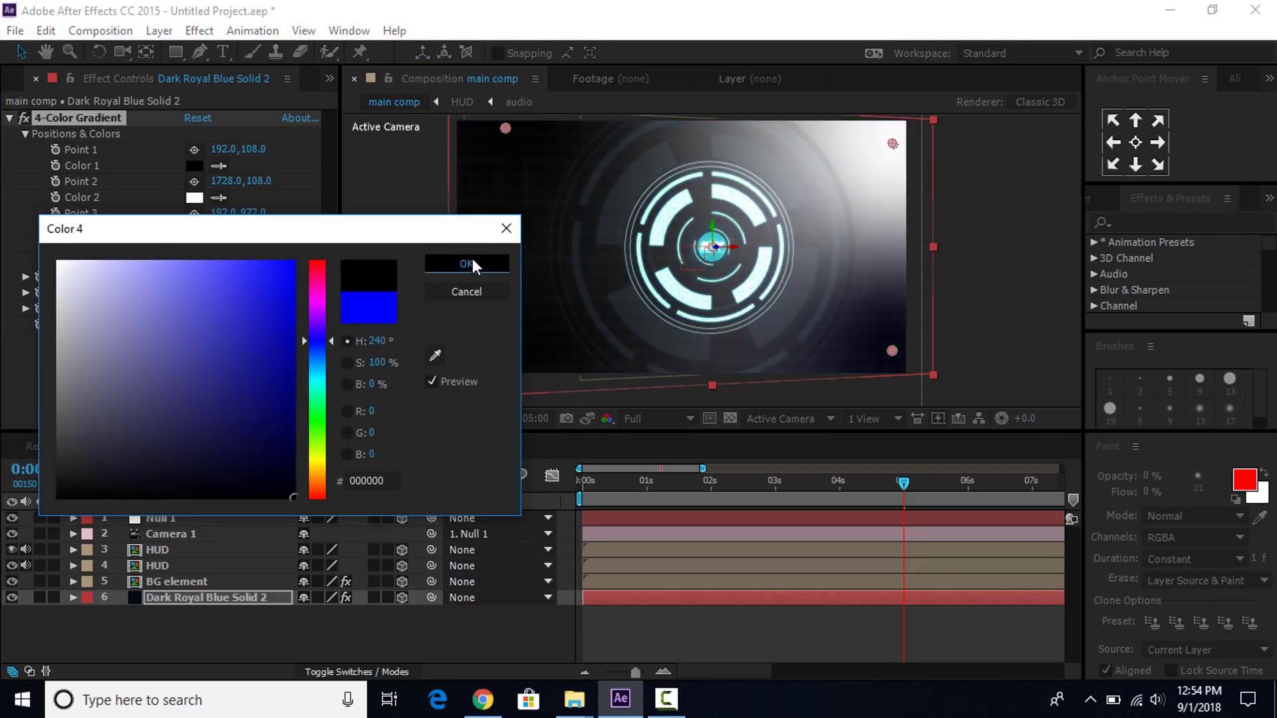
pyautogui.click(456, 262)
# Sample Color 2 from the teal centre logo and move Point 2 to about 2199, -189 and Point 4 to about 1664, 1012.
pyautogui.click(218, 198)
pyautogui.click(718, 239)
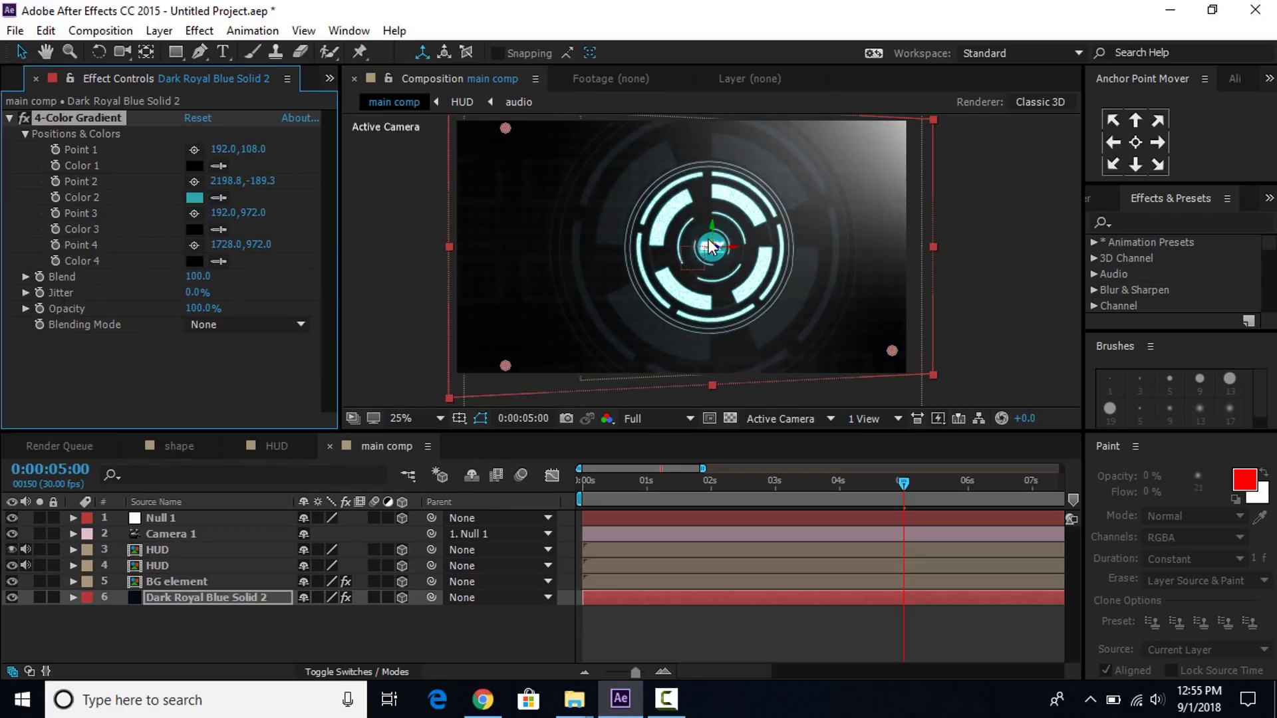
pyautogui.moveTo(892, 351); pyautogui.dragTo(878, 361)
# Set the 4-Color Gradient's Blend to 248 and its Opacity to 60%.
pyautogui.moveTo(199, 278); pyautogui.dragTo(291, 276)
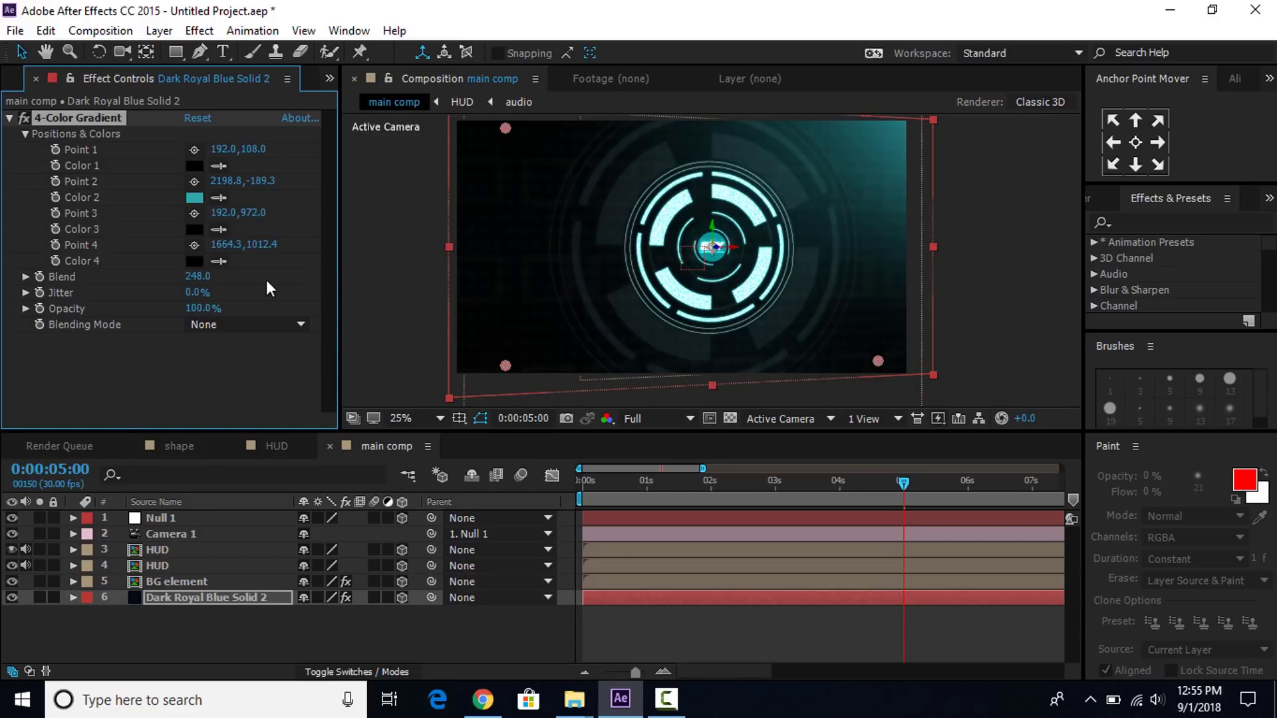
pyautogui.moveTo(199, 309); pyautogui.dragTo(155, 310)
# Move the gradient points outside the solid: Point 1 about -308, -247; Point 2 about 2453, -395; Point 3 about -267, 1265; Point 4 about 2222, 1368.
pyautogui.scroll(-1, 693, 225)
pyautogui.moveTo(587, 193); pyautogui.dragTo(579, 186)
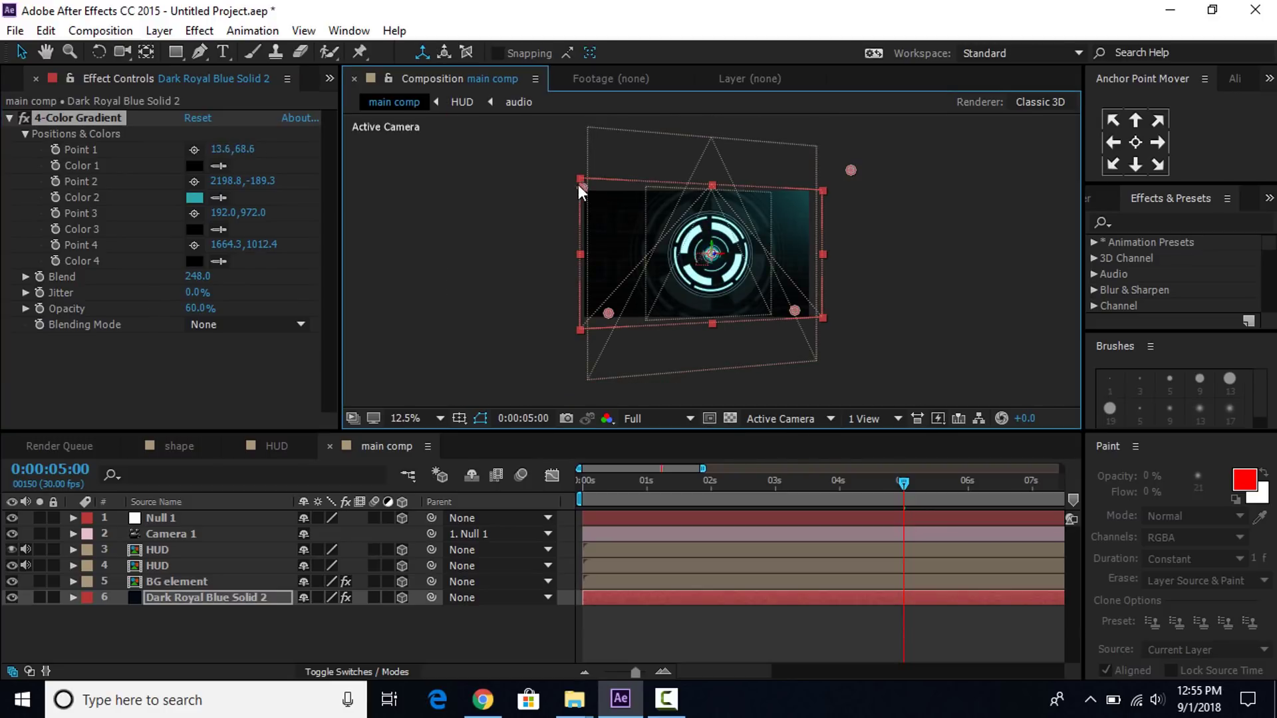
pyautogui.moveTo(589, 322); pyautogui.dragTo(570, 332)
pyautogui.moveTo(795, 310); pyautogui.dragTo(825, 318)
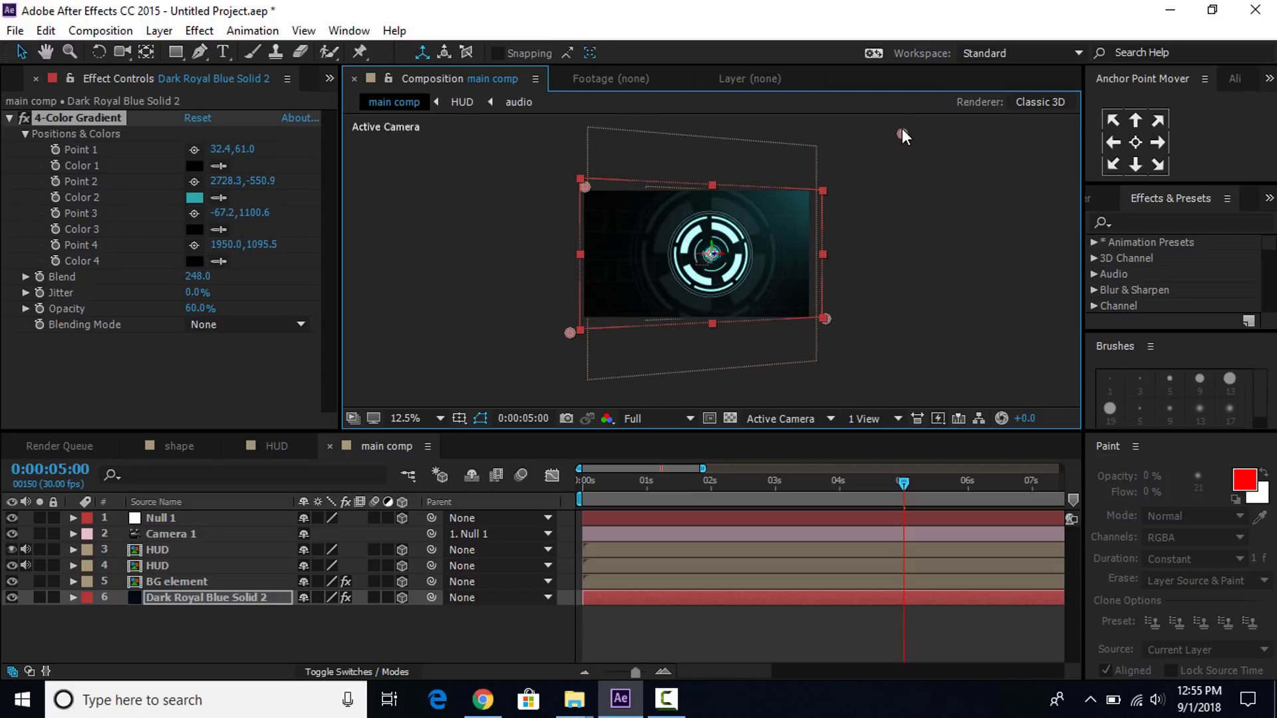
pyautogui.moveTo(903, 130); pyautogui.dragTo(870, 144)
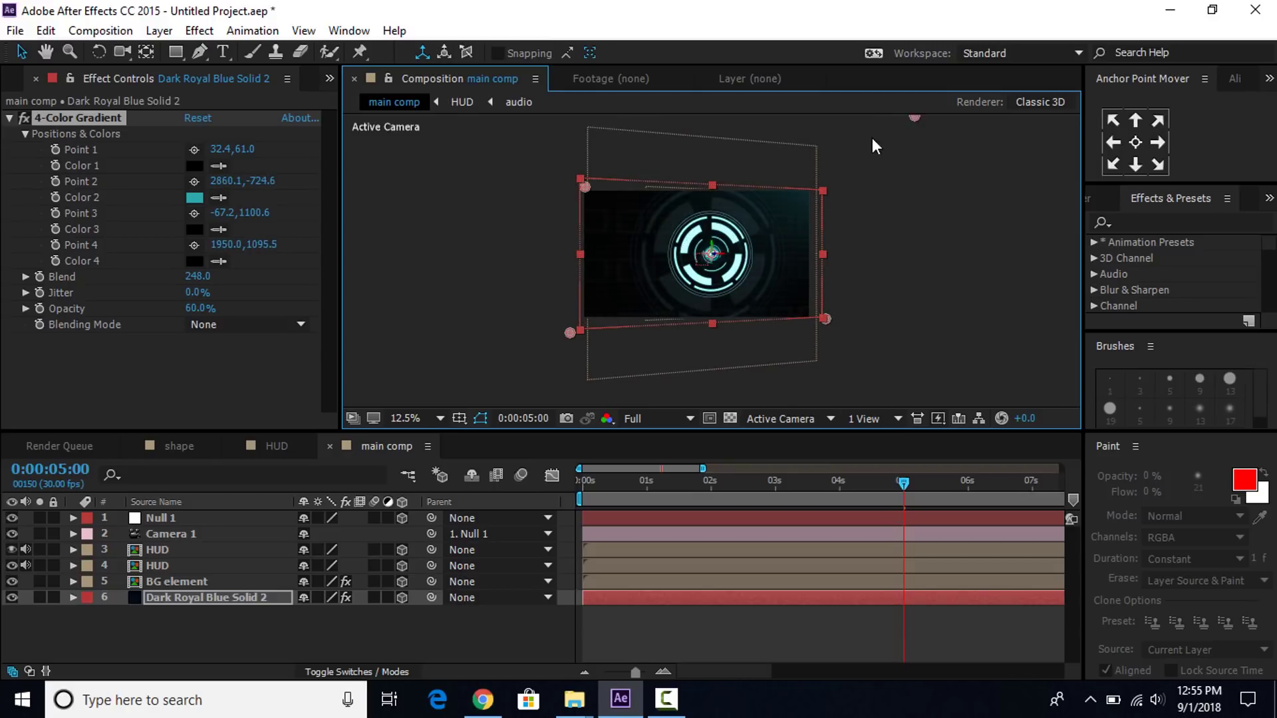
pyautogui.moveTo(847, 165); pyautogui.dragTo(875, 143)
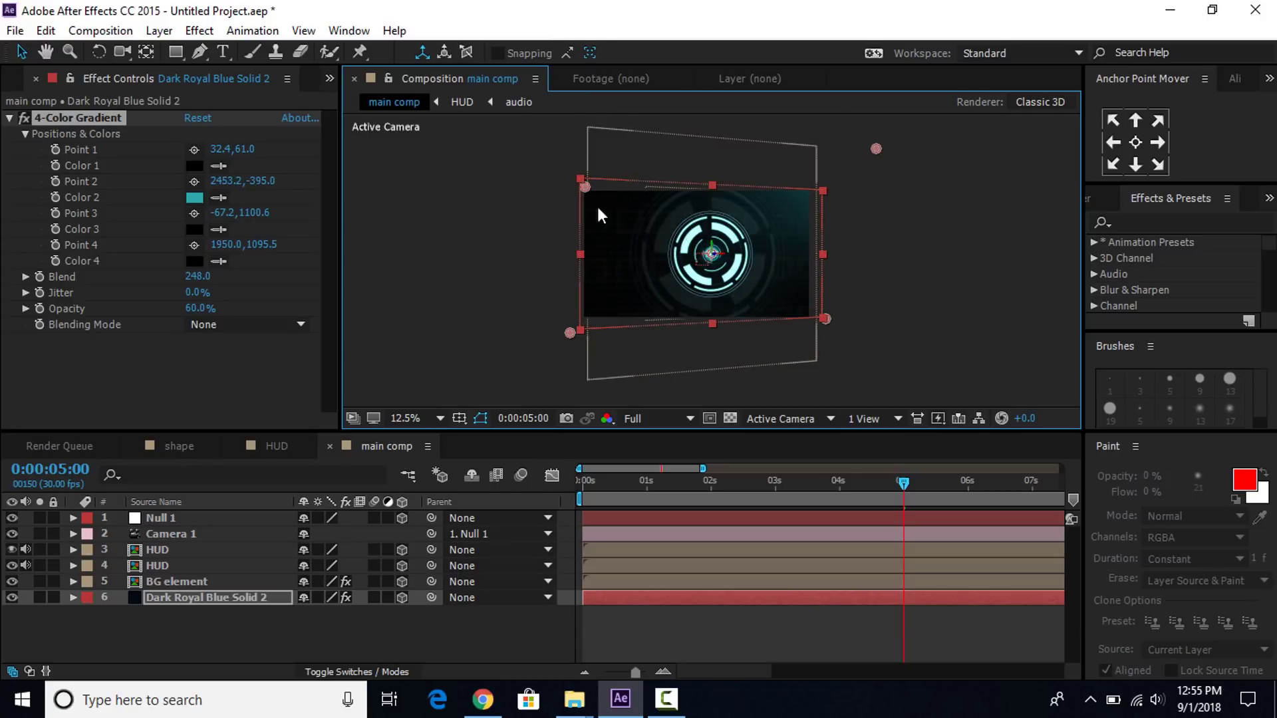
pyautogui.moveTo(586, 186); pyautogui.dragTo(533, 140)
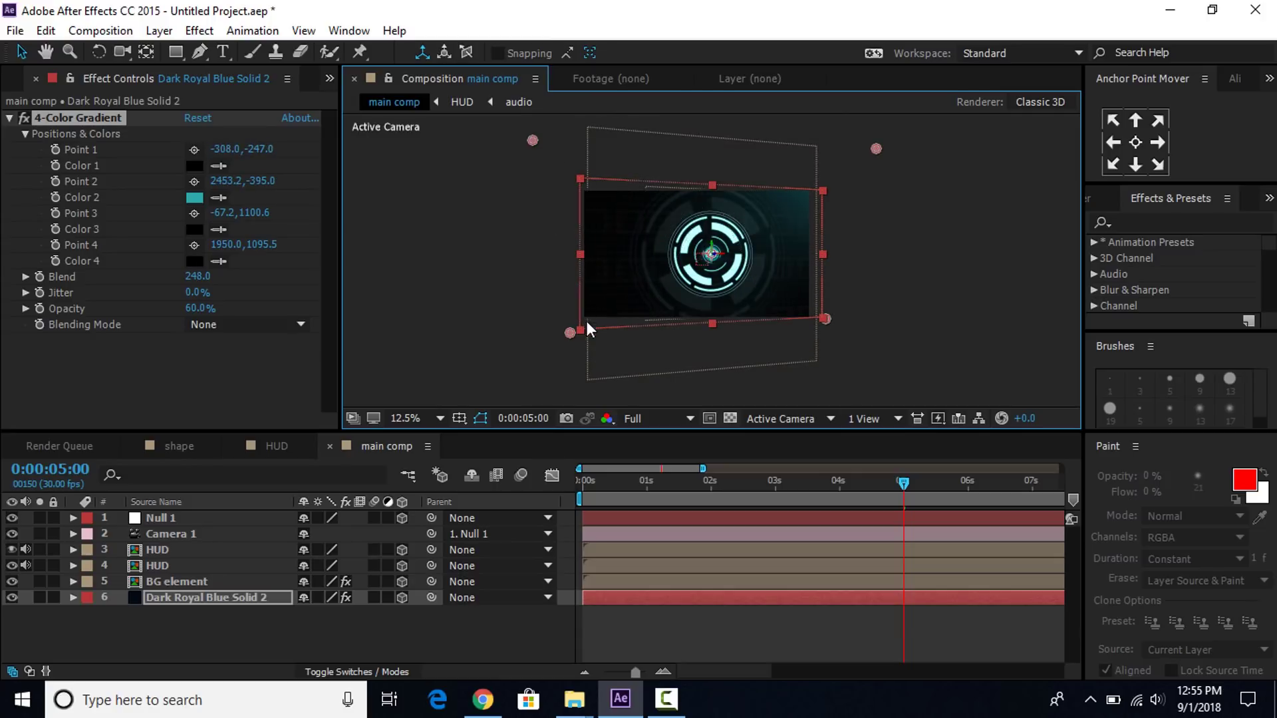
pyautogui.moveTo(540, 361); pyautogui.dragTo(539, 362)
pyautogui.moveTo(837, 331)
pyautogui.mouseDown()
pyautogui.moveTo(871, 349)
pyautogui.moveTo(851, 348)
pyautogui.mouseUp()
pyautogui.click(938, 331)
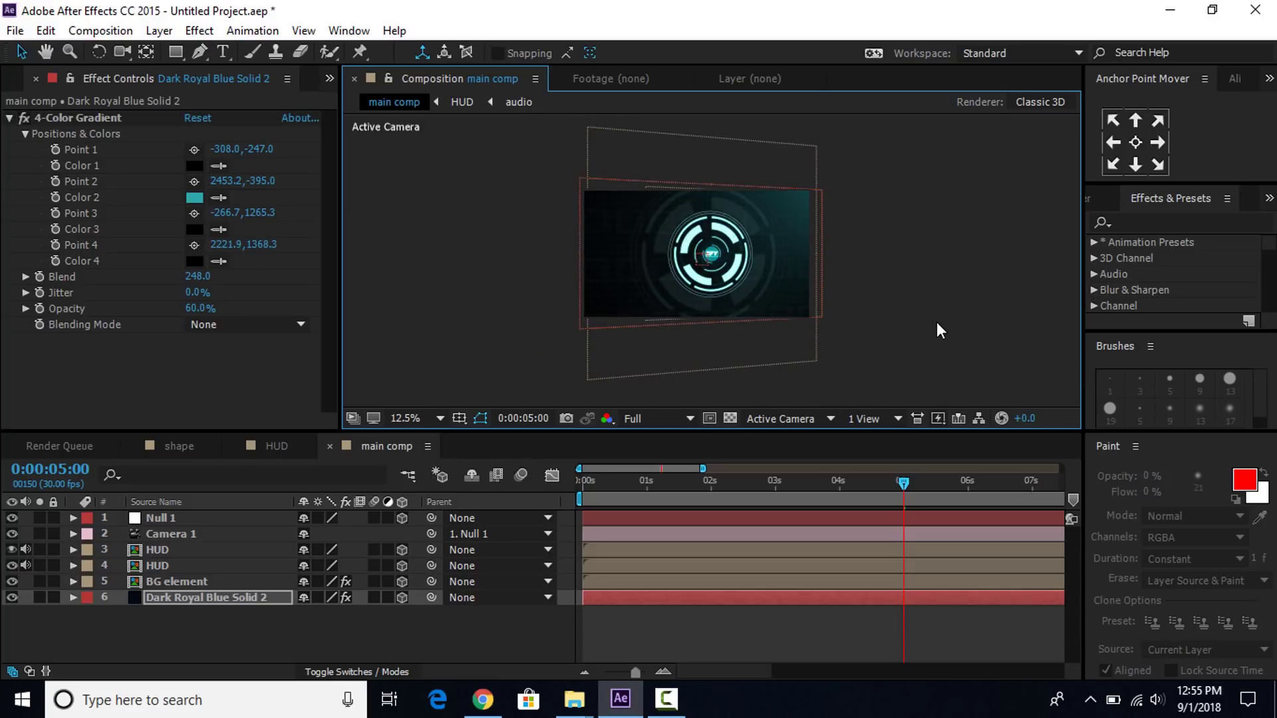
# Split the Dark Royal Blue Solid 2 layer at 0:00:05:00.
pyautogui.click(899, 603)
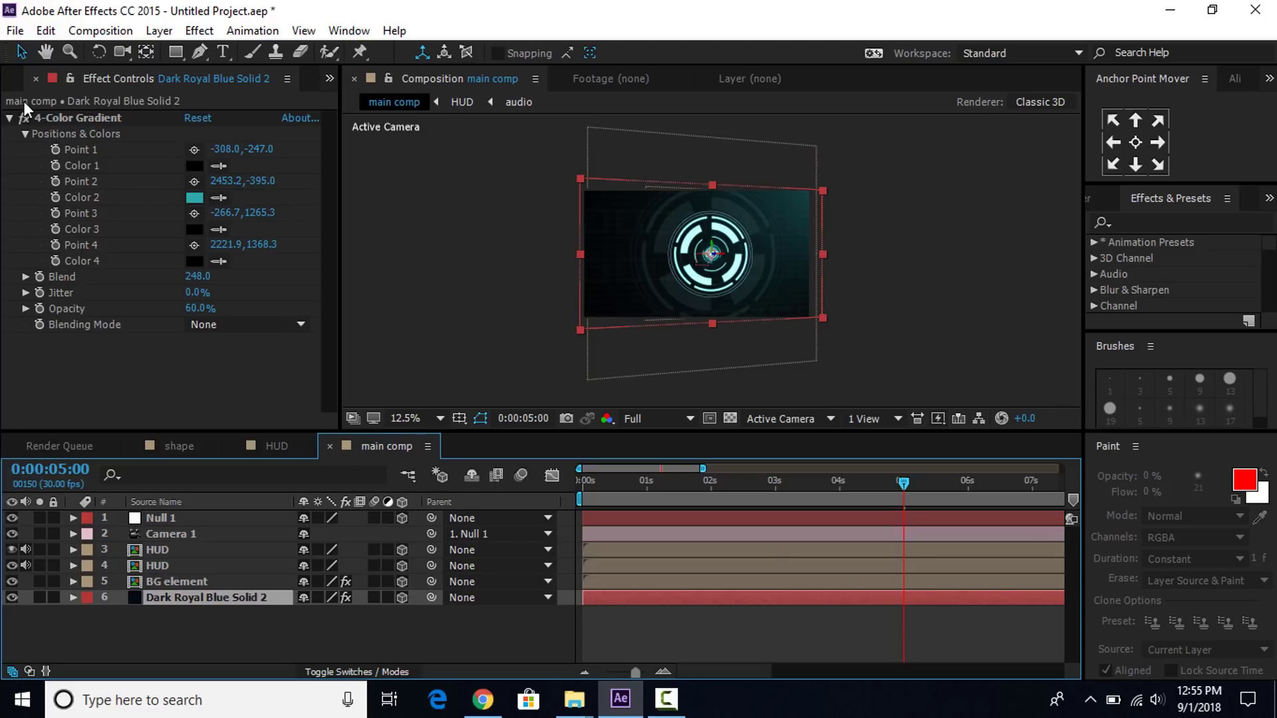
pyautogui.click(46, 31)
pyautogui.click(312, 289)
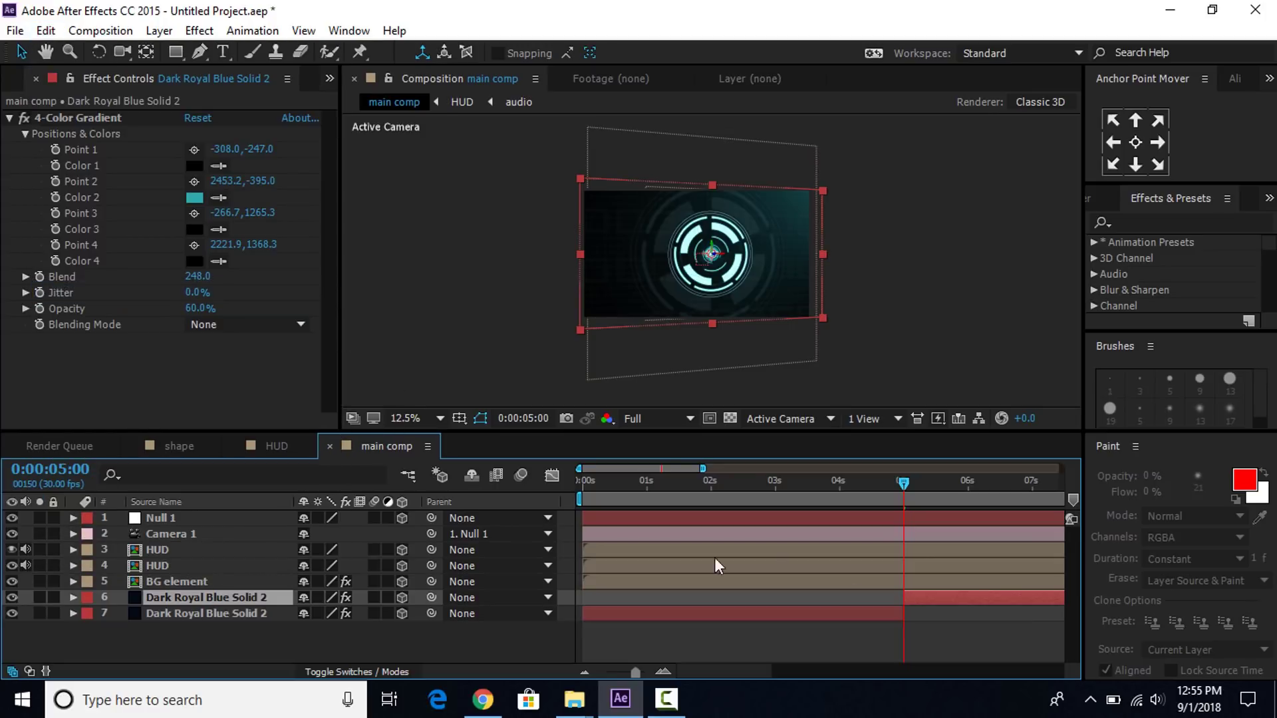
# Change Color 2 of the later solid segment's gradient to orange FF893A with the current time at 0:00:05:10.
pyautogui.hotkey('shift', 'pagedown')
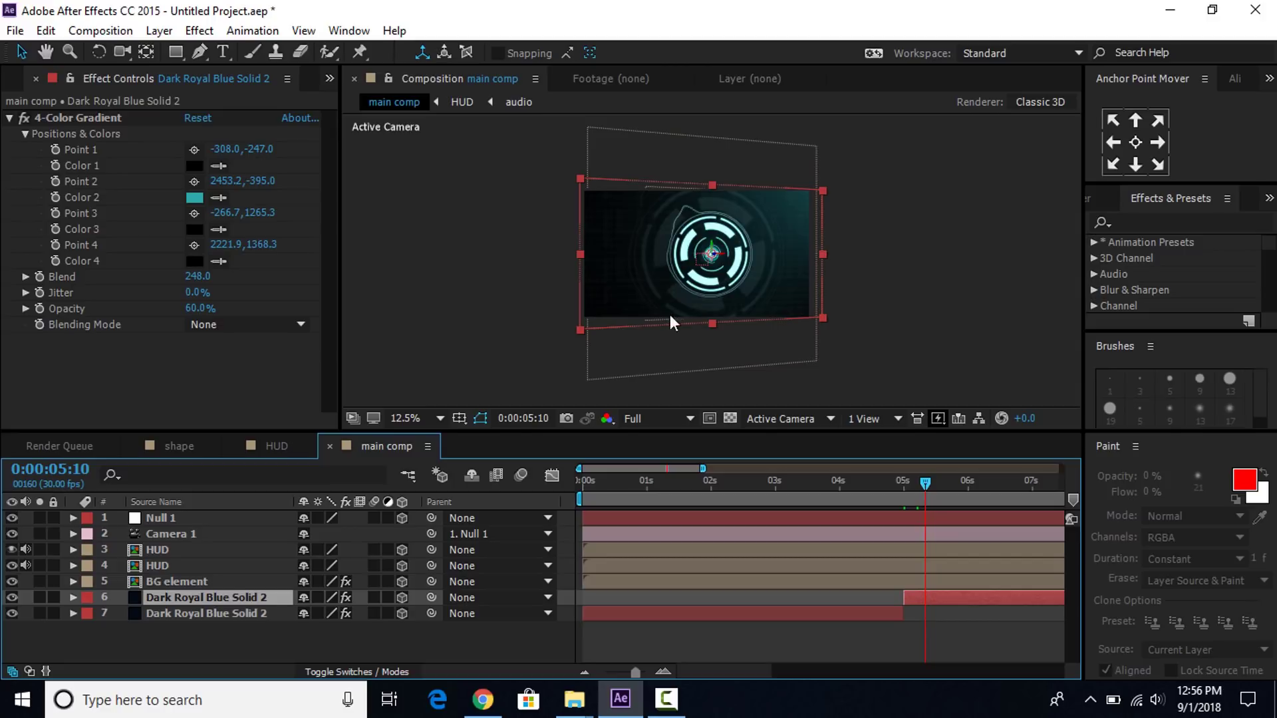
pyautogui.press('.')
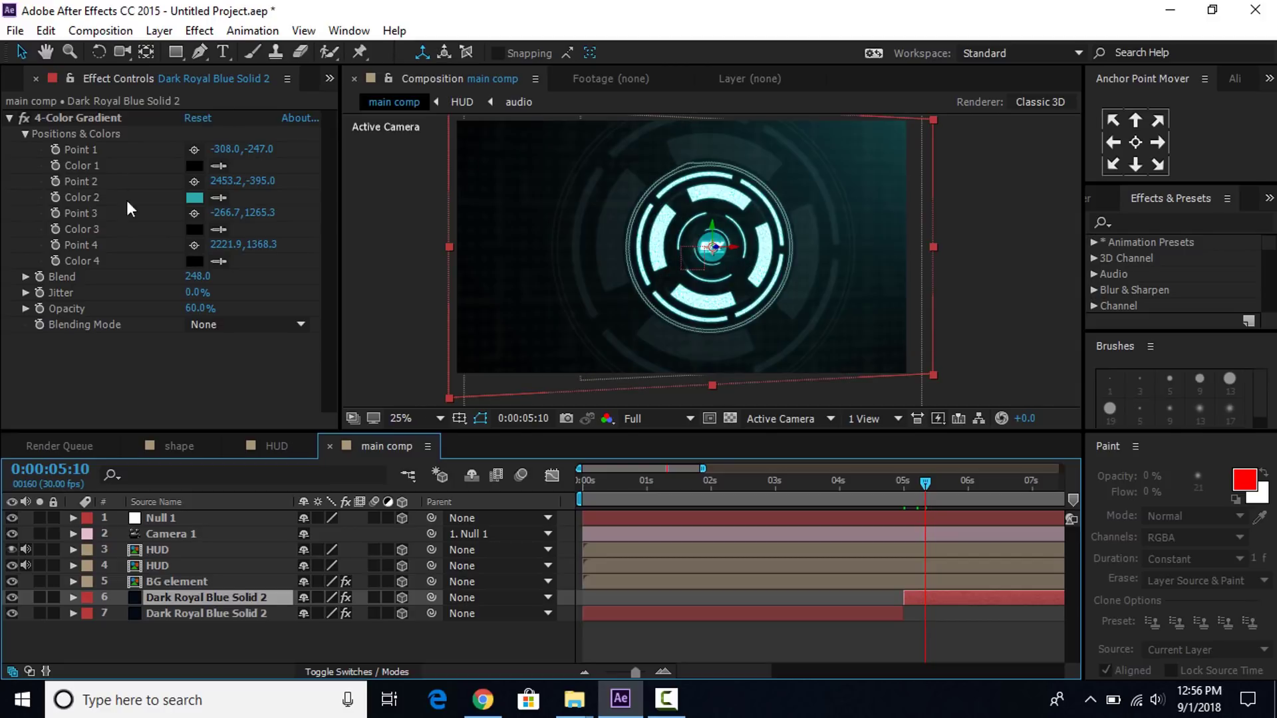
pyautogui.click(194, 197)
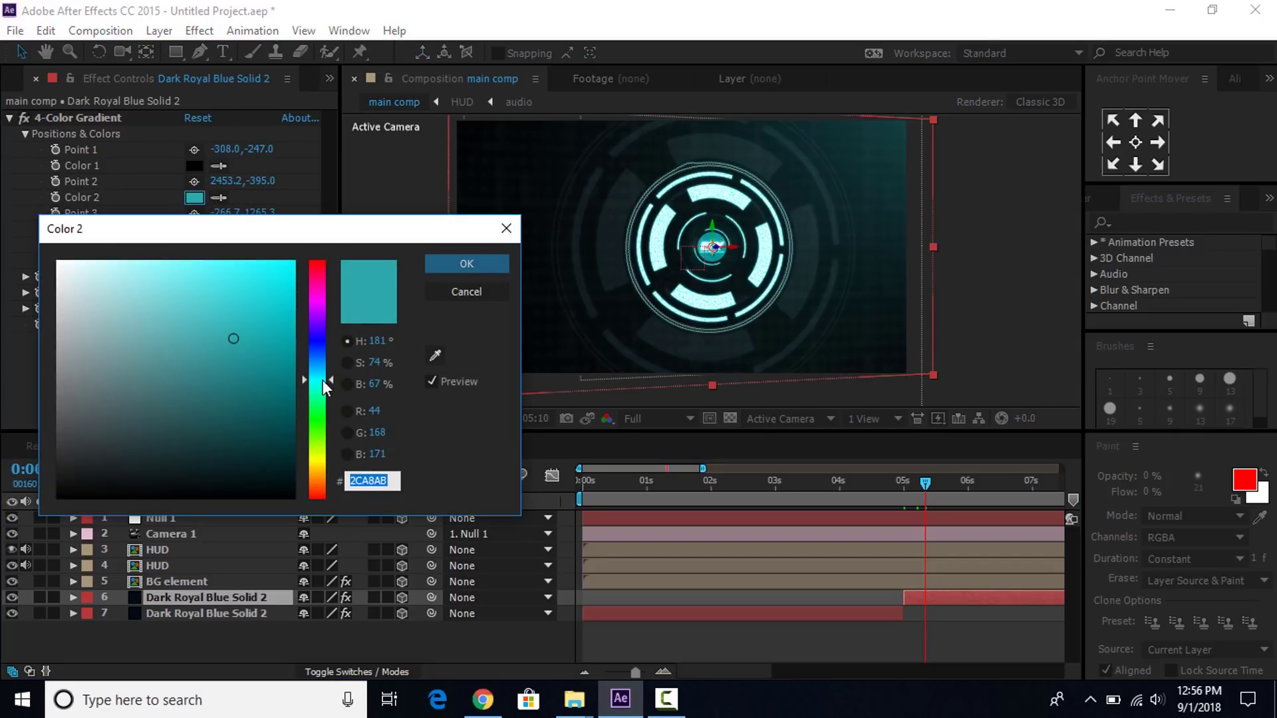
pyautogui.moveTo(332, 389); pyautogui.dragTo(337, 484)
pyautogui.click(173, 261)
pyautogui.moveTo(215, 262); pyautogui.dragTo(244, 262)
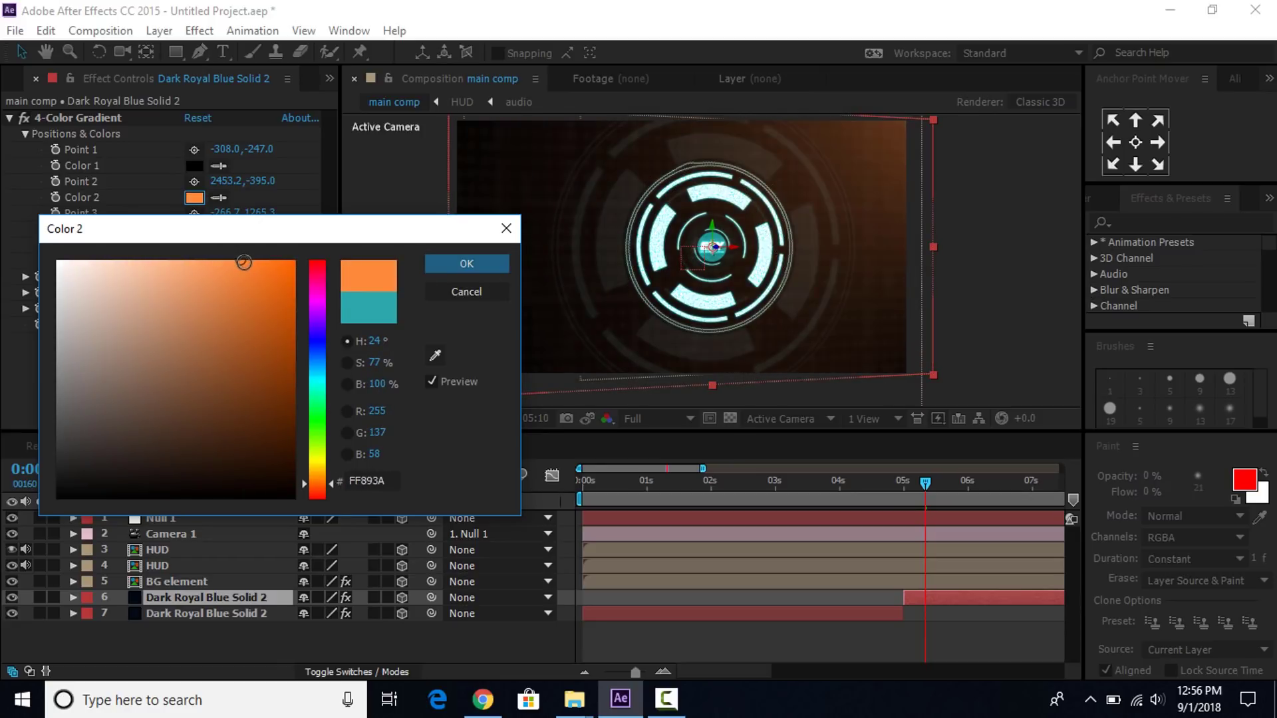
pyautogui.click(357, 485)
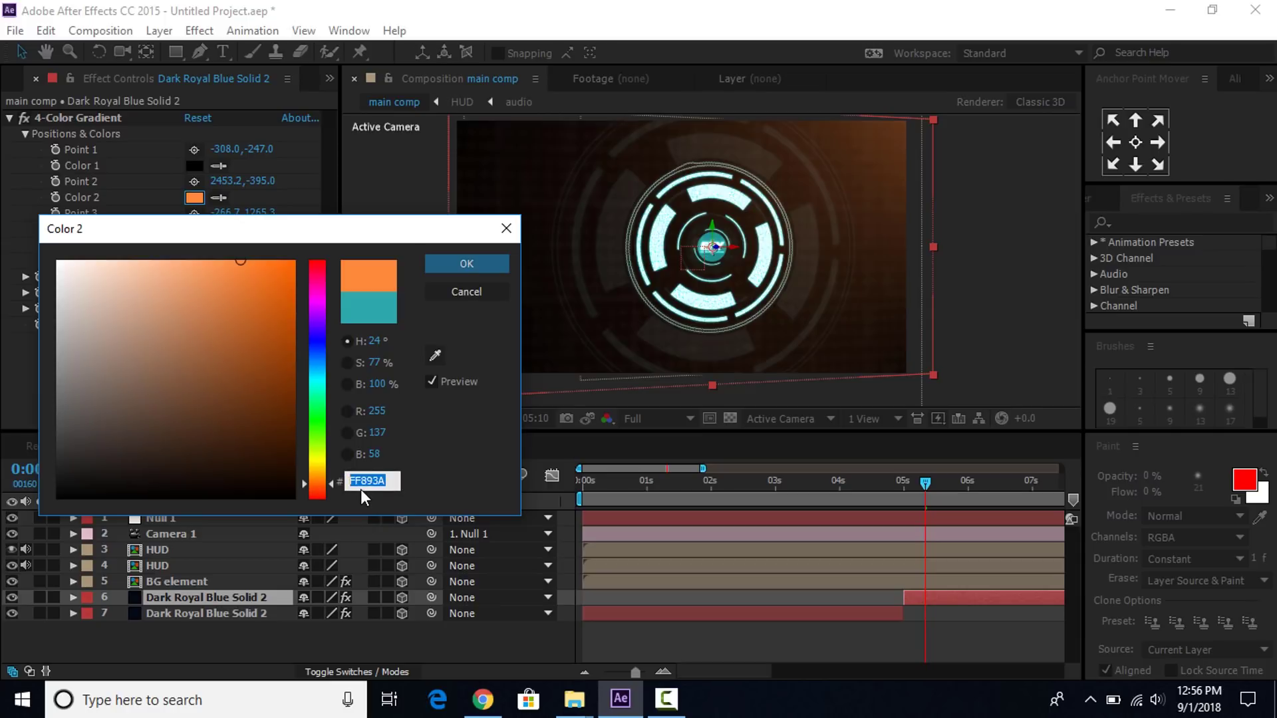
pyautogui.click(501, 259)
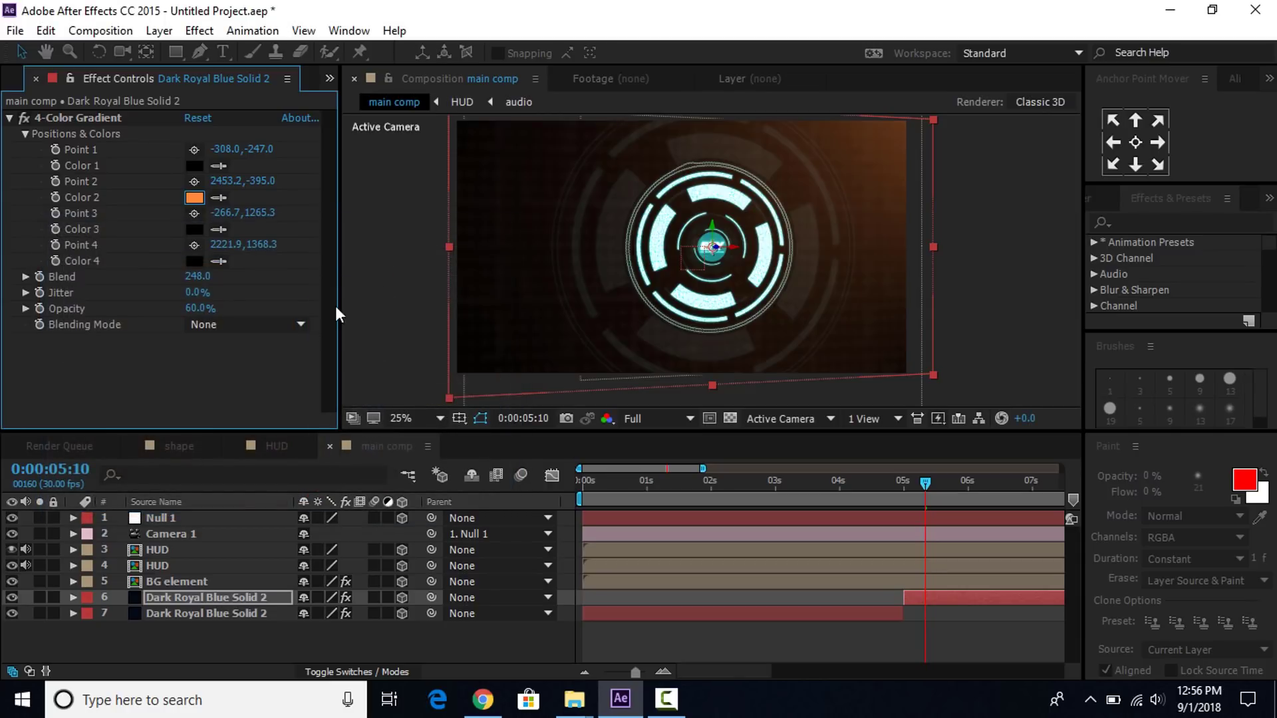
# Open the HUD comp and split Adjustment Layer 2 at 0:00:05:10.
pyautogui.click(190, 550)
pyautogui.doubleClick(172, 551)
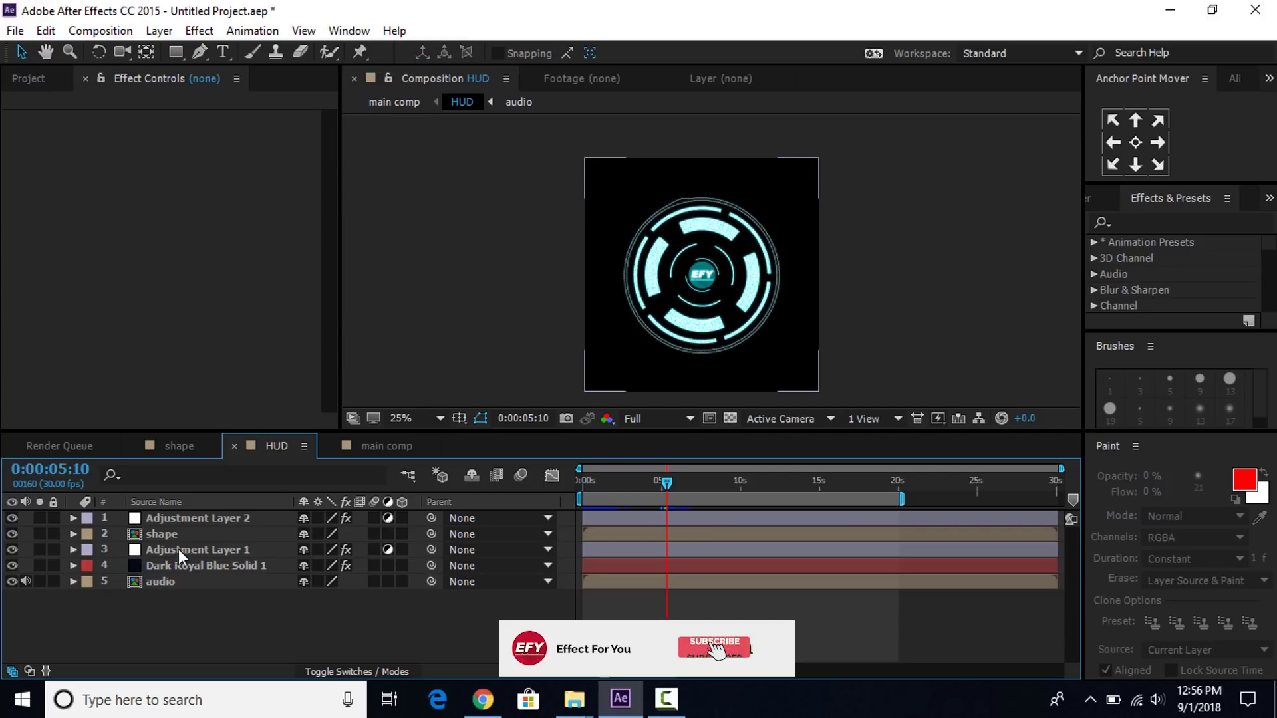
pyautogui.click(203, 519)
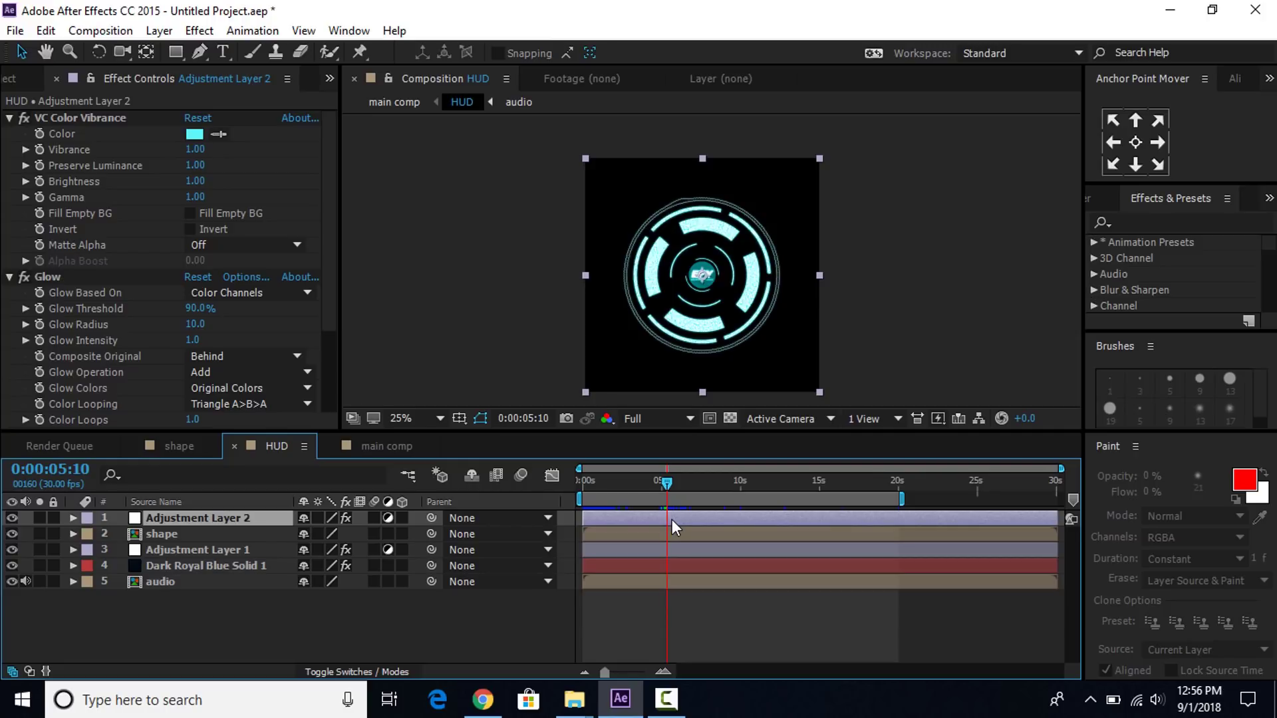
pyautogui.click(46, 31)
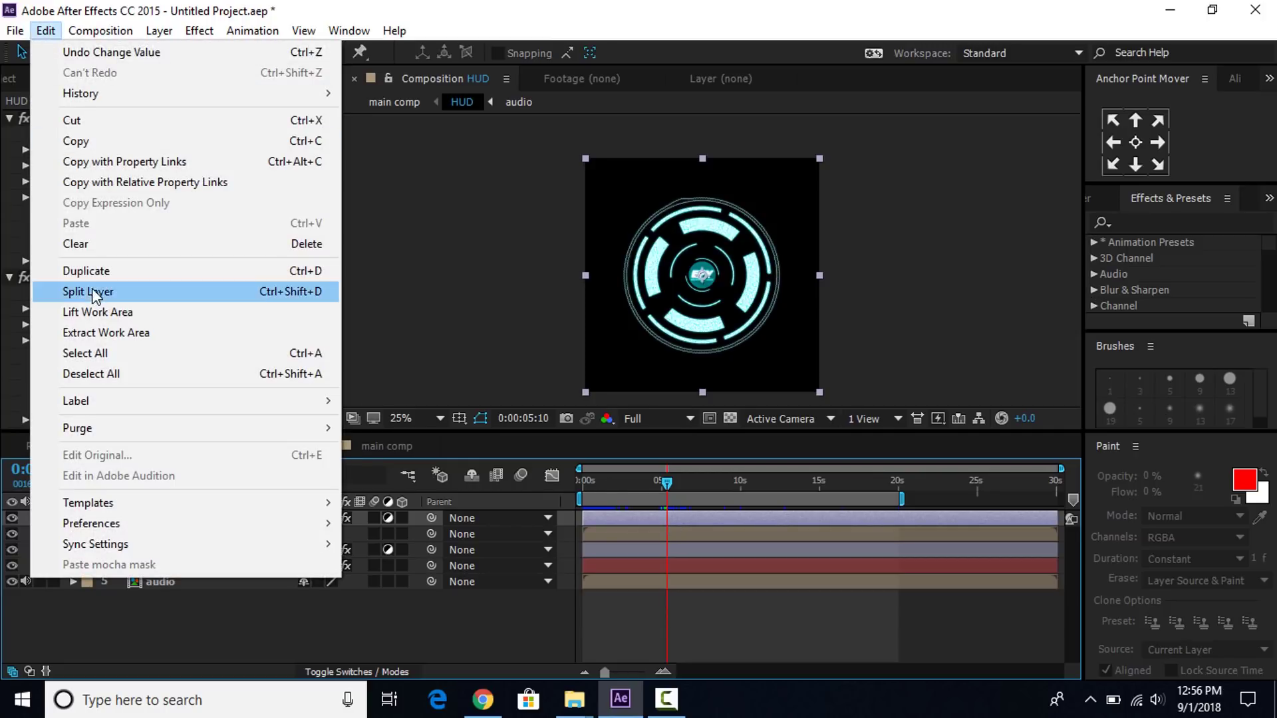
pyautogui.click(94, 292)
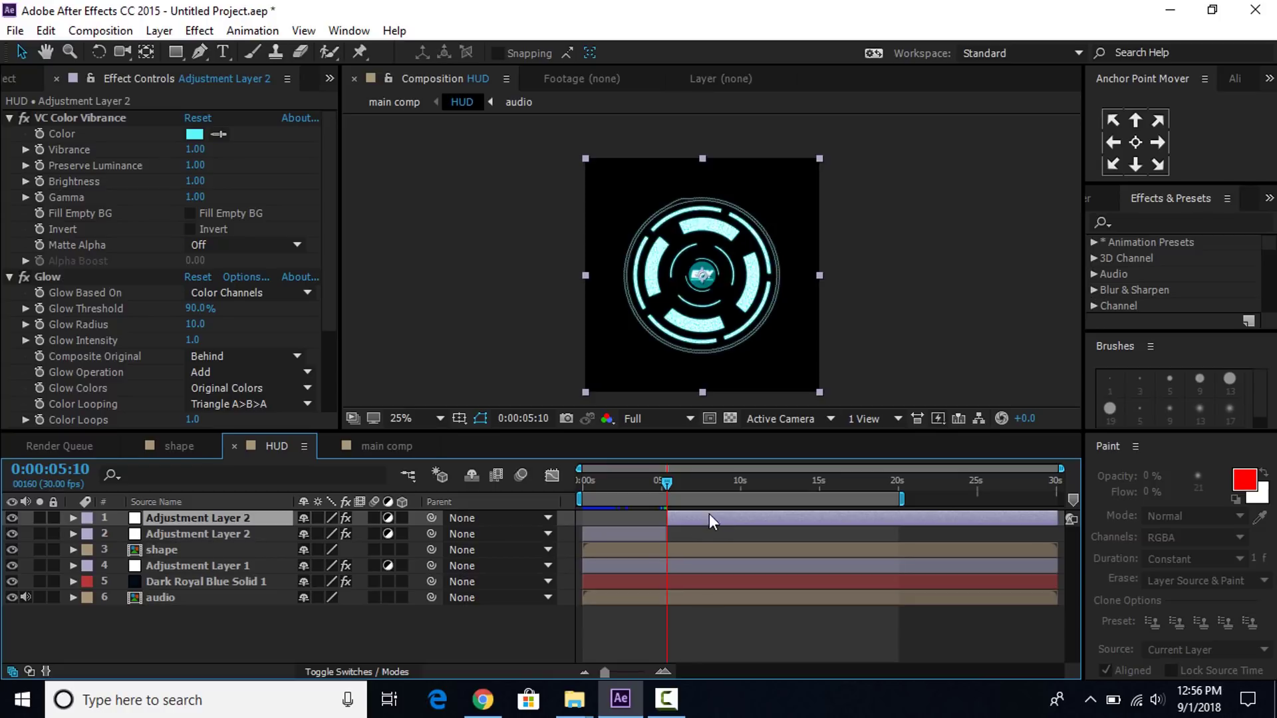
# Set the VC Color Vibrance color of the later Adjustment Layer 2 segment to FF893A.
pyautogui.click(194, 134)
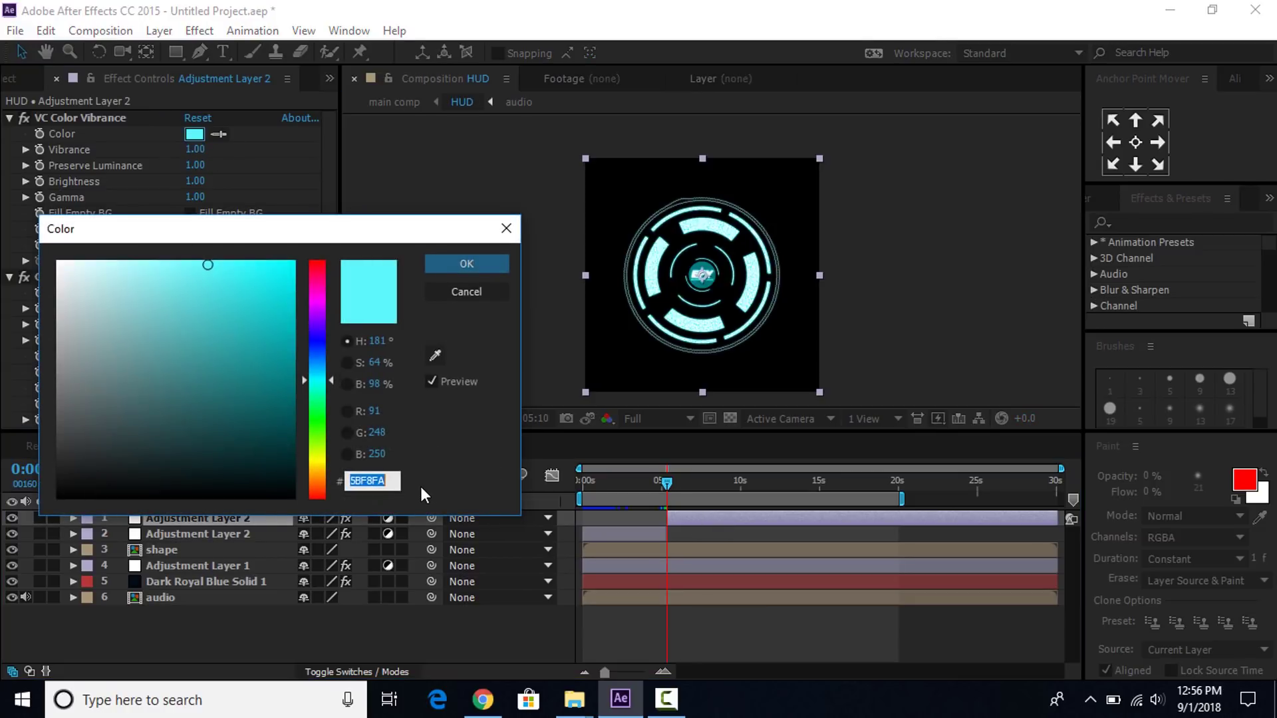
pyautogui.write('FF893A')
pyautogui.click(465, 264)
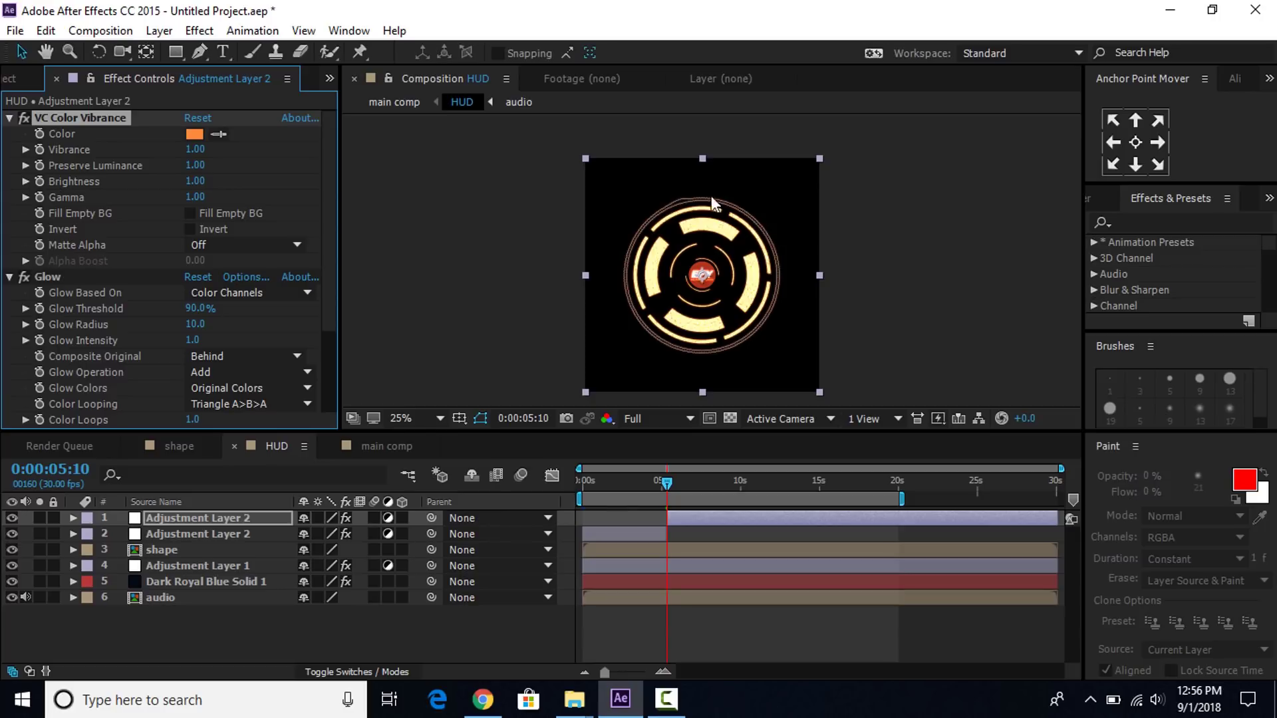
# Return to the main comp and split the orange Dark Royal Blue Solid 2 segment at 0:00:10:00.
pyautogui.click(389, 444)
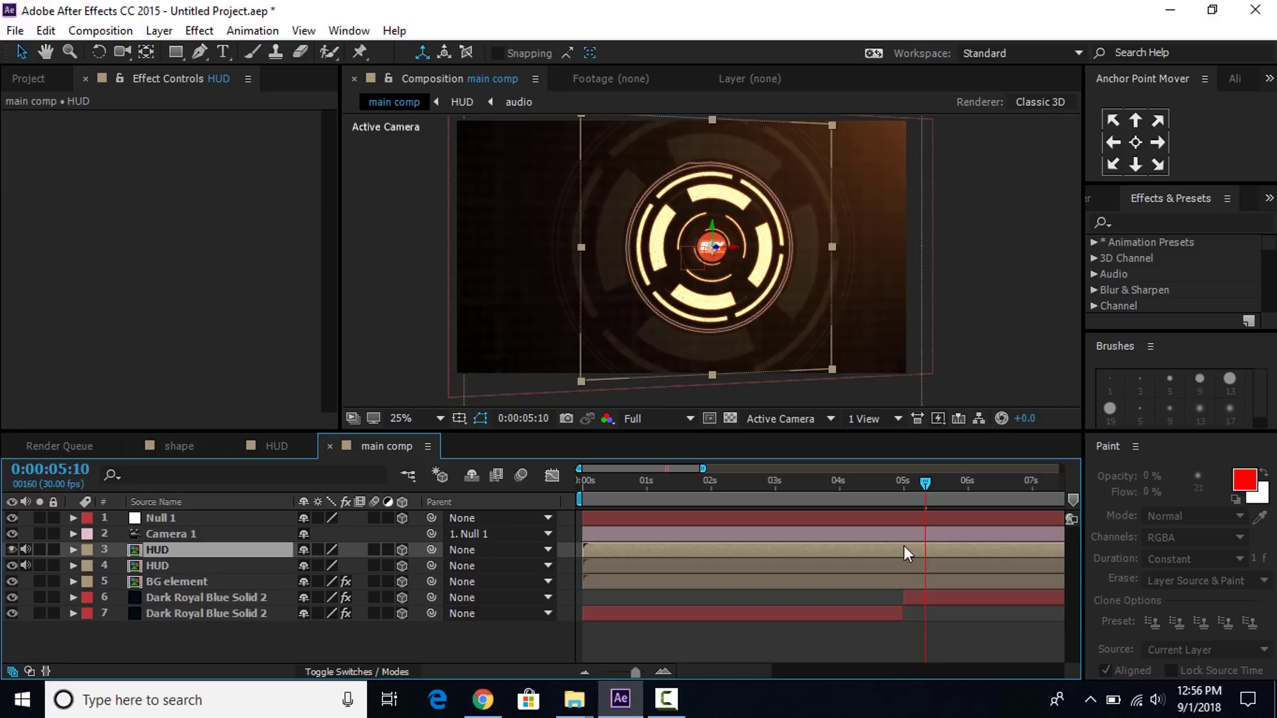
pyautogui.moveTo(648, 672); pyautogui.dragTo(614, 668)
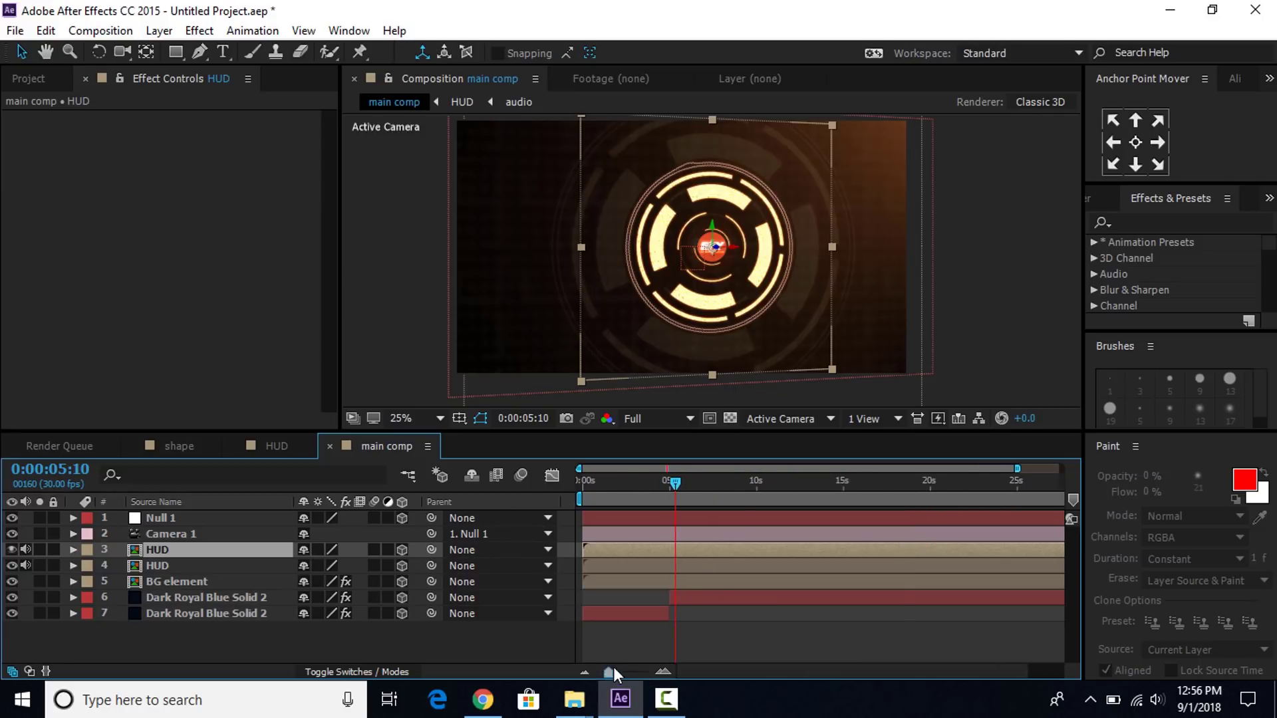
pyautogui.click(757, 476)
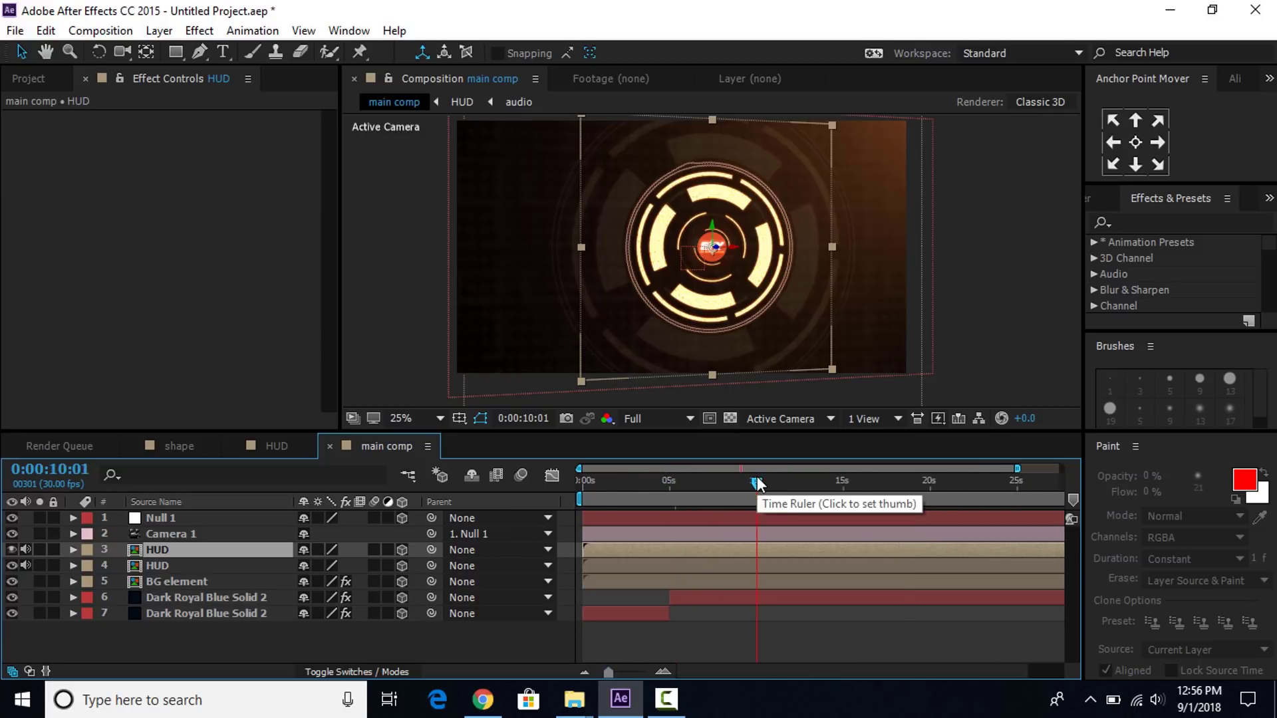
pyautogui.press('=')
pyautogui.moveTo(797, 480); pyautogui.dragTo(793, 481)
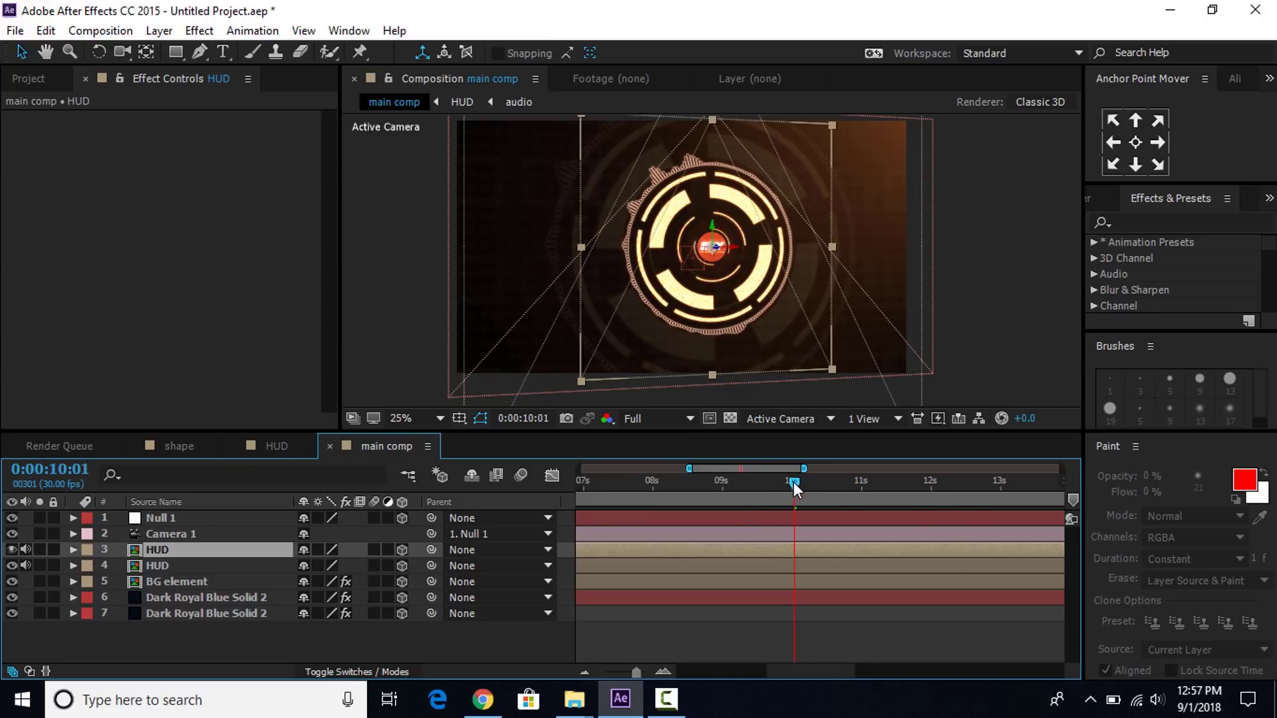
pyautogui.click(799, 519)
pyautogui.click(798, 597)
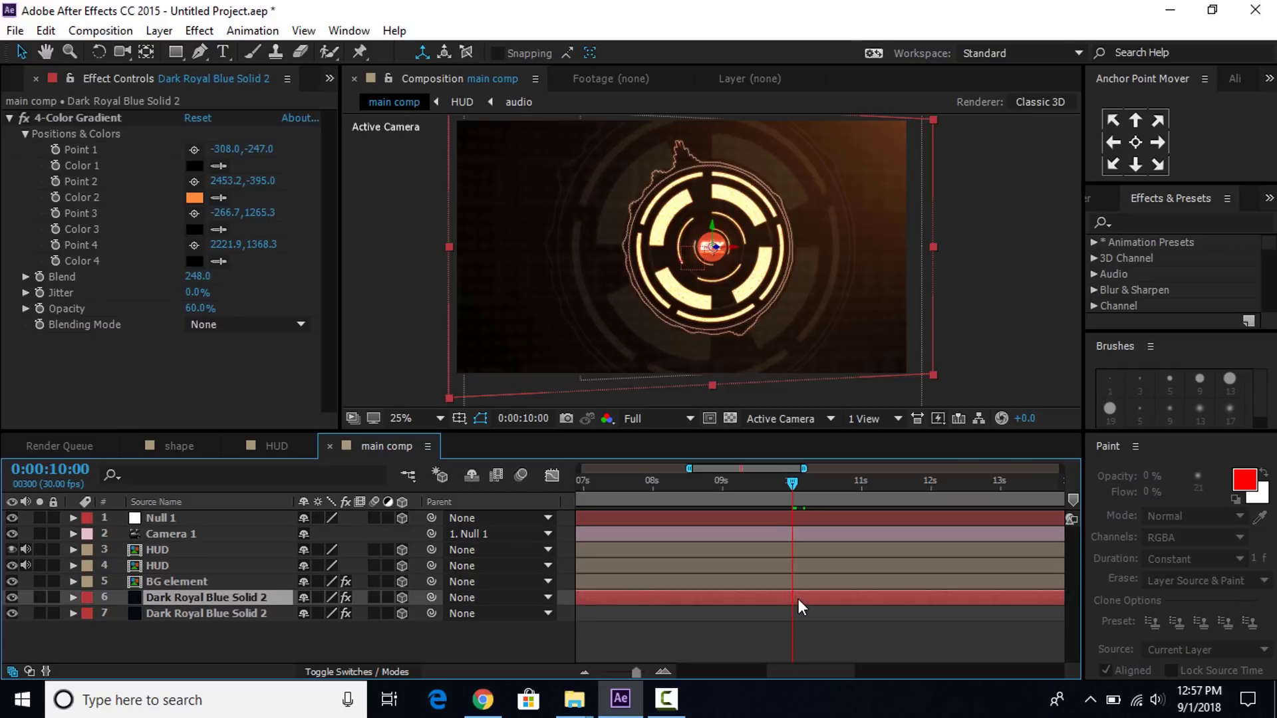
pyautogui.click(46, 31)
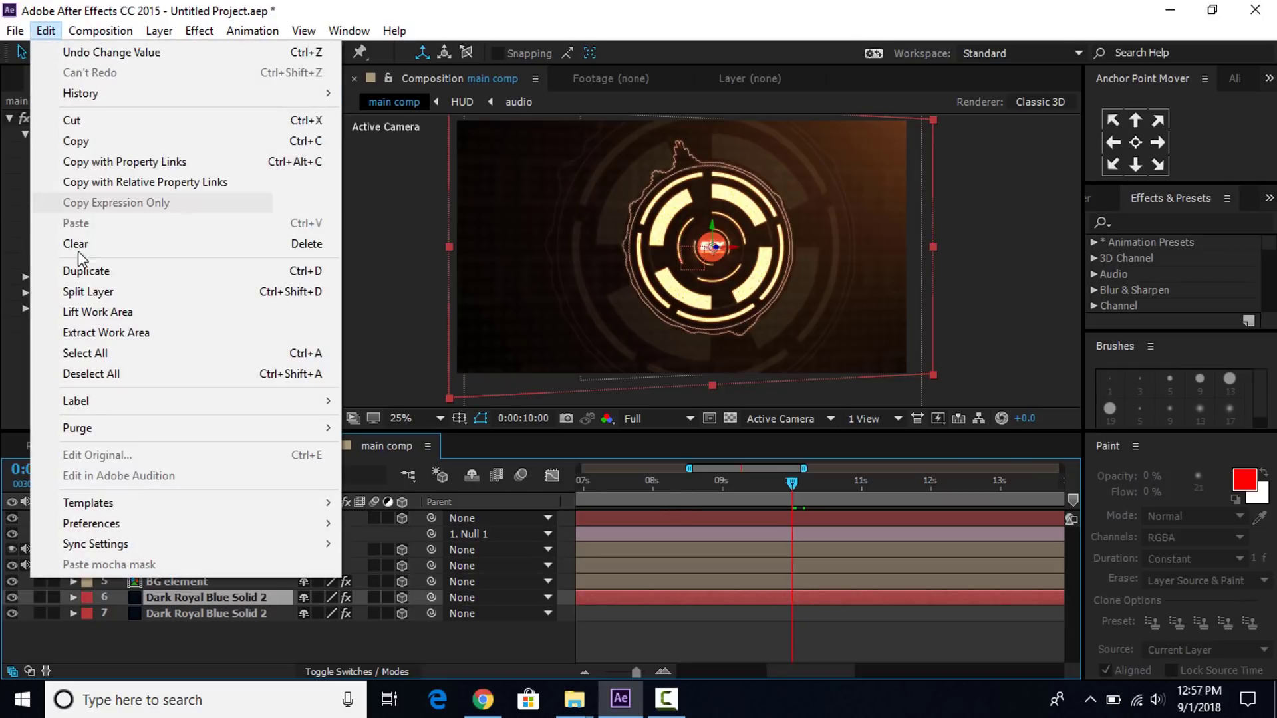
pyautogui.click(91, 293)
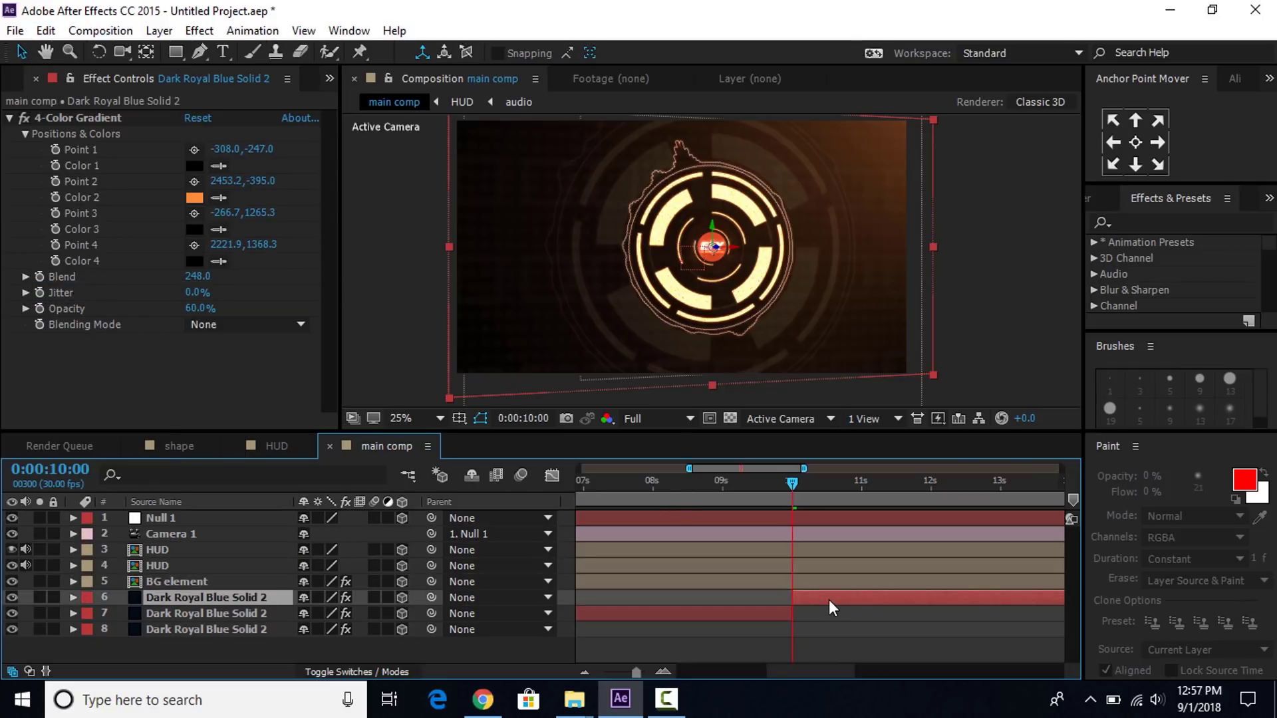
# Set Color 2 of the last Dark Royal Blue Solid 2 segment's 4-Color Gradient to pink FF3AD3.
pyautogui.click(194, 198)
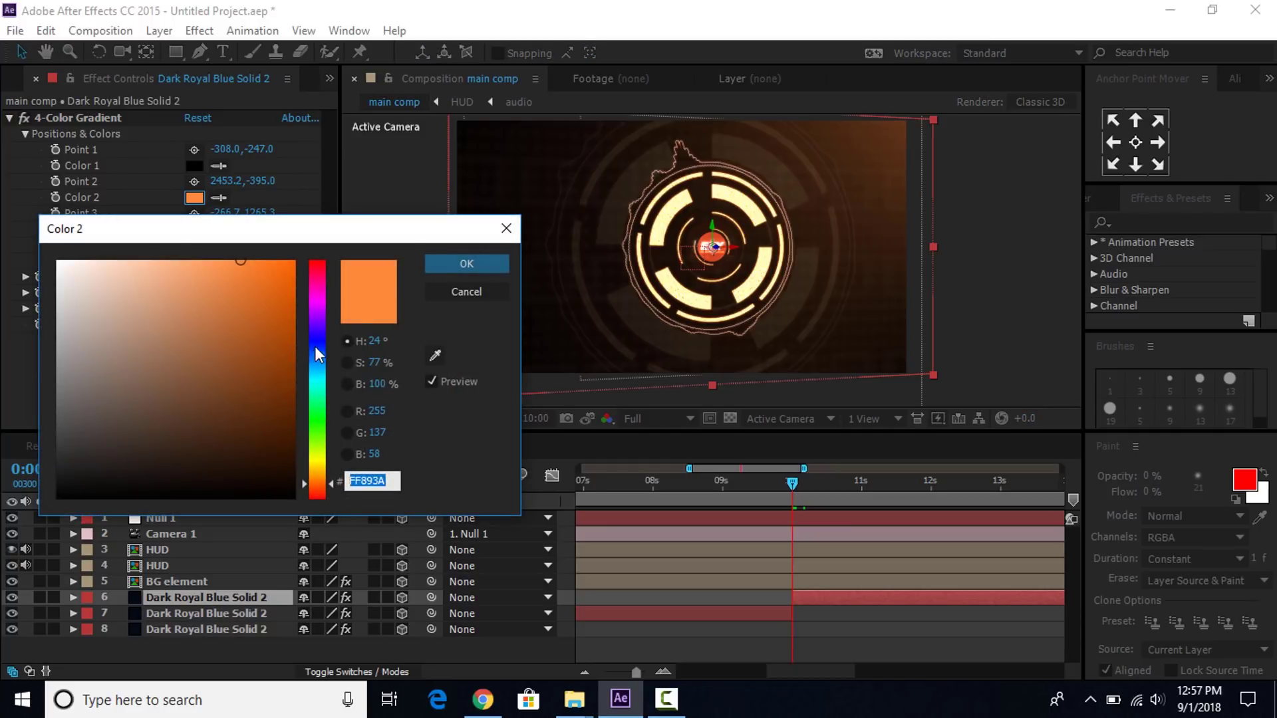
pyautogui.click(318, 290)
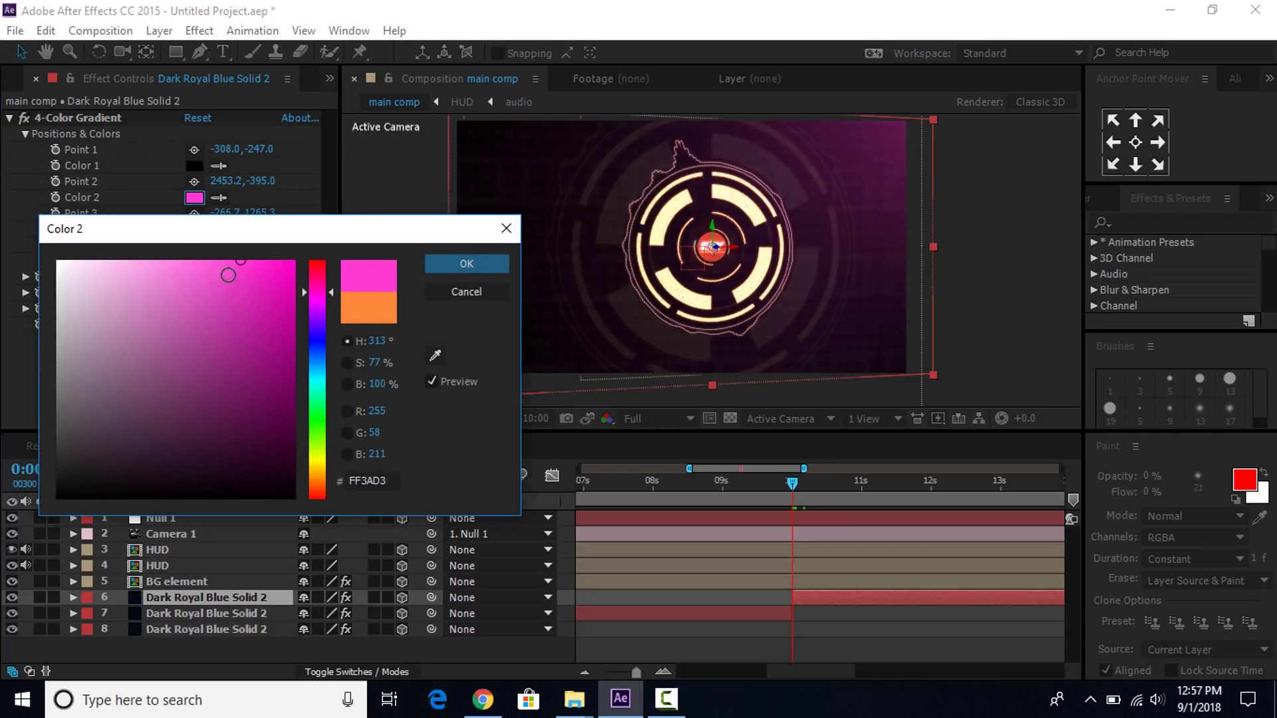
pyautogui.click(389, 476)
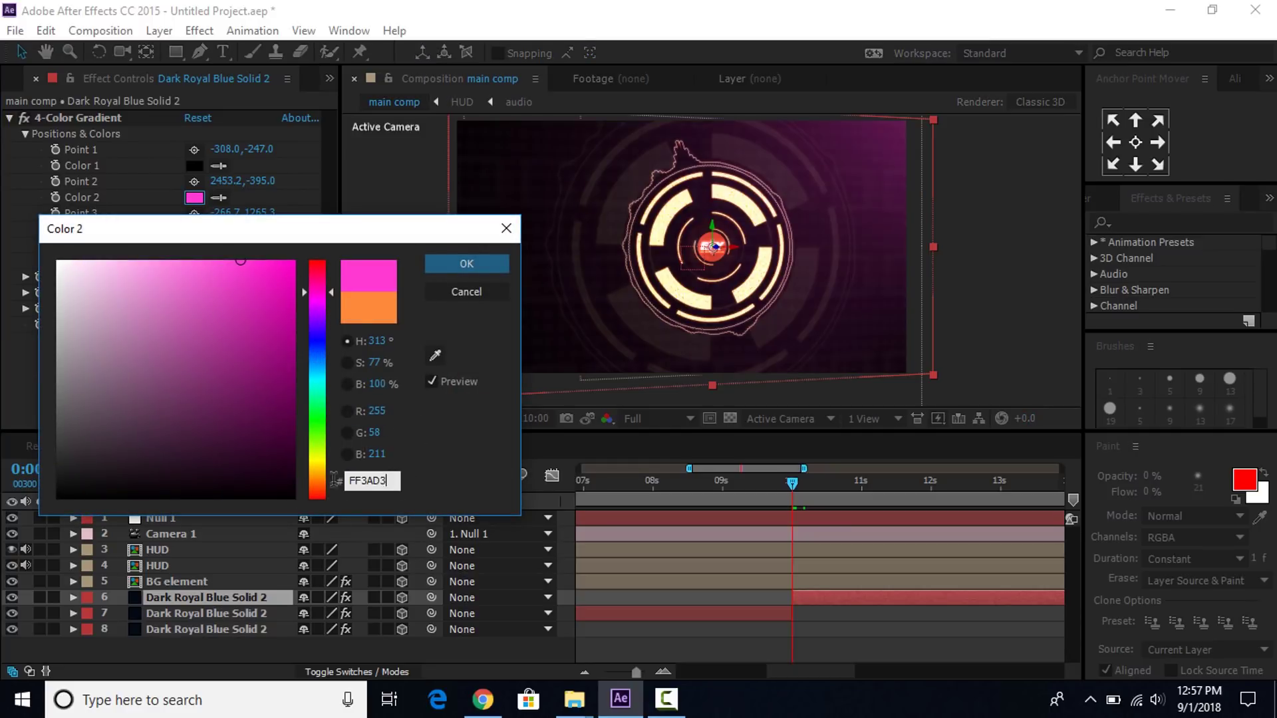
pyautogui.click(489, 262)
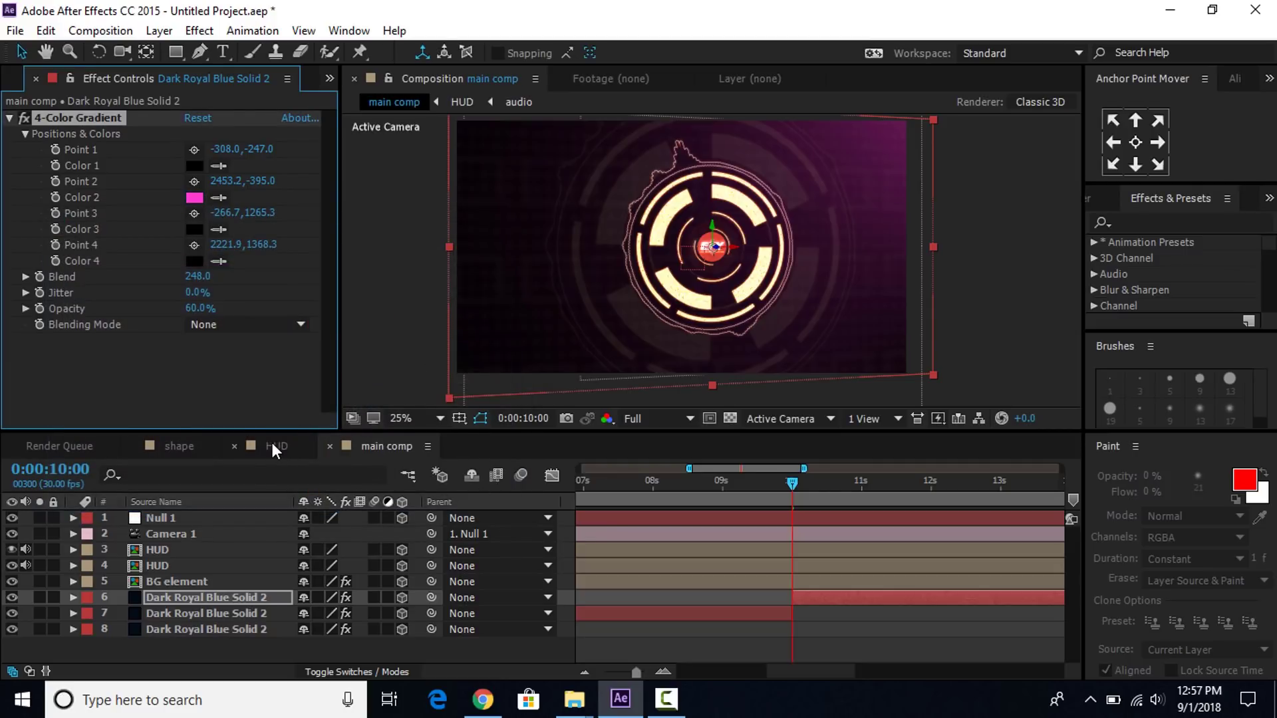
# Open the HUD comp and split the later Adjustment Layer 2 segment at 0:00:10:00.
pyautogui.click(272, 445)
pyautogui.click(745, 518)
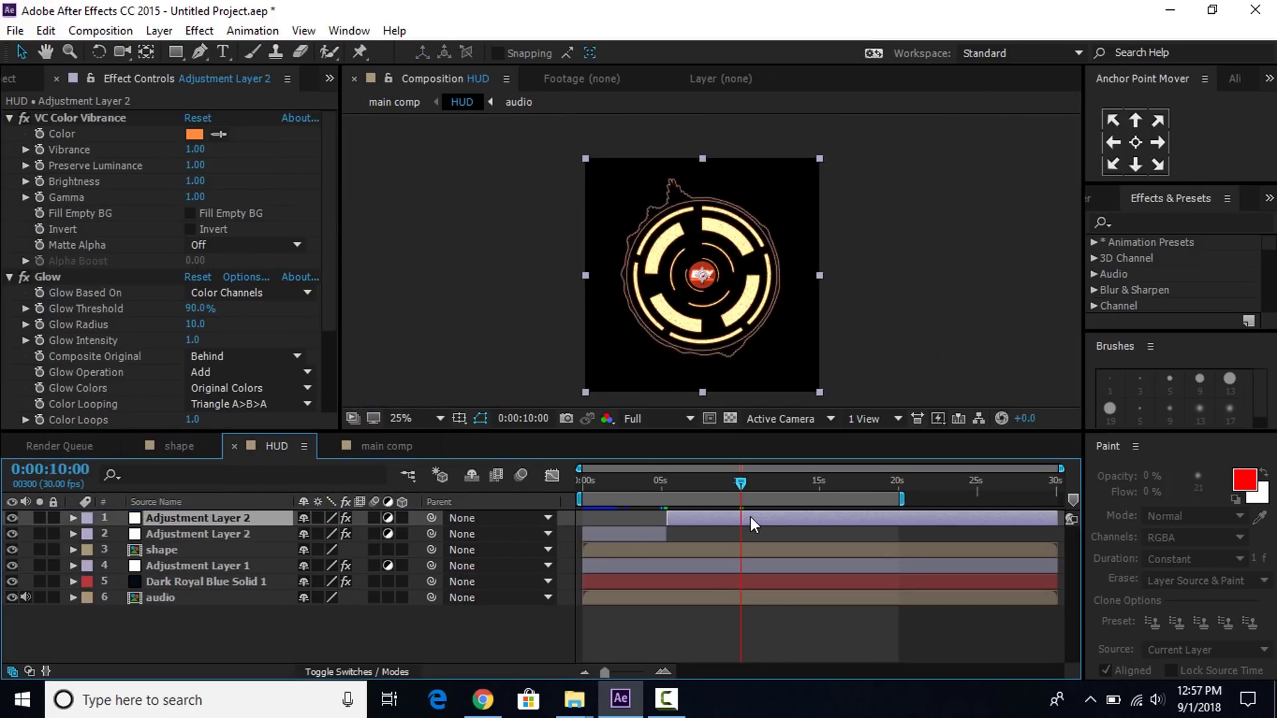
pyautogui.click(46, 30)
pyautogui.click(101, 290)
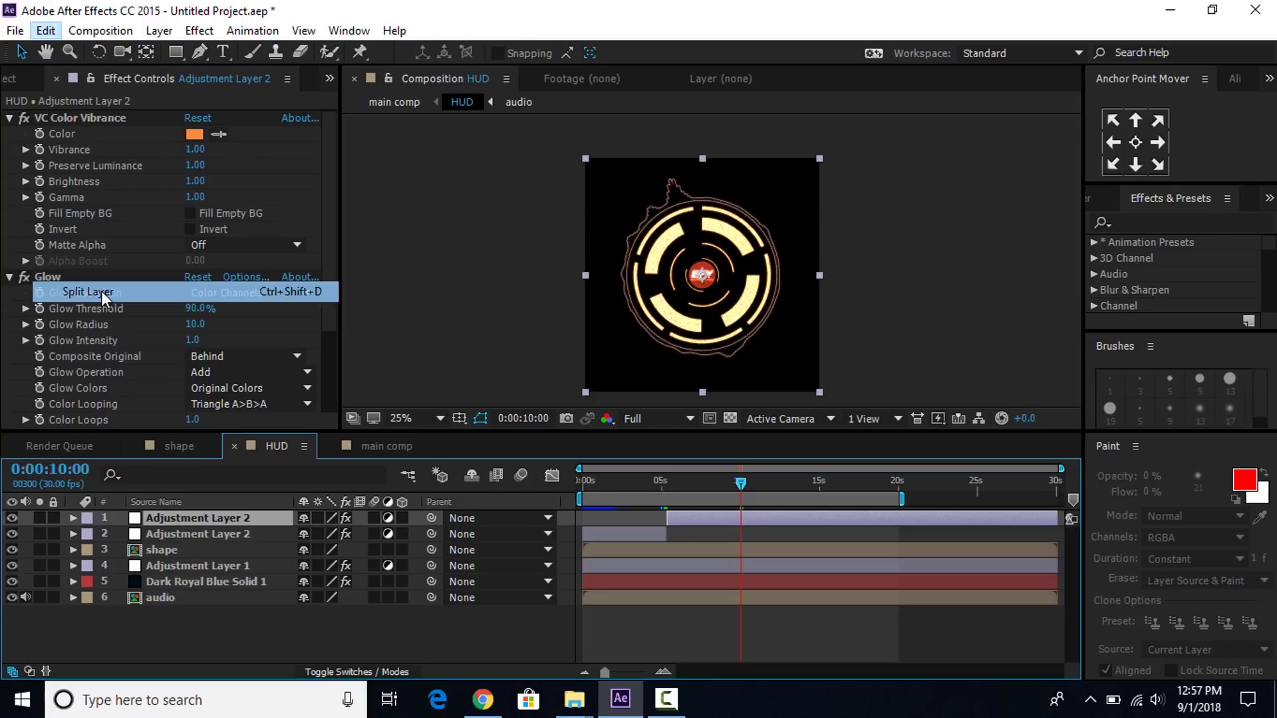
# Set the VC Color Vibrance color of the last Adjustment Layer 2 segment to FF3AD3.
pyautogui.click(195, 134)
pyautogui.write('FF3AD3')
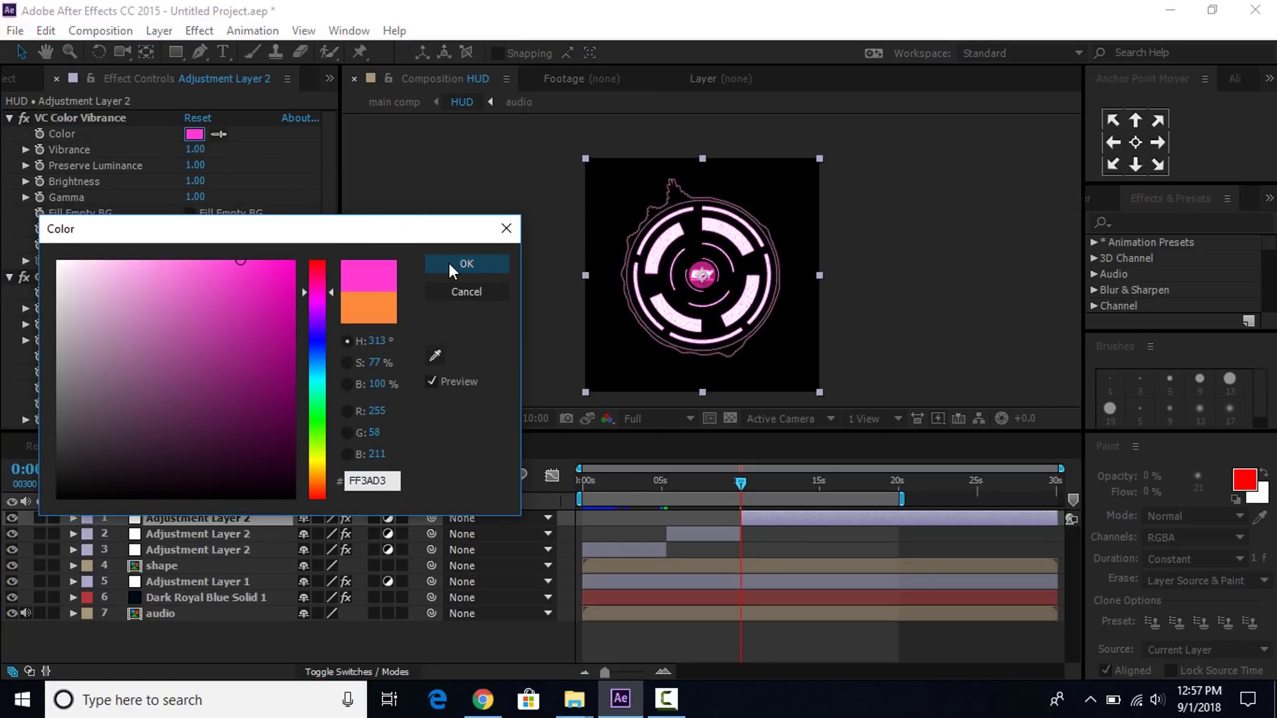
pyautogui.click(450, 263)
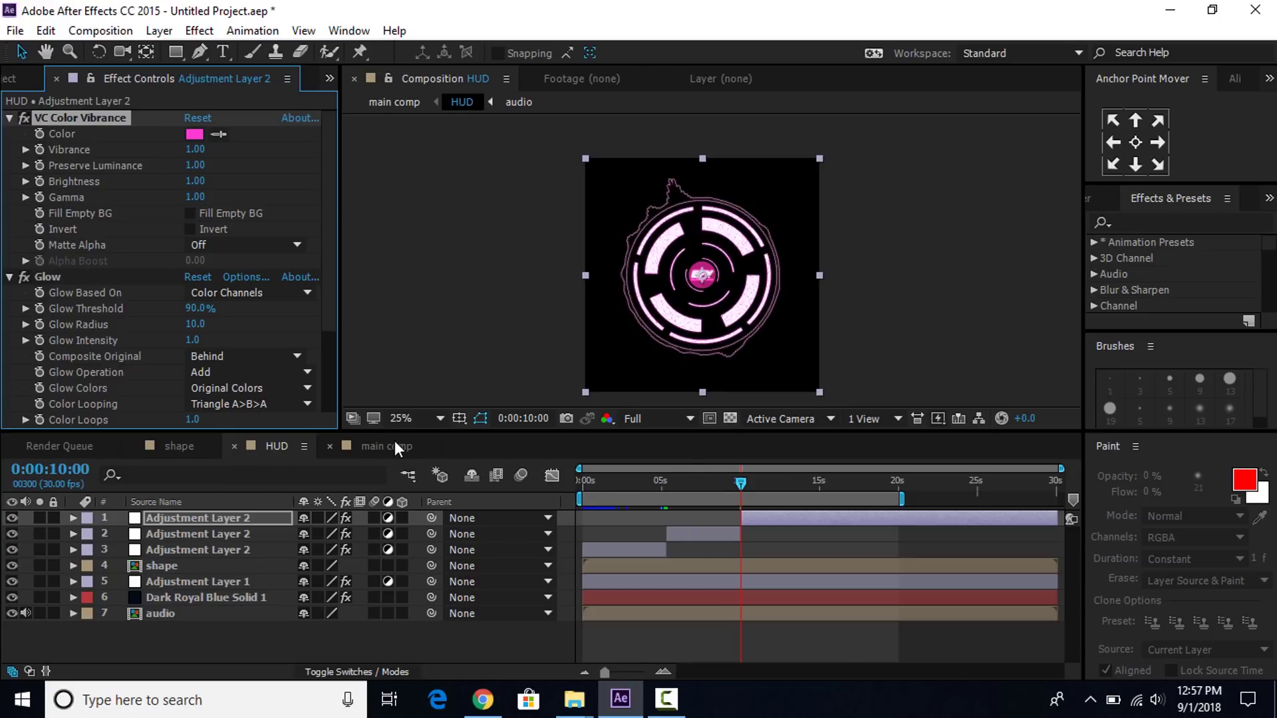
# Return to the main comp, end its work area at about 15 seconds and trim the comp to the work area.
pyautogui.click(392, 442)
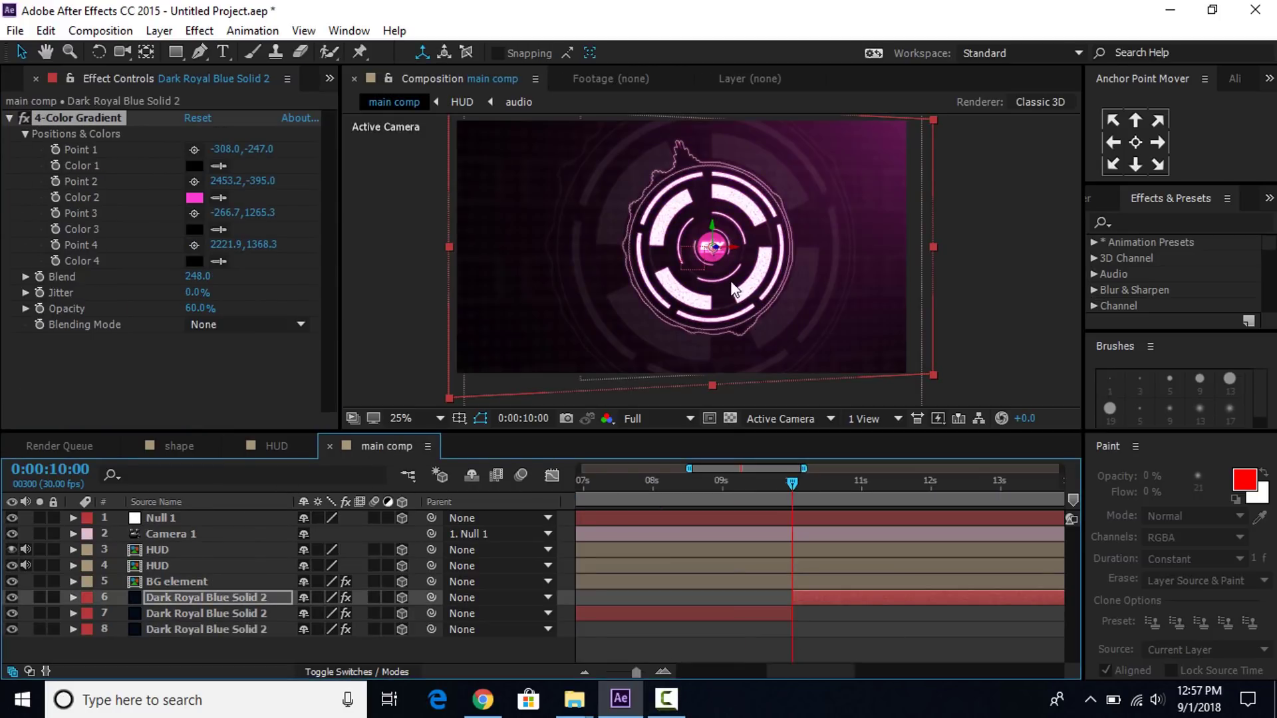
pyautogui.moveTo(633, 672); pyautogui.dragTo(616, 667)
pyautogui.moveTo(901, 475); pyautogui.dragTo(823, 485)
pyautogui.rightClick(801, 498)
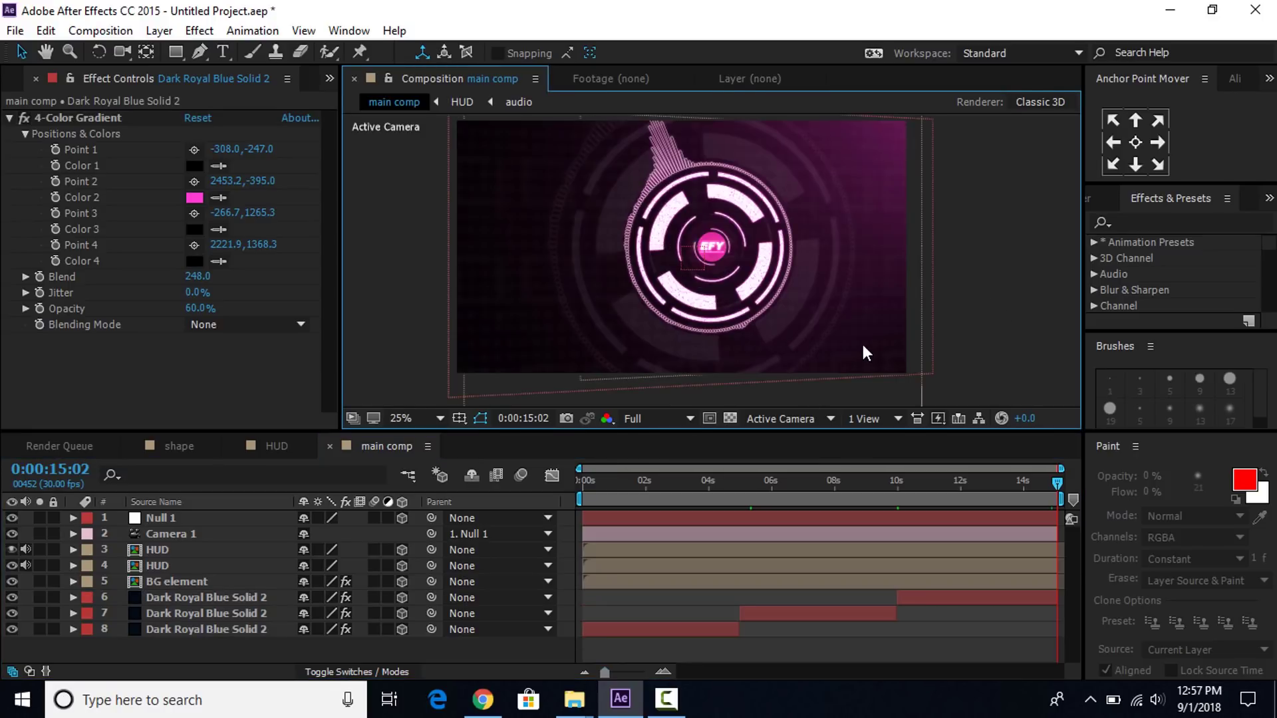
pyautogui.press('Home')
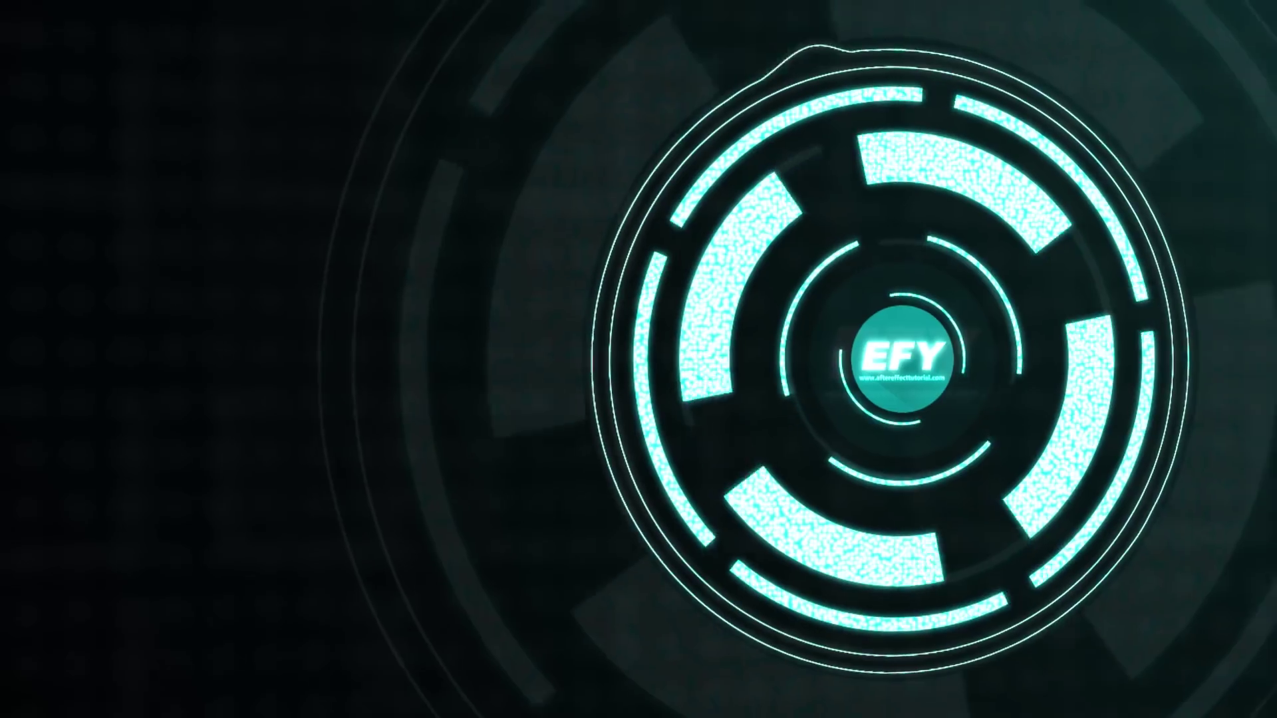